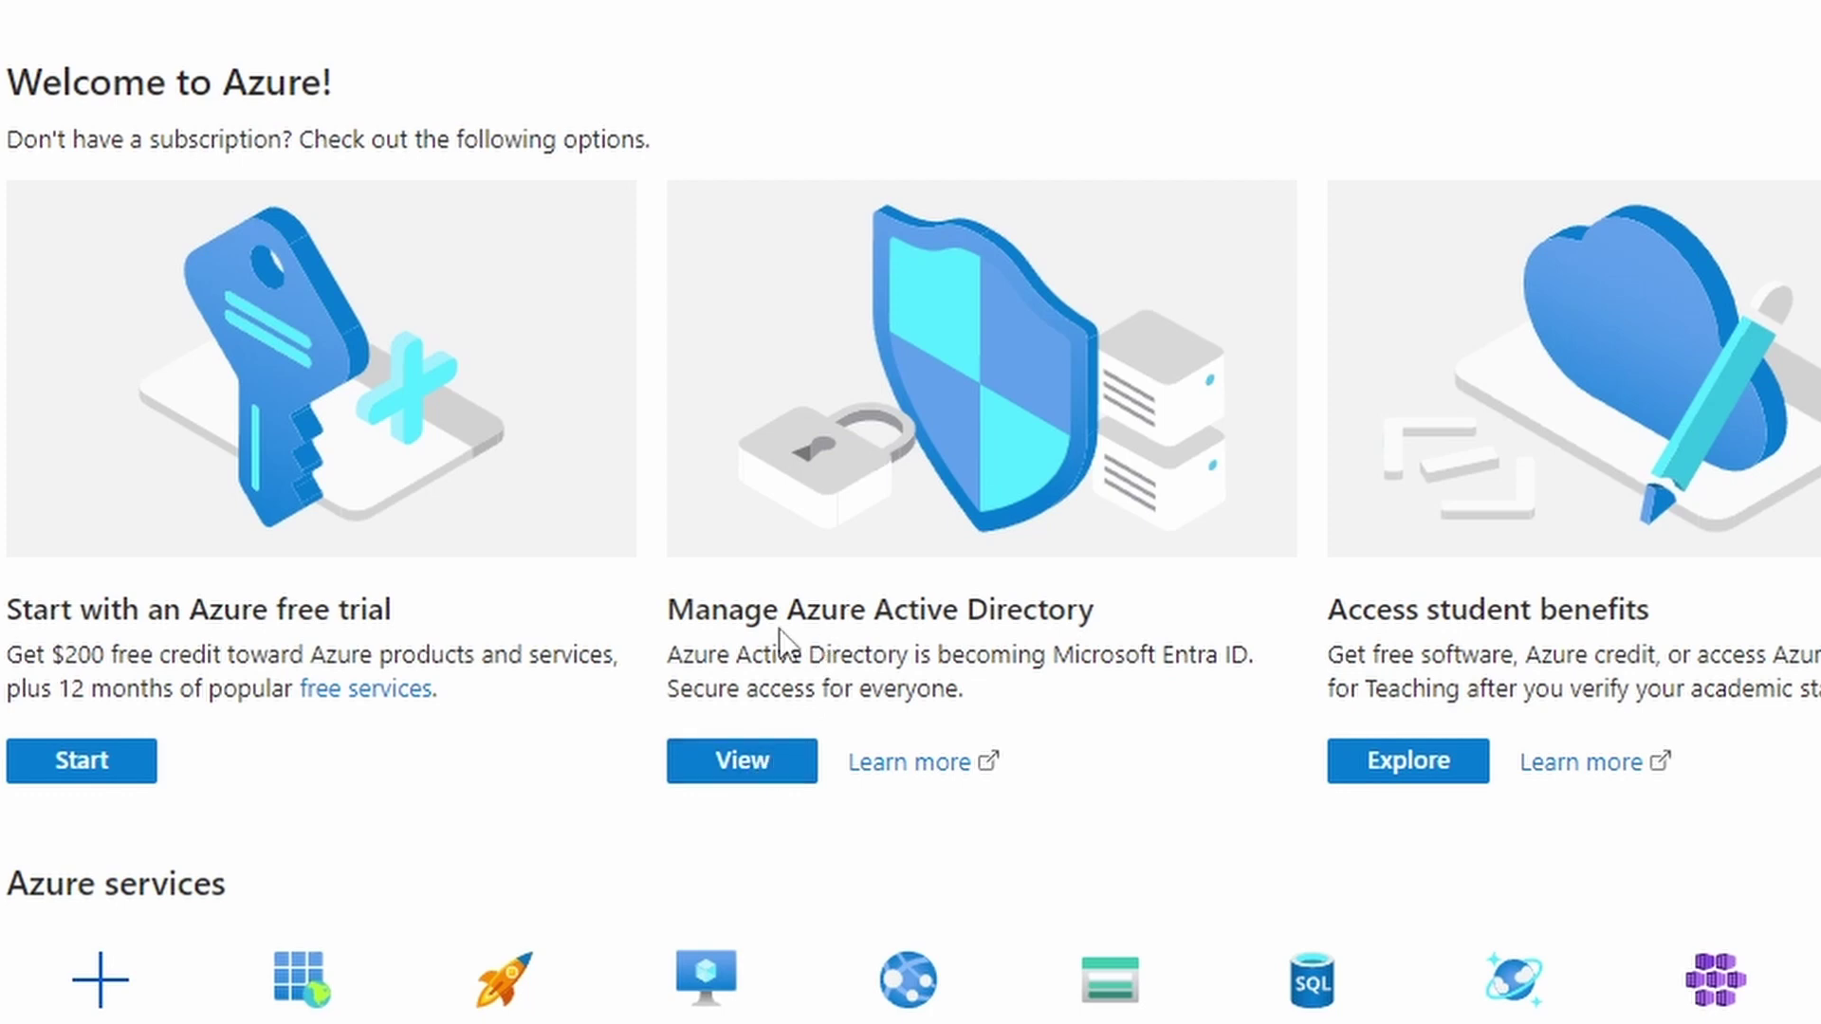
Create a Security group named helpdesk-role in the NETSums tenant
click(760, 773)
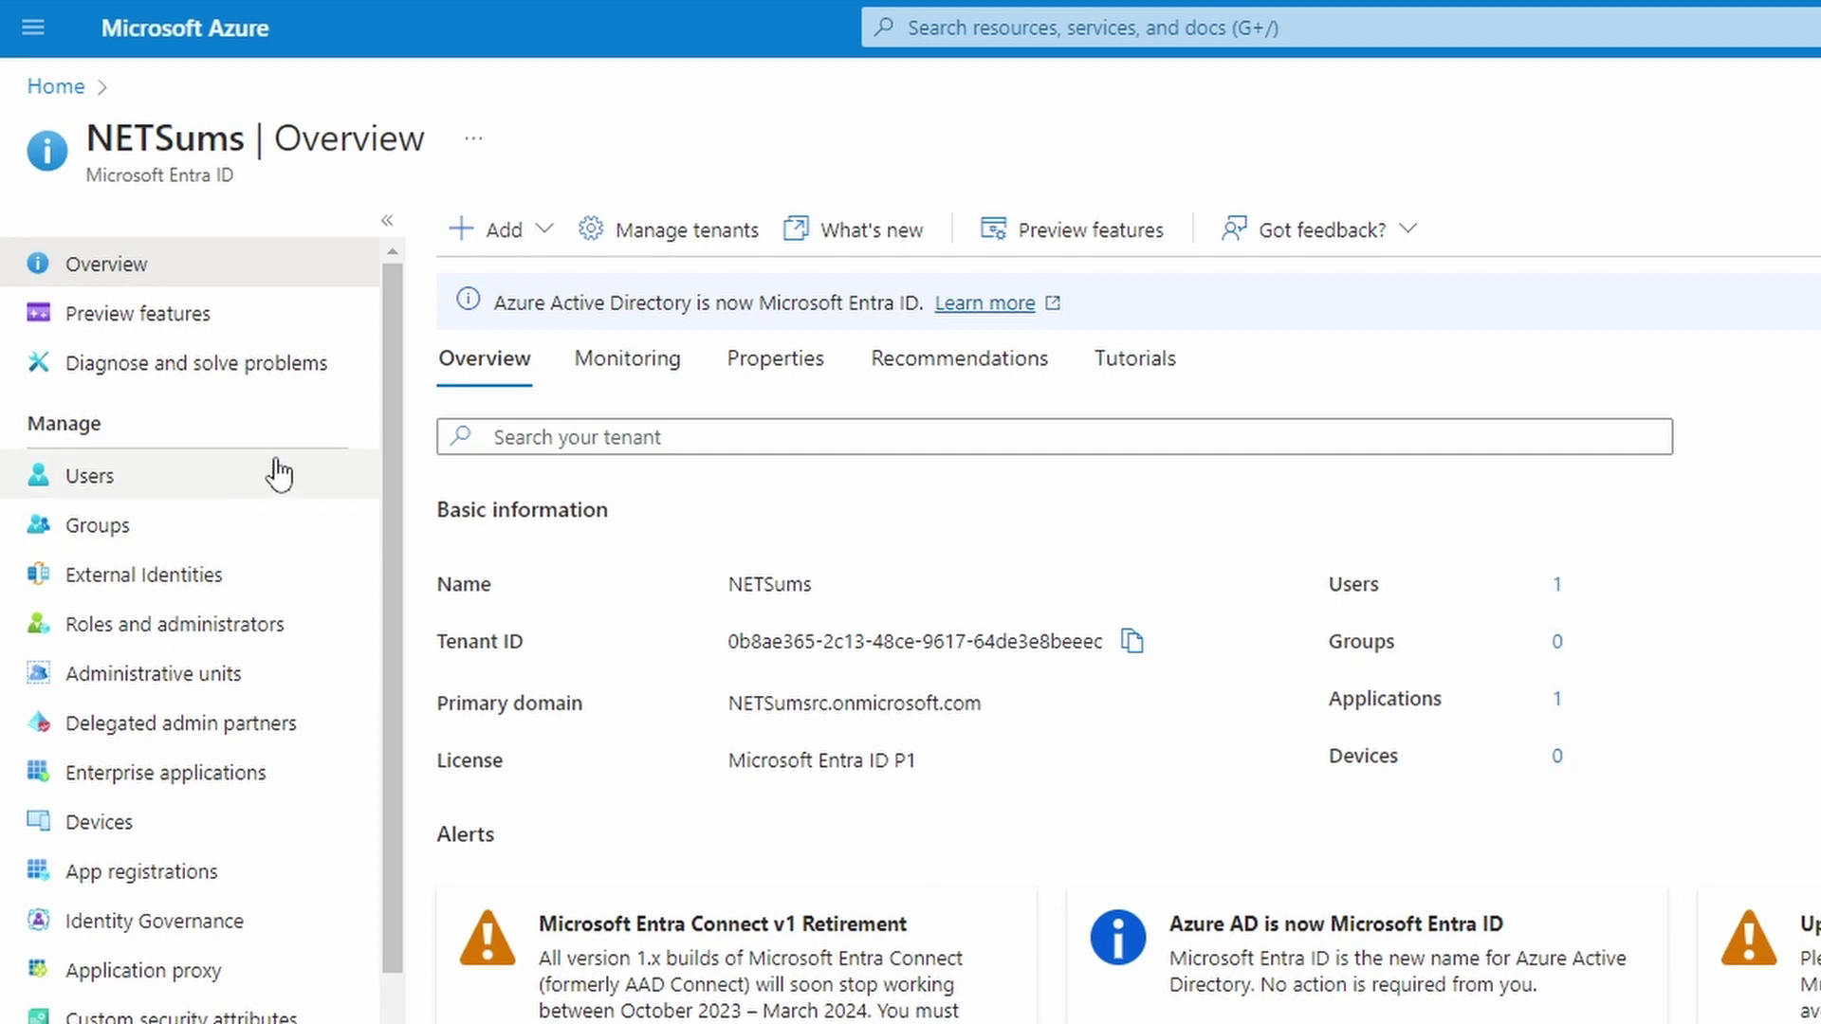
click(545, 230)
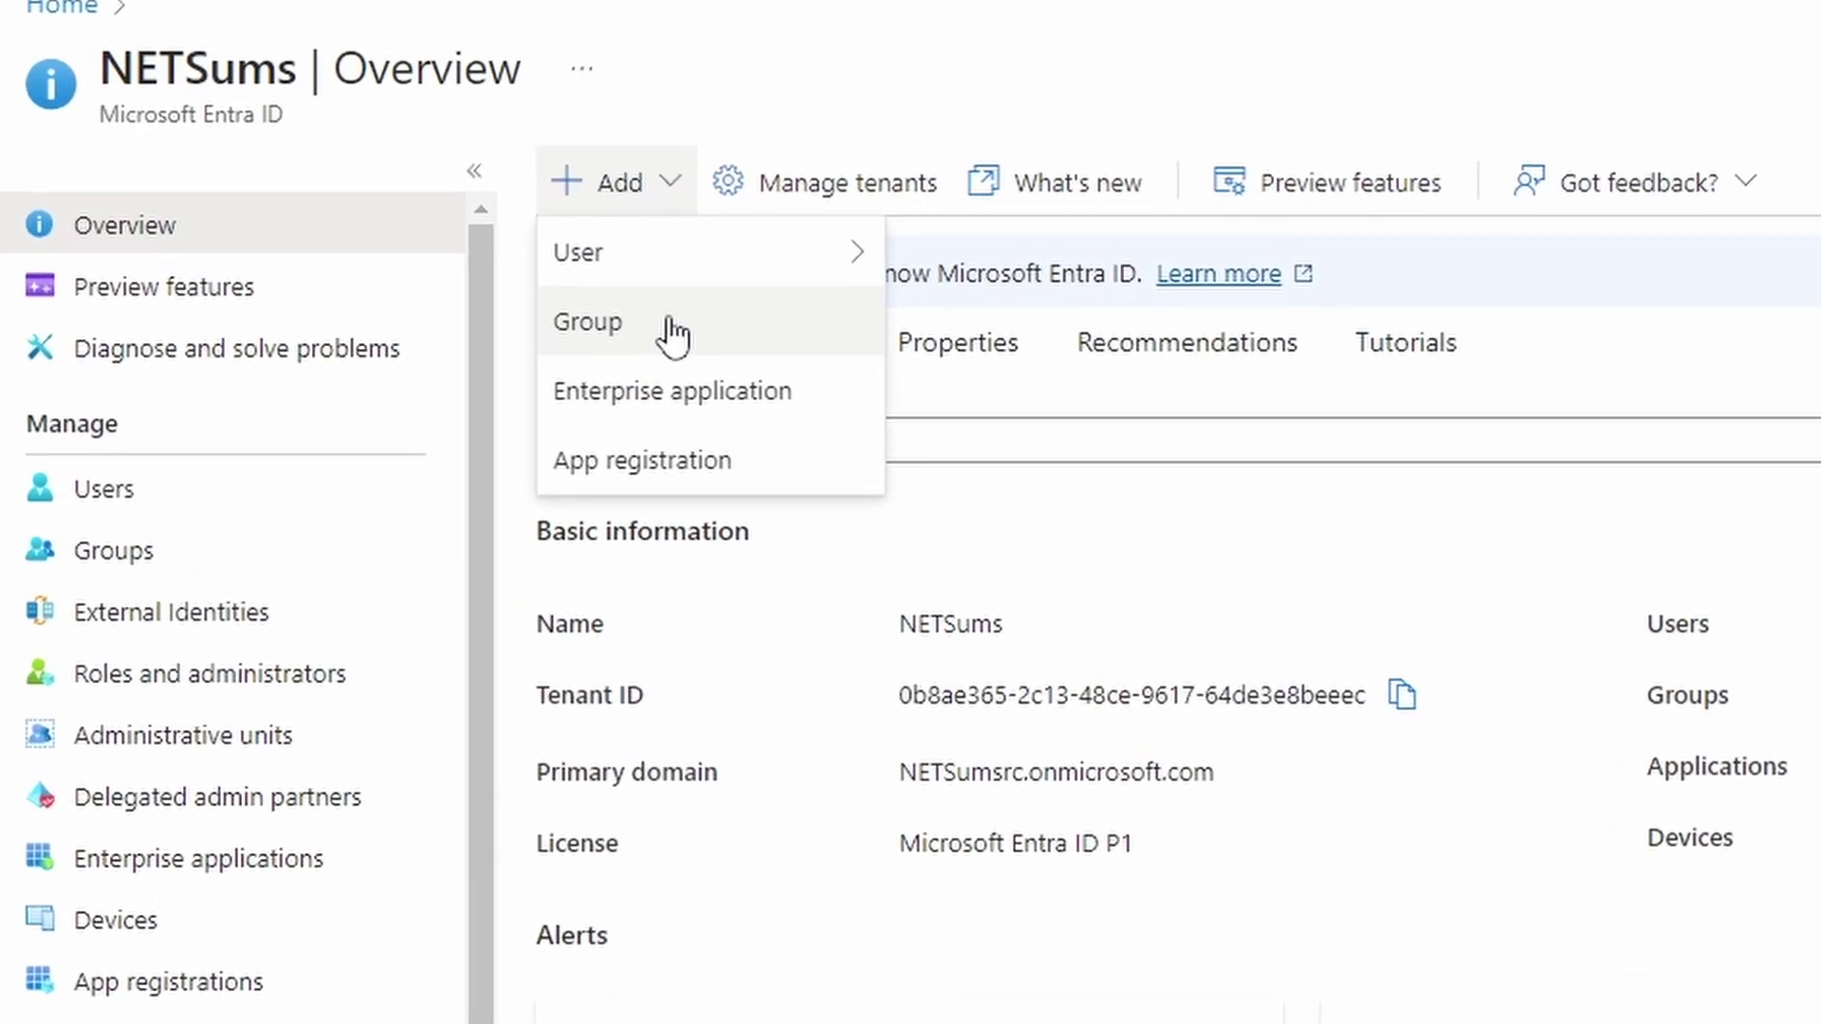
click(618, 332)
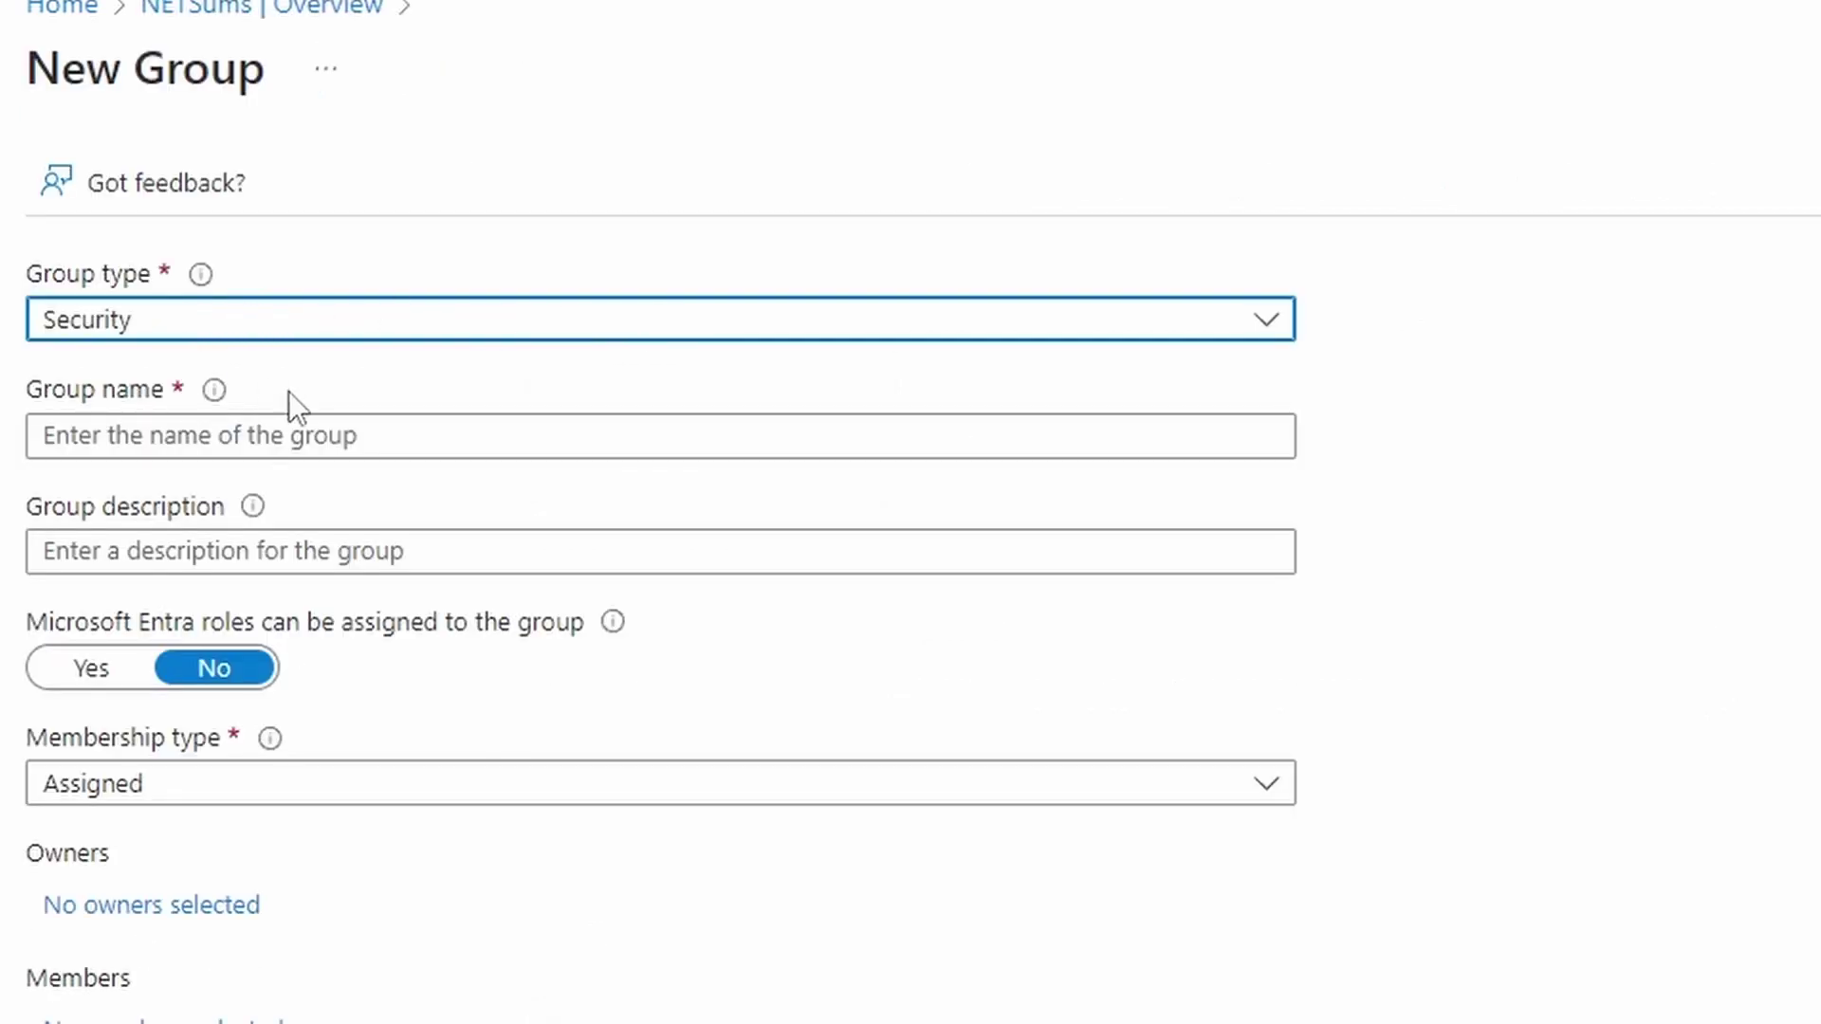
click(433, 436)
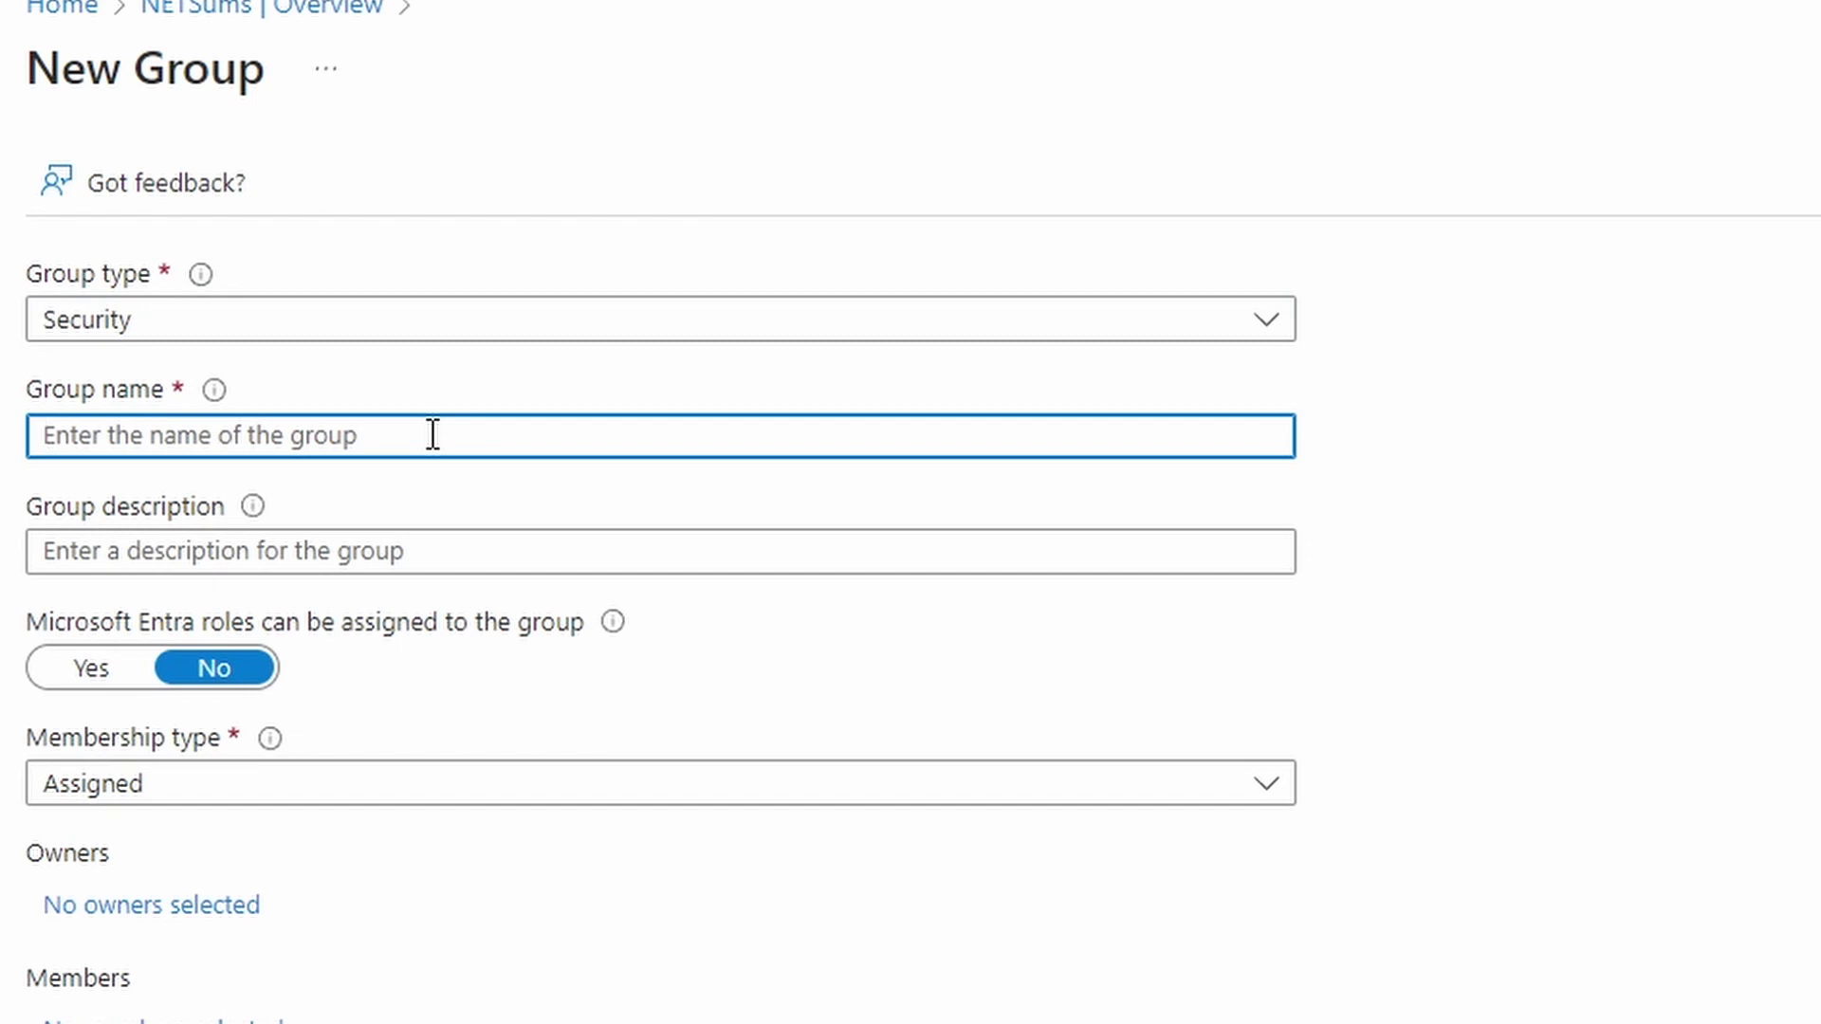
text(helpdesk-)
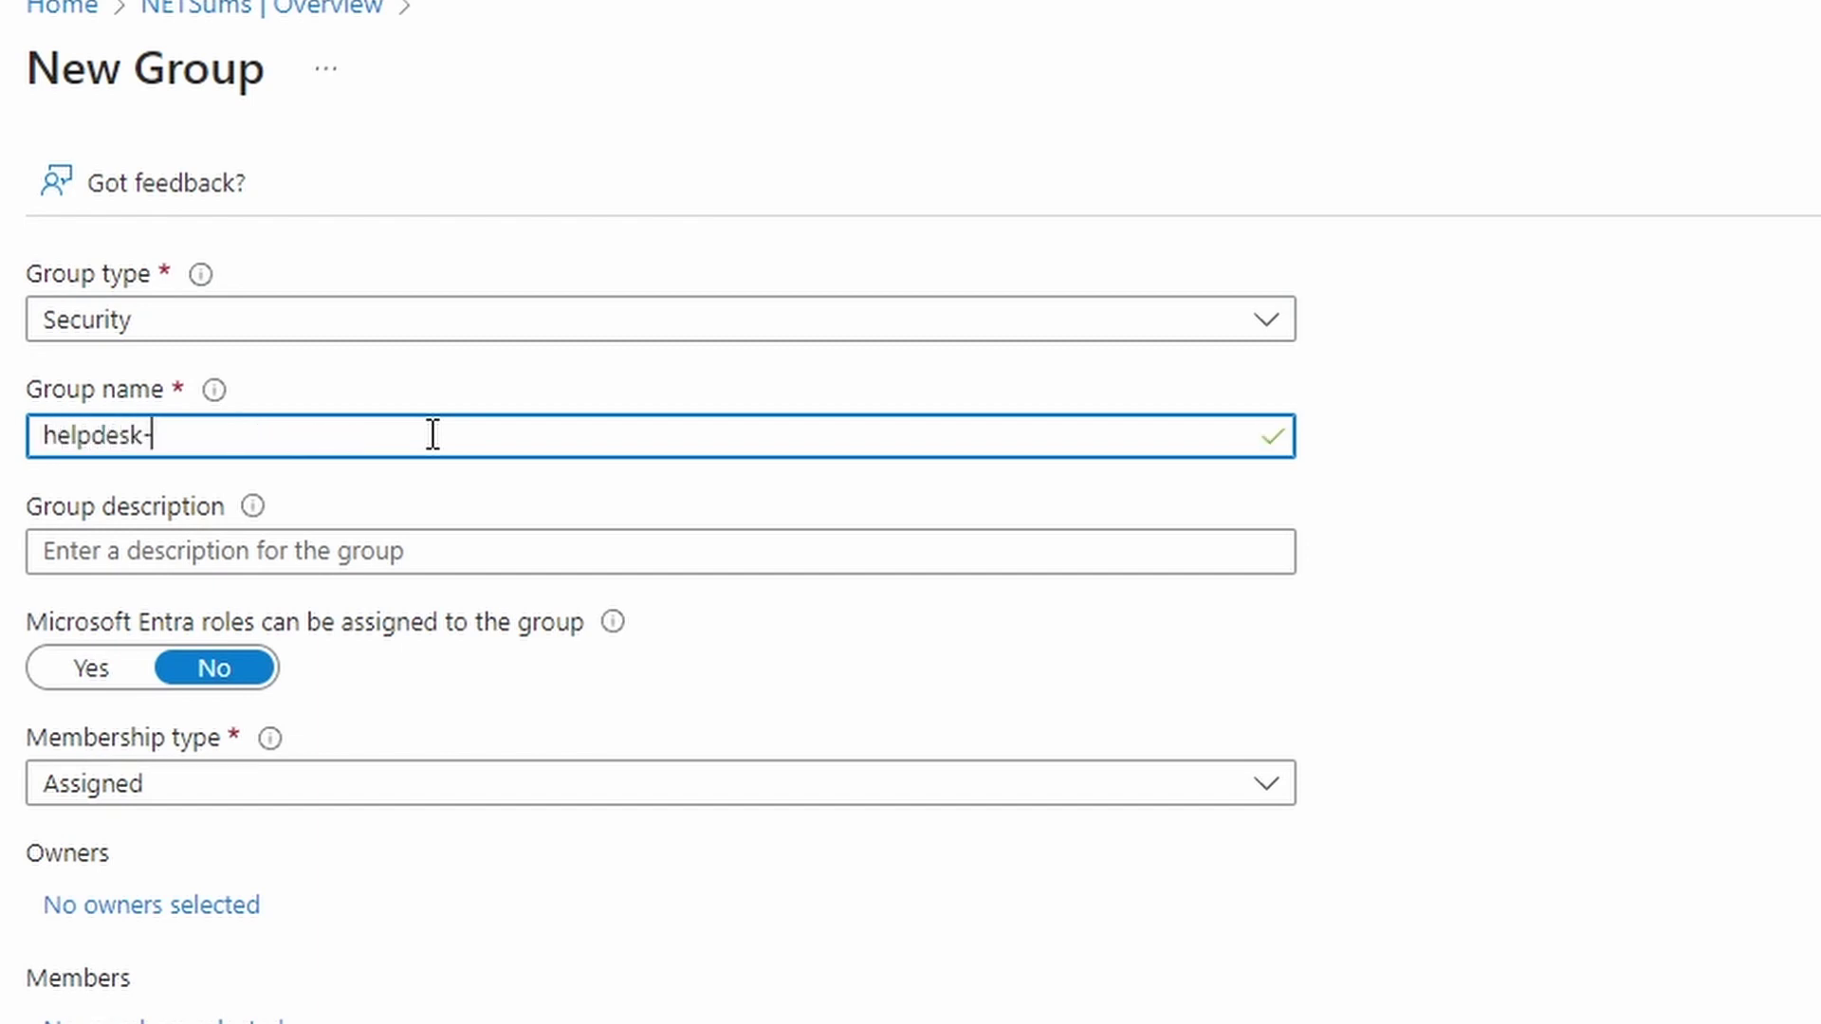
text(role)
scroll(414, 521, down, 6)
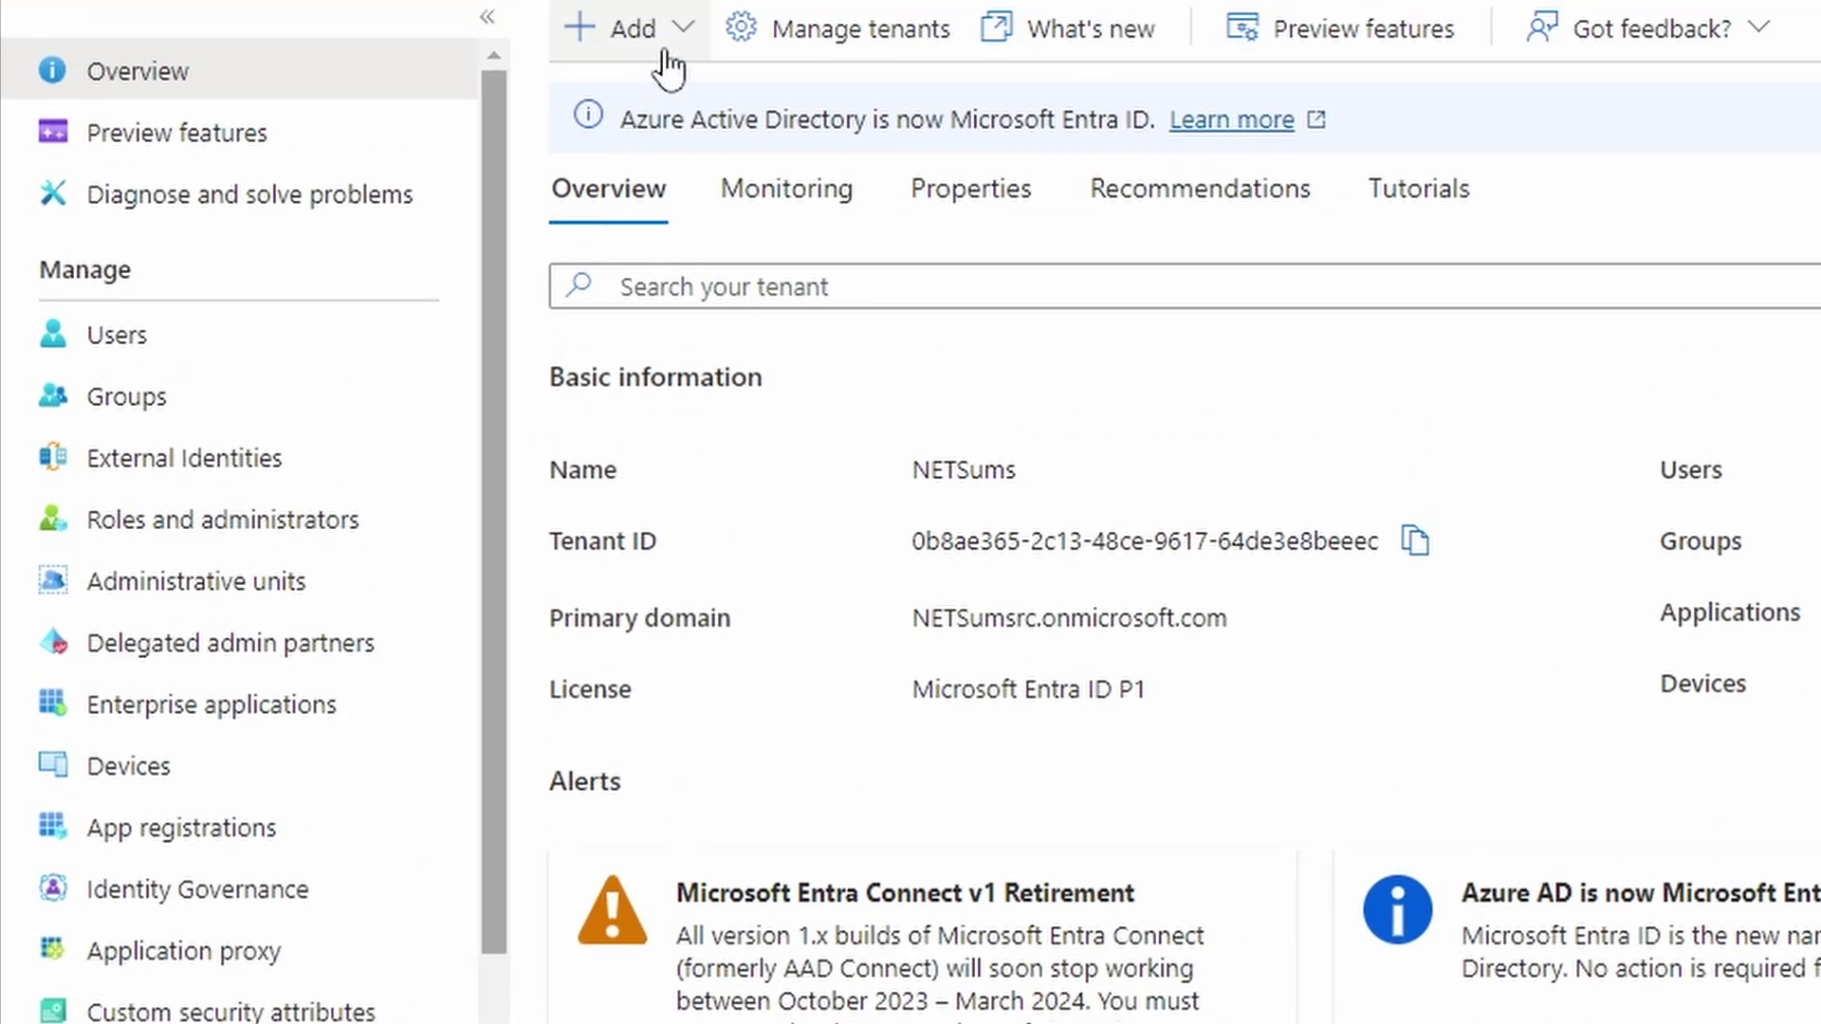
Start a new user helpdesk-user with a display name and a manually entered password
click(696, 42)
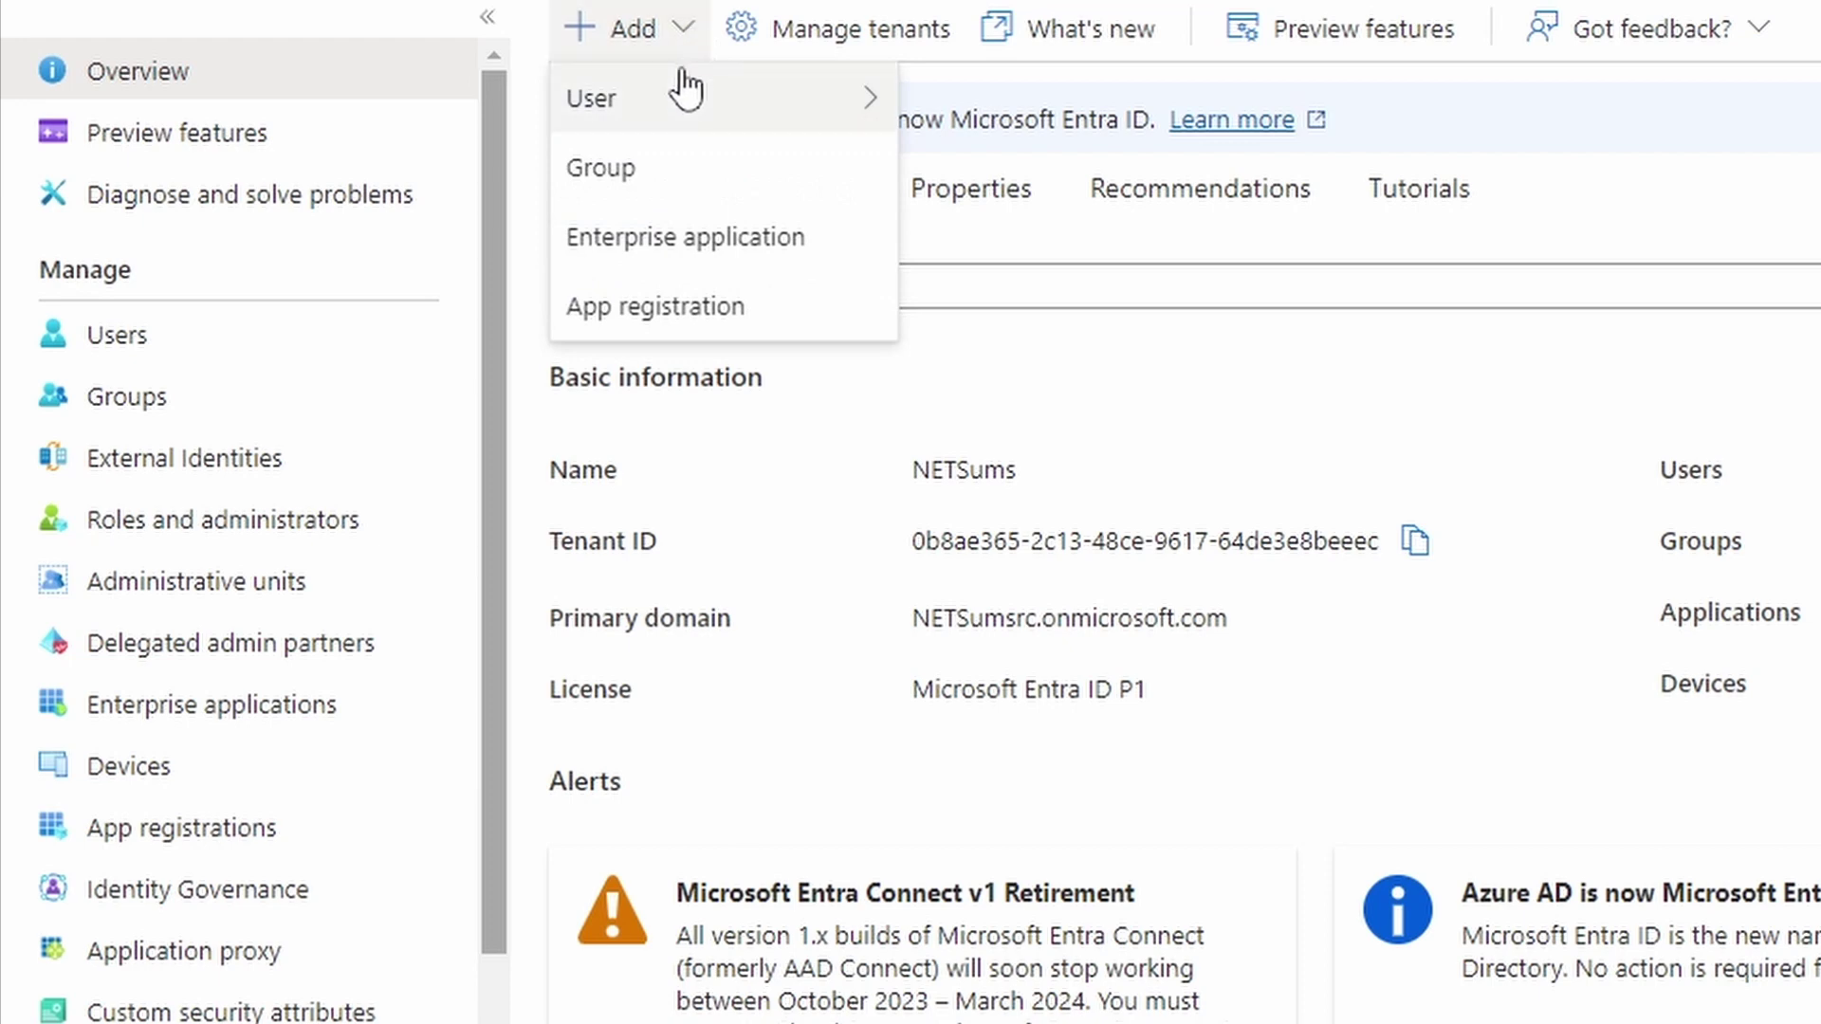
mouse_move(683, 94)
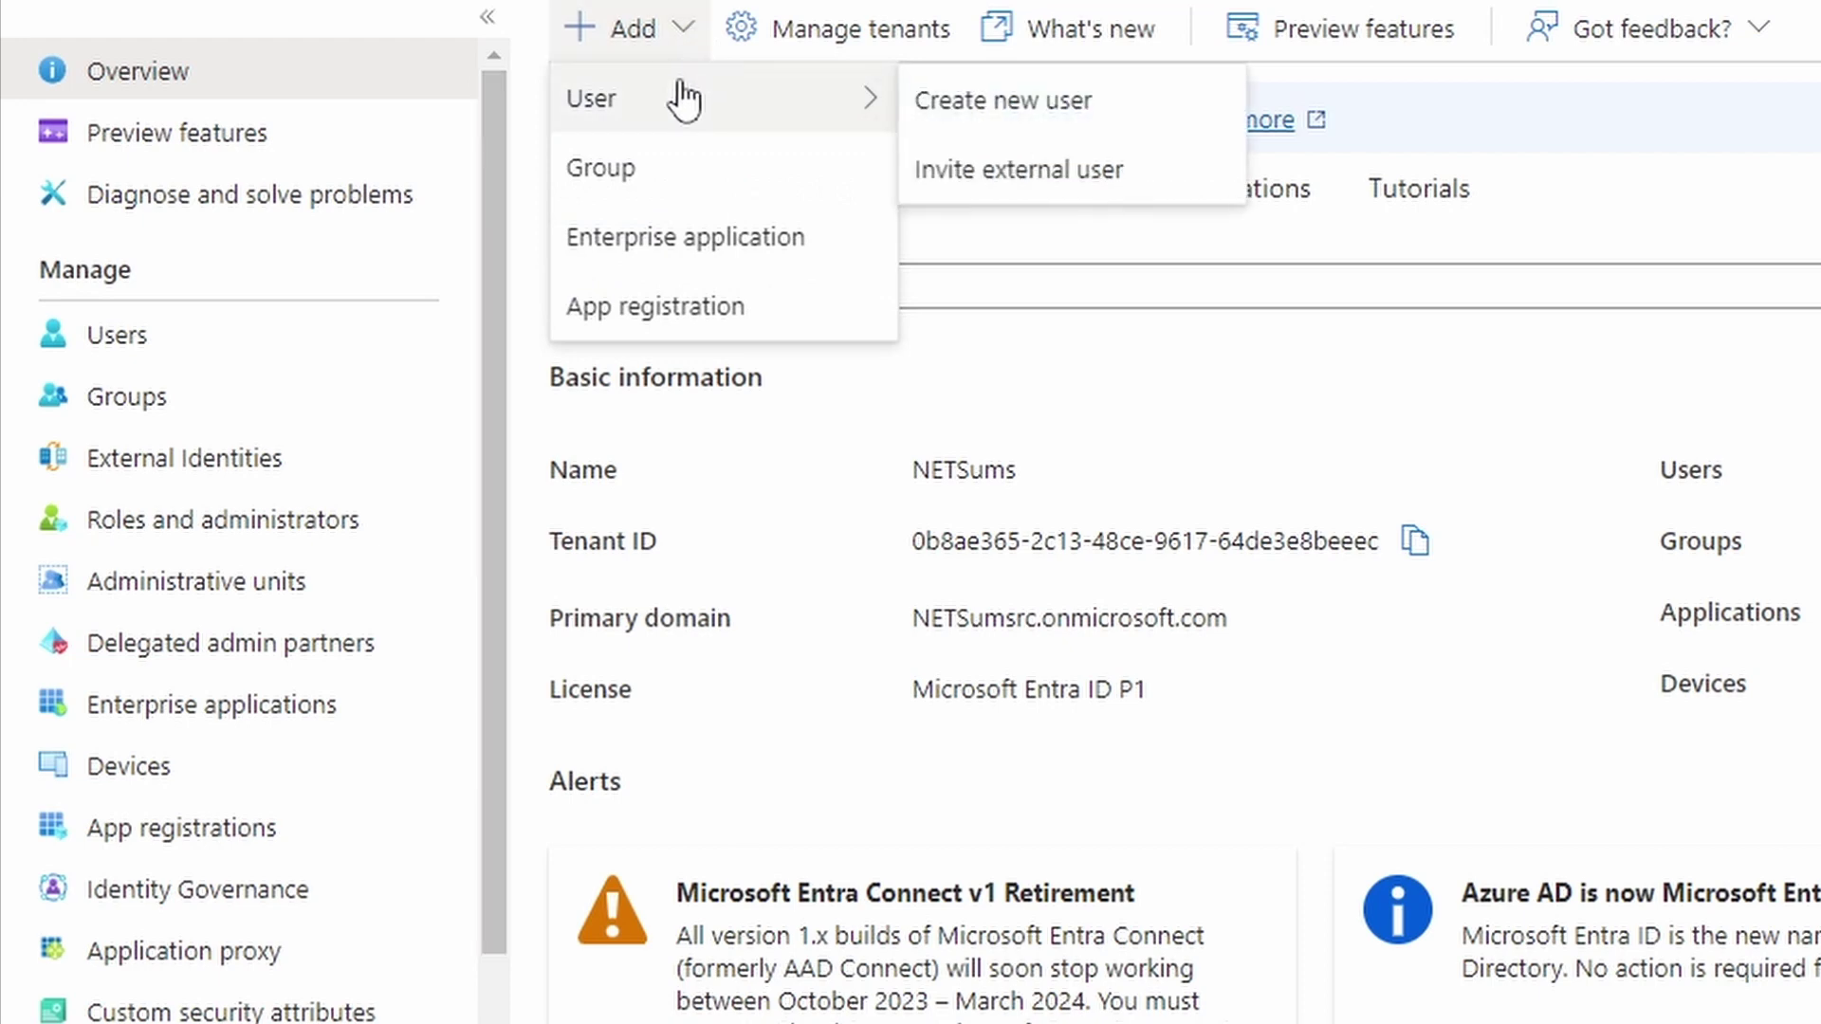
click(1063, 100)
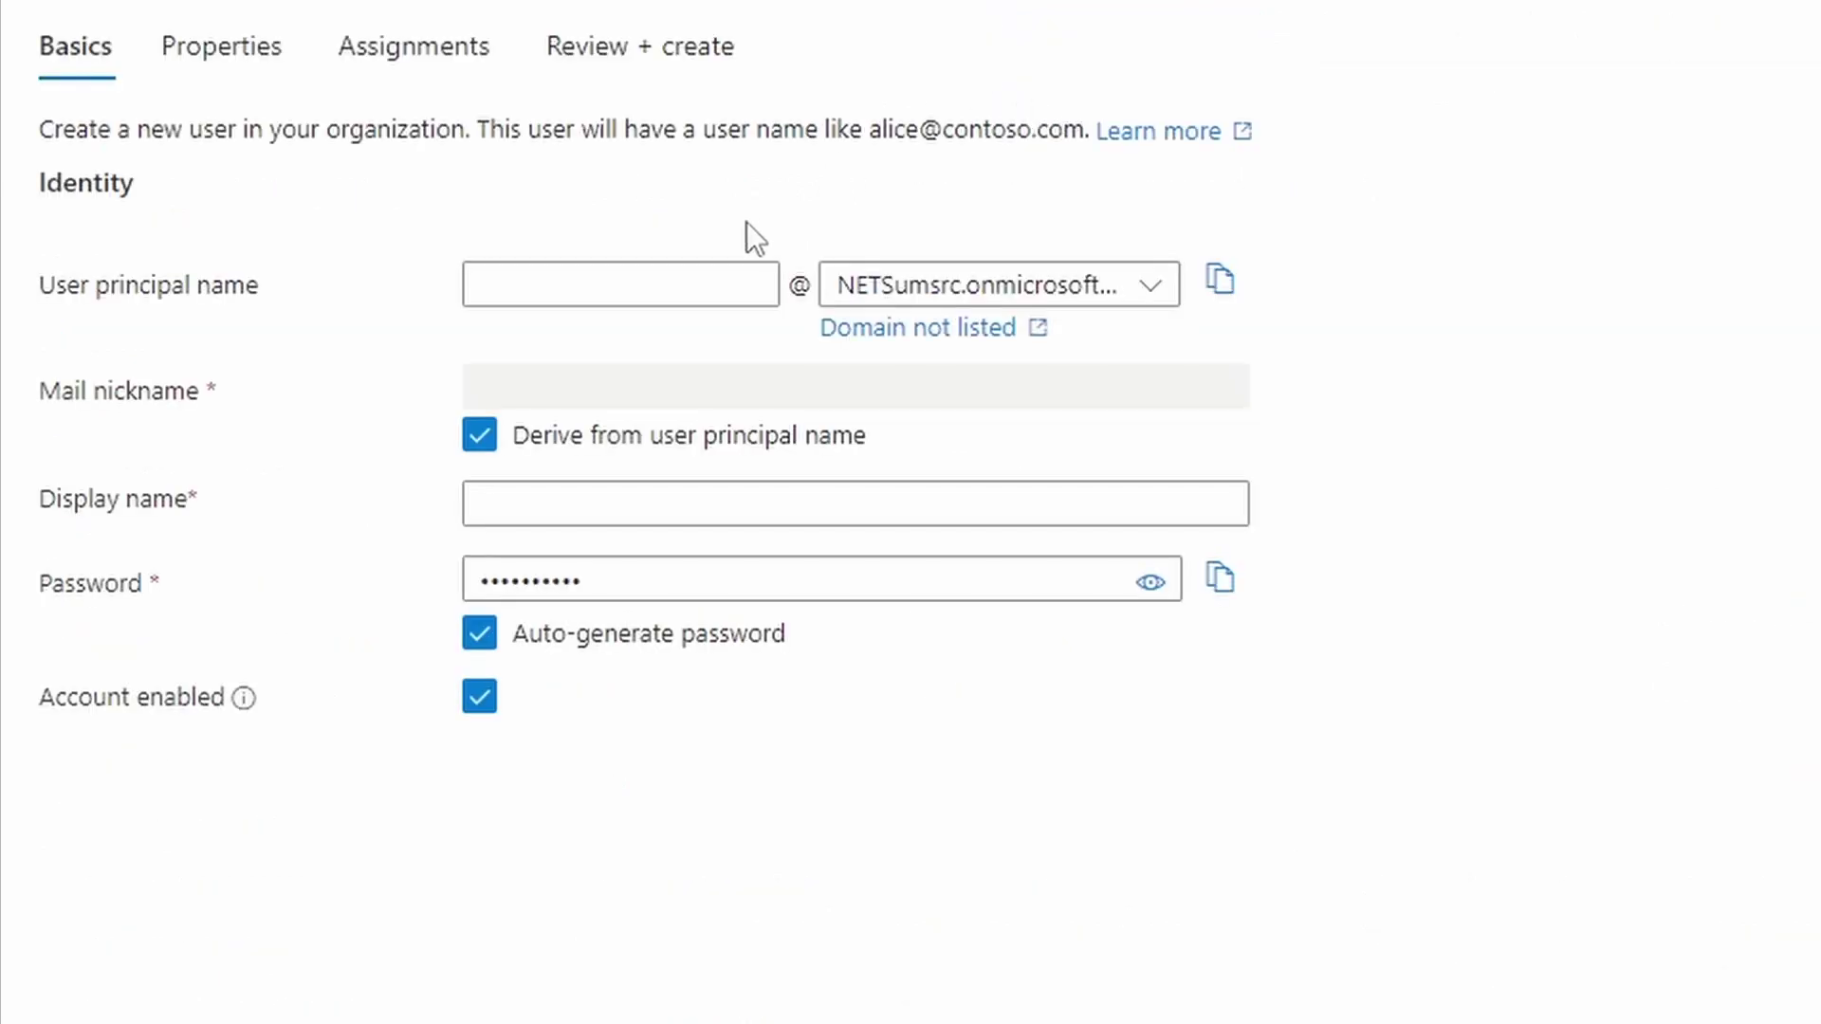
click(618, 285)
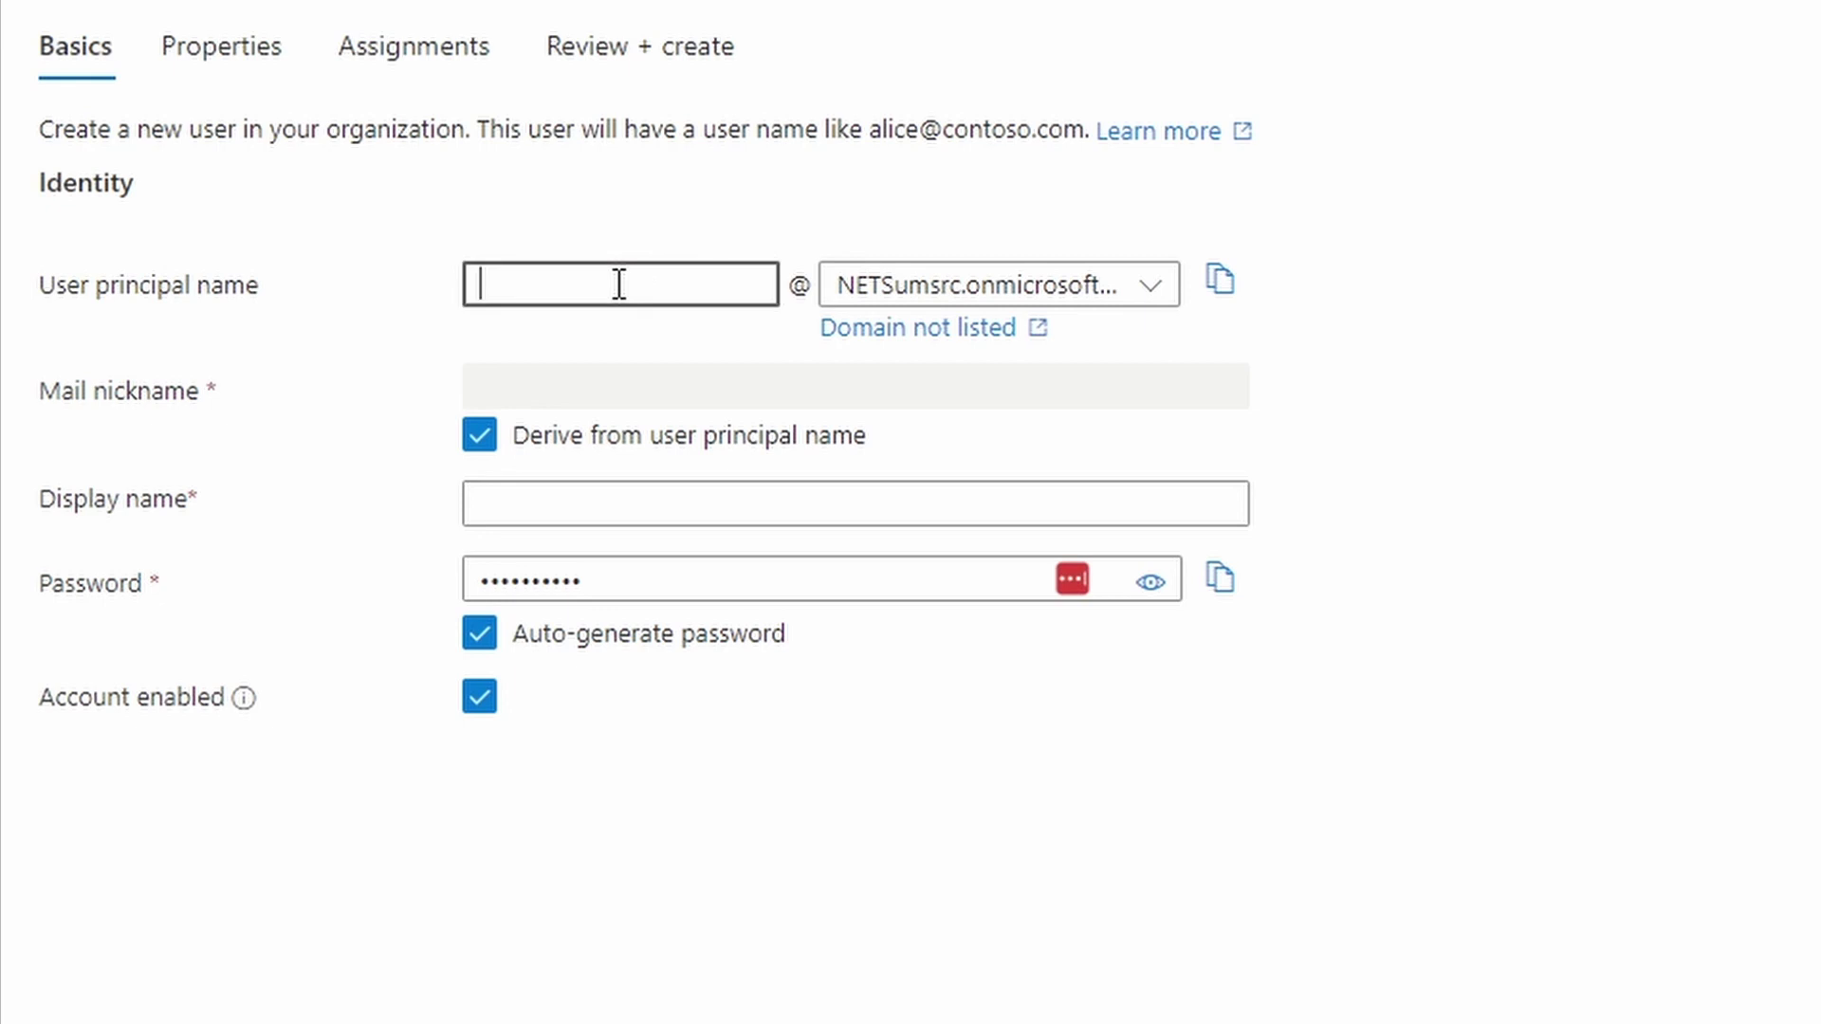
text(helpdes)
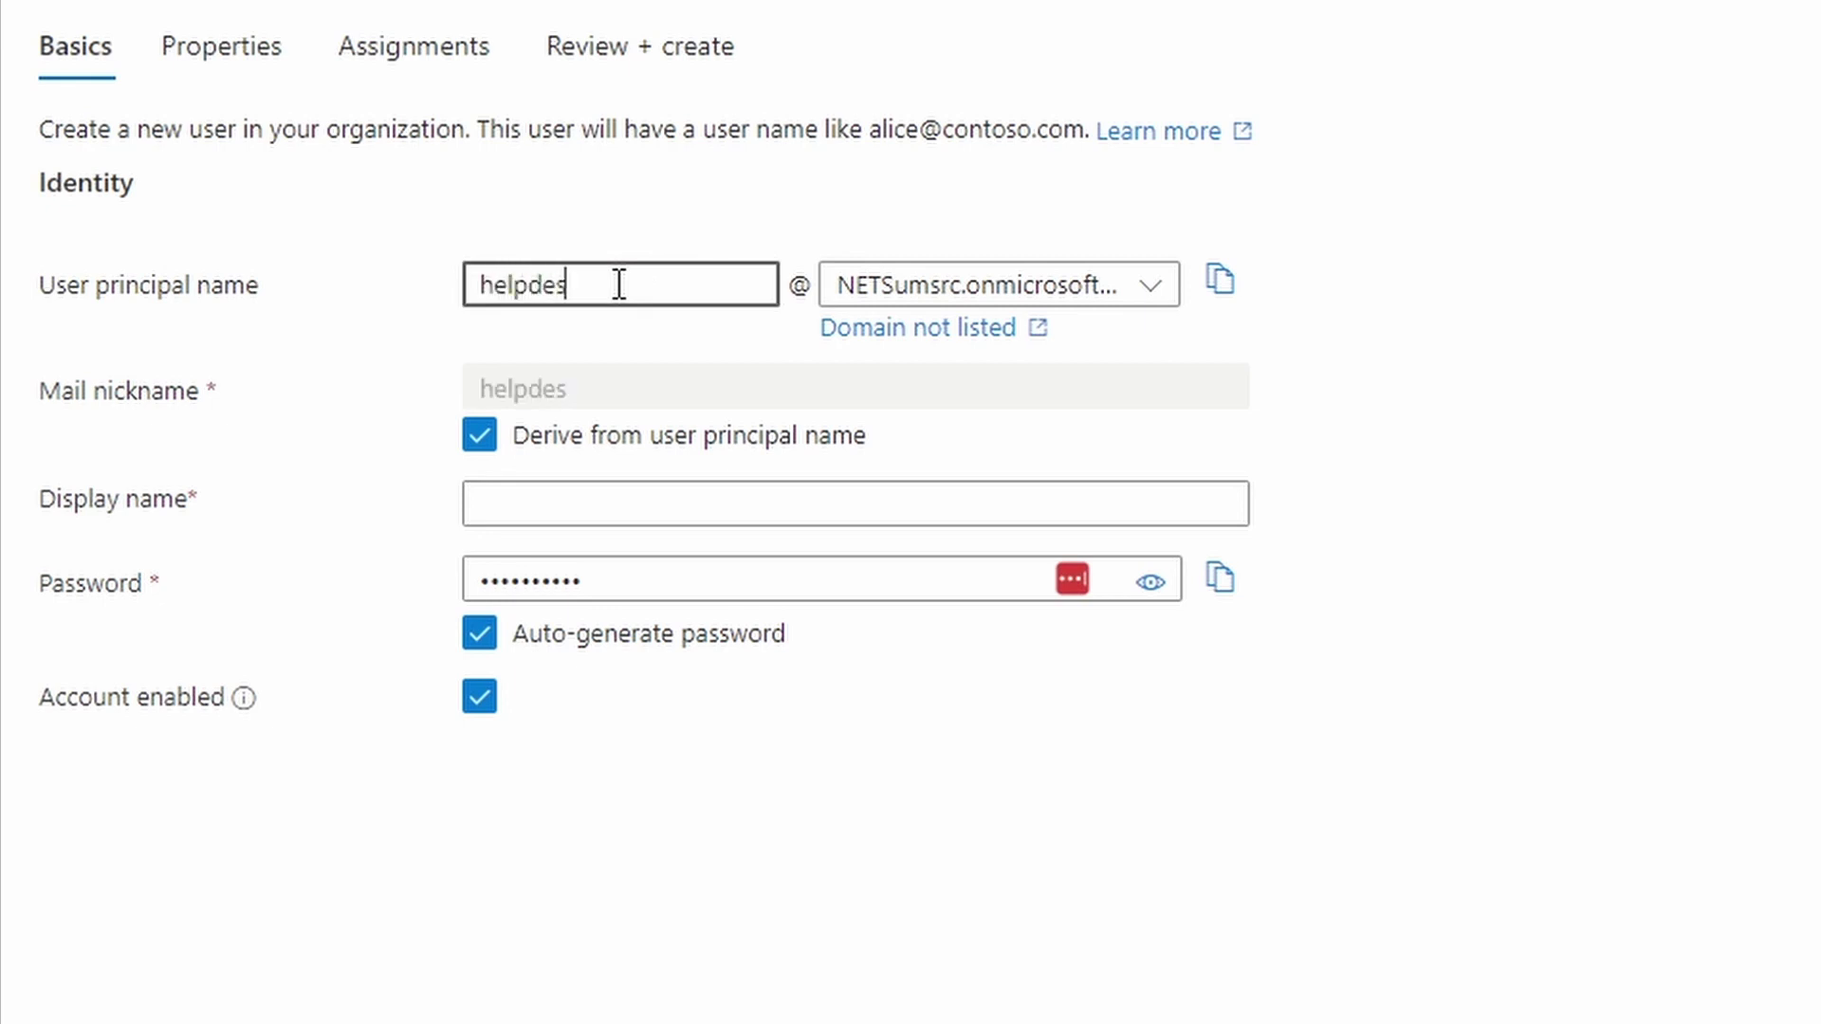
text(k-user)
click(634, 501)
text(helpdesk)
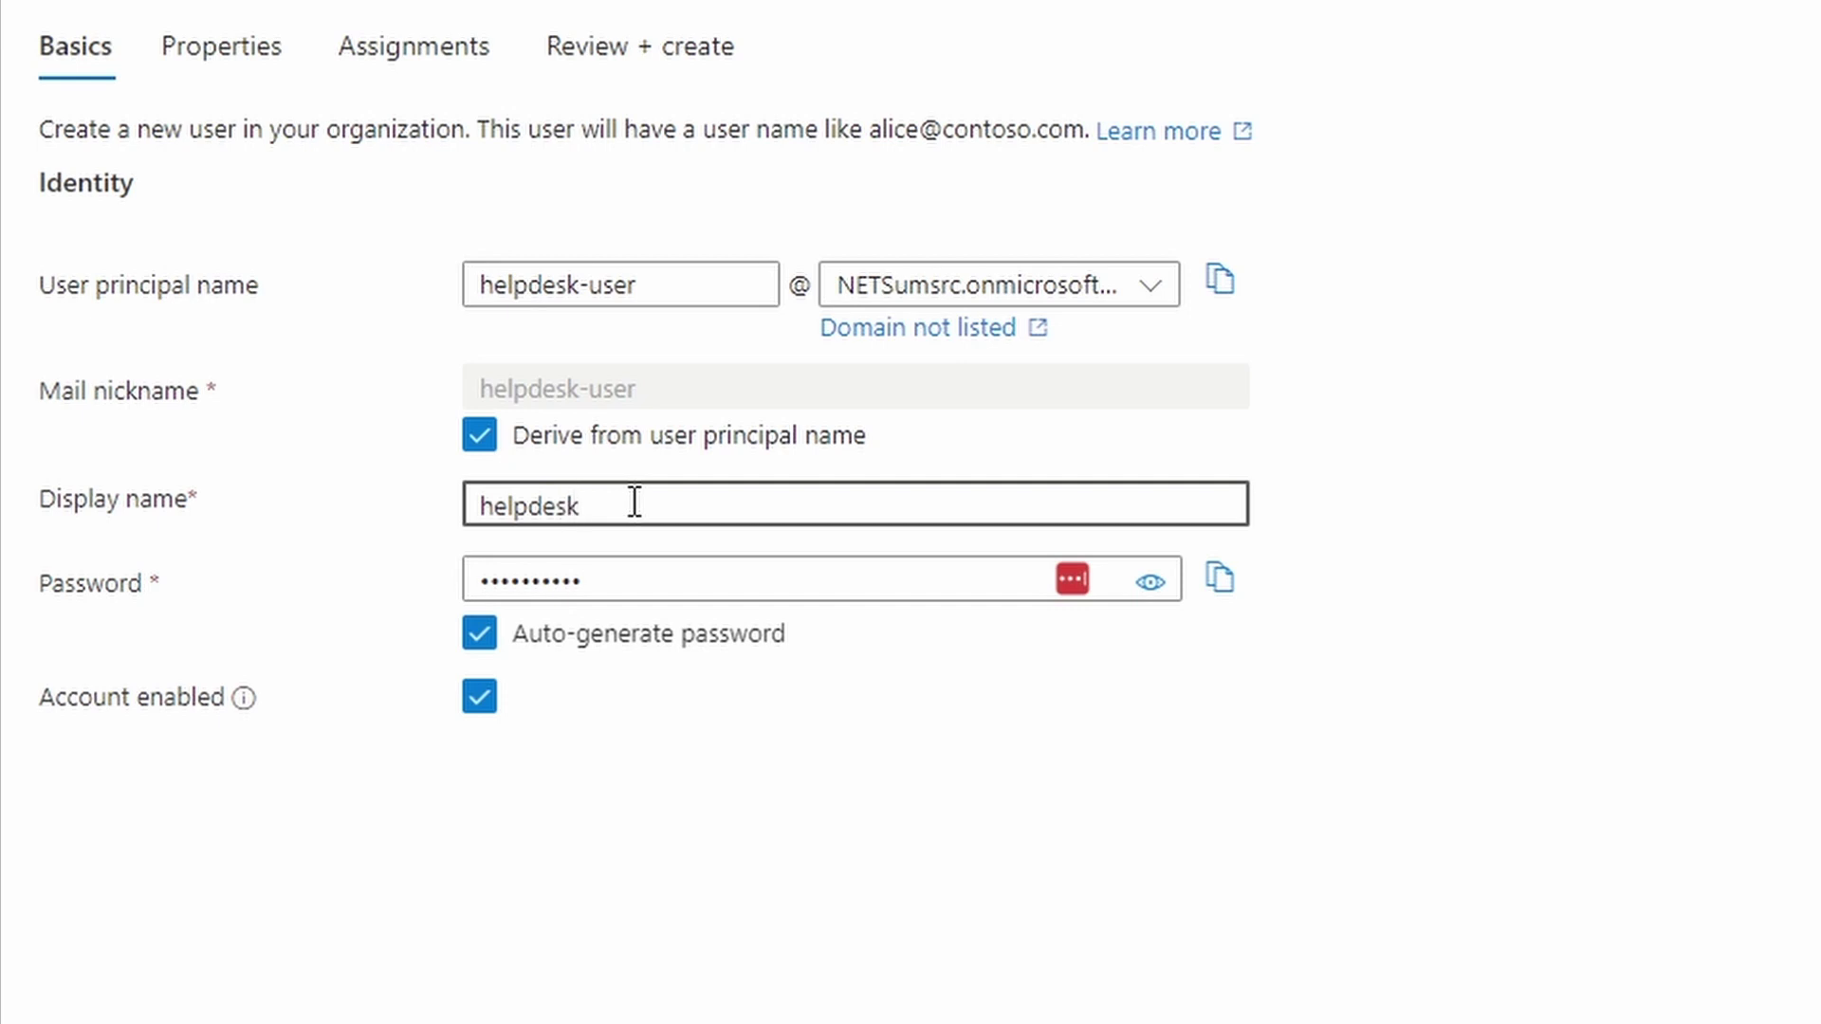
click(481, 635)
click(577, 581)
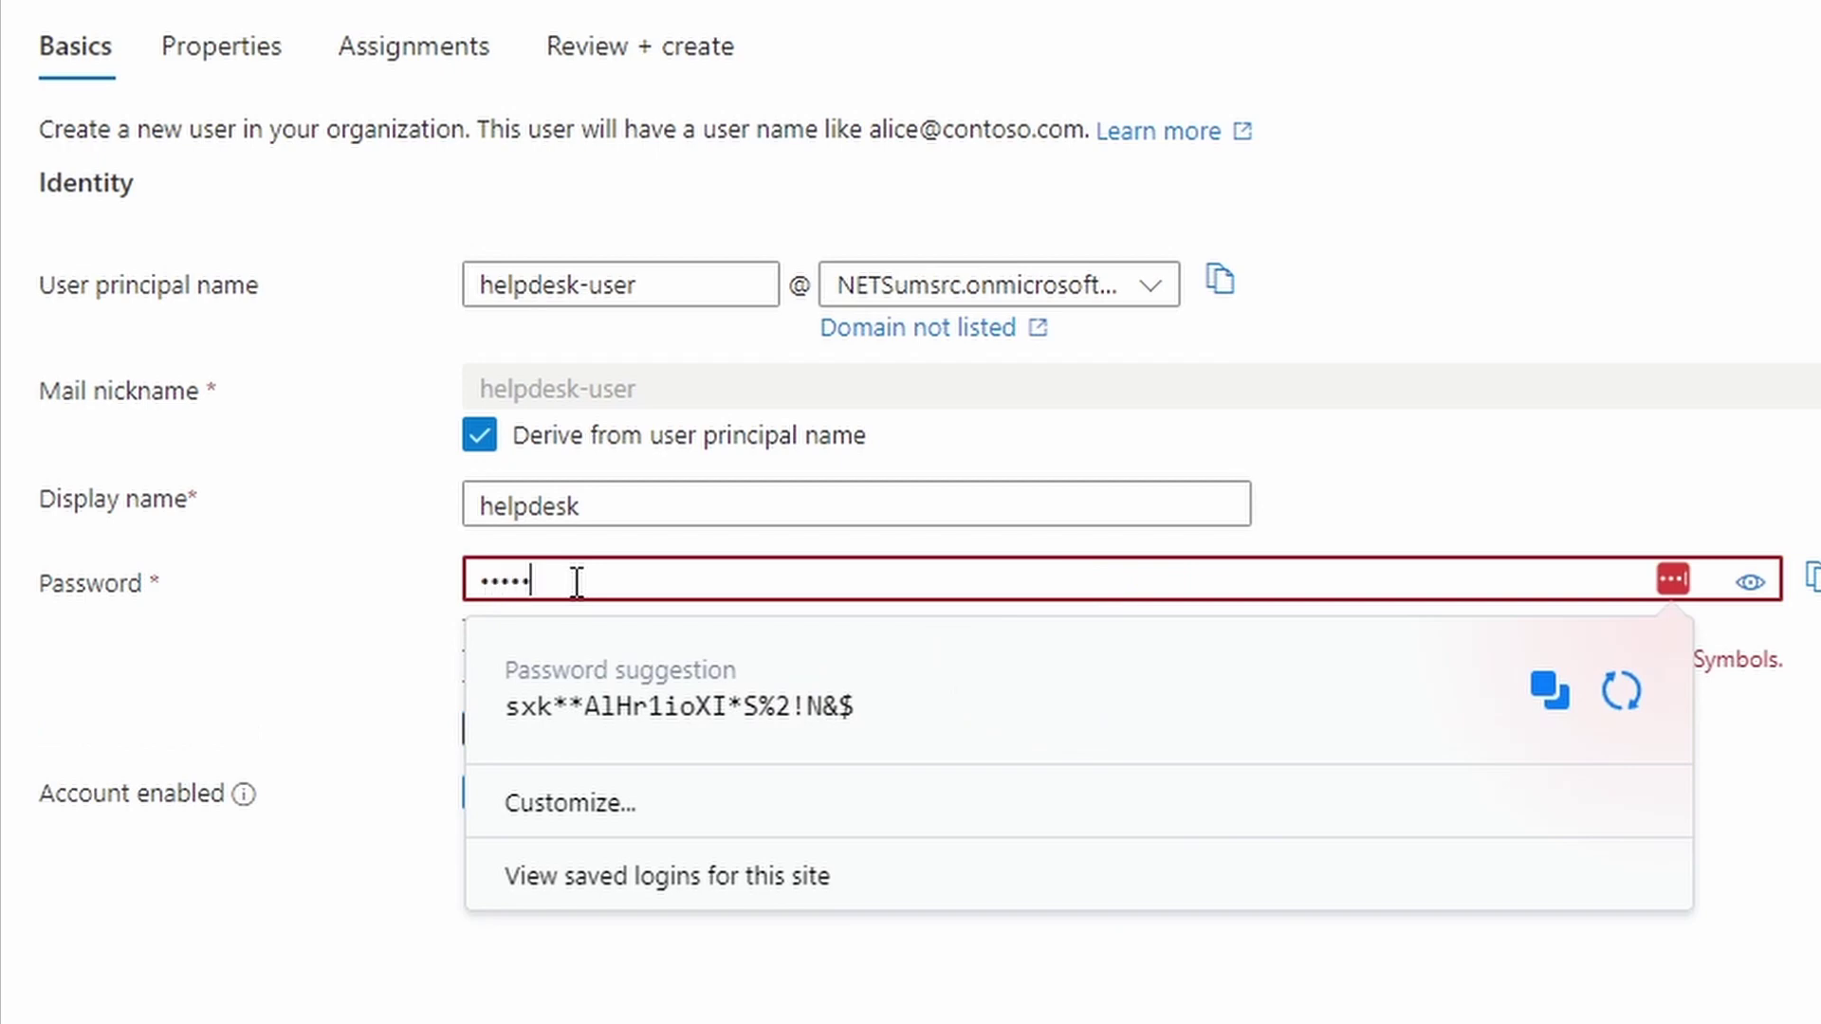
text(P@ssw0rd1)
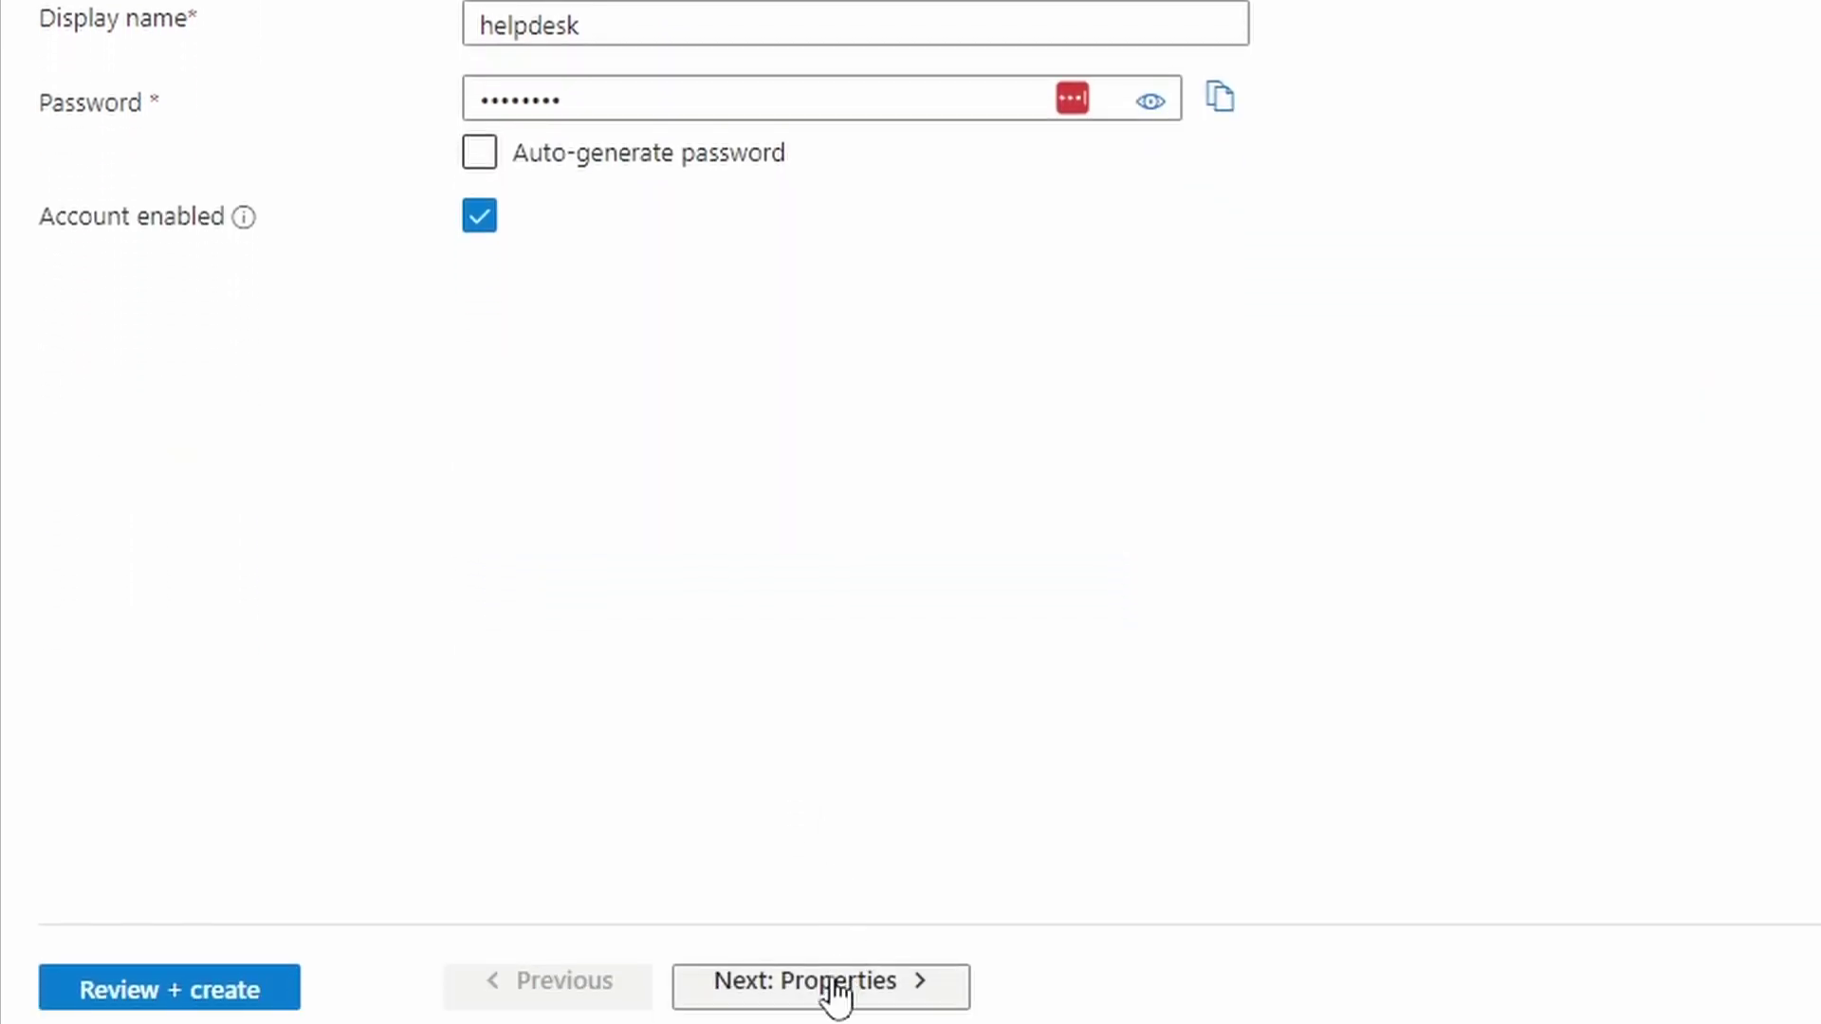
Add the new user to the helpdesk-role group and create the user
click(835, 996)
scroll(1442, 62, down, 10)
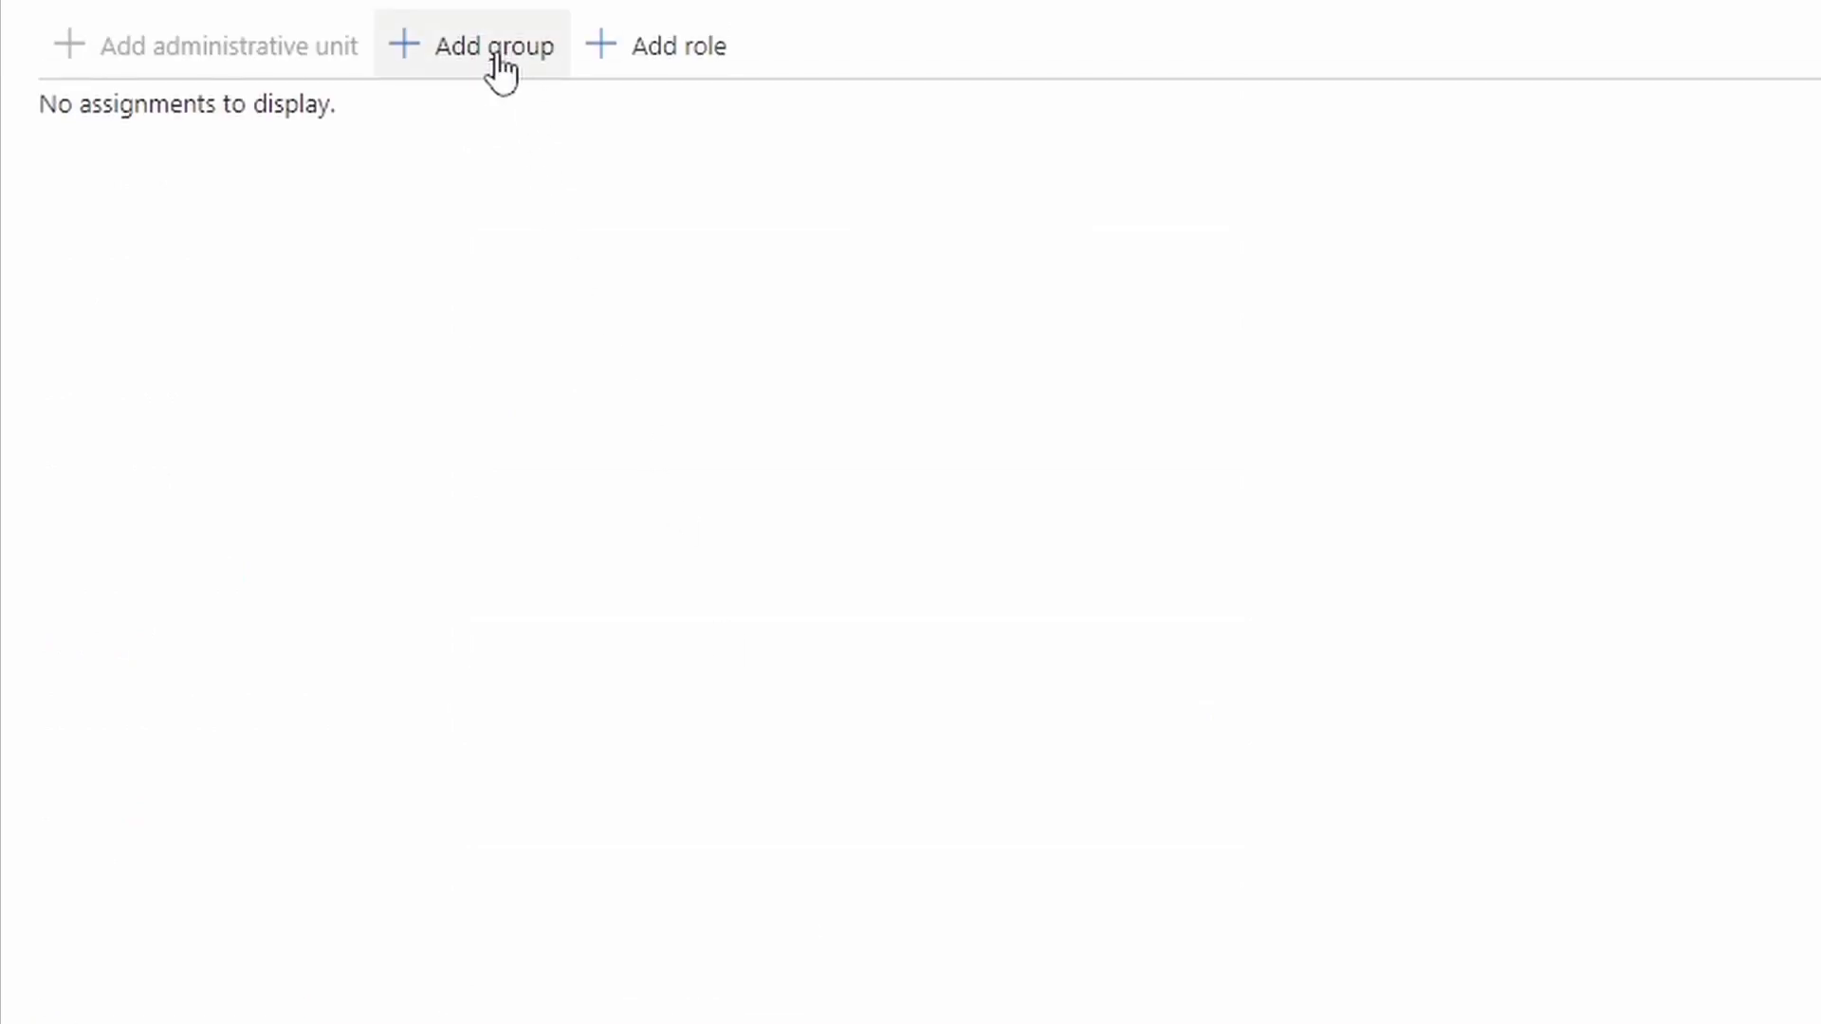
click(499, 71)
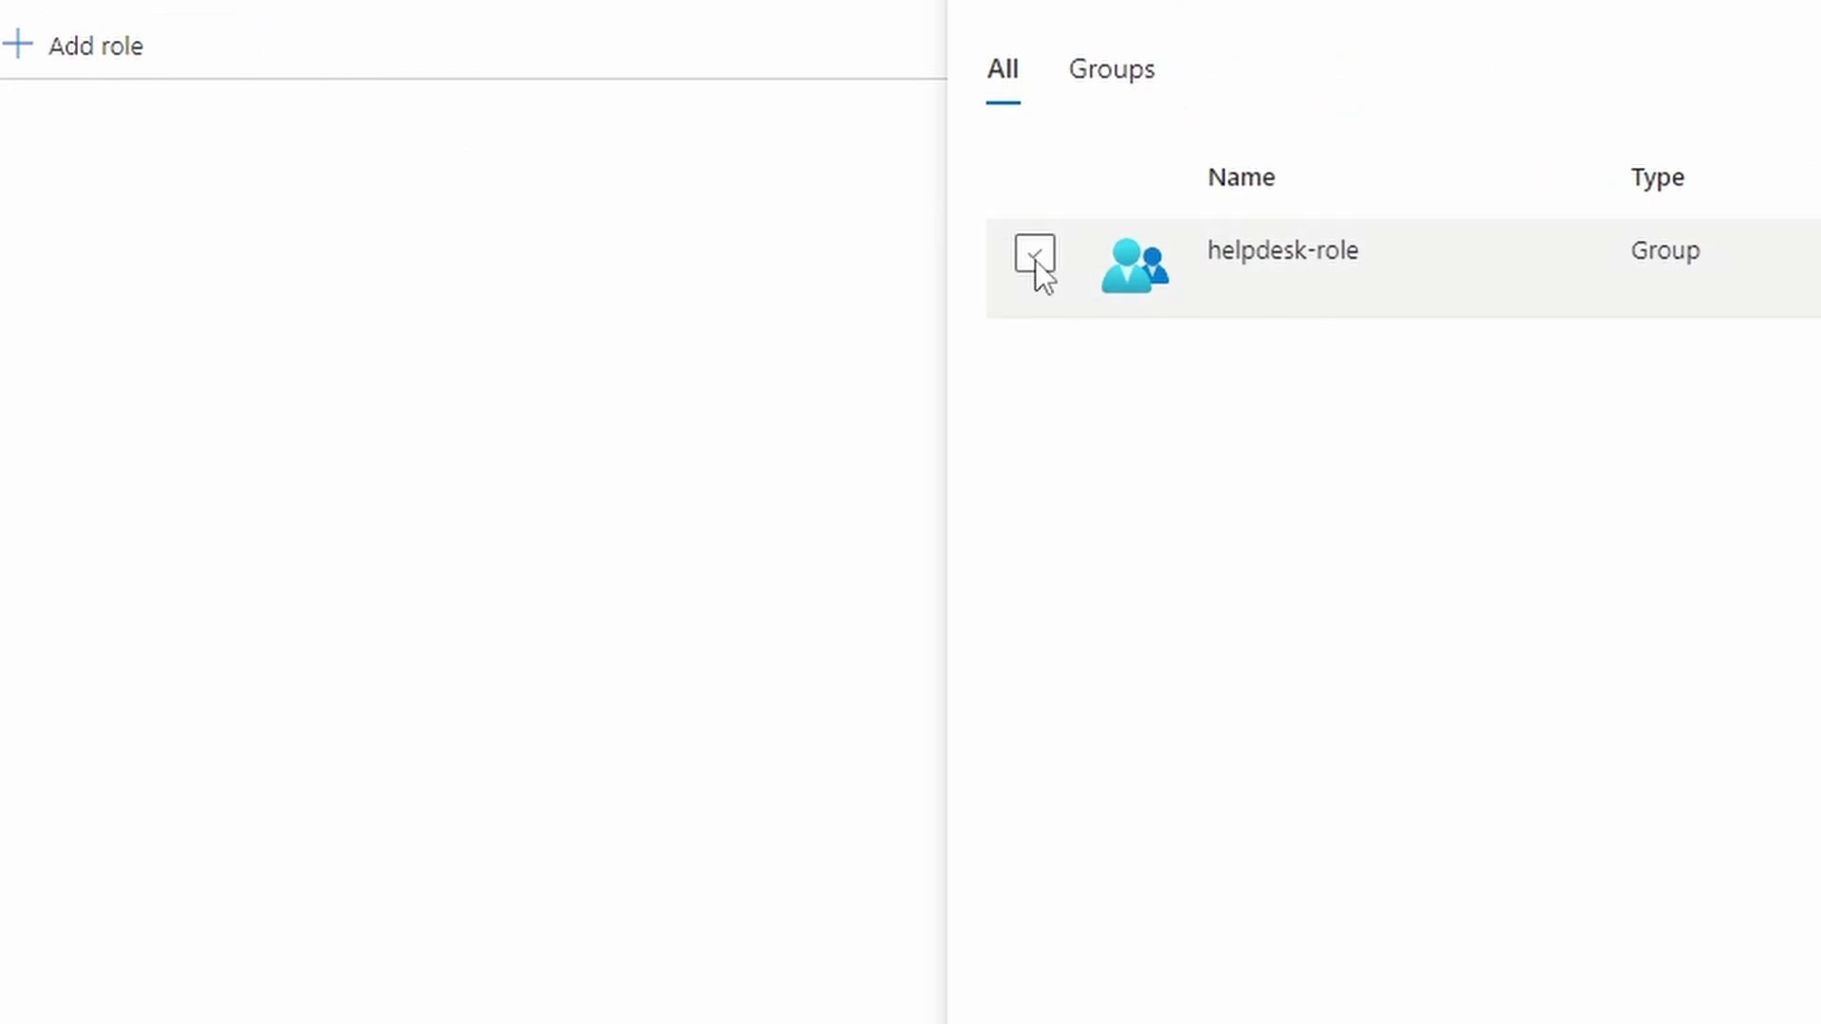
click(1034, 260)
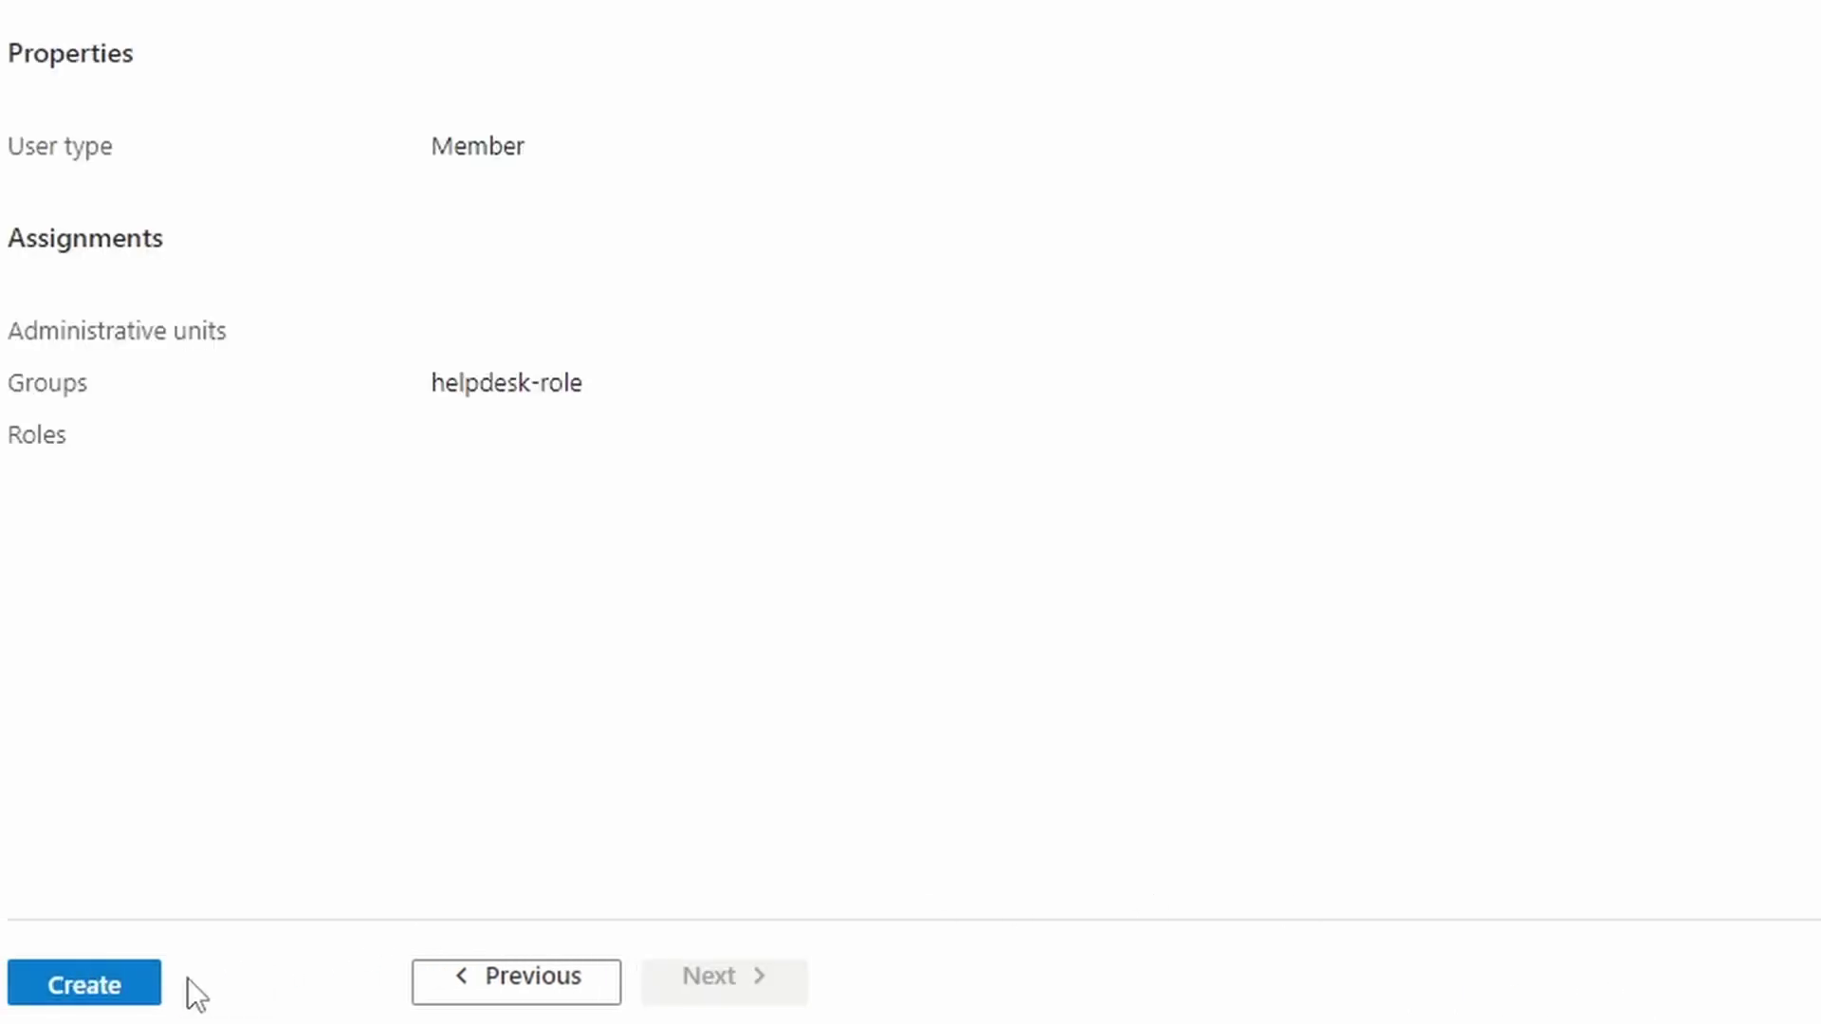
click(114, 992)
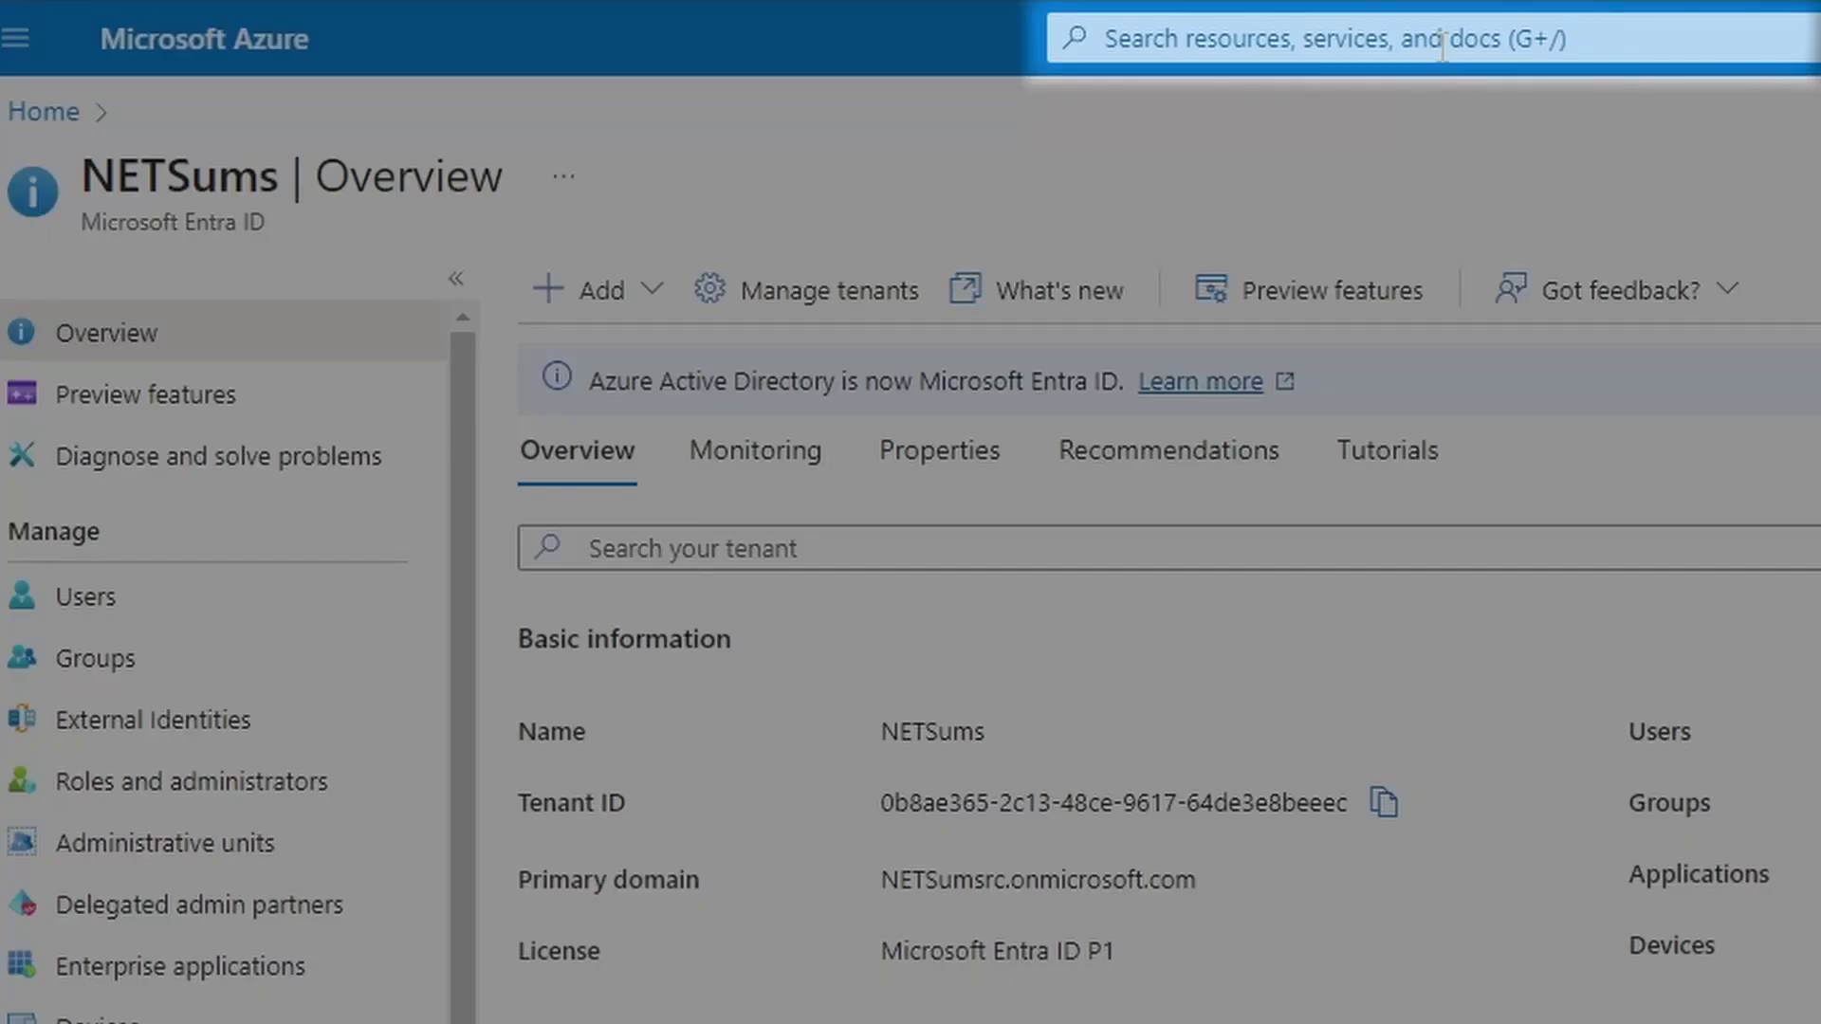
Add Palo Alto Networks - Admin UI from the Enterprise applications gallery, found by searching 'palo alto'
click(1442, 46)
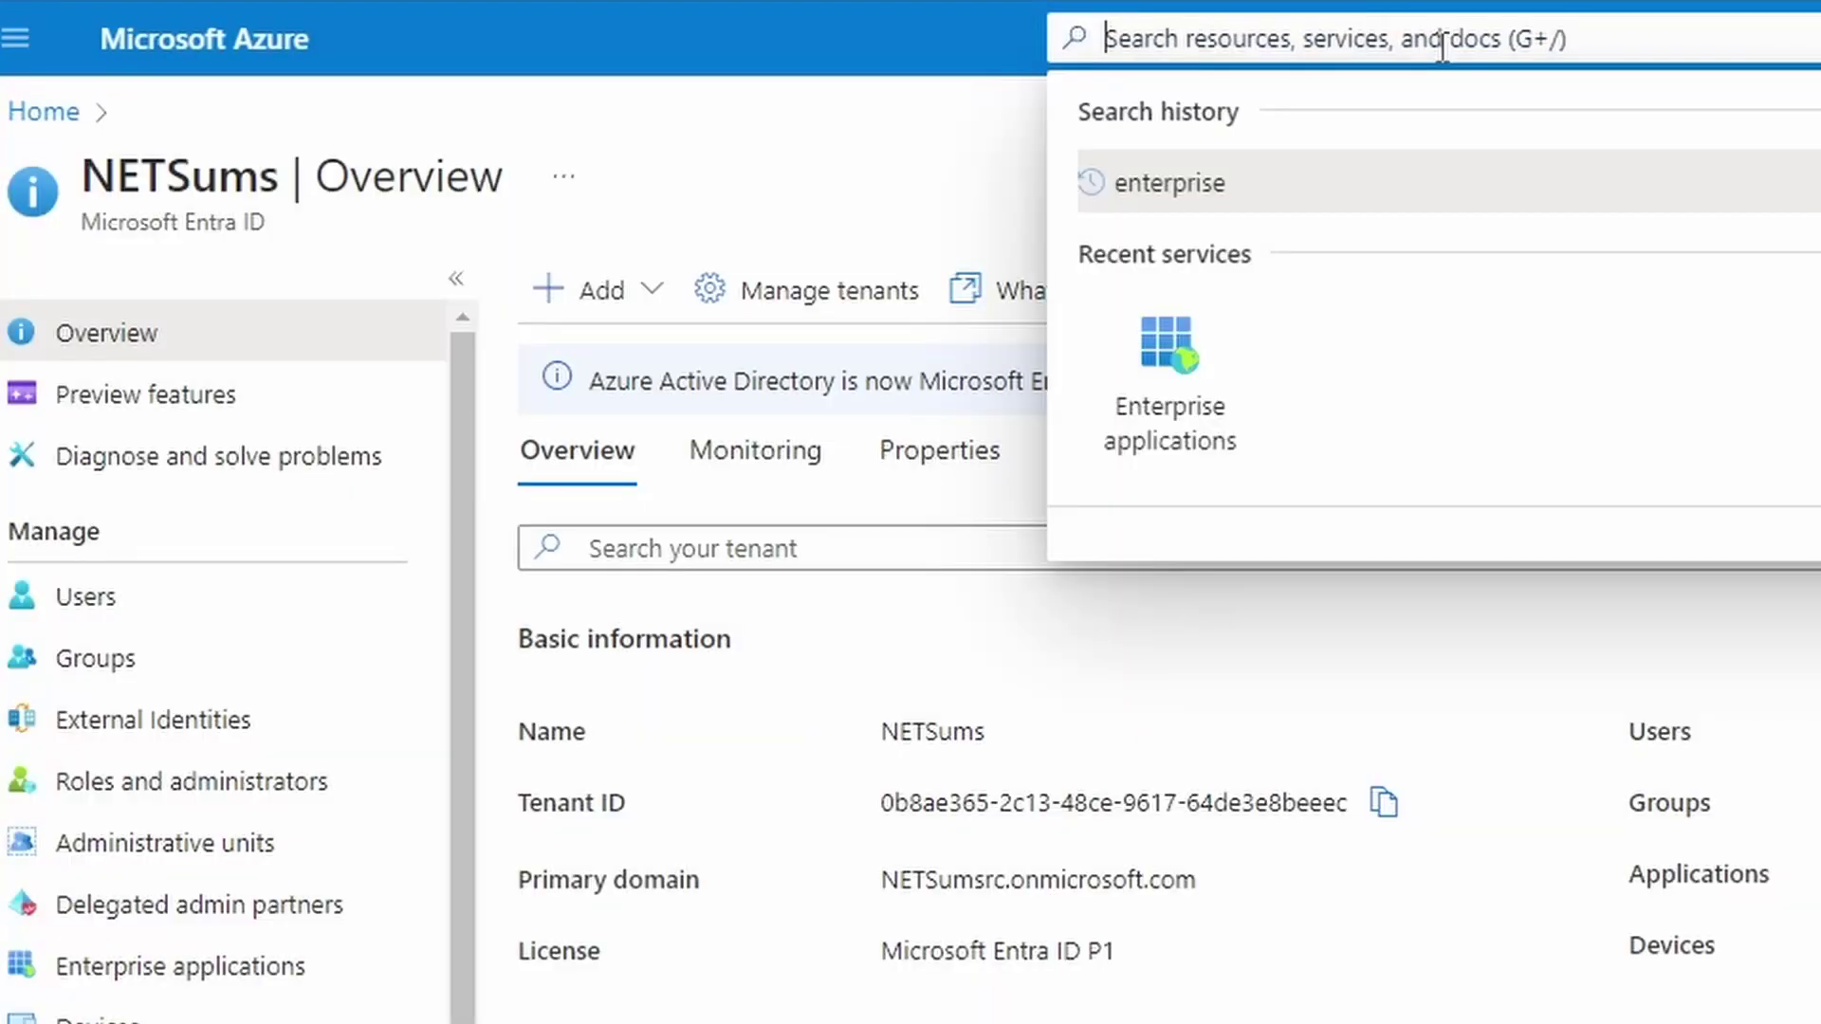
click(1182, 372)
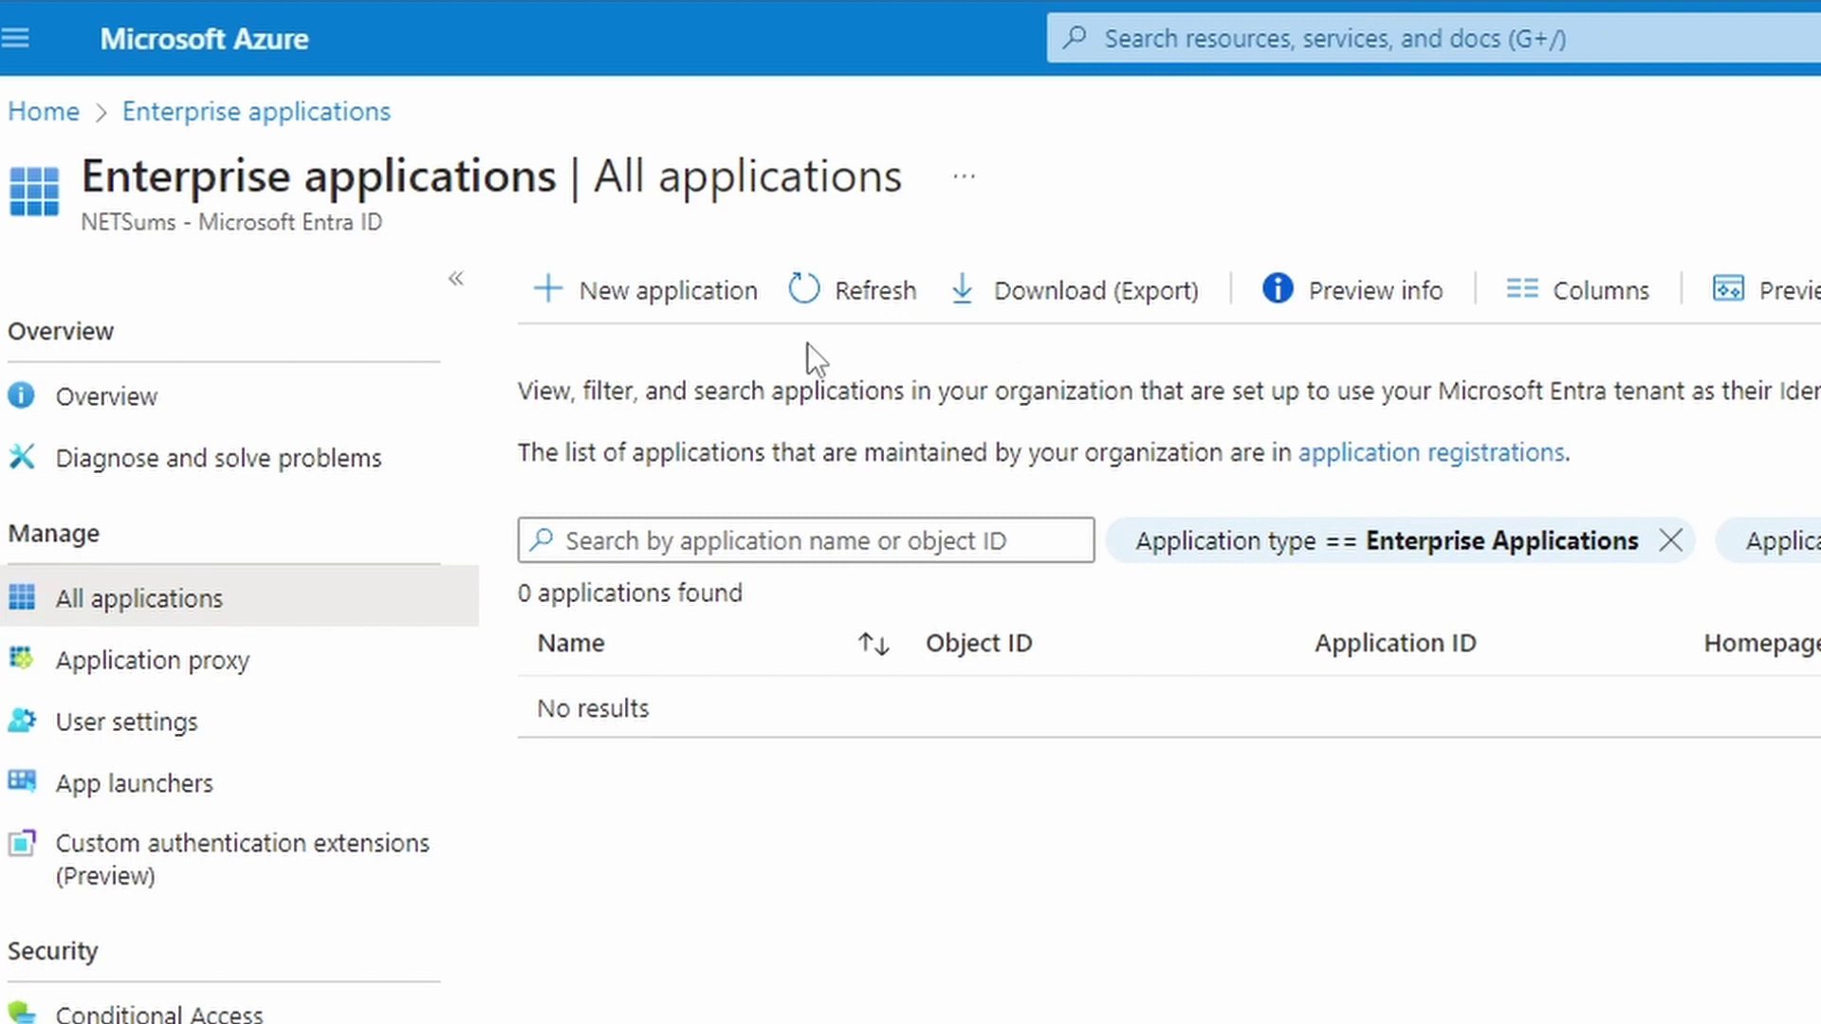
click(718, 313)
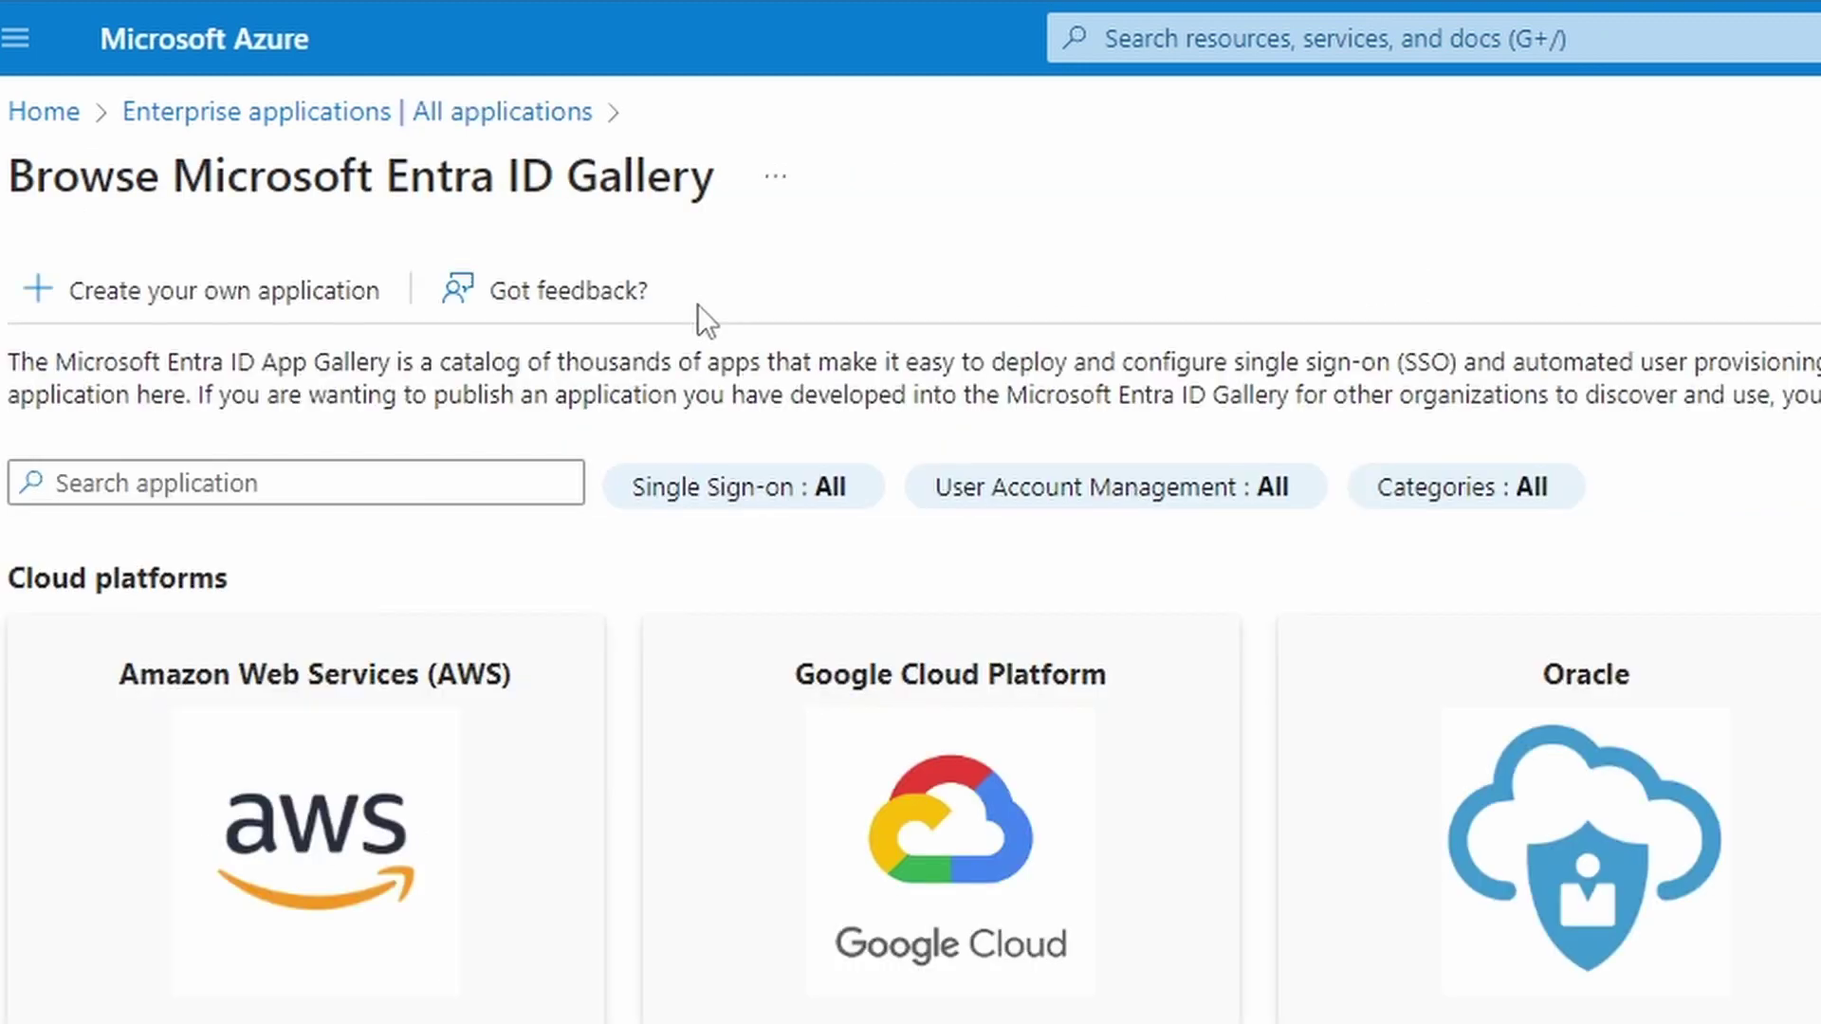
click(411, 476)
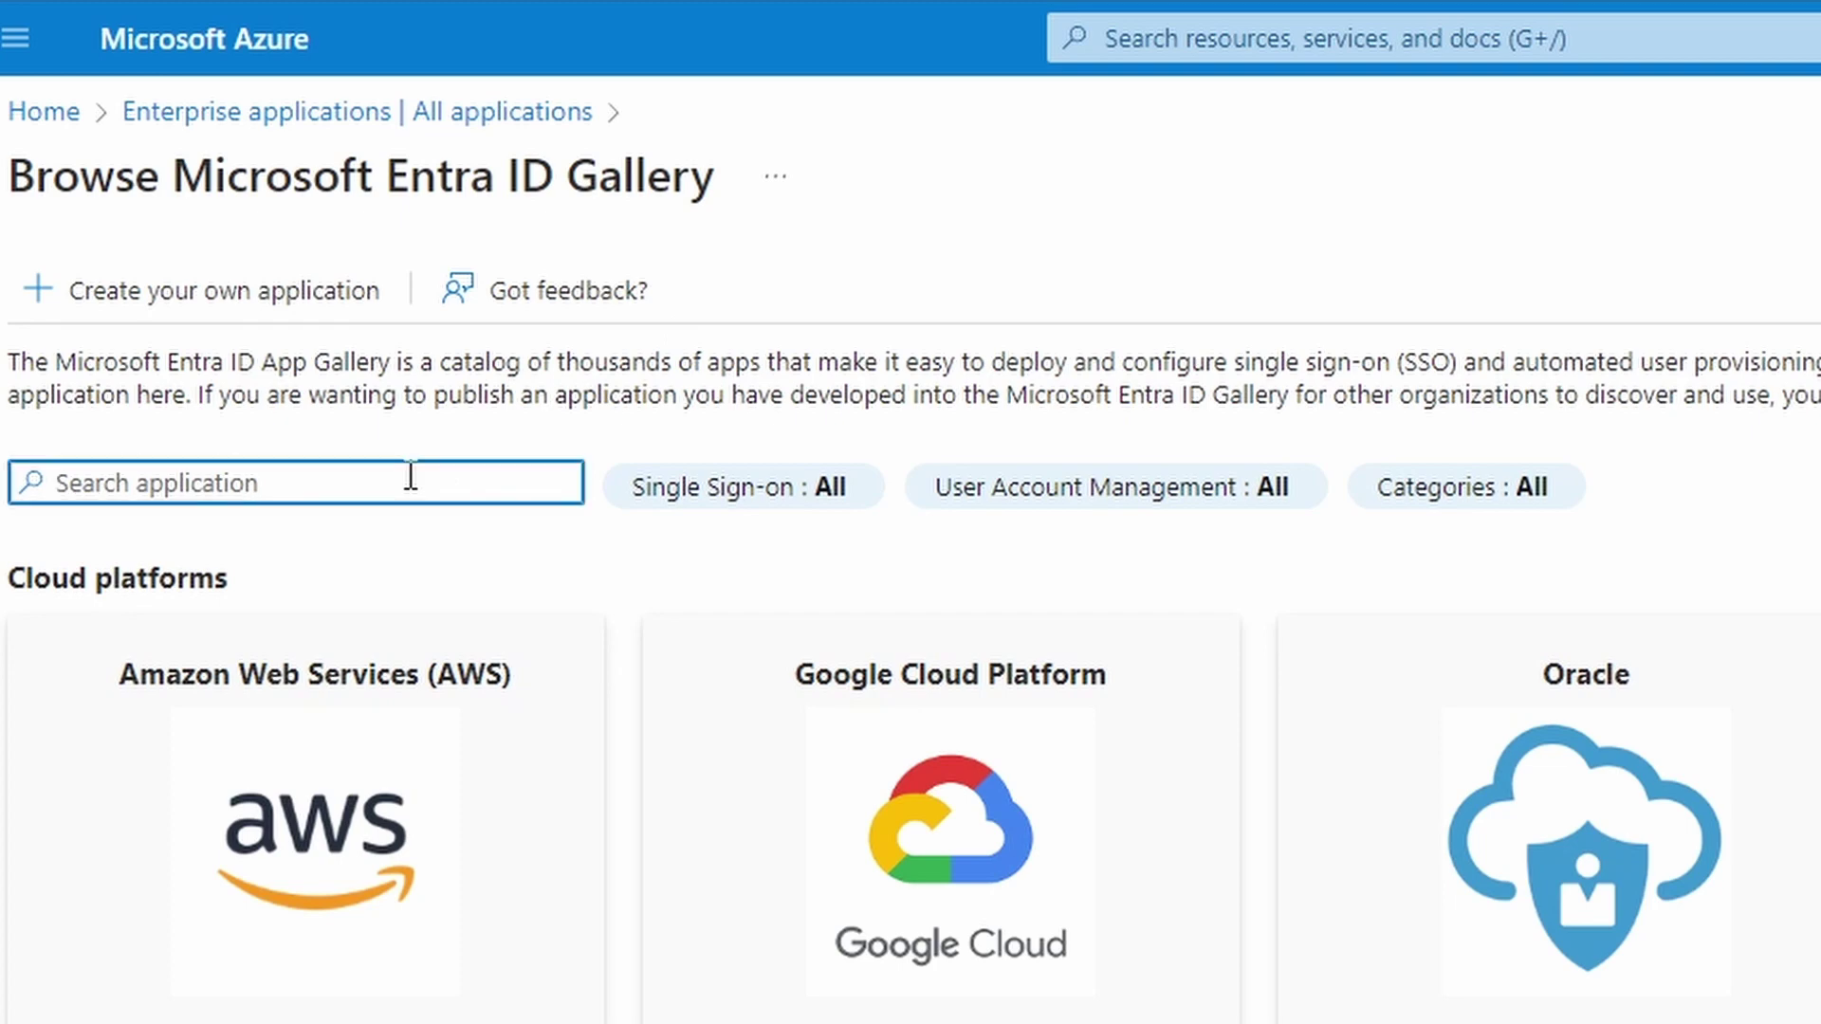
text(palo alto)
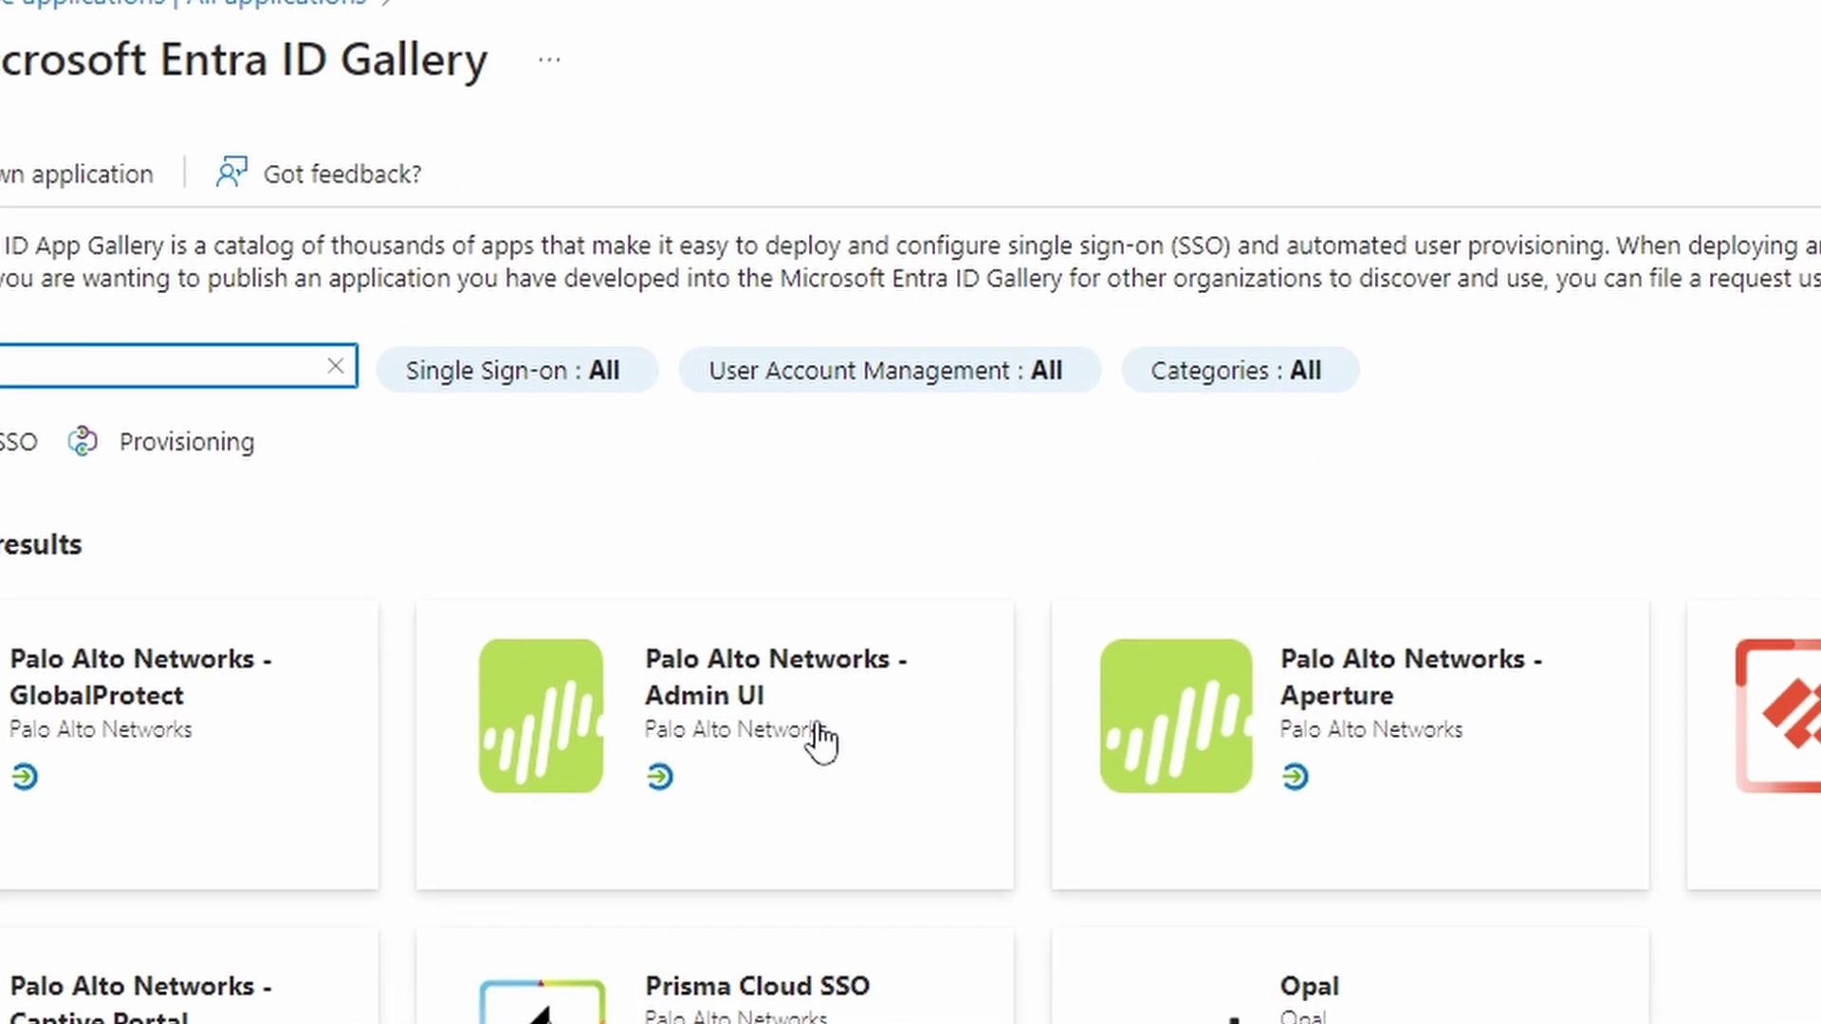
click(1048, 858)
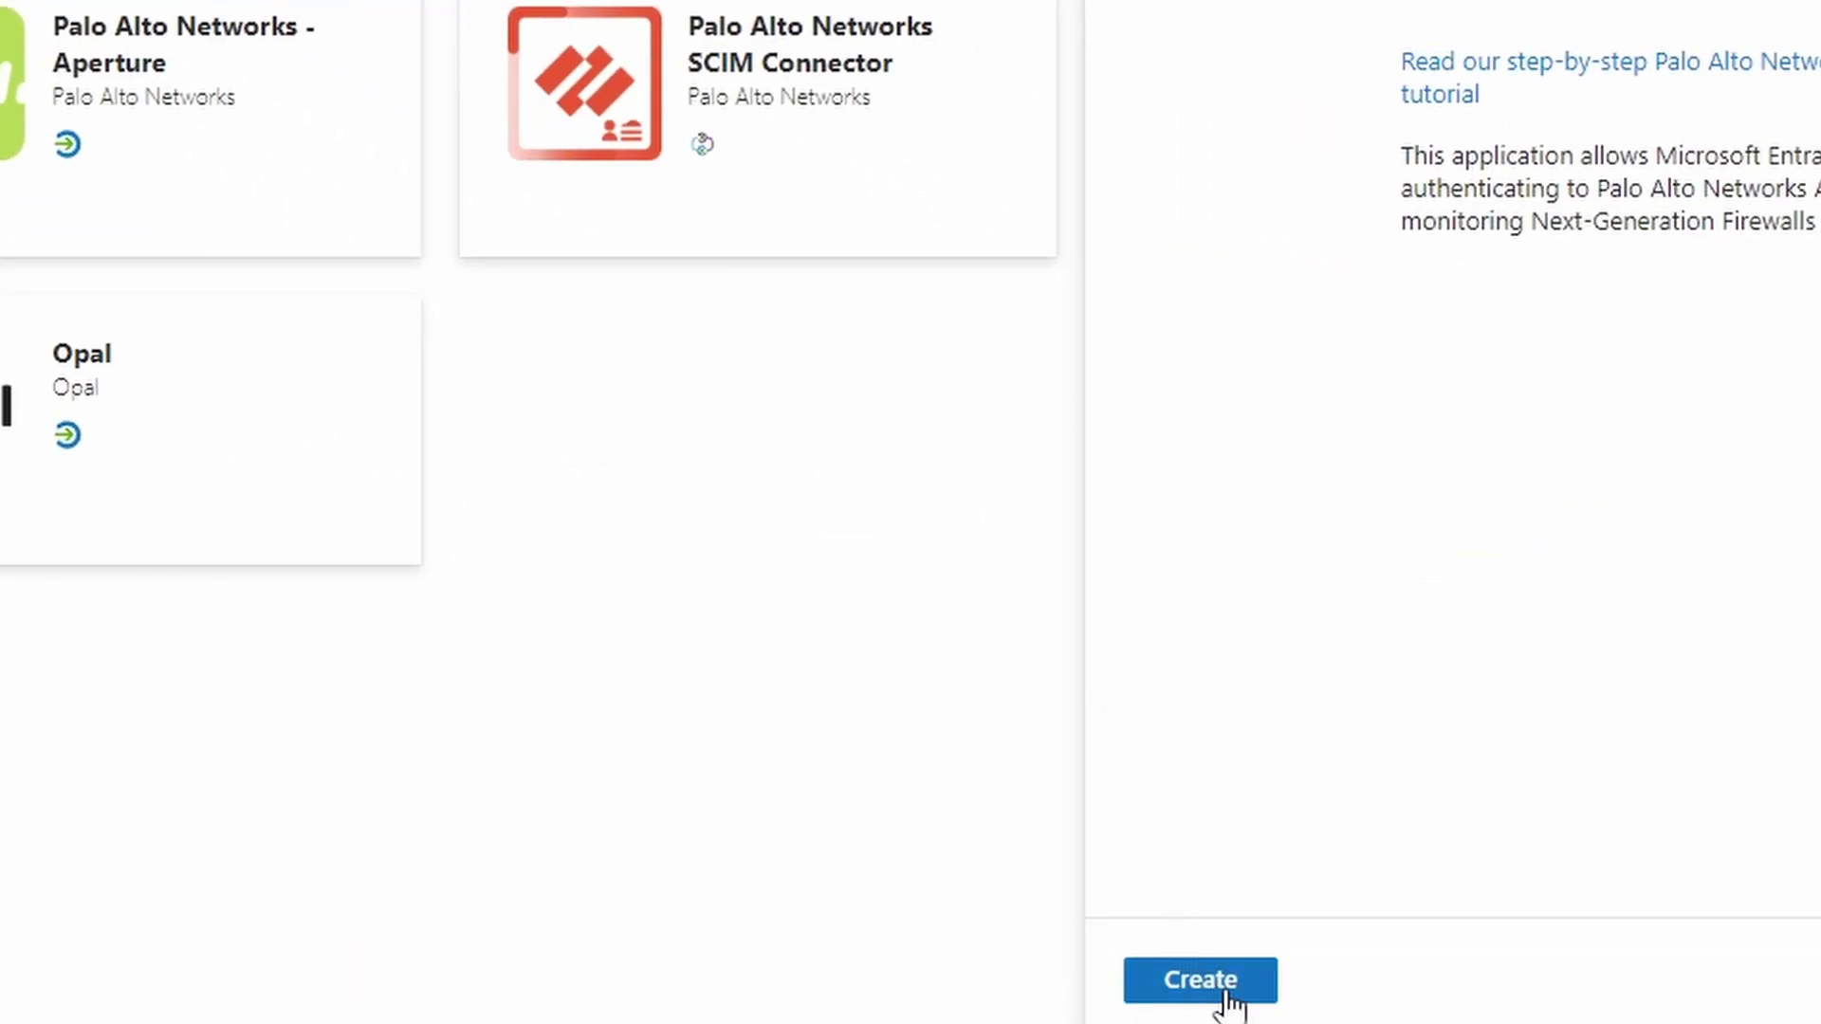
click(1231, 998)
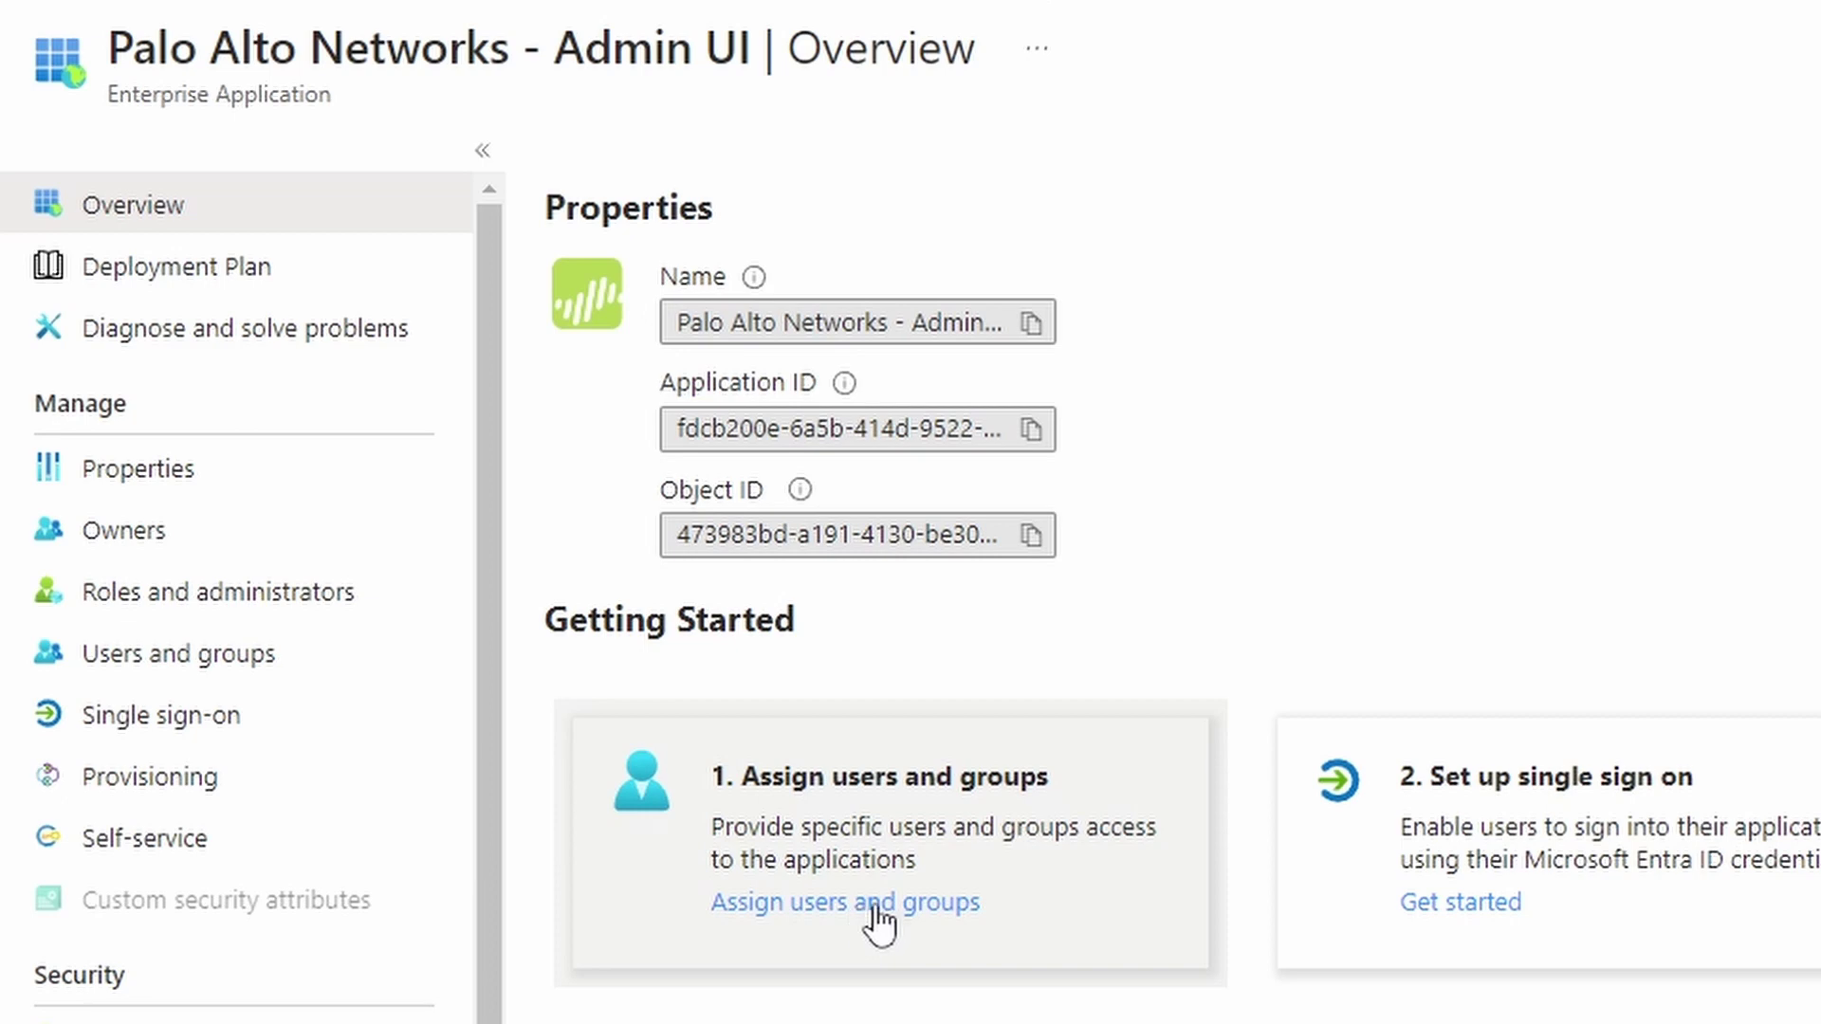
Assign the helpdesk-role group to the Palo Alto Networks - Admin UI app
click(874, 903)
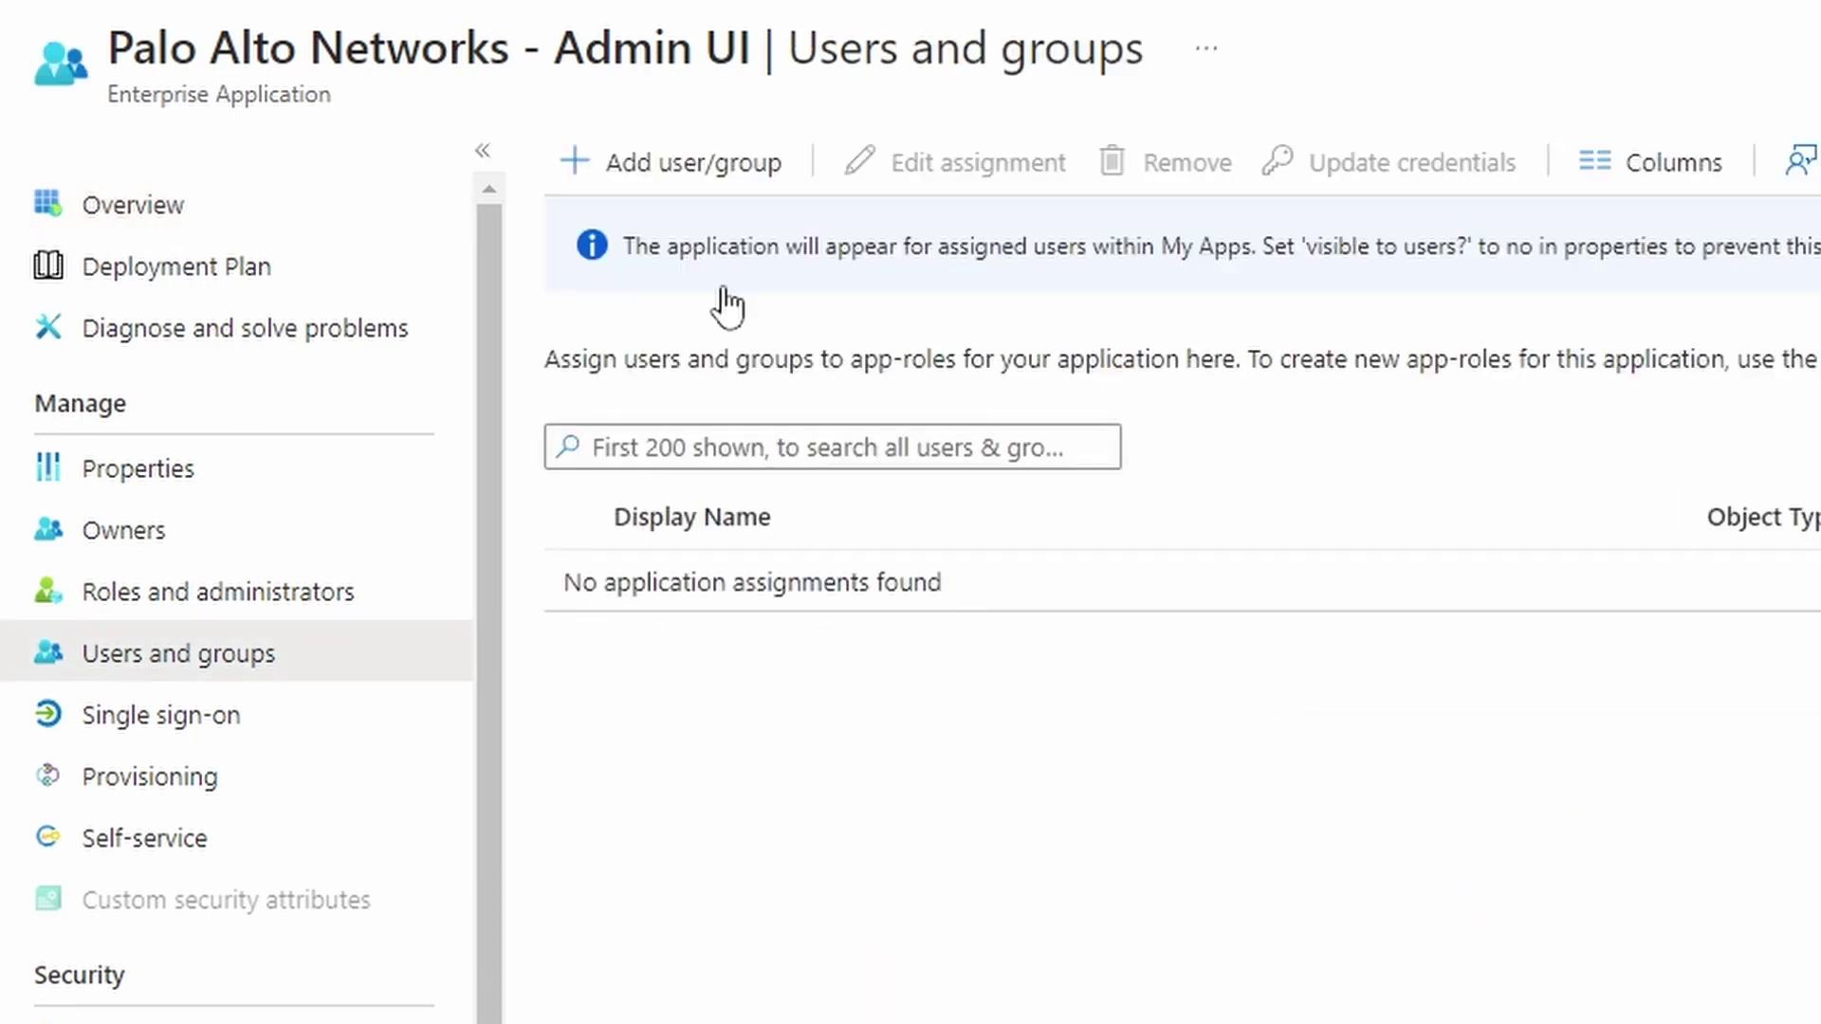
click(725, 180)
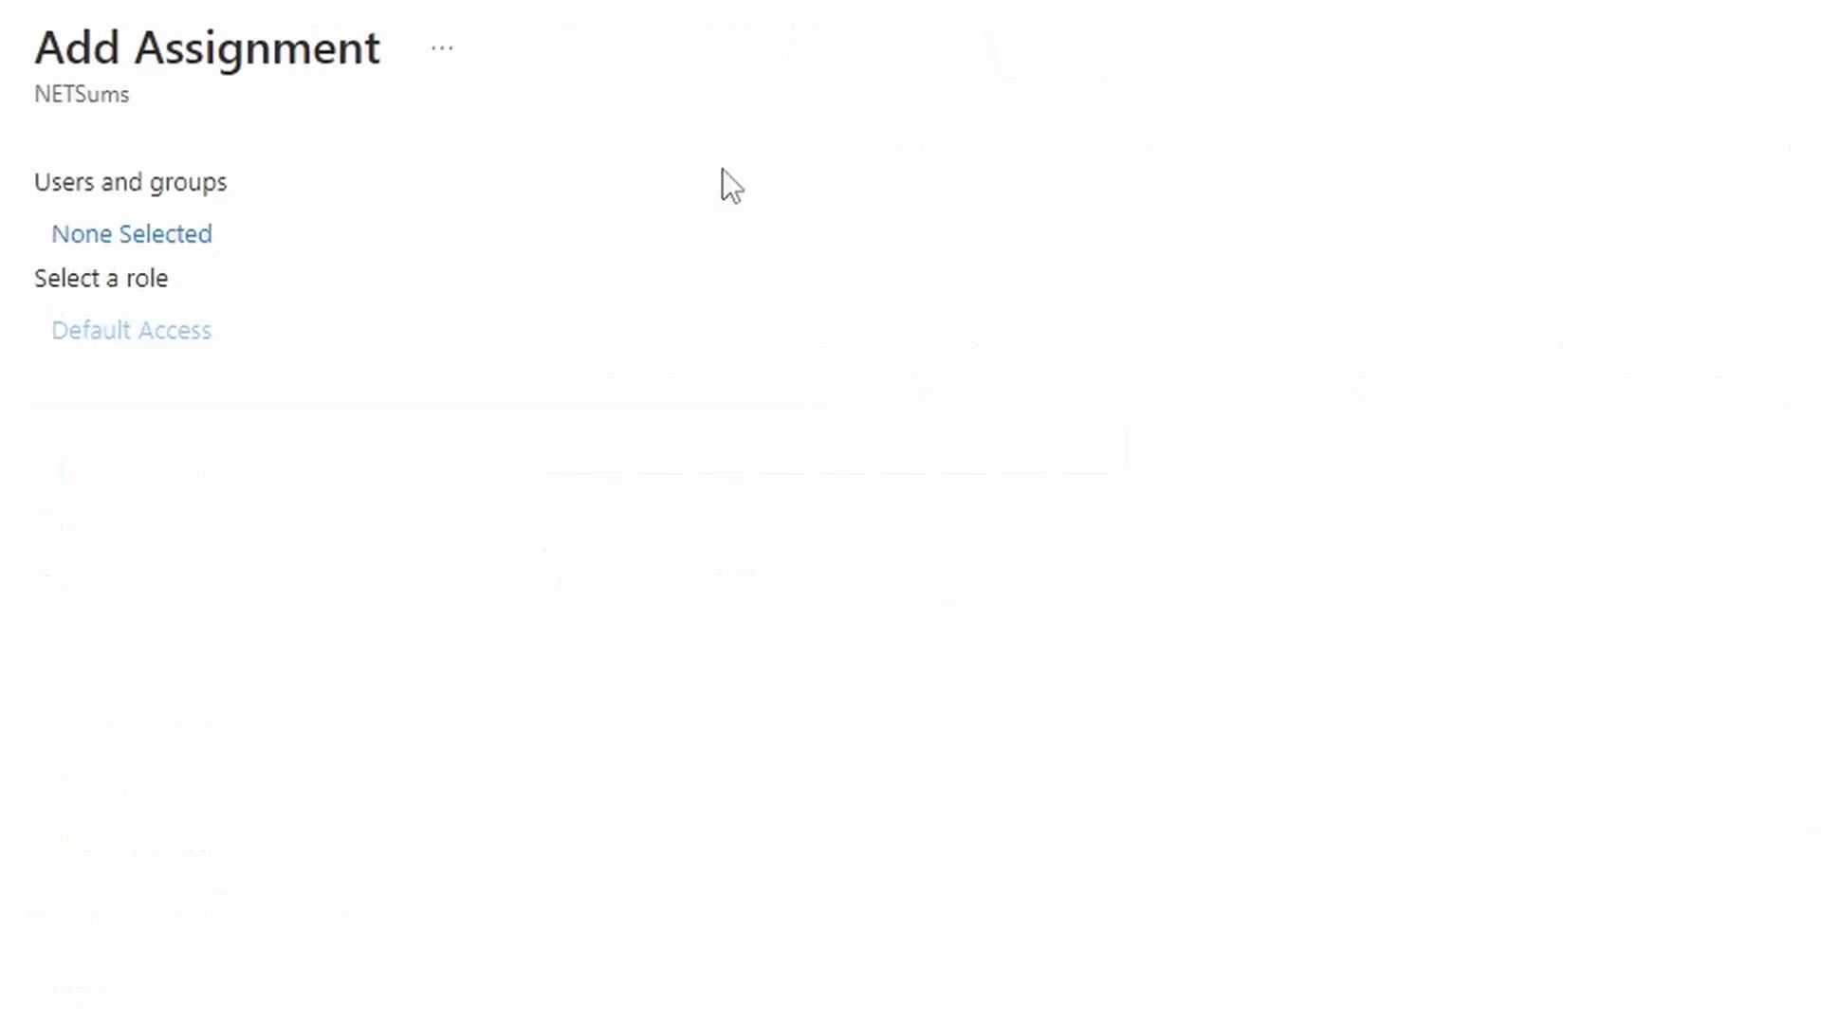
click(192, 258)
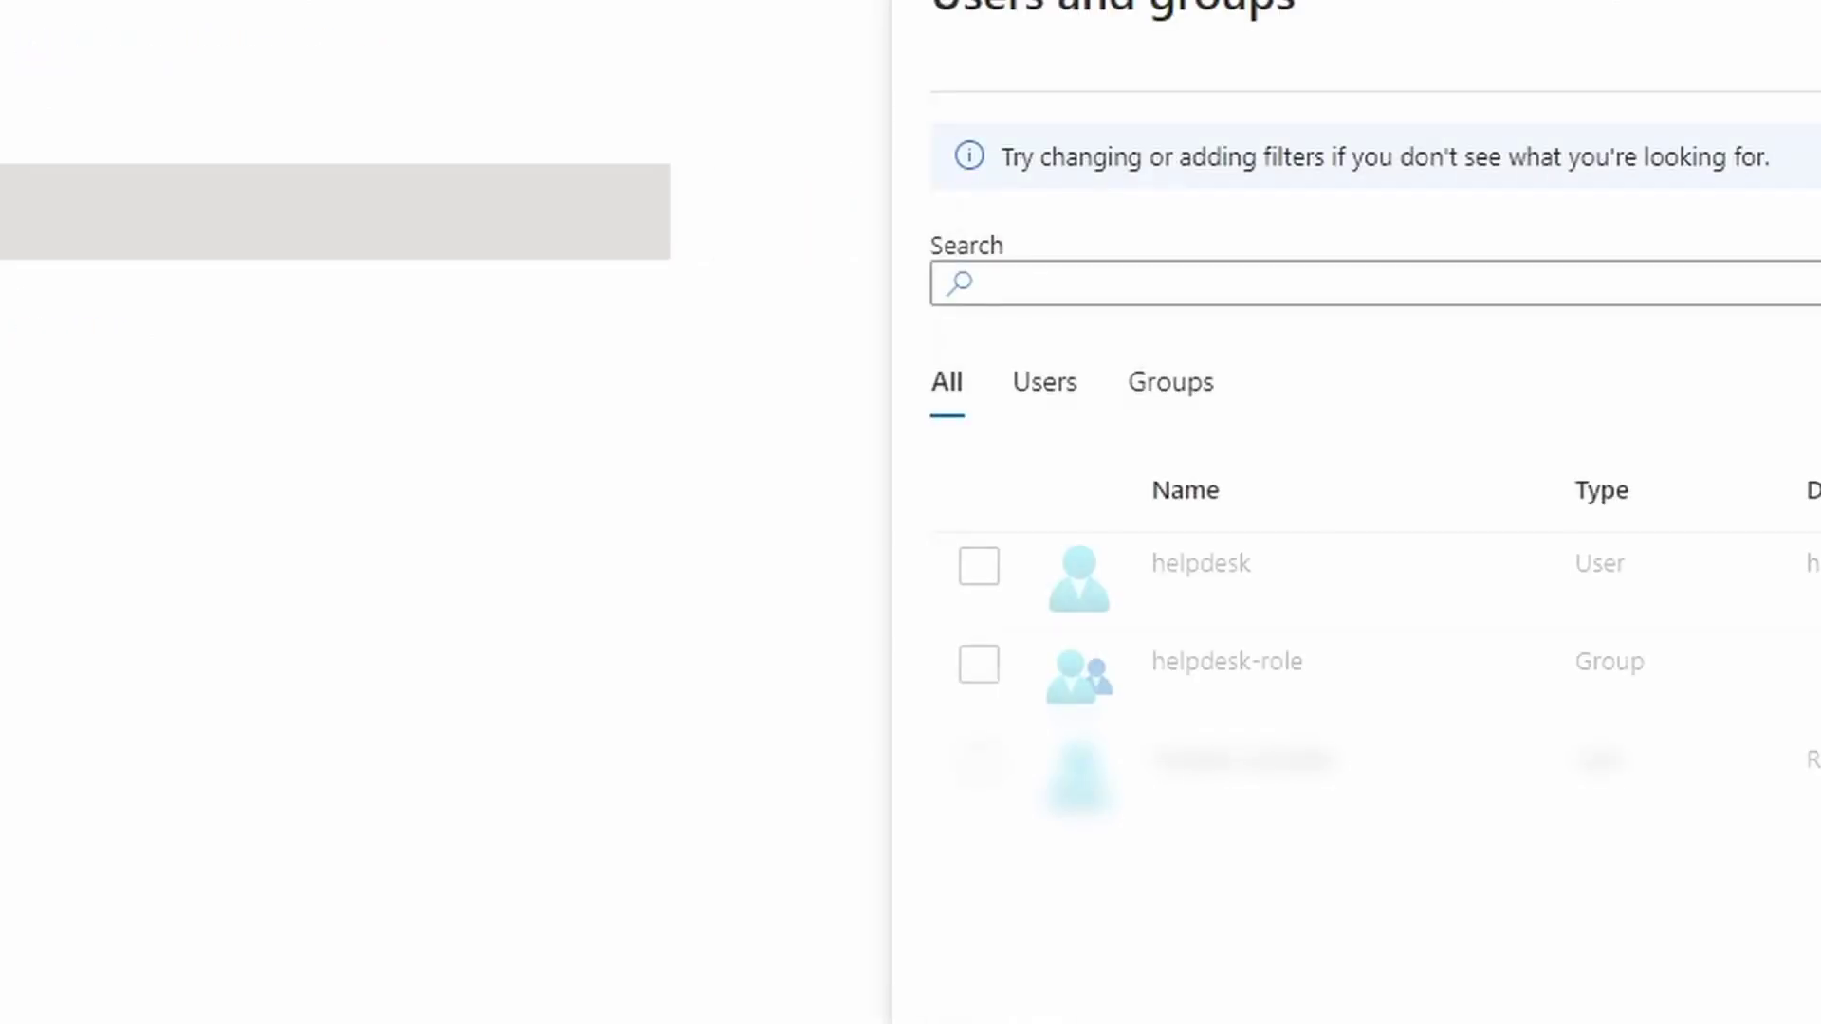
click(978, 664)
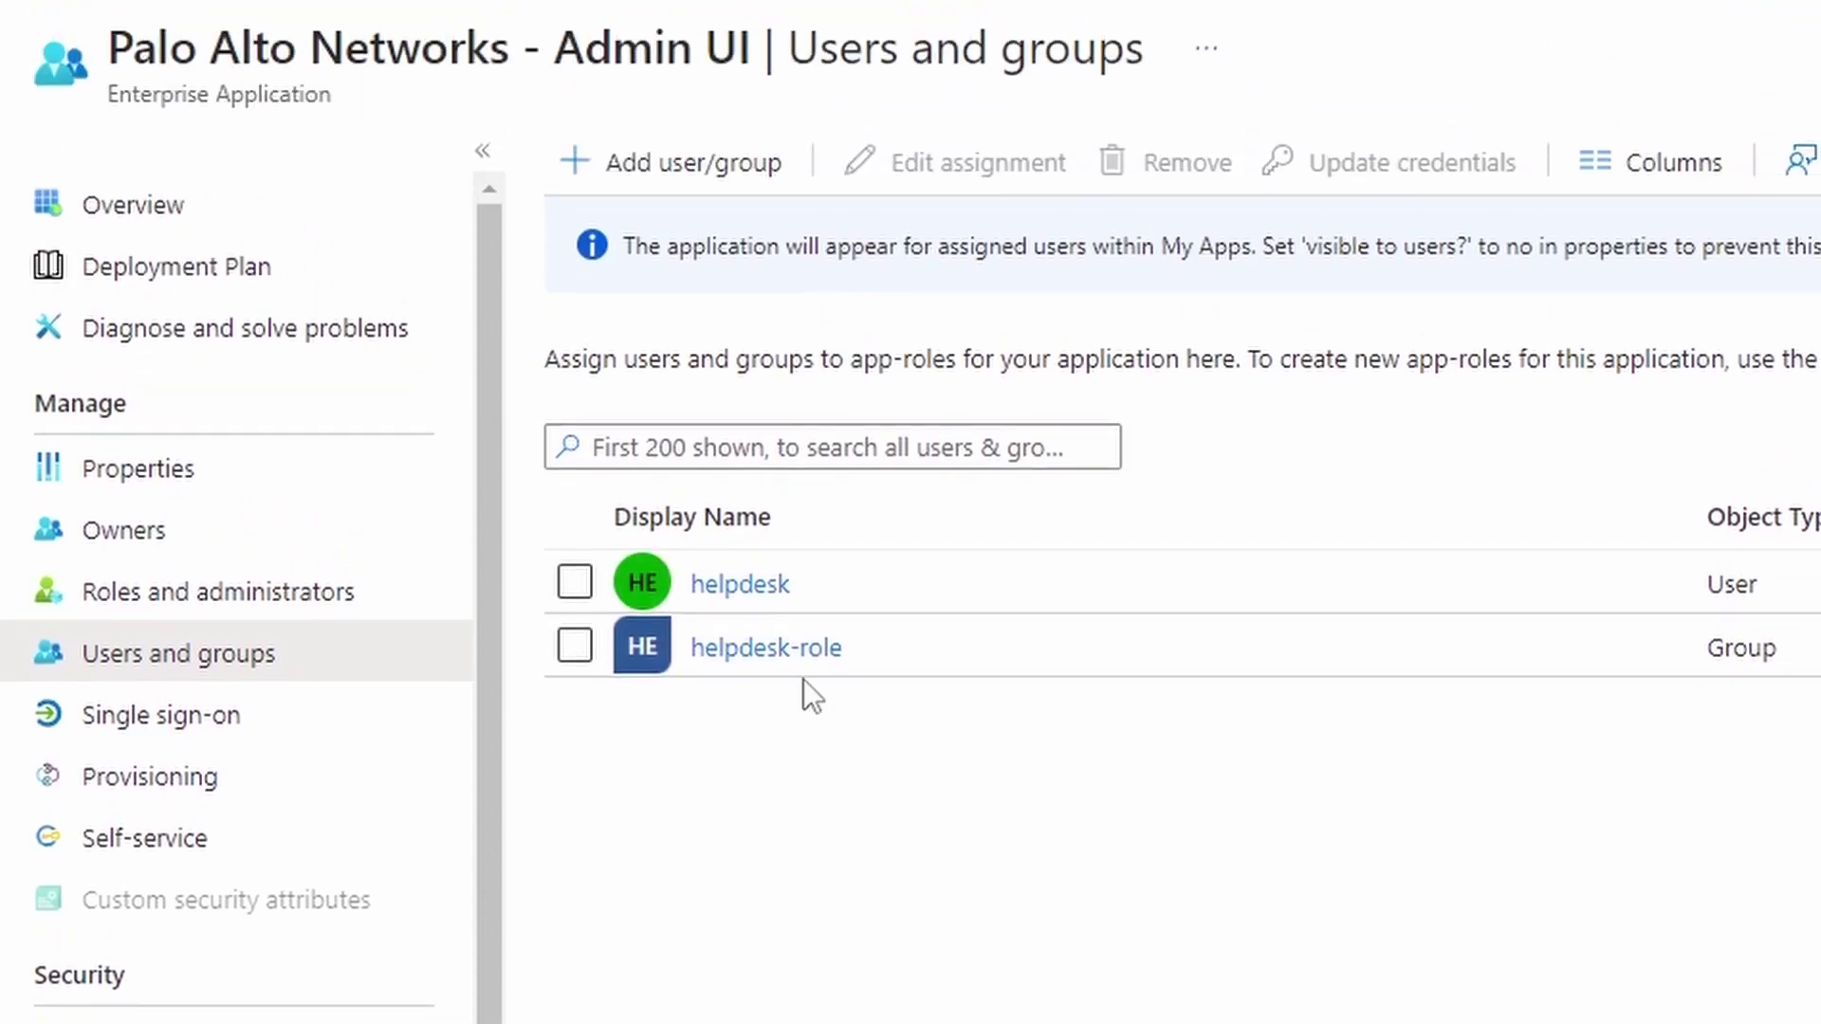
Choose SAML single sign-on for the app and begin editing Basic SAML Configuration
click(249, 730)
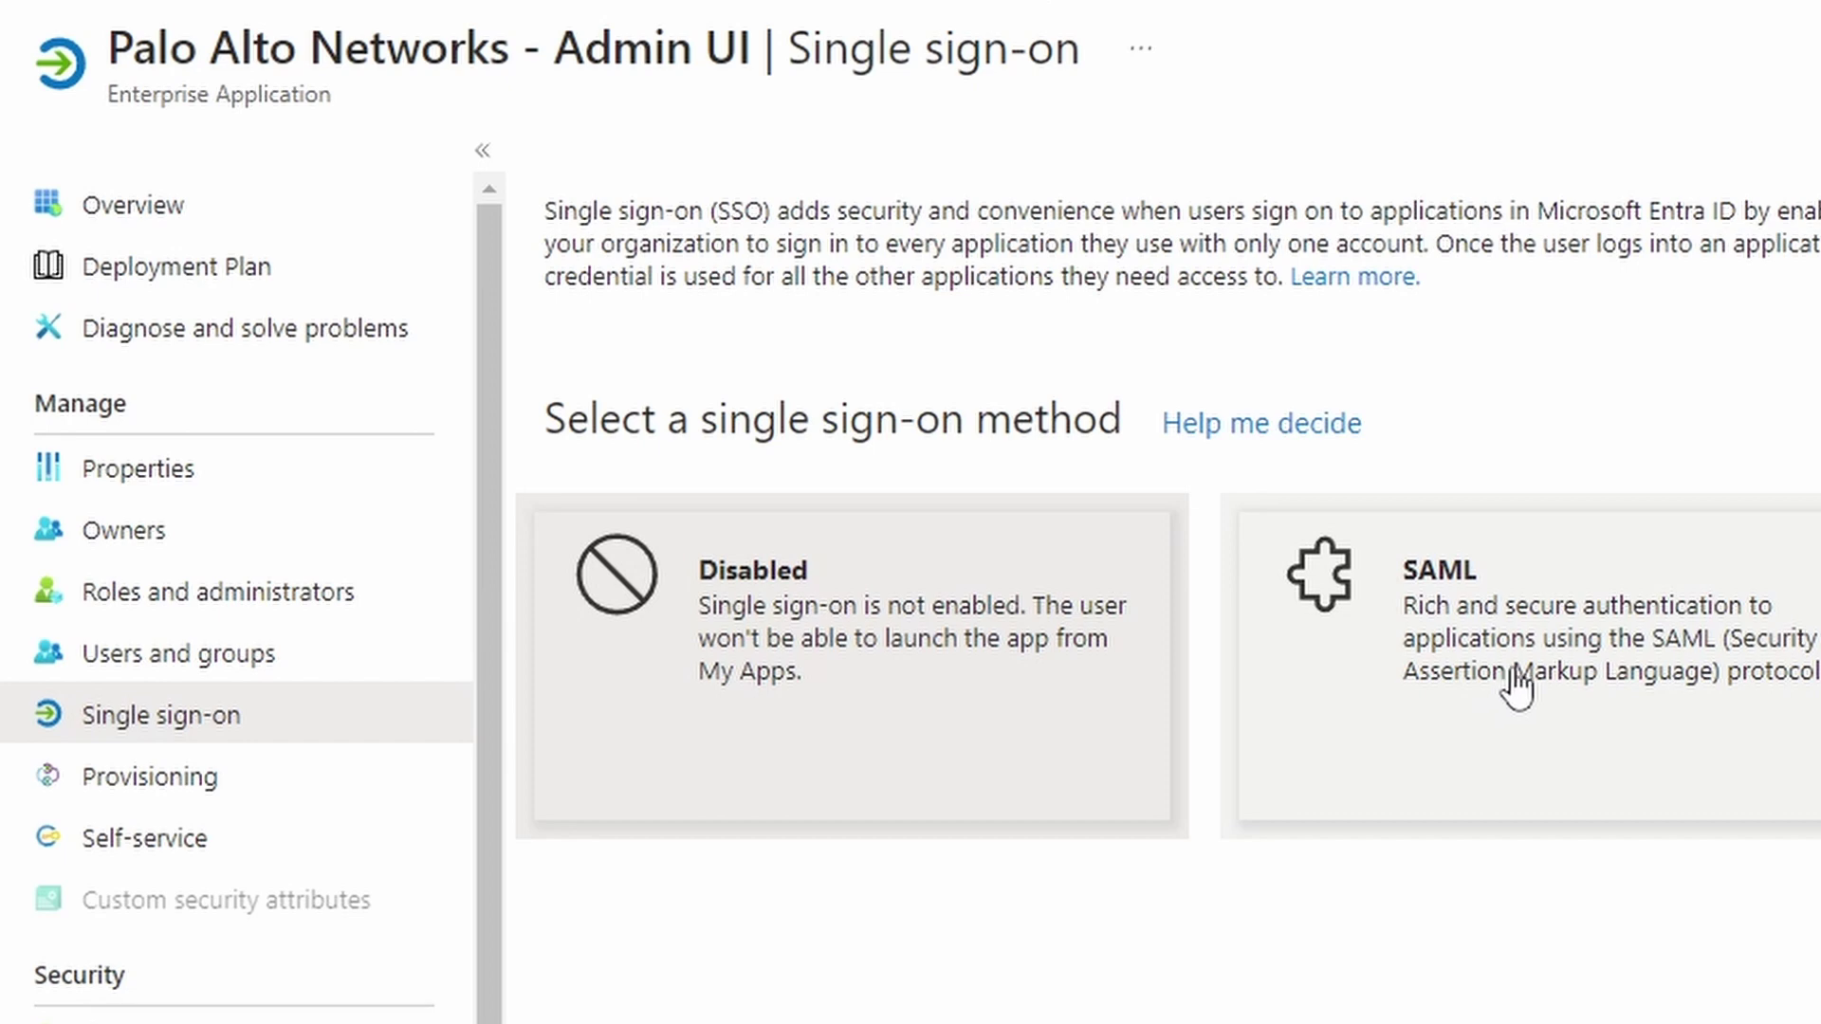
click(1516, 685)
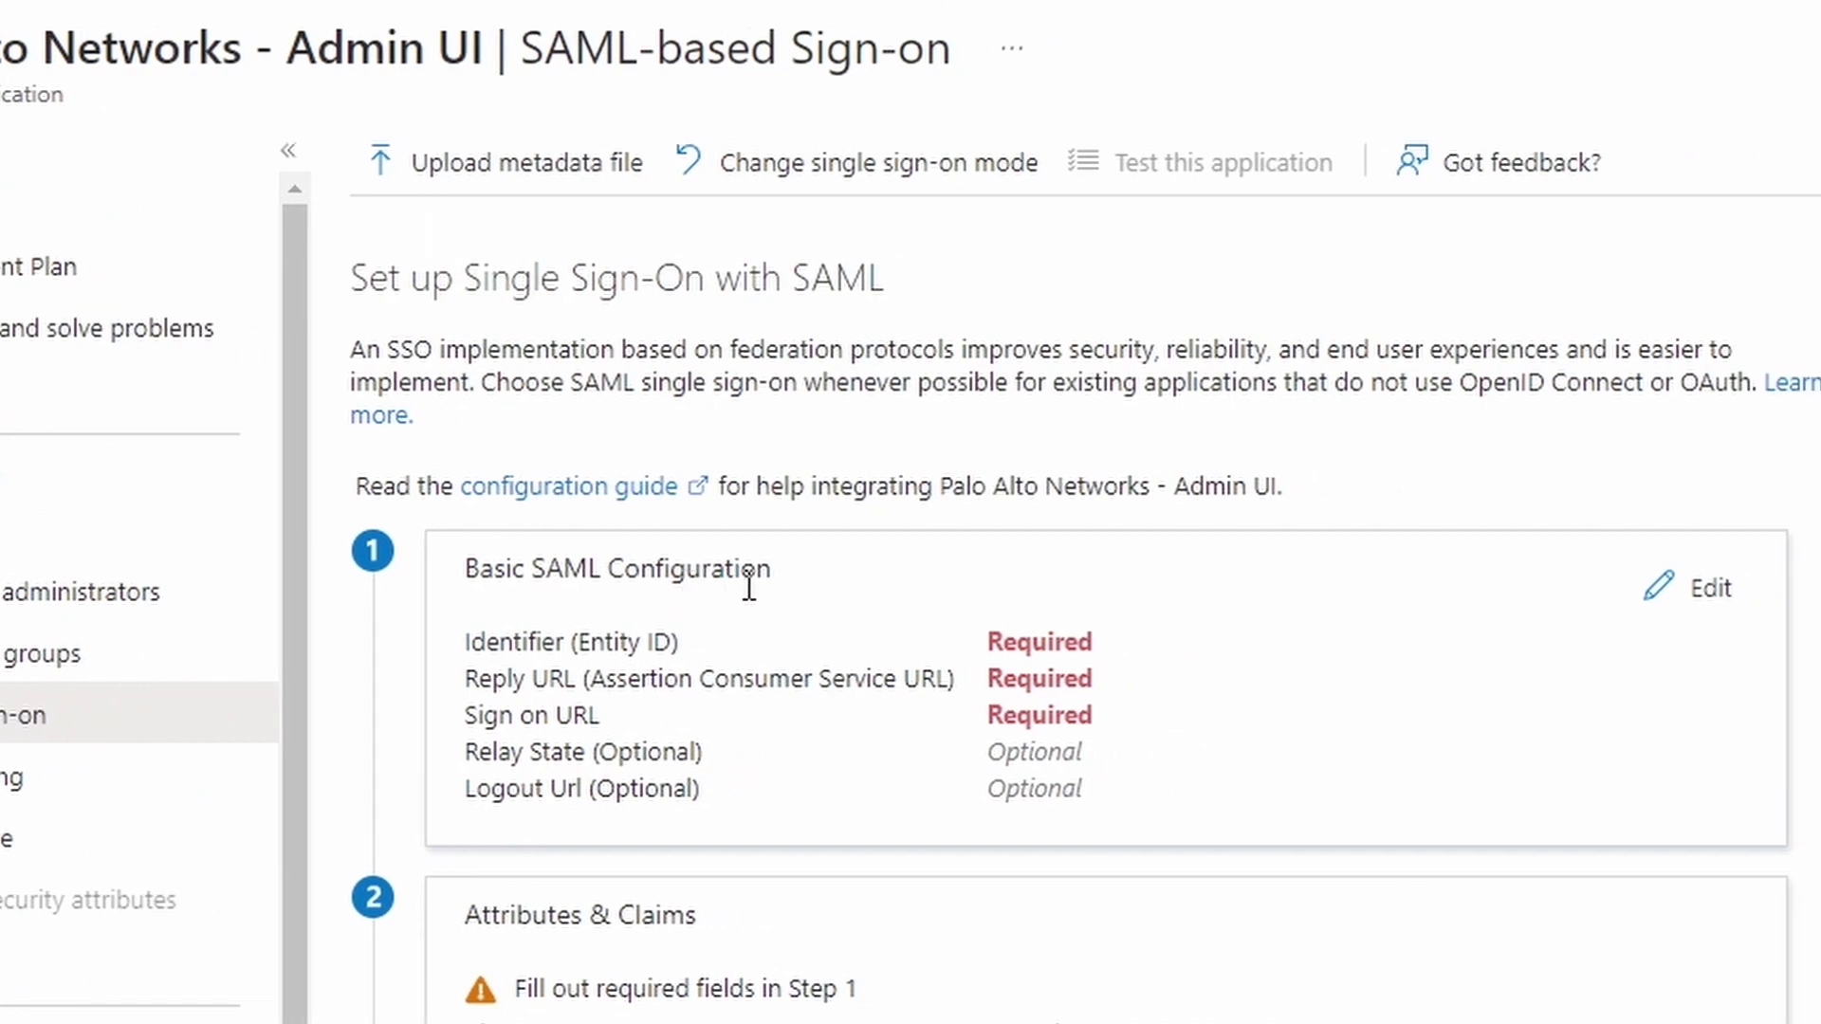
click(1694, 598)
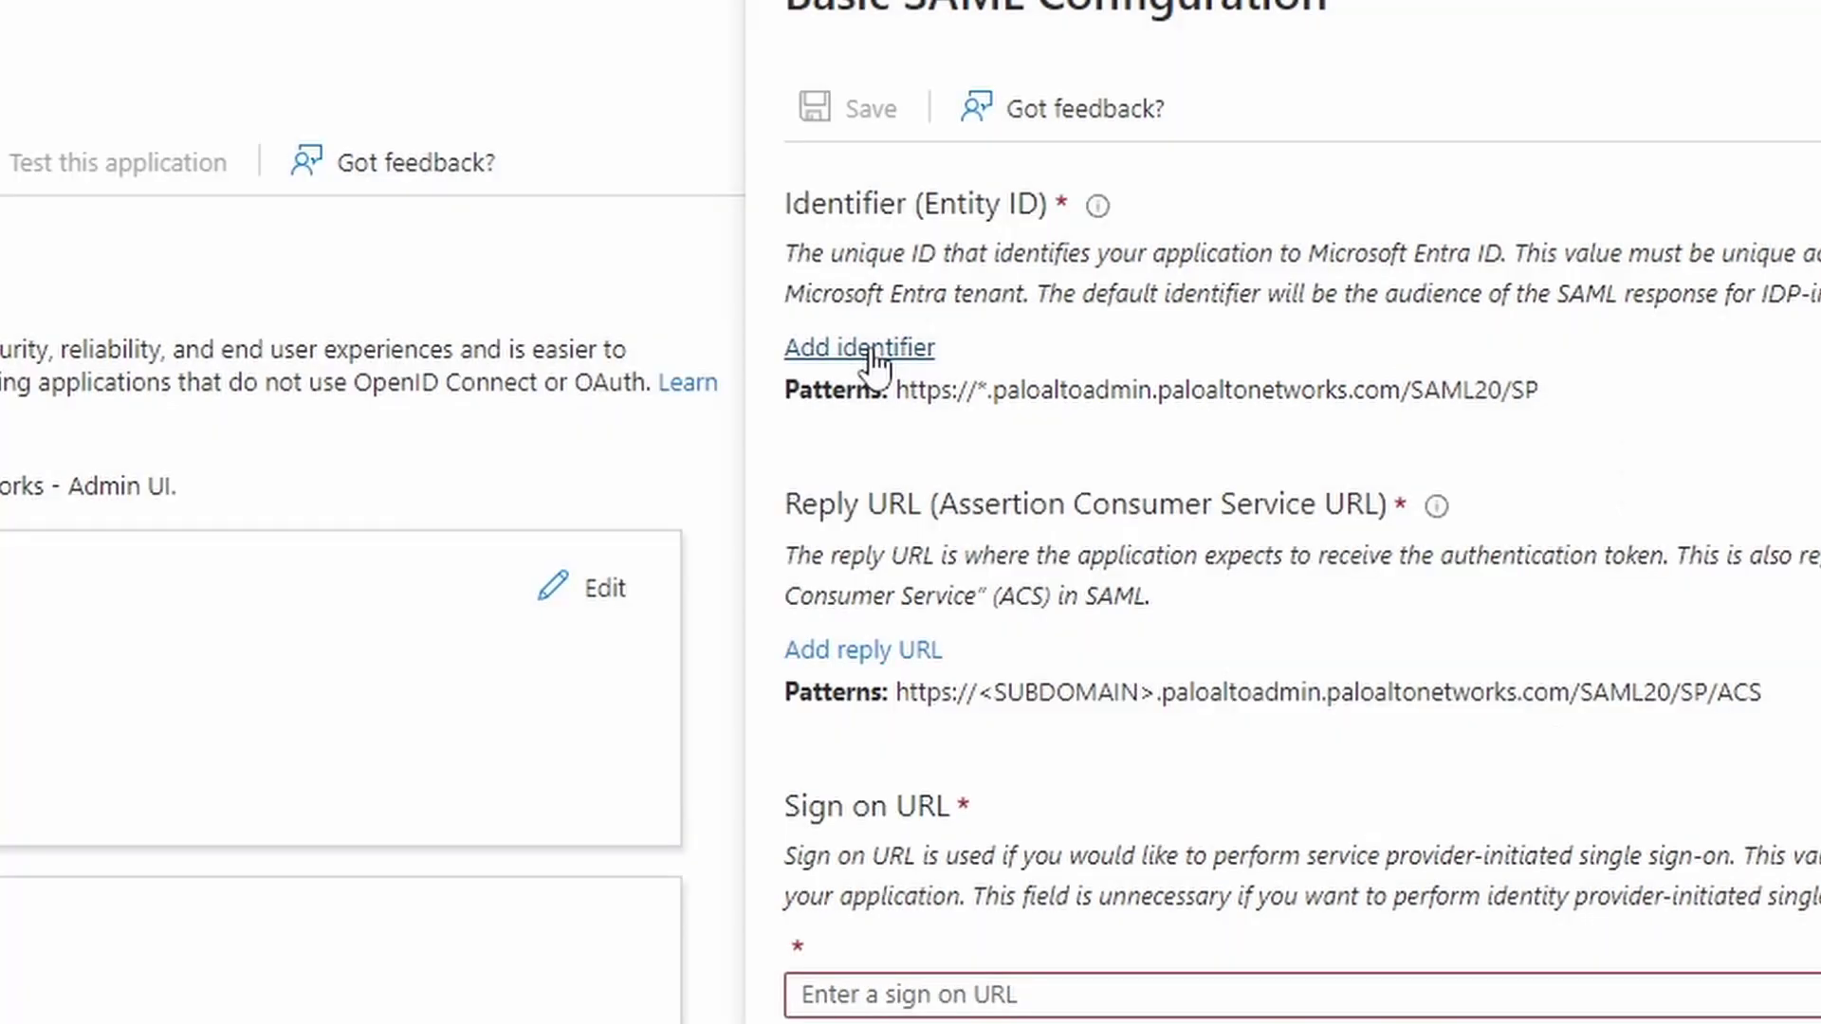
click(871, 351)
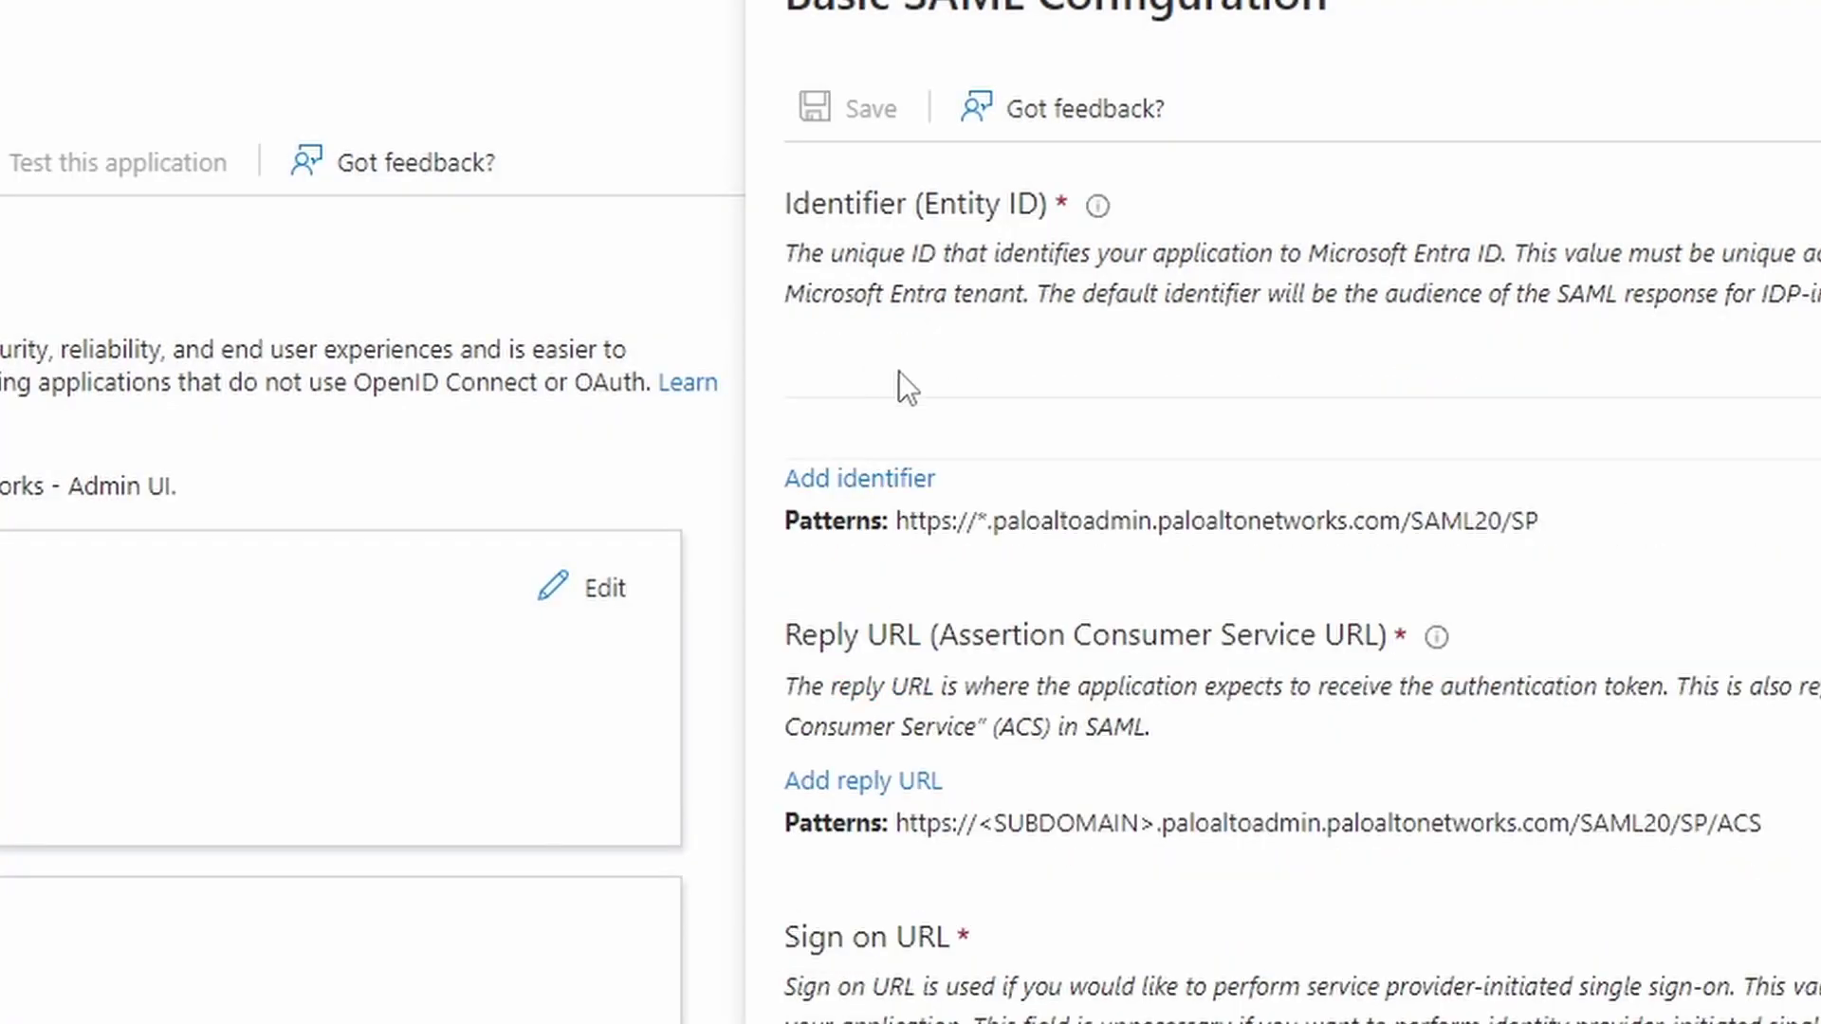
click(1053, 420)
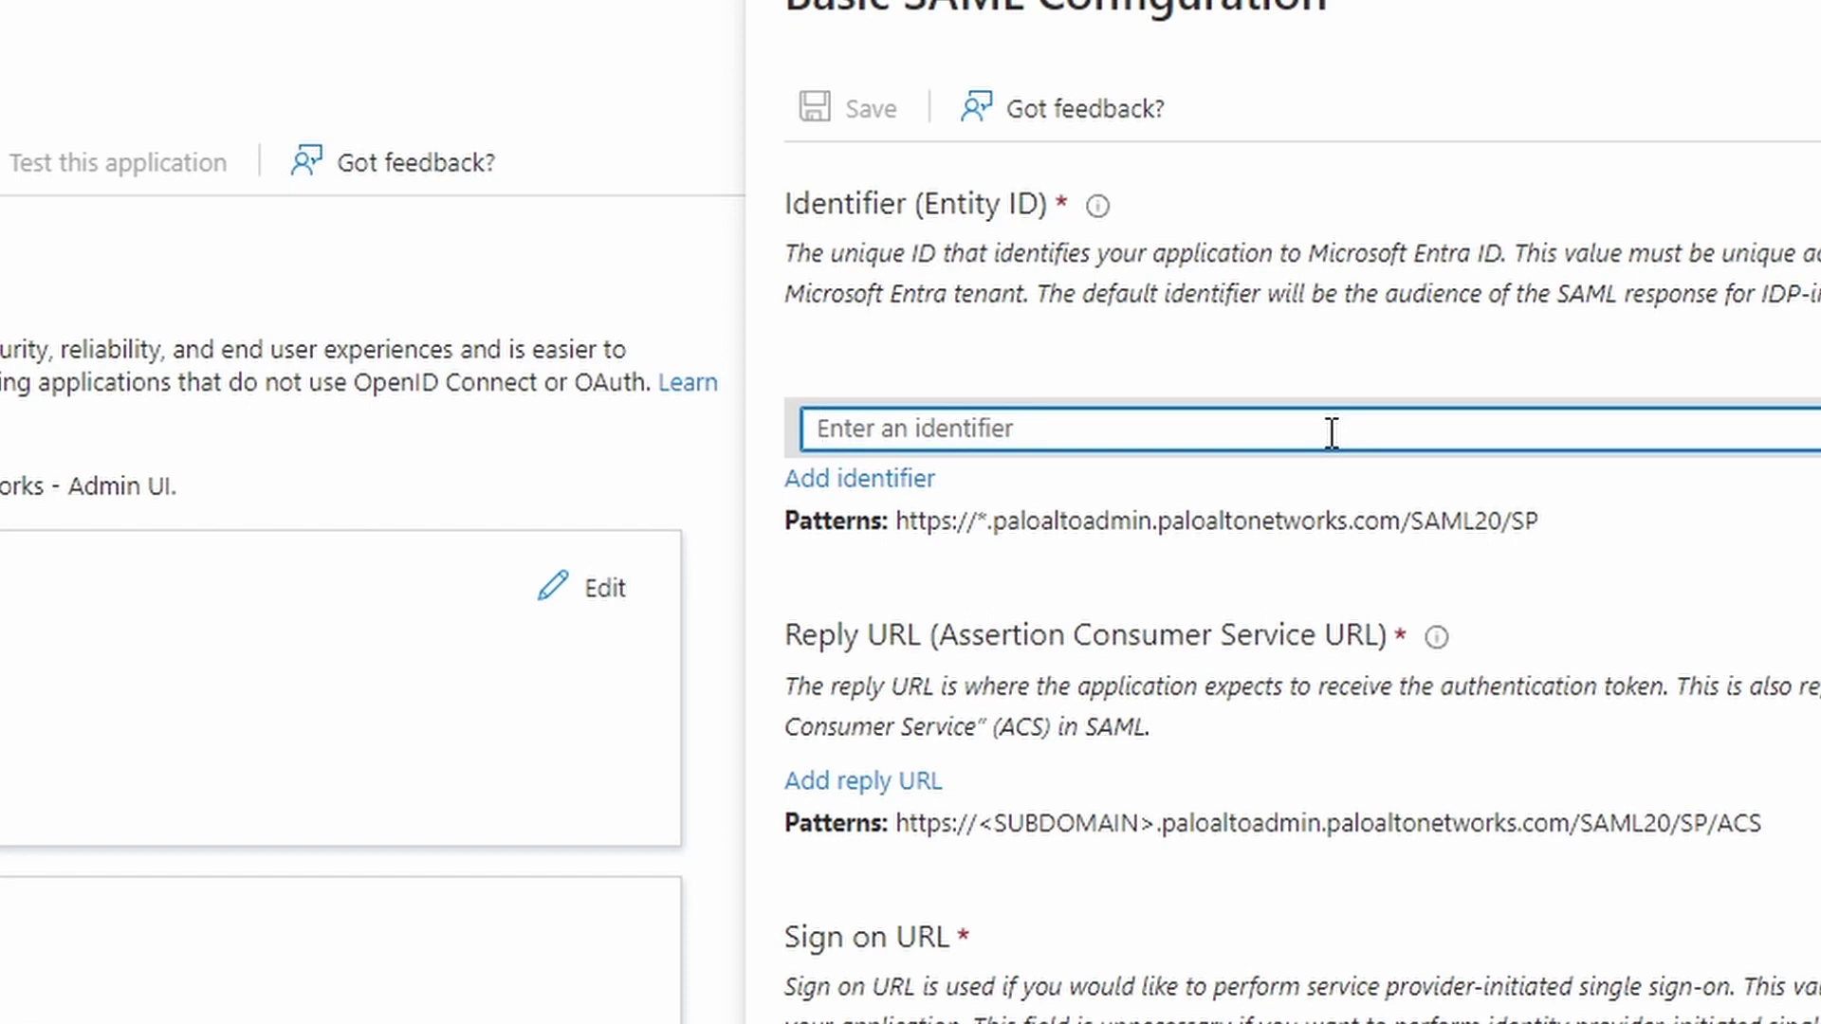
text(https://)
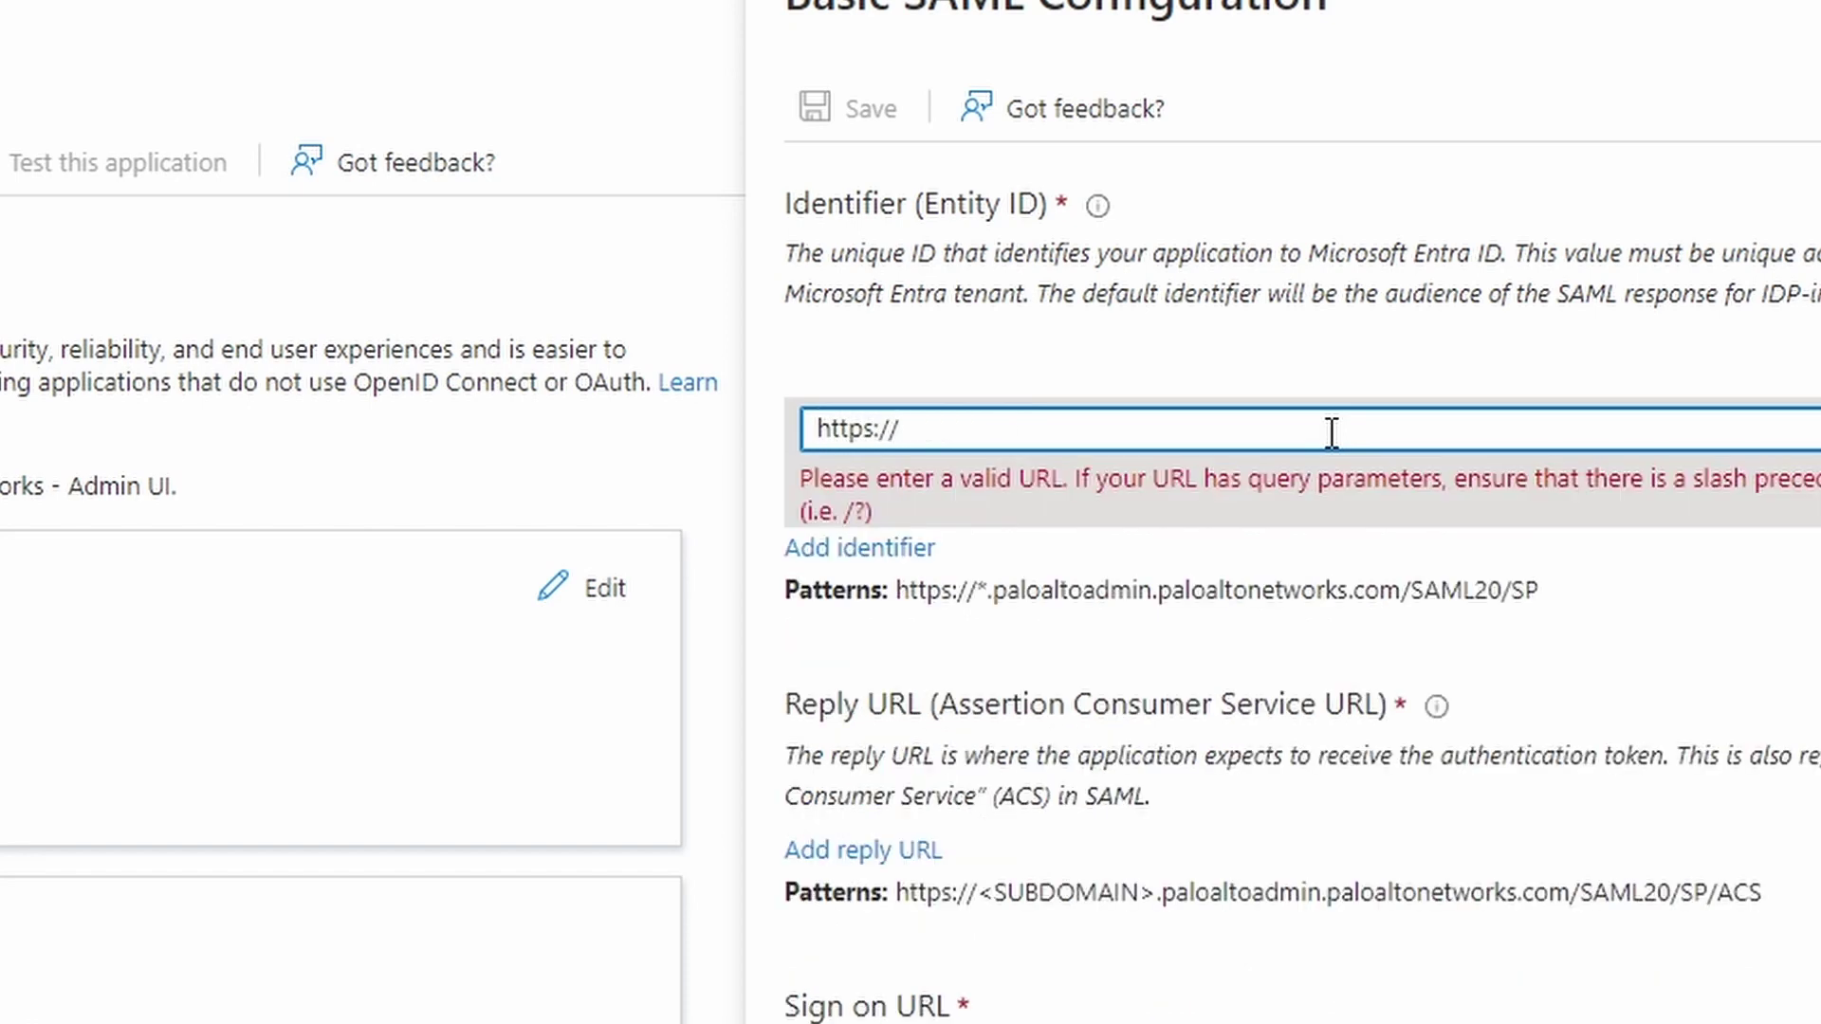
text(panor)
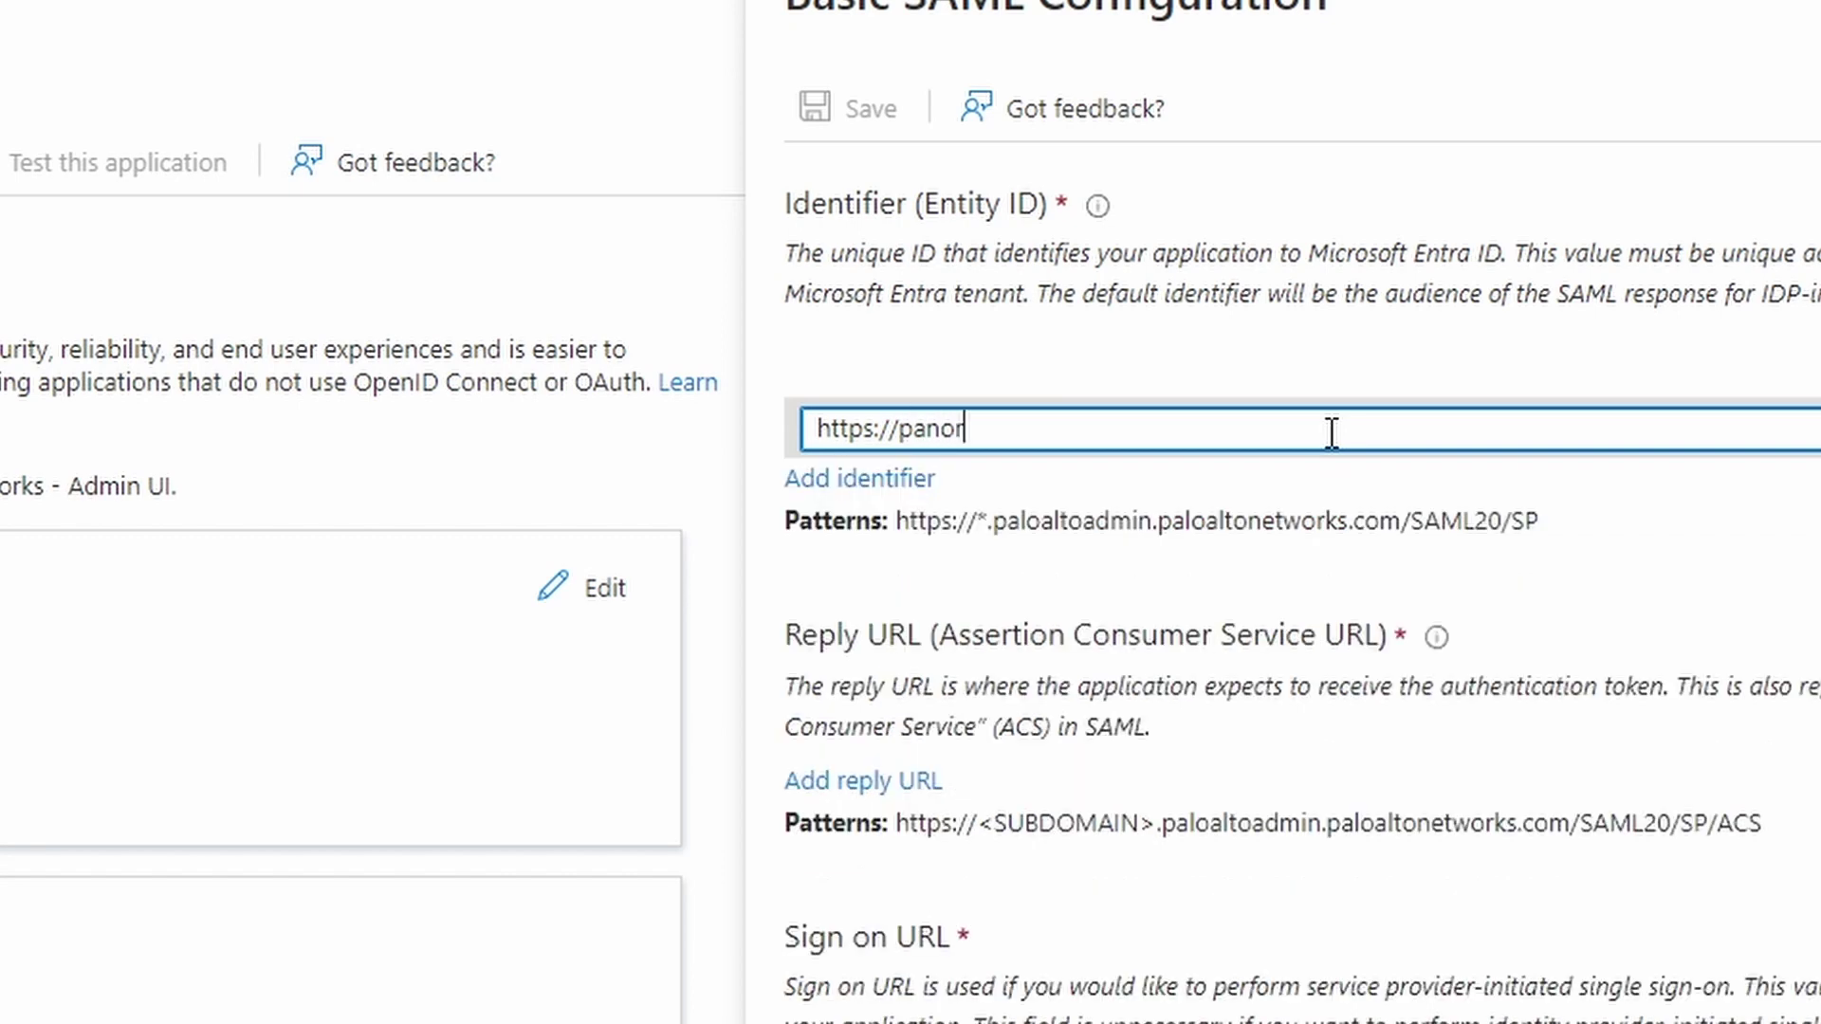
text(ama.netsums.com)
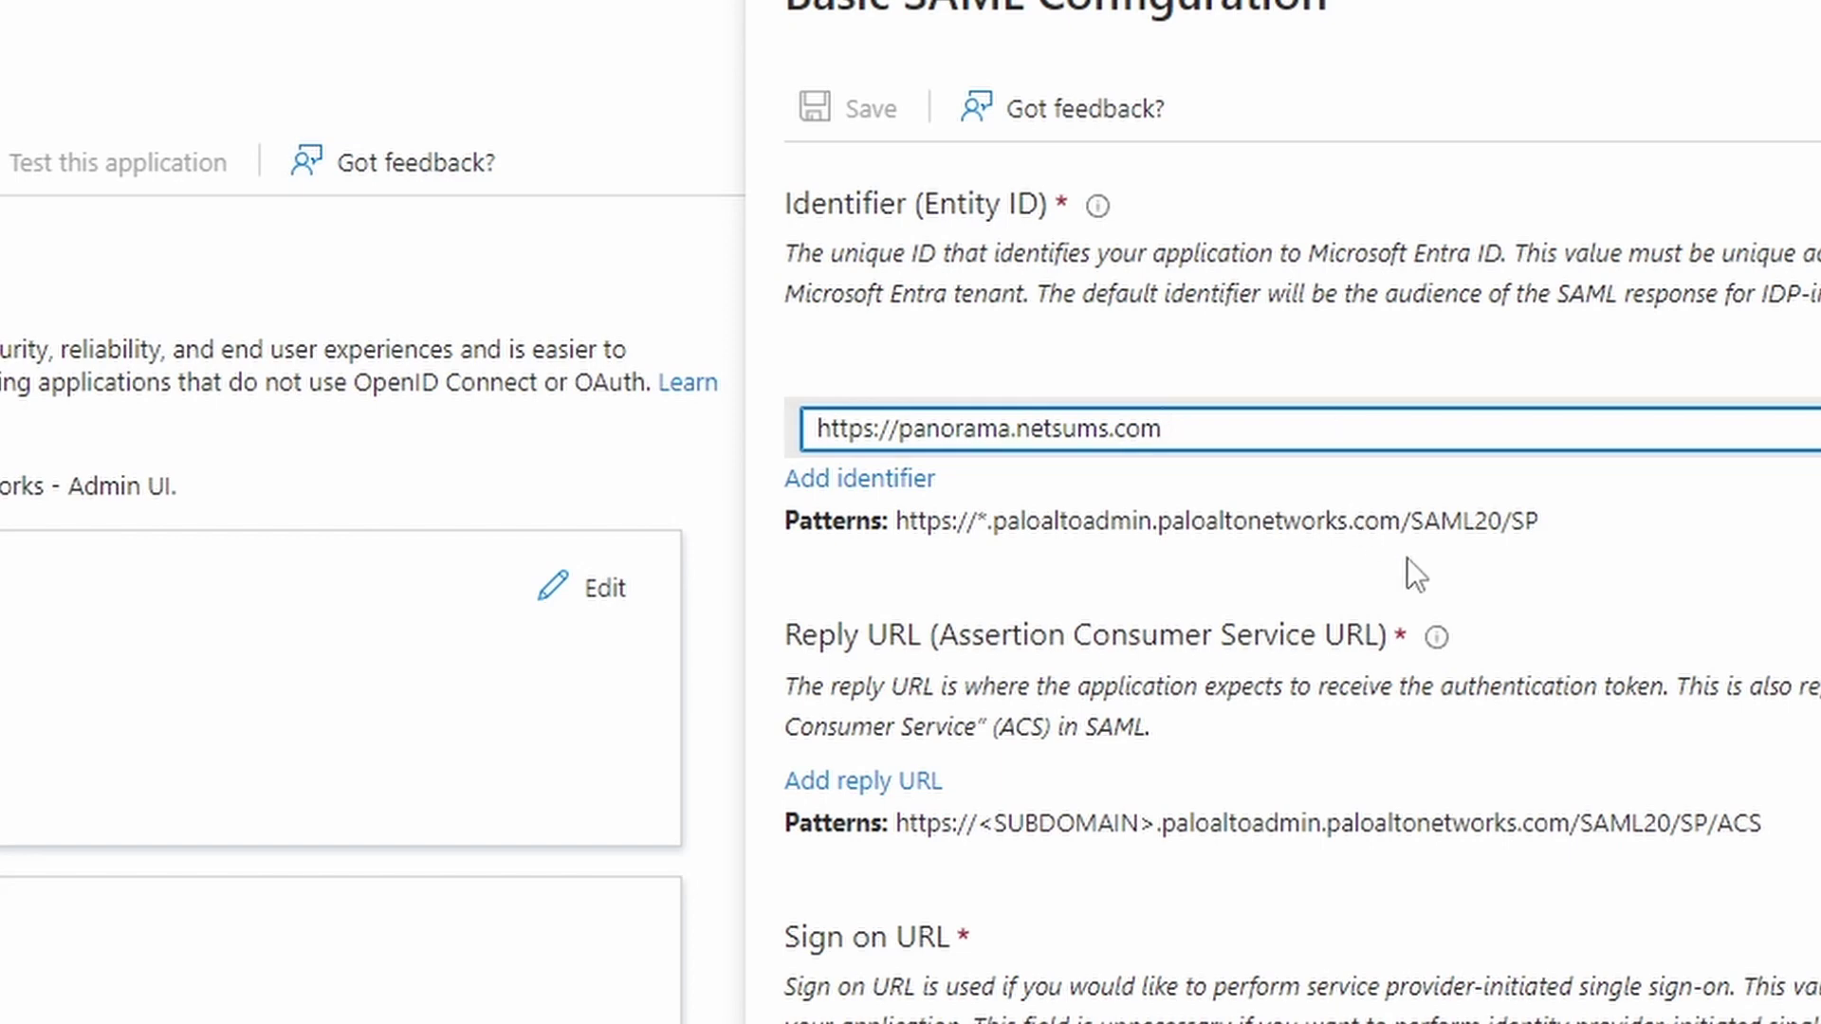
text(:443/SAML20/)
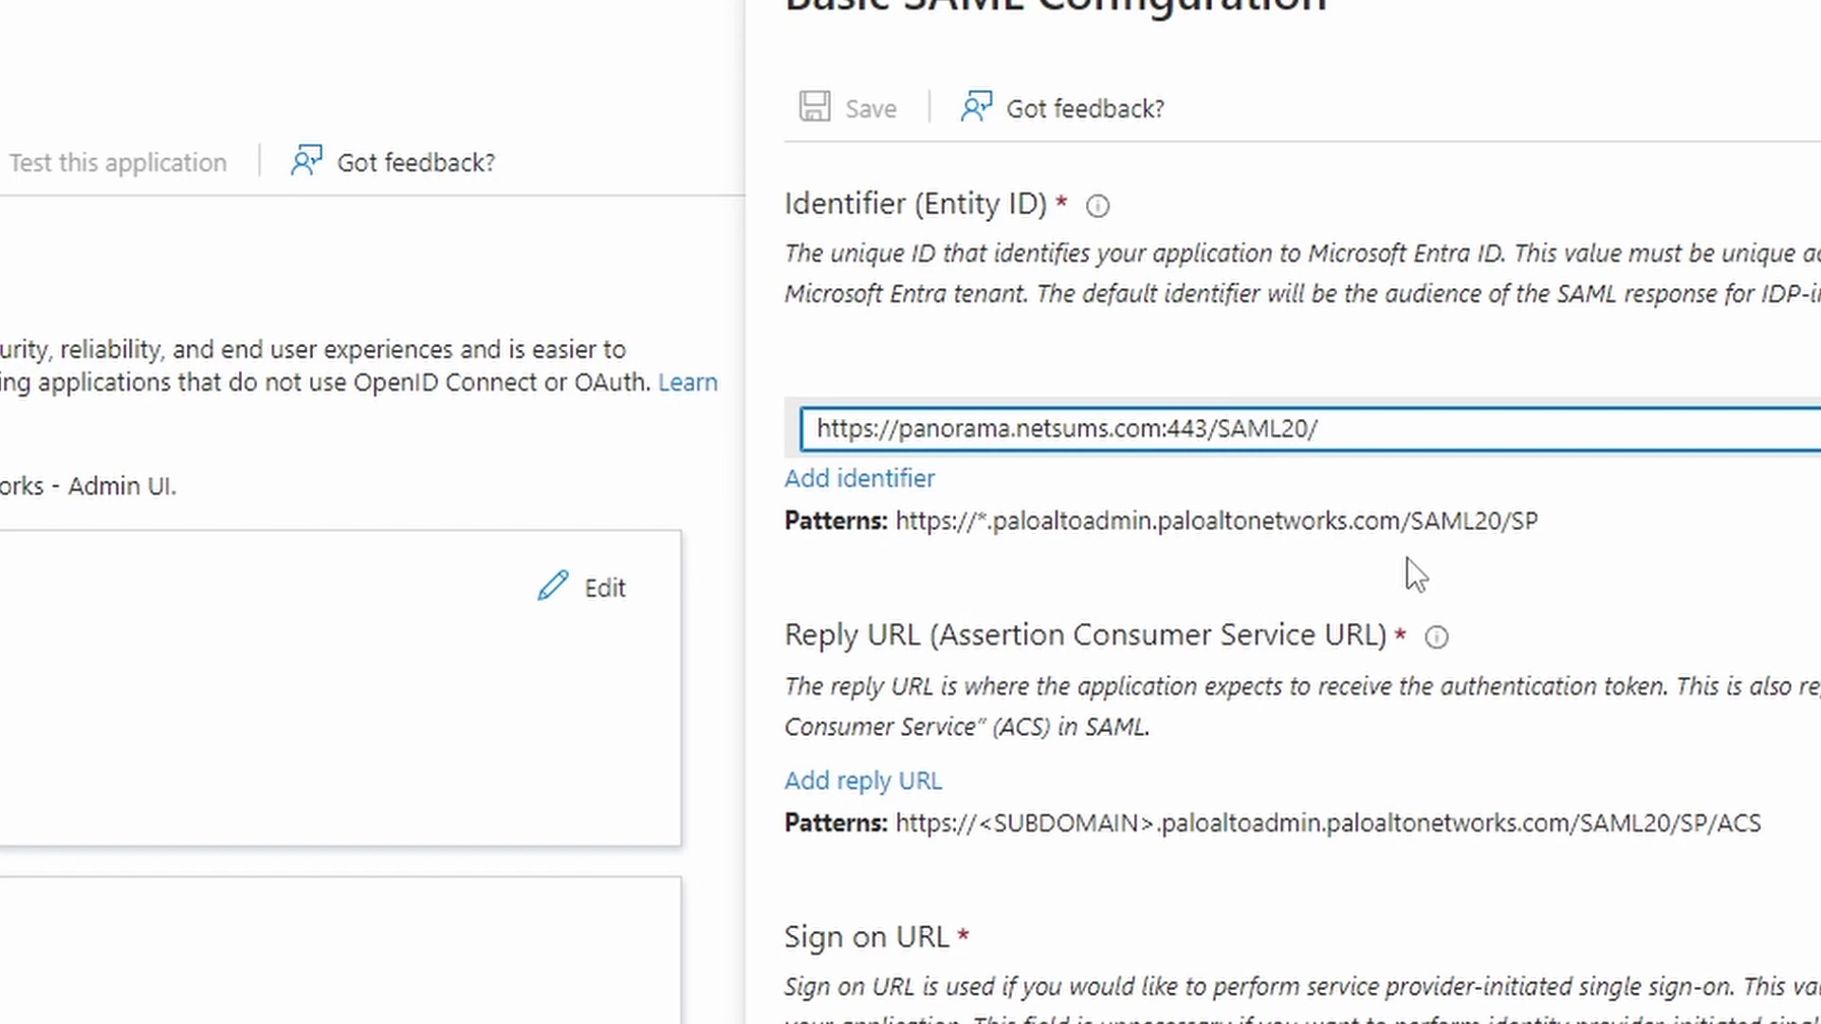
text(SP)
click(862, 781)
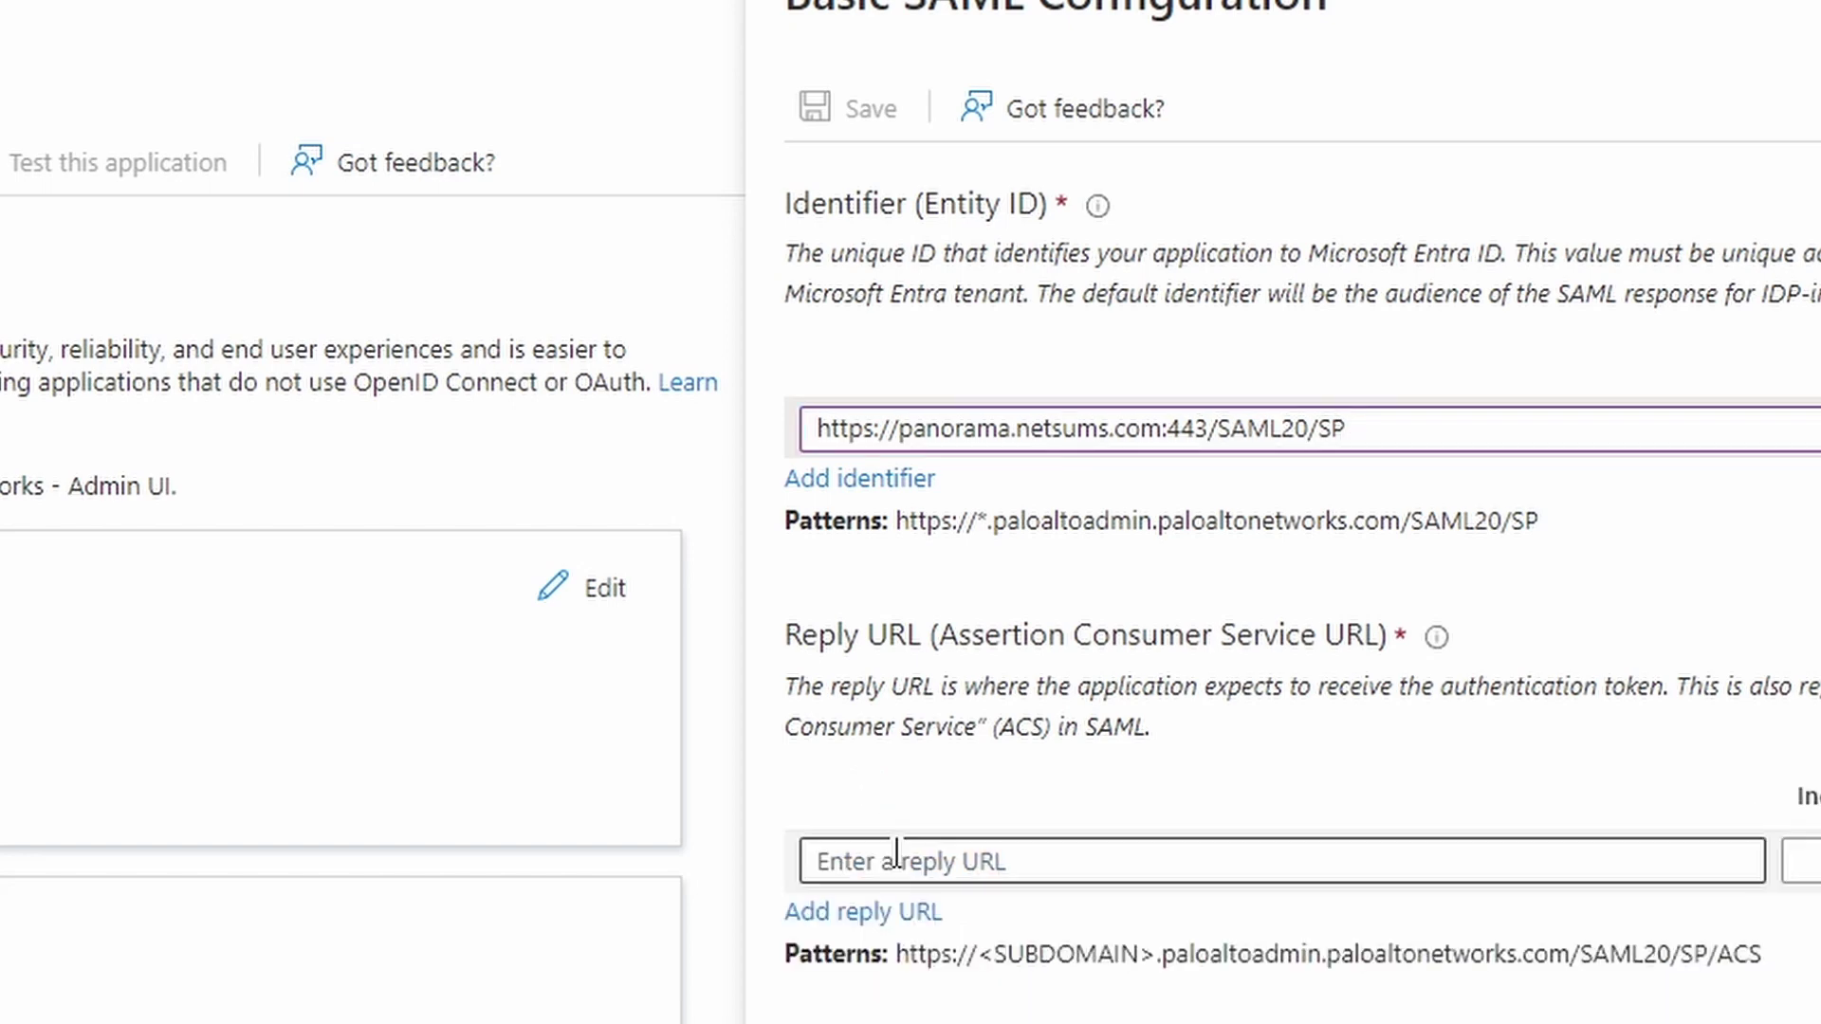
click(896, 857)
text(https:)
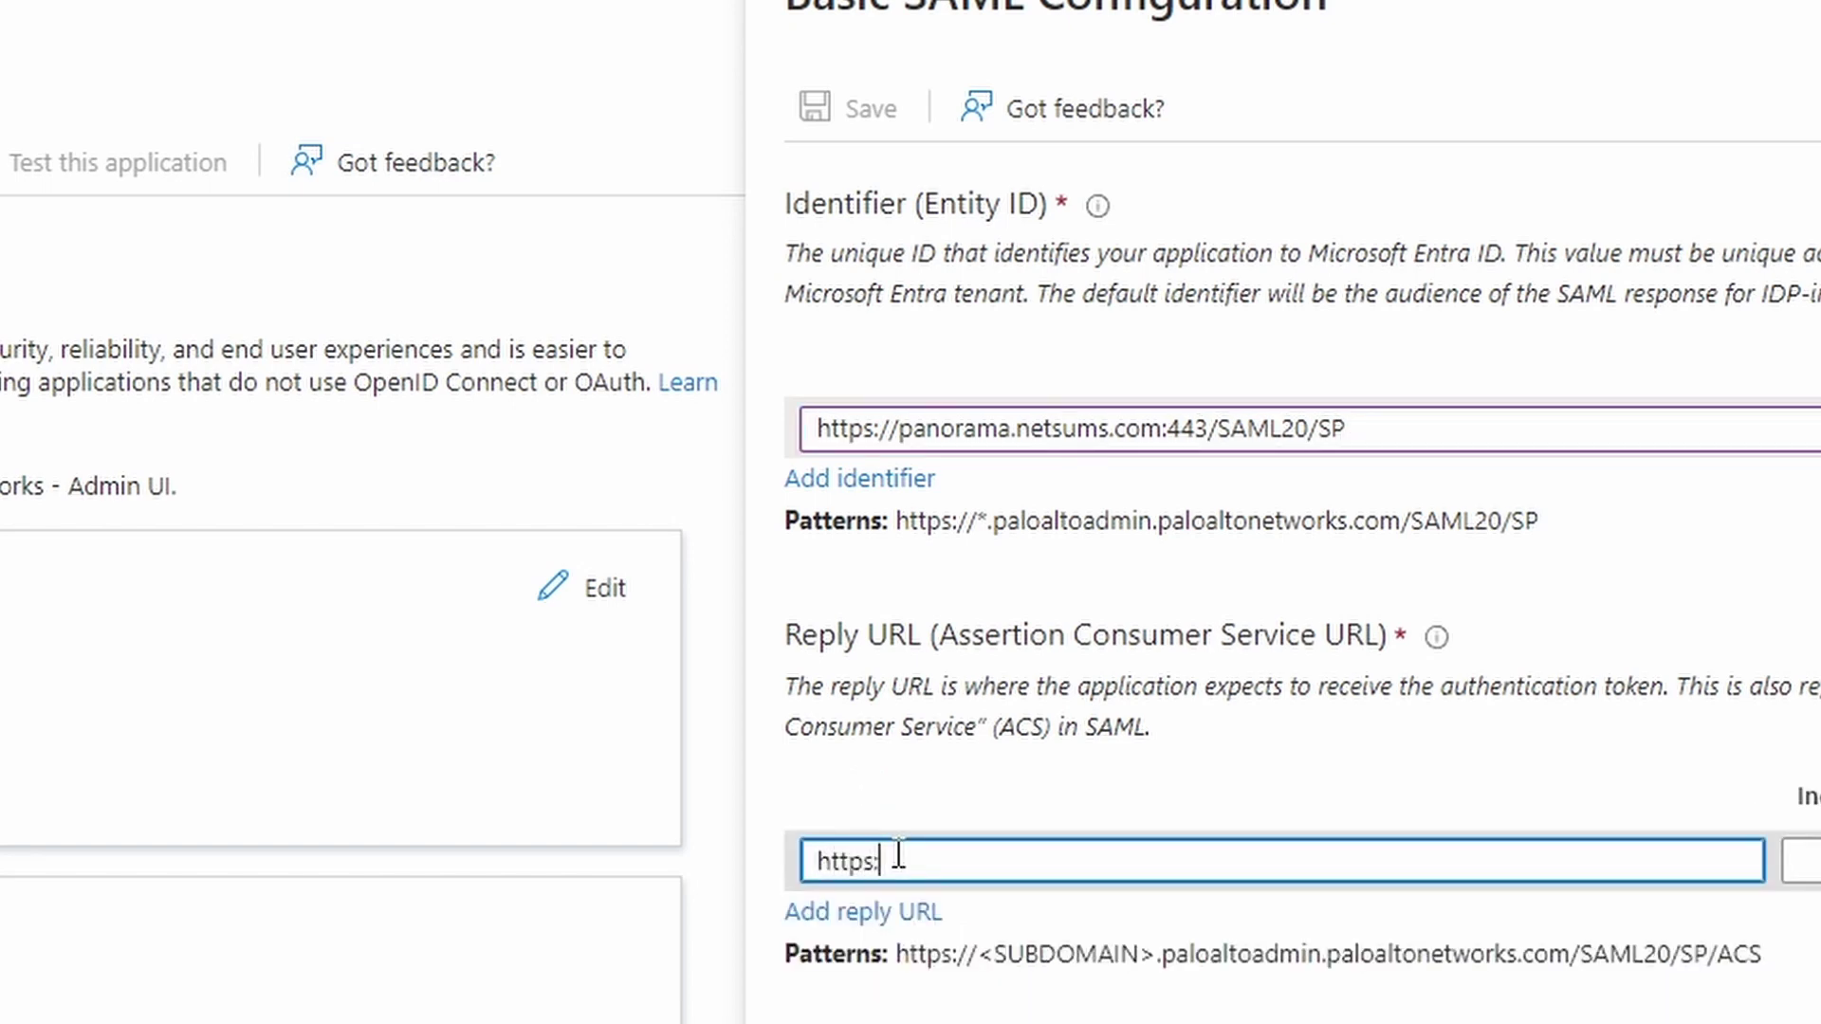
text(//panorama)
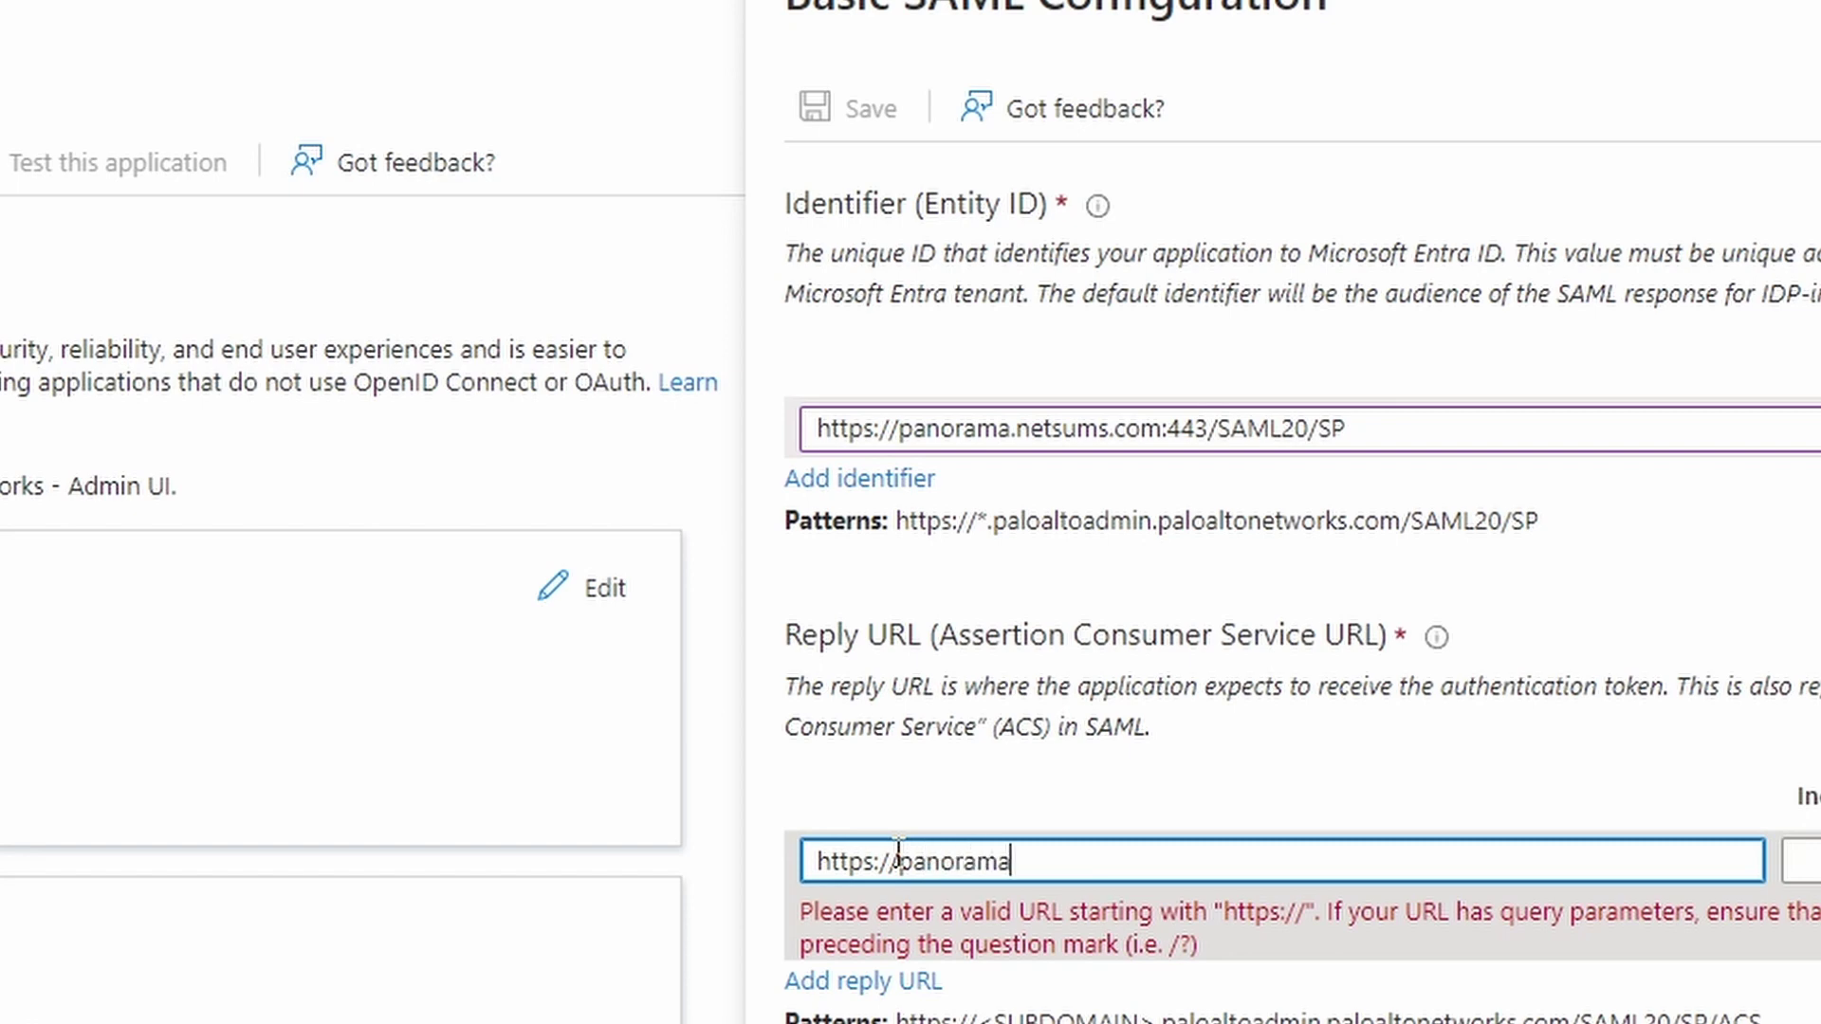
text(.netsums.com)
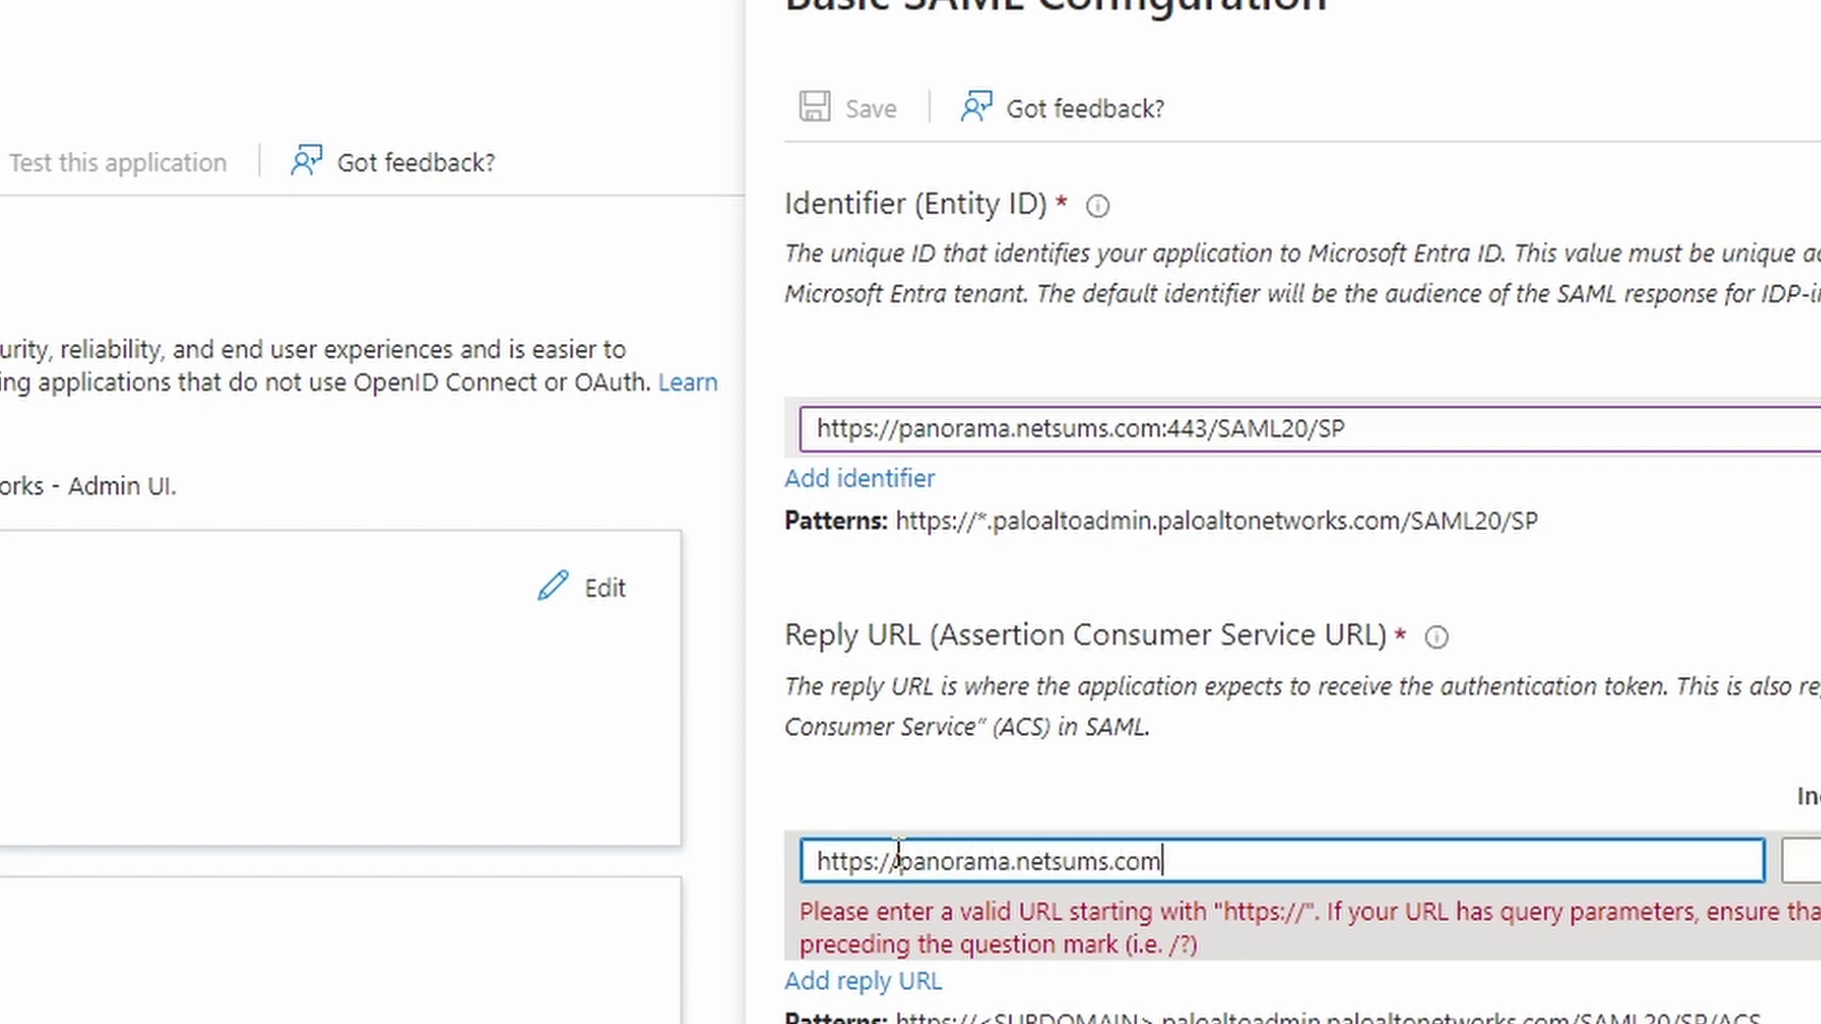
text(:443/)
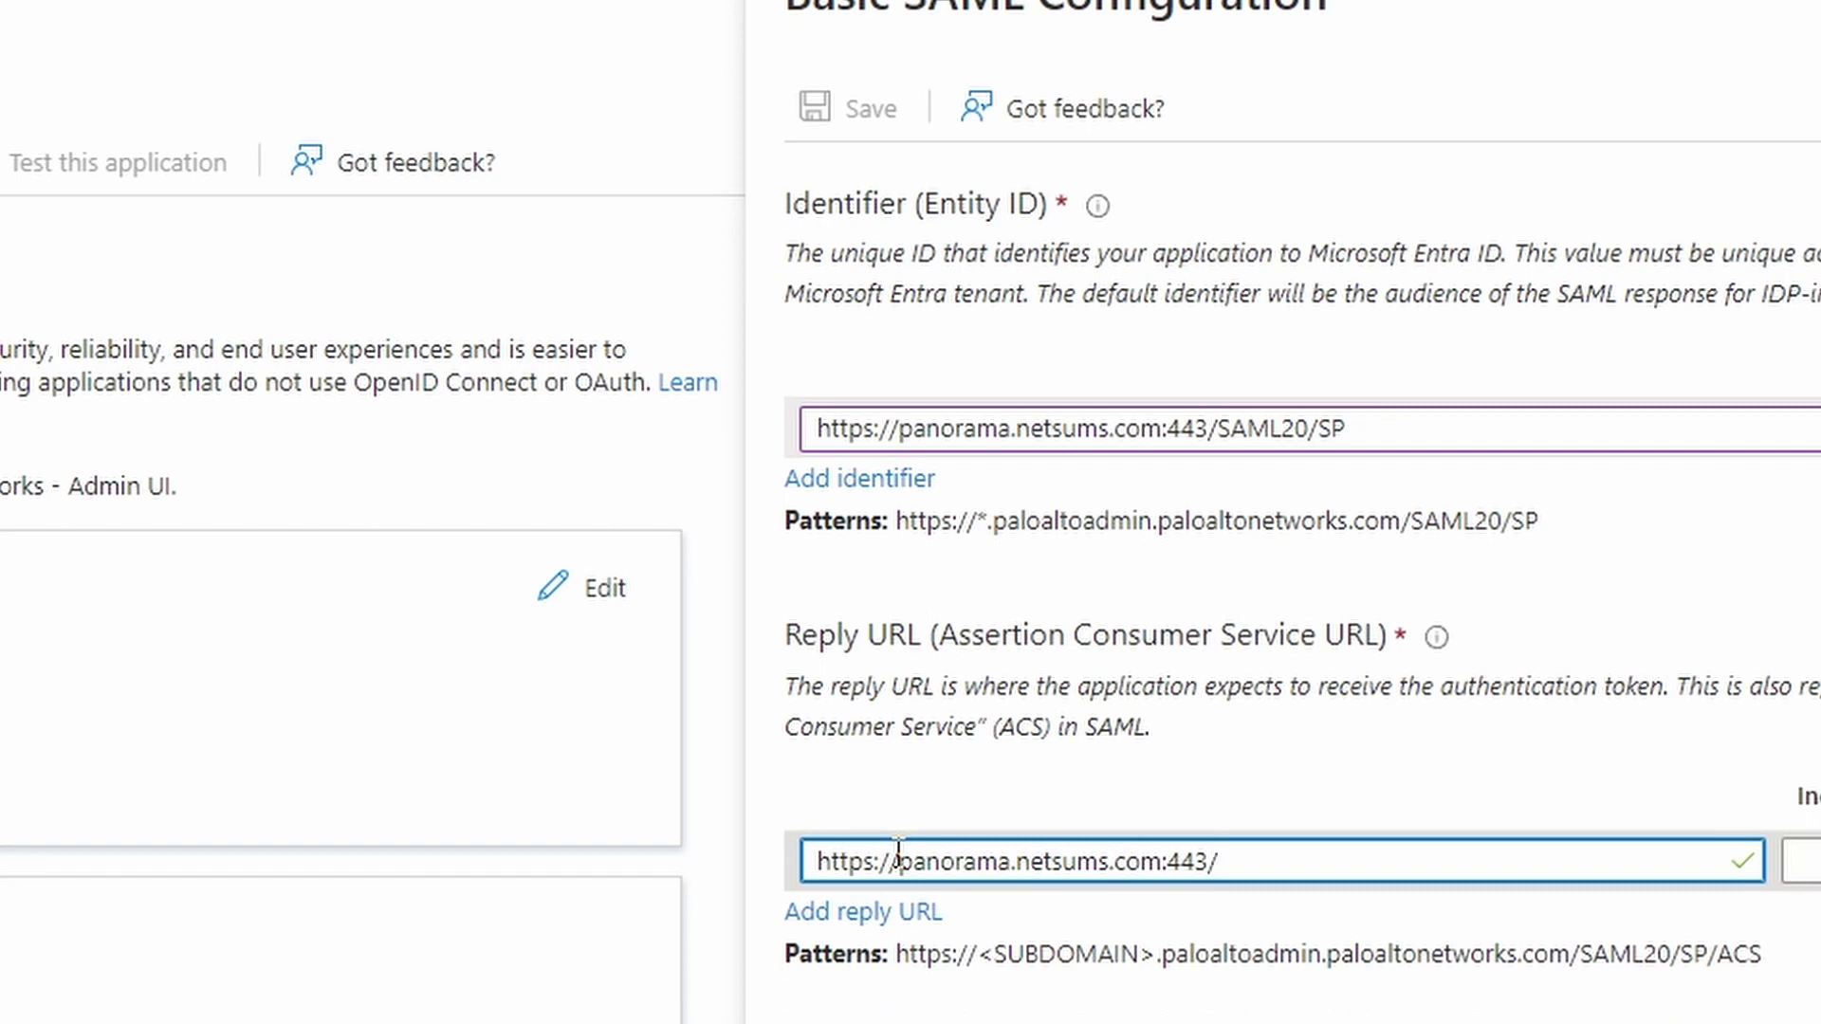
drag(1580, 954, 1589, 854)
scroll(1599, 906, down, 2)
scroll(1599, 906, down, 5)
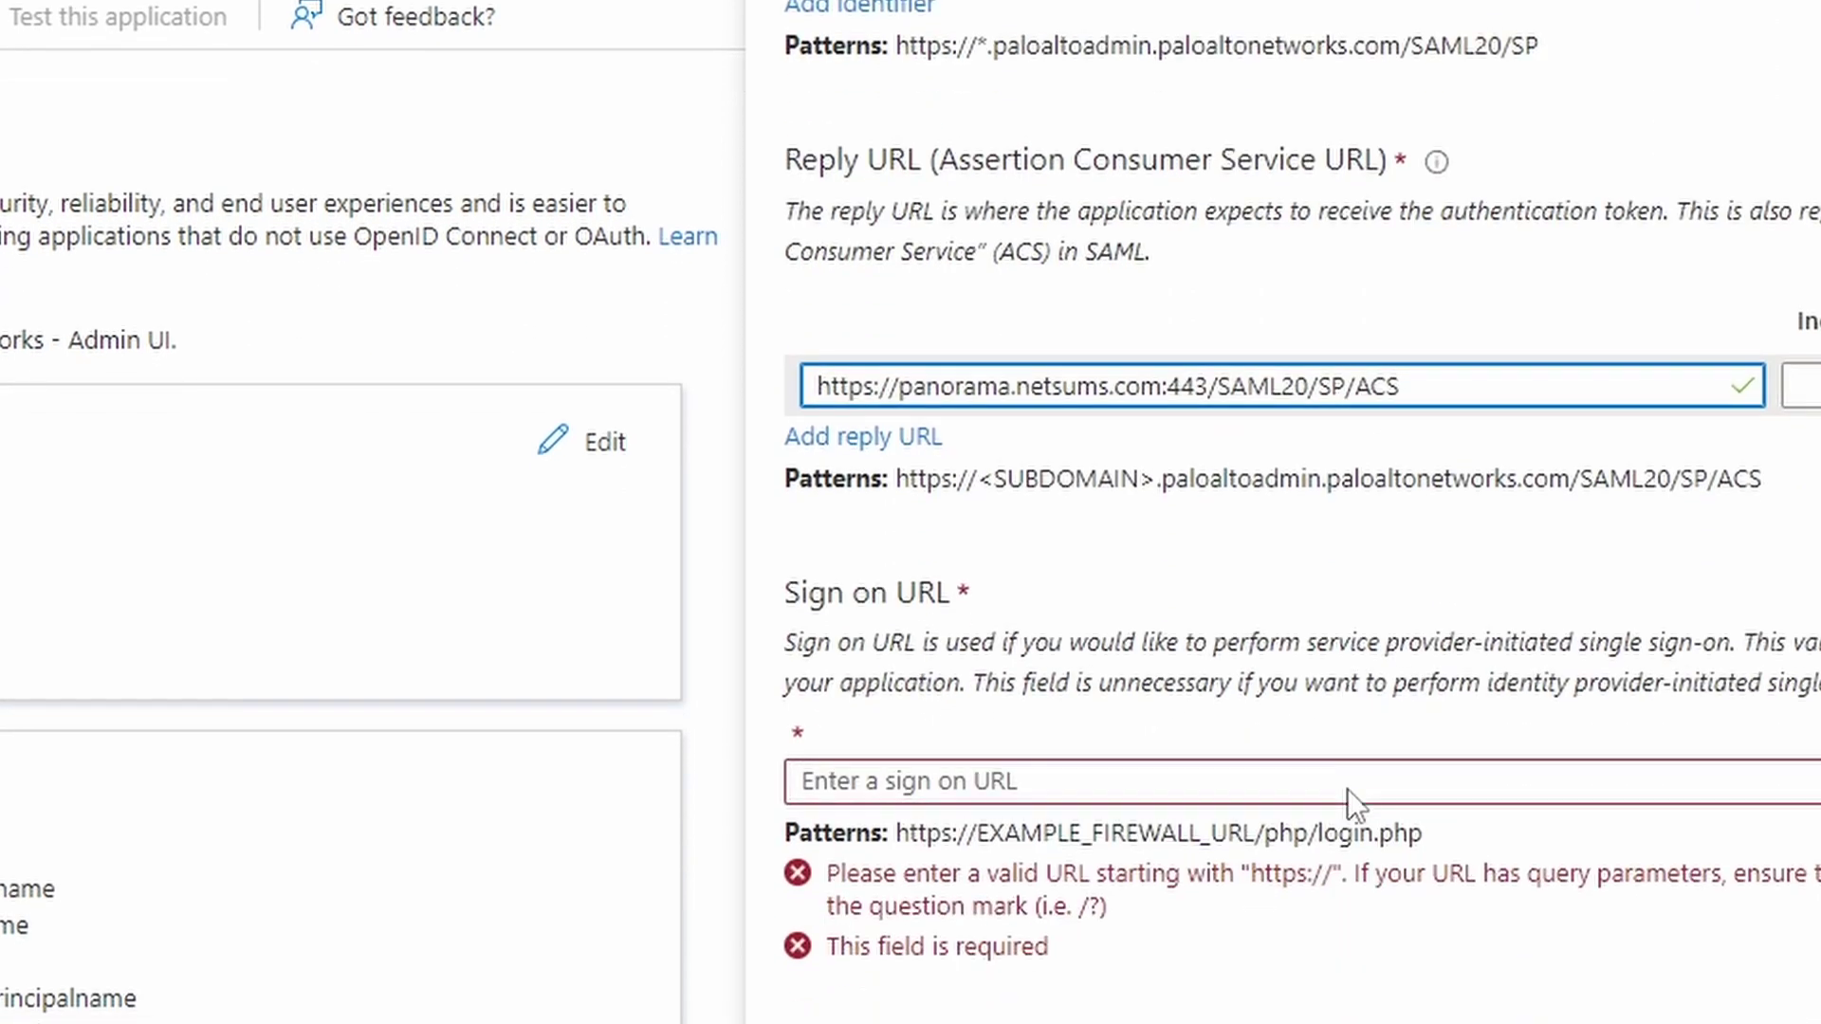
click(1027, 781)
text(https:/)
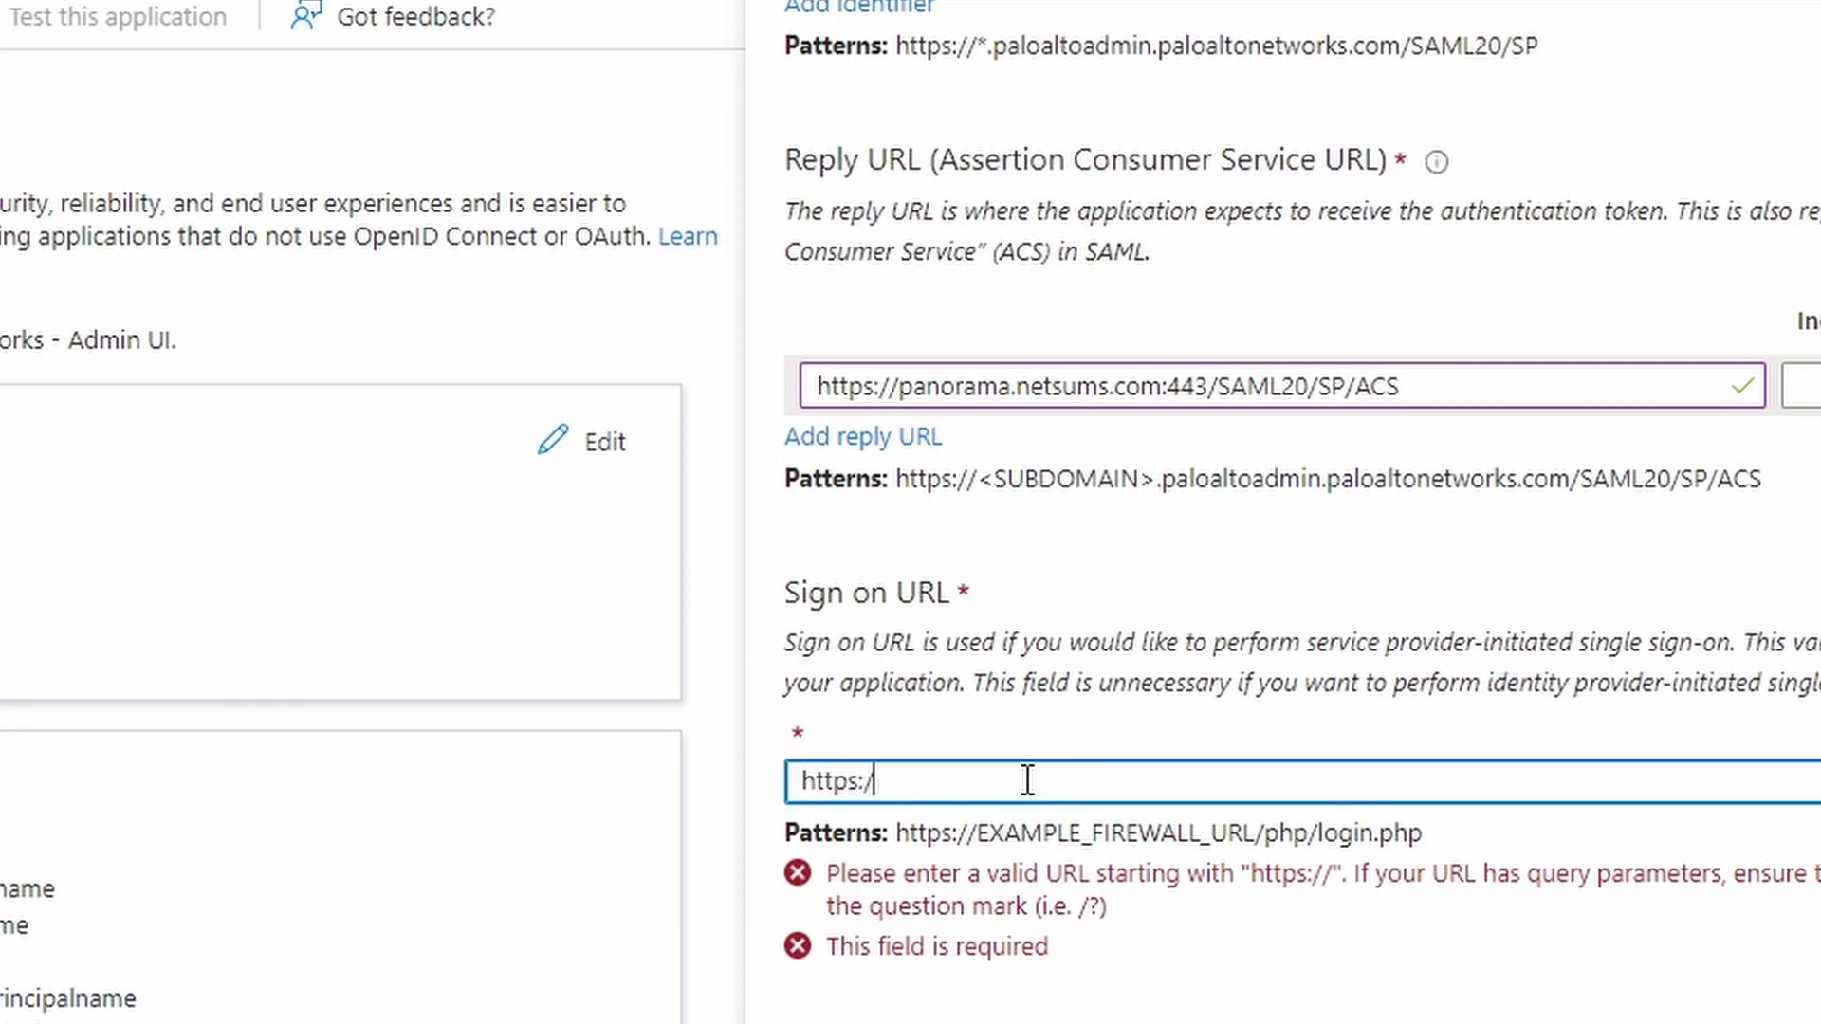
text(/pano)
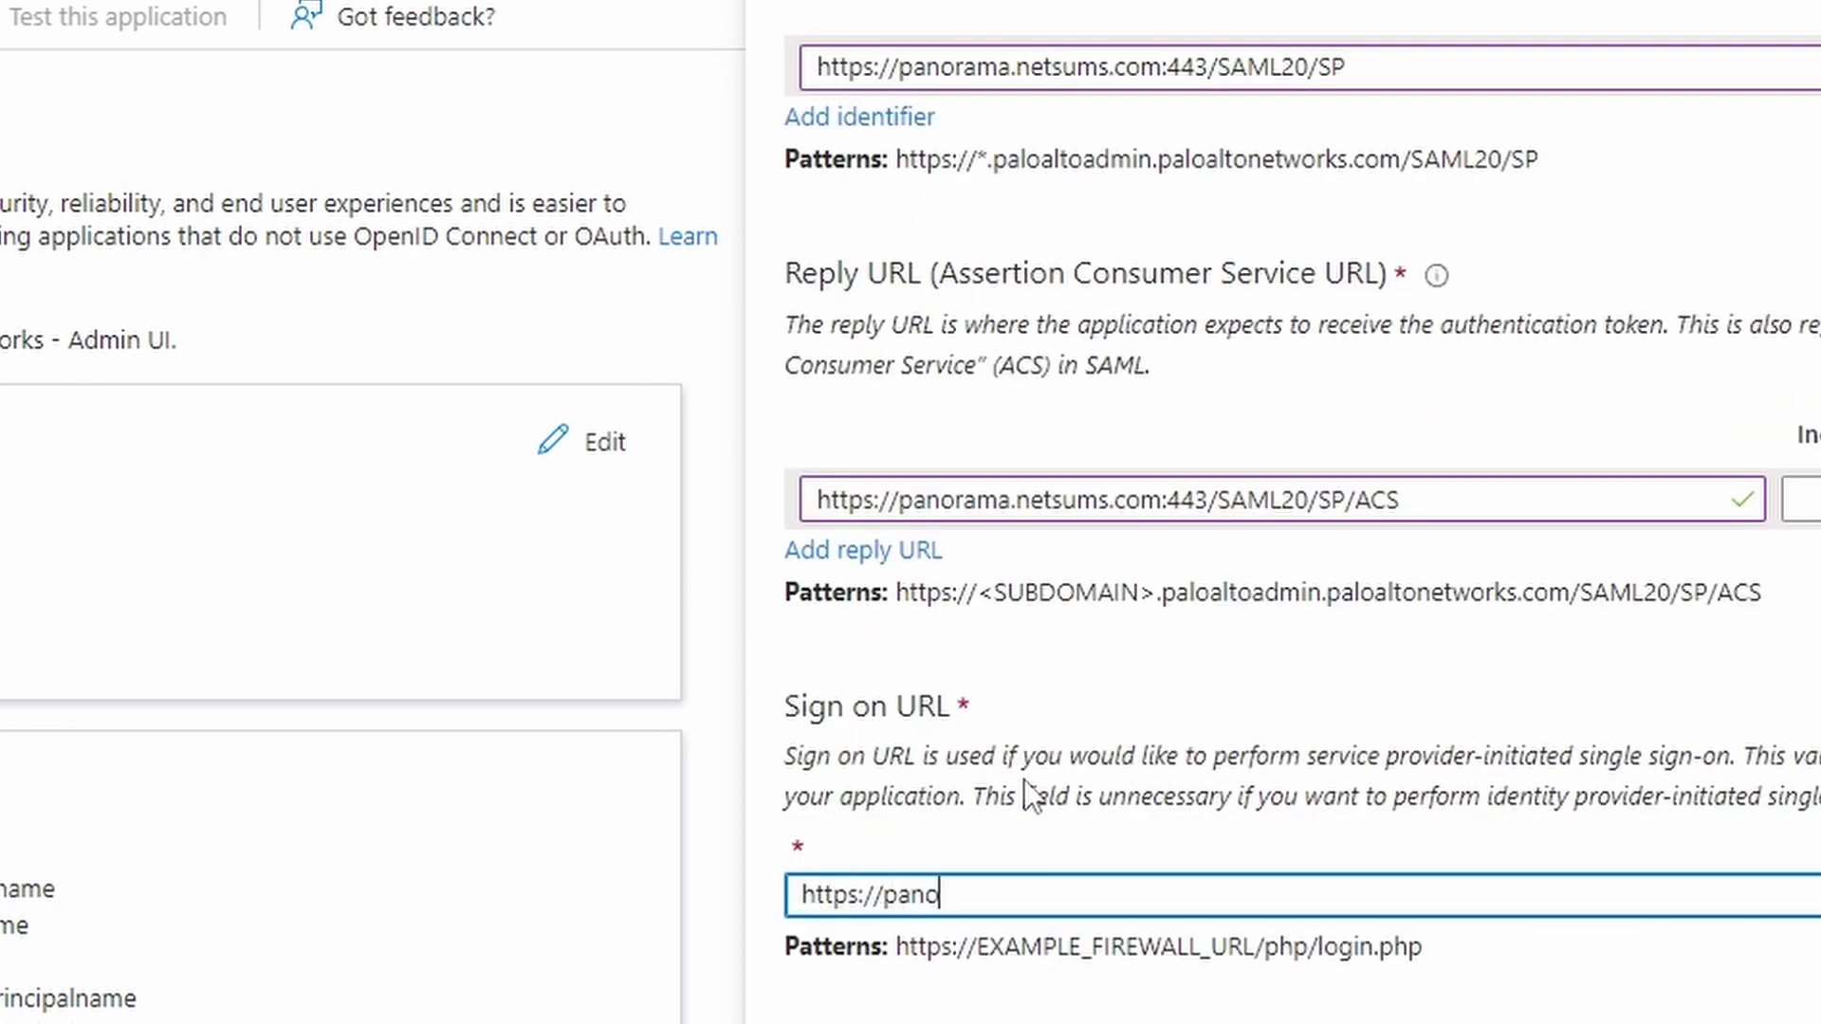
text(rama.netsums.com)
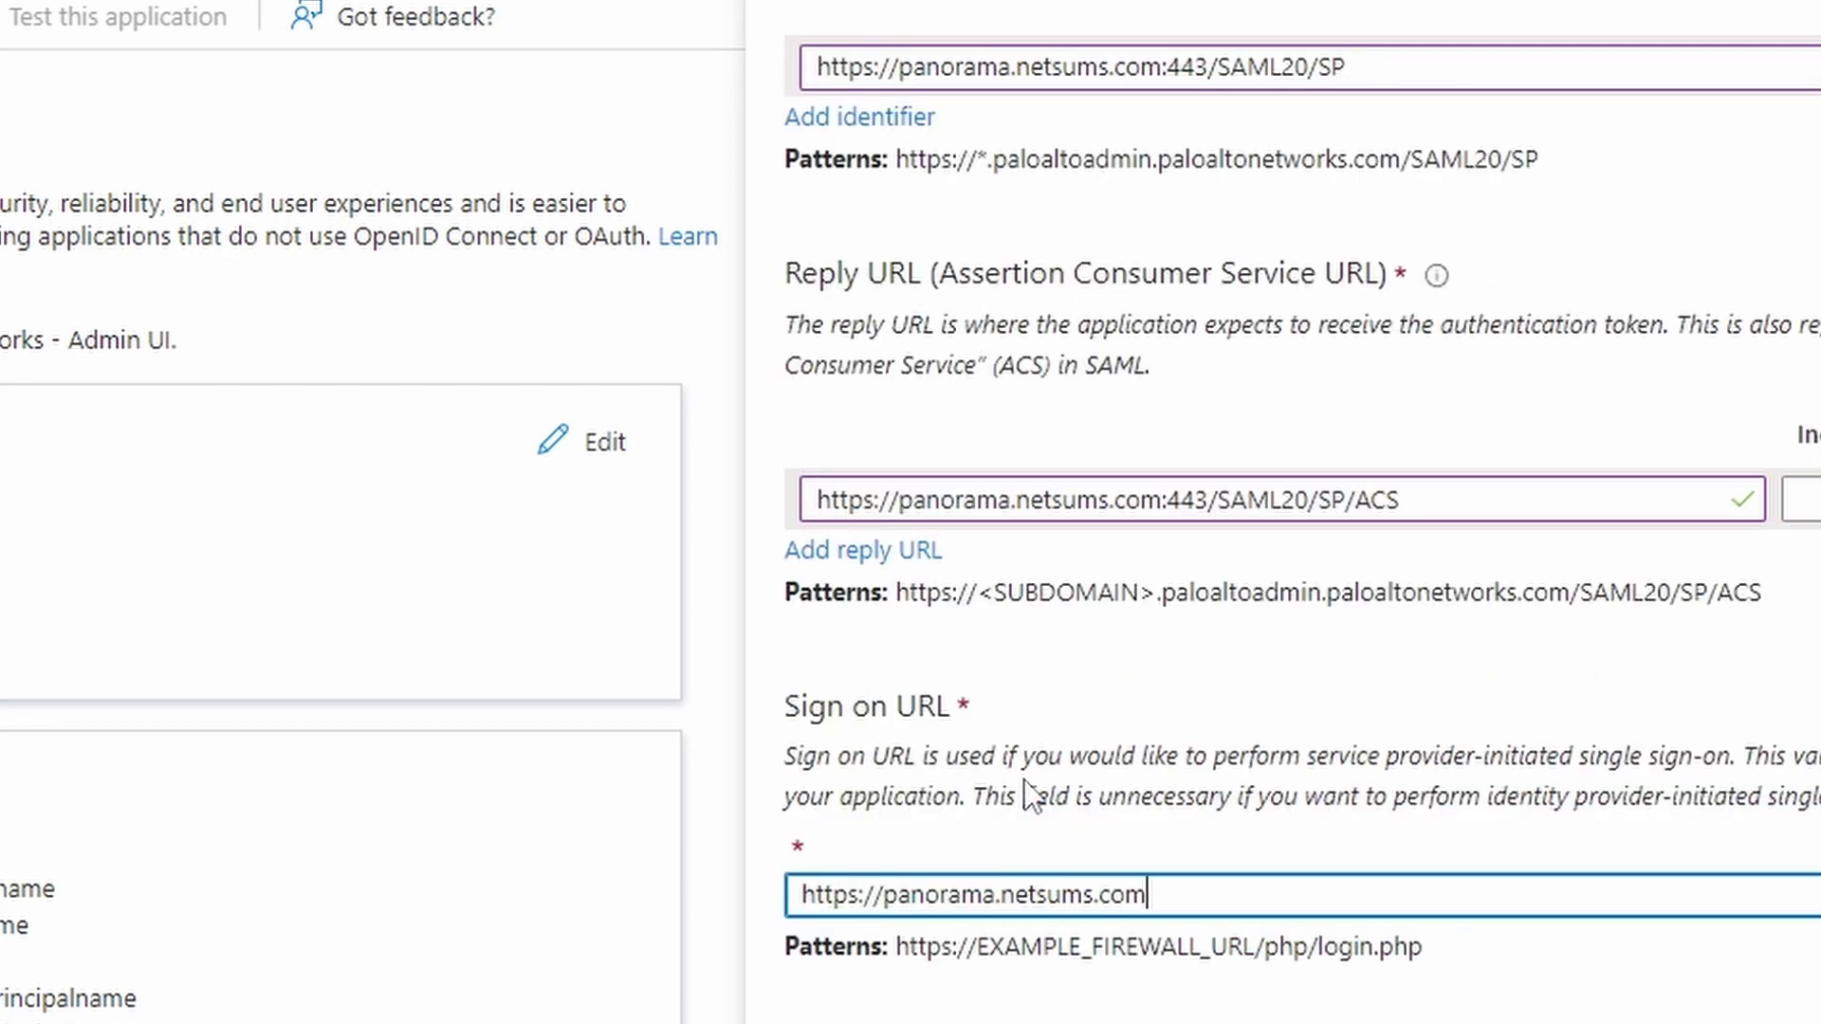
text(/)
click(1271, 950)
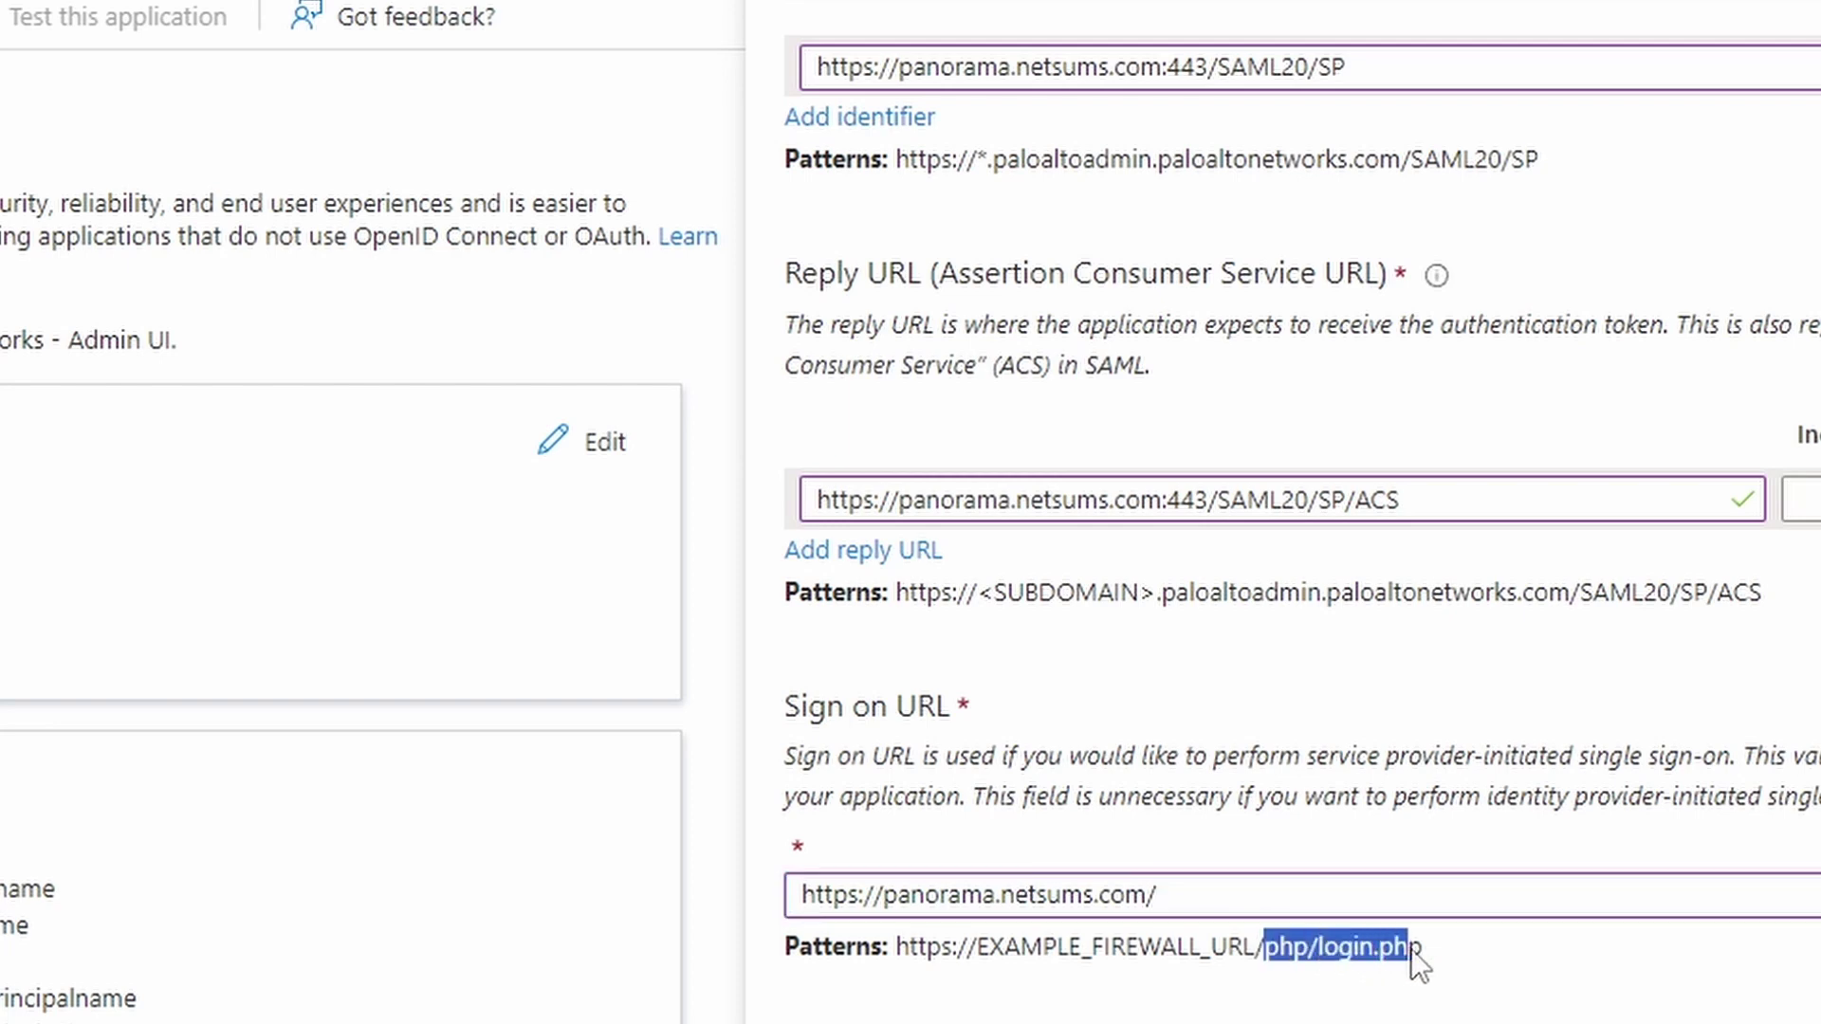
drag(1410, 949, 1423, 949)
key(ctrl+c)
click(1383, 898)
key(ctrl+v)
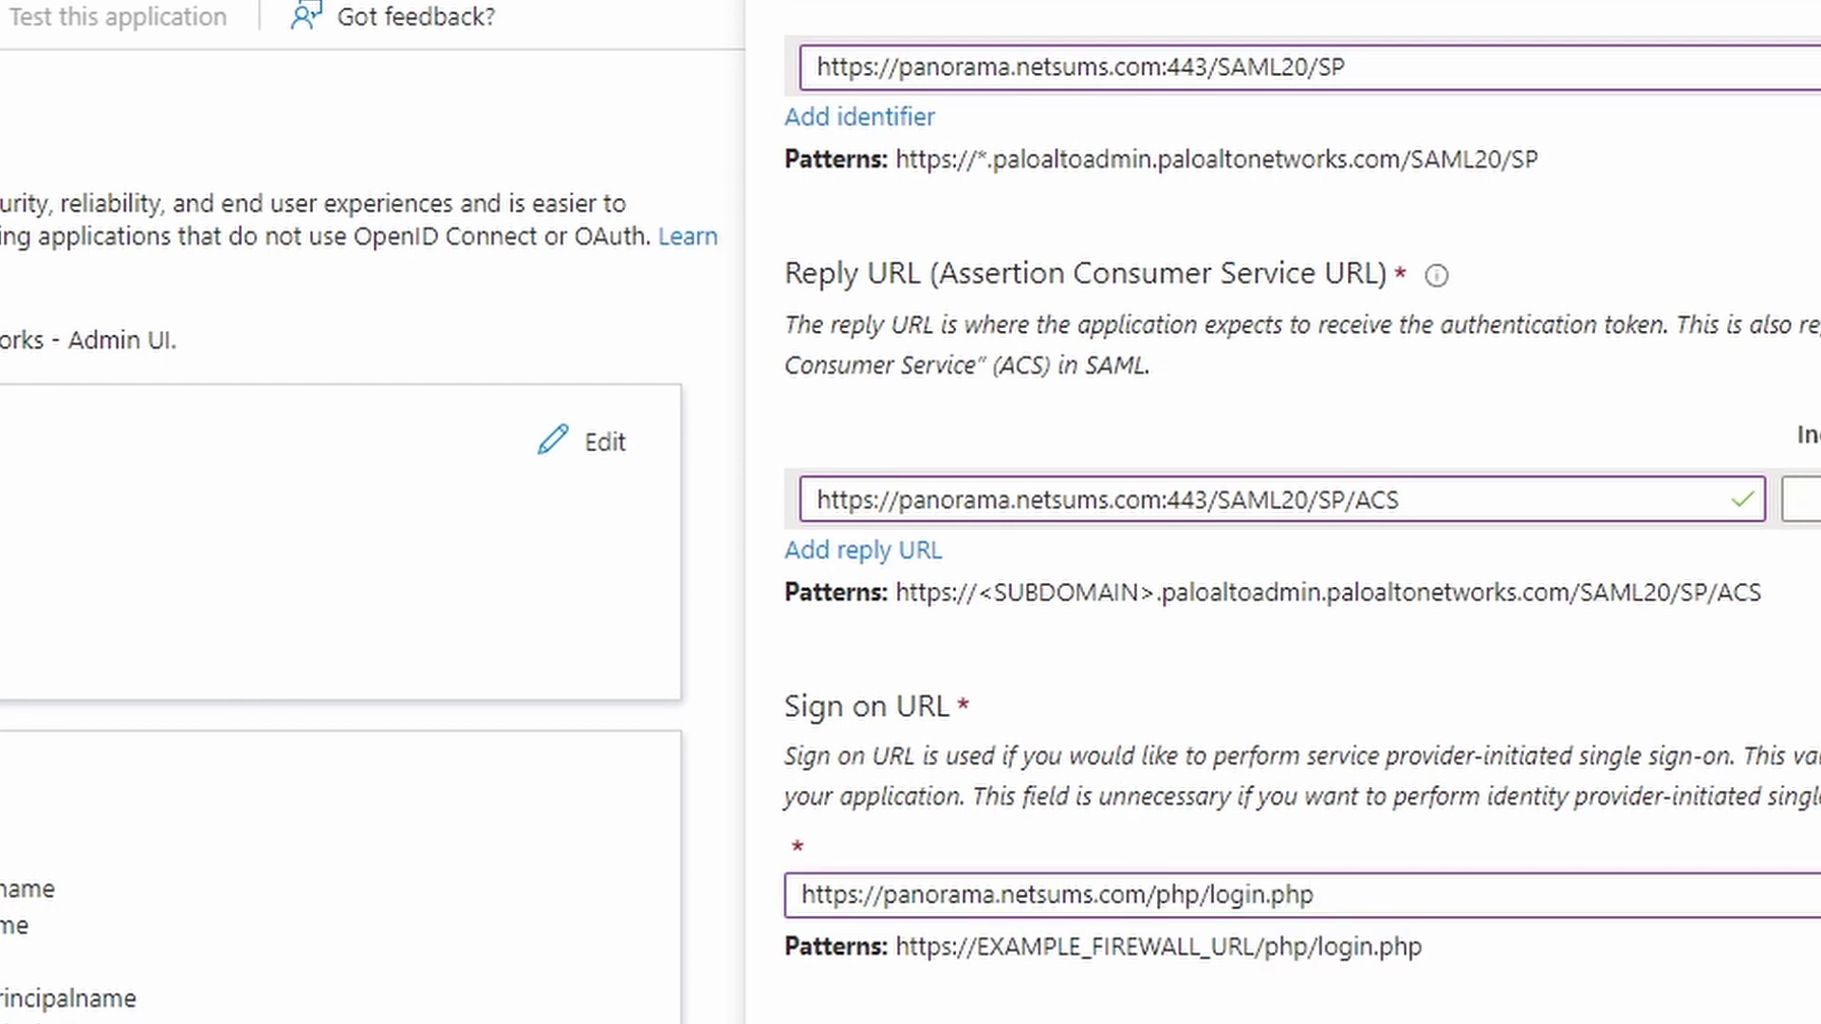
scroll(1227, 544, up, 2)
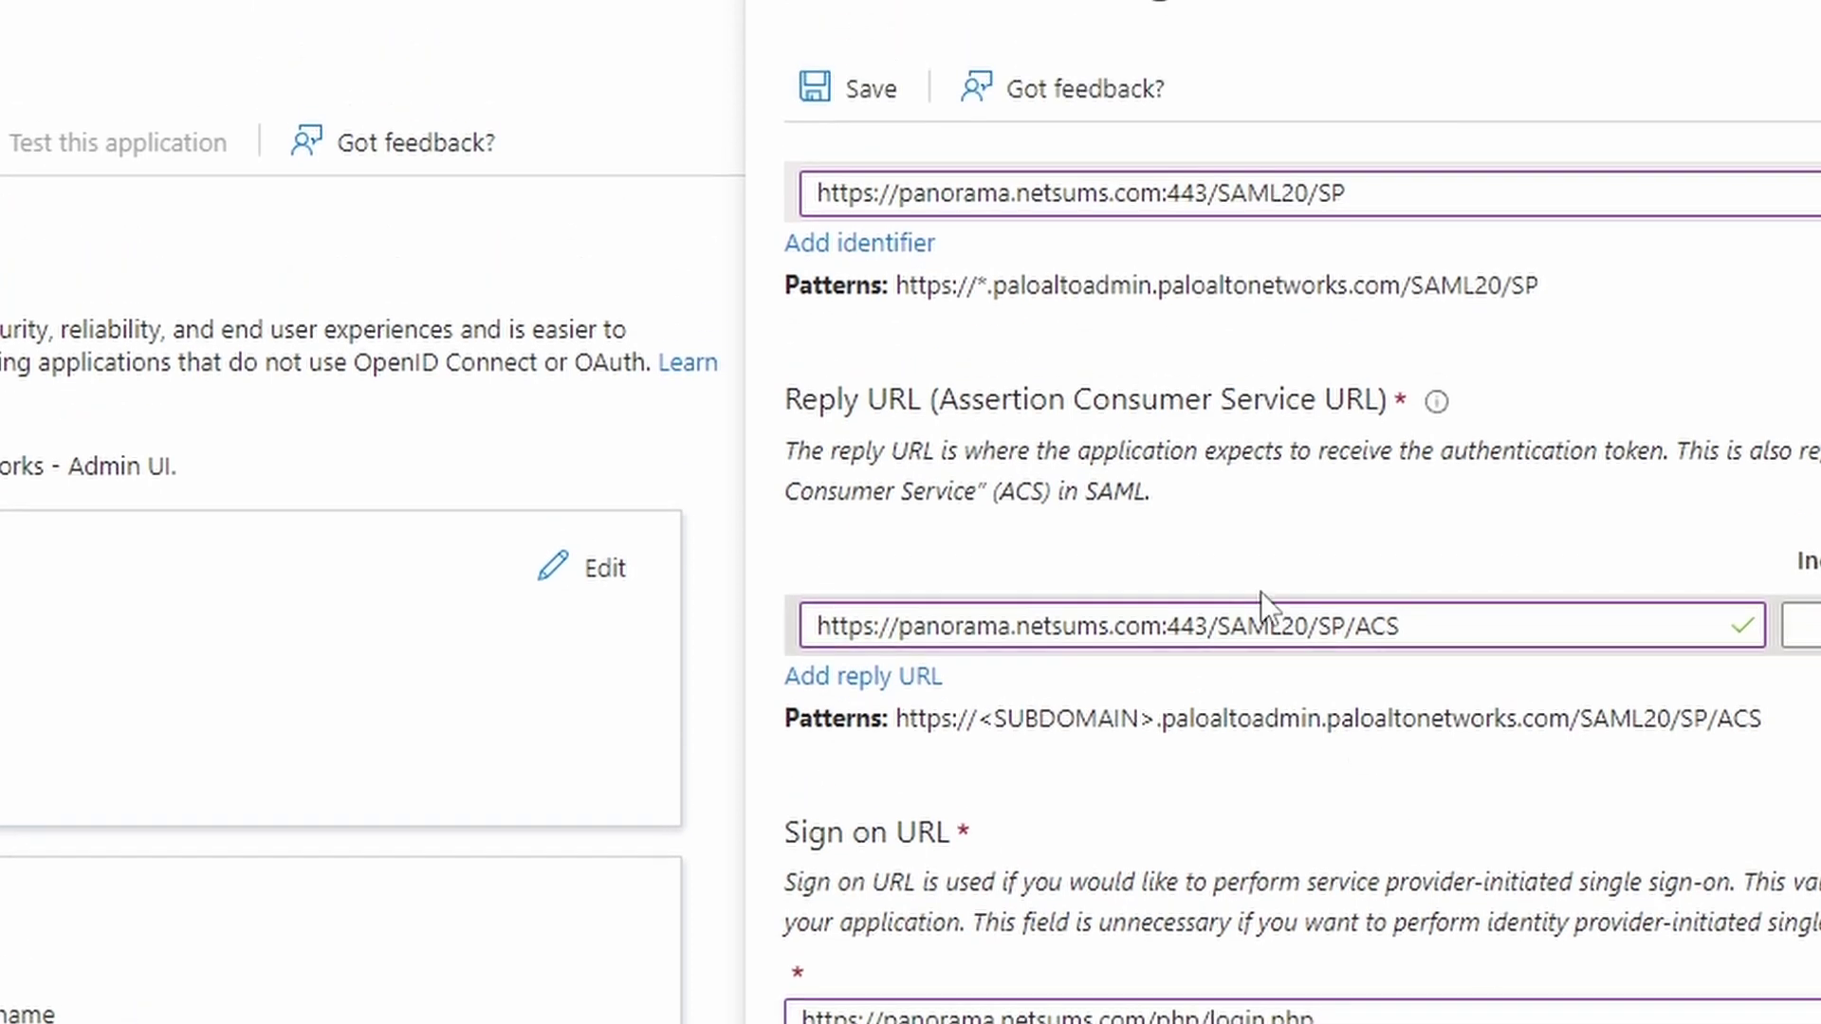
click(862, 93)
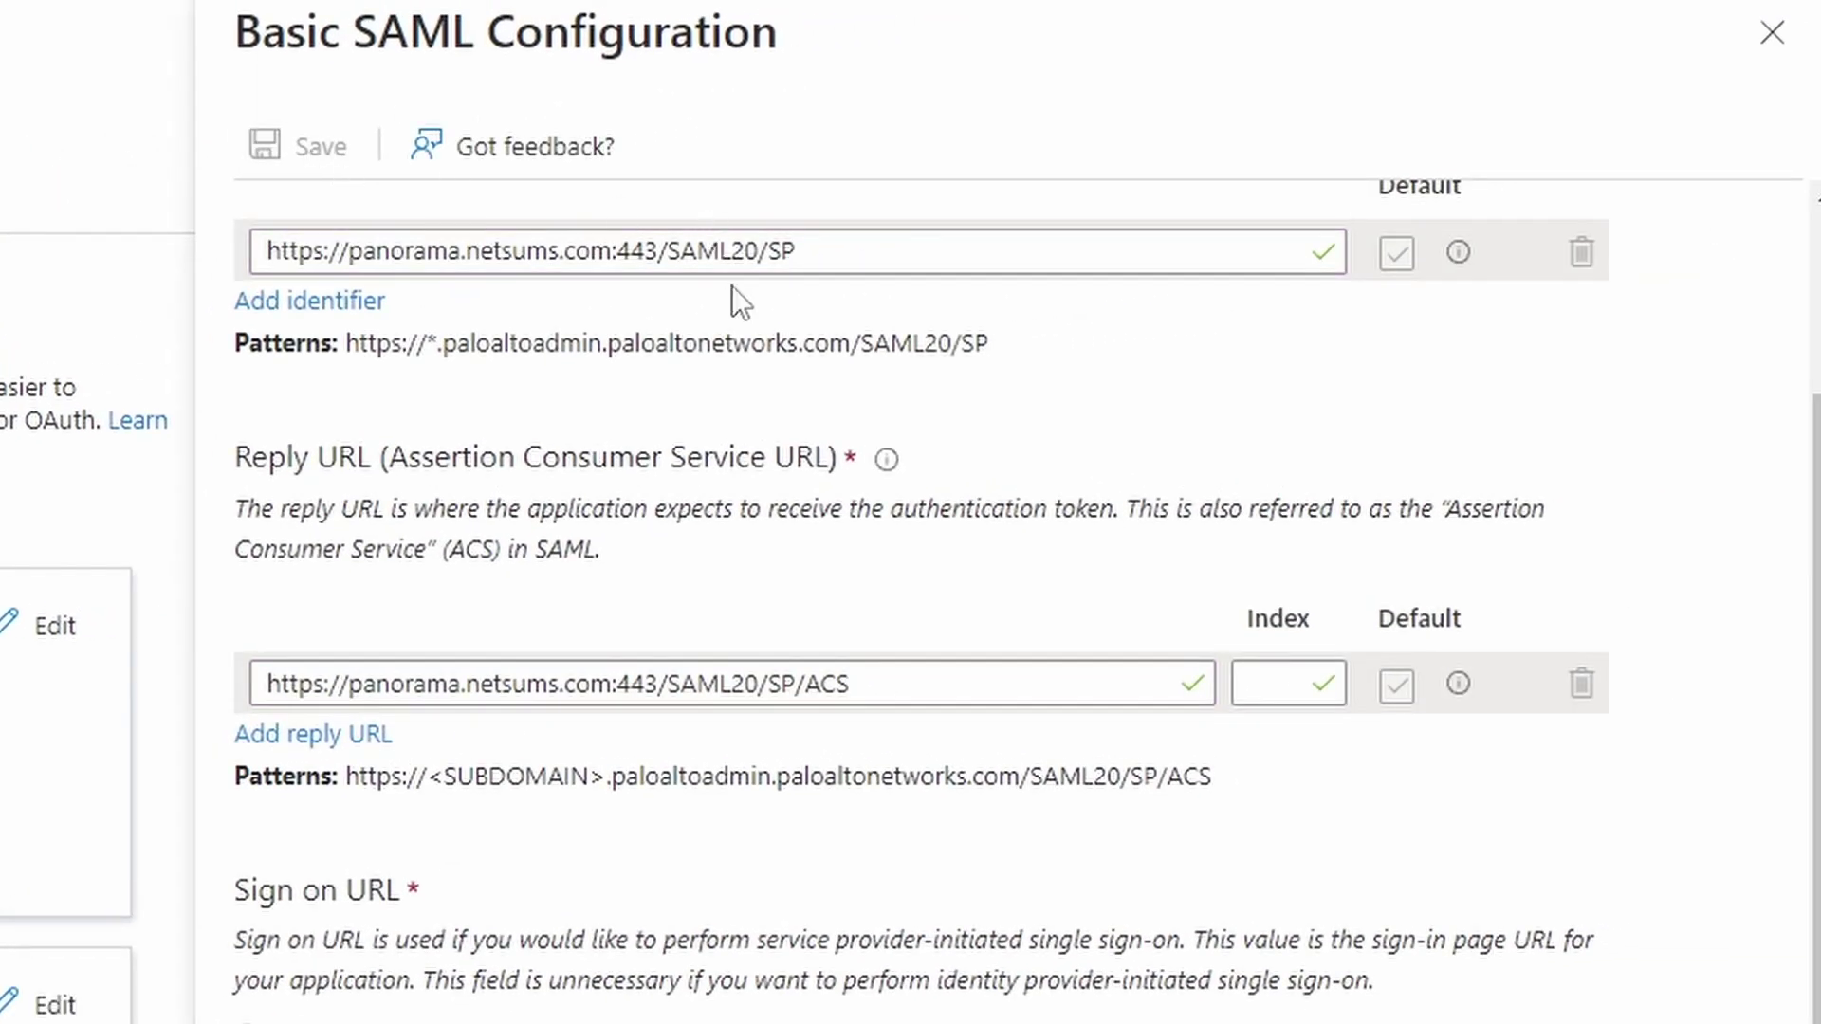
Close the Basic SAML Configuration panel
click(1772, 33)
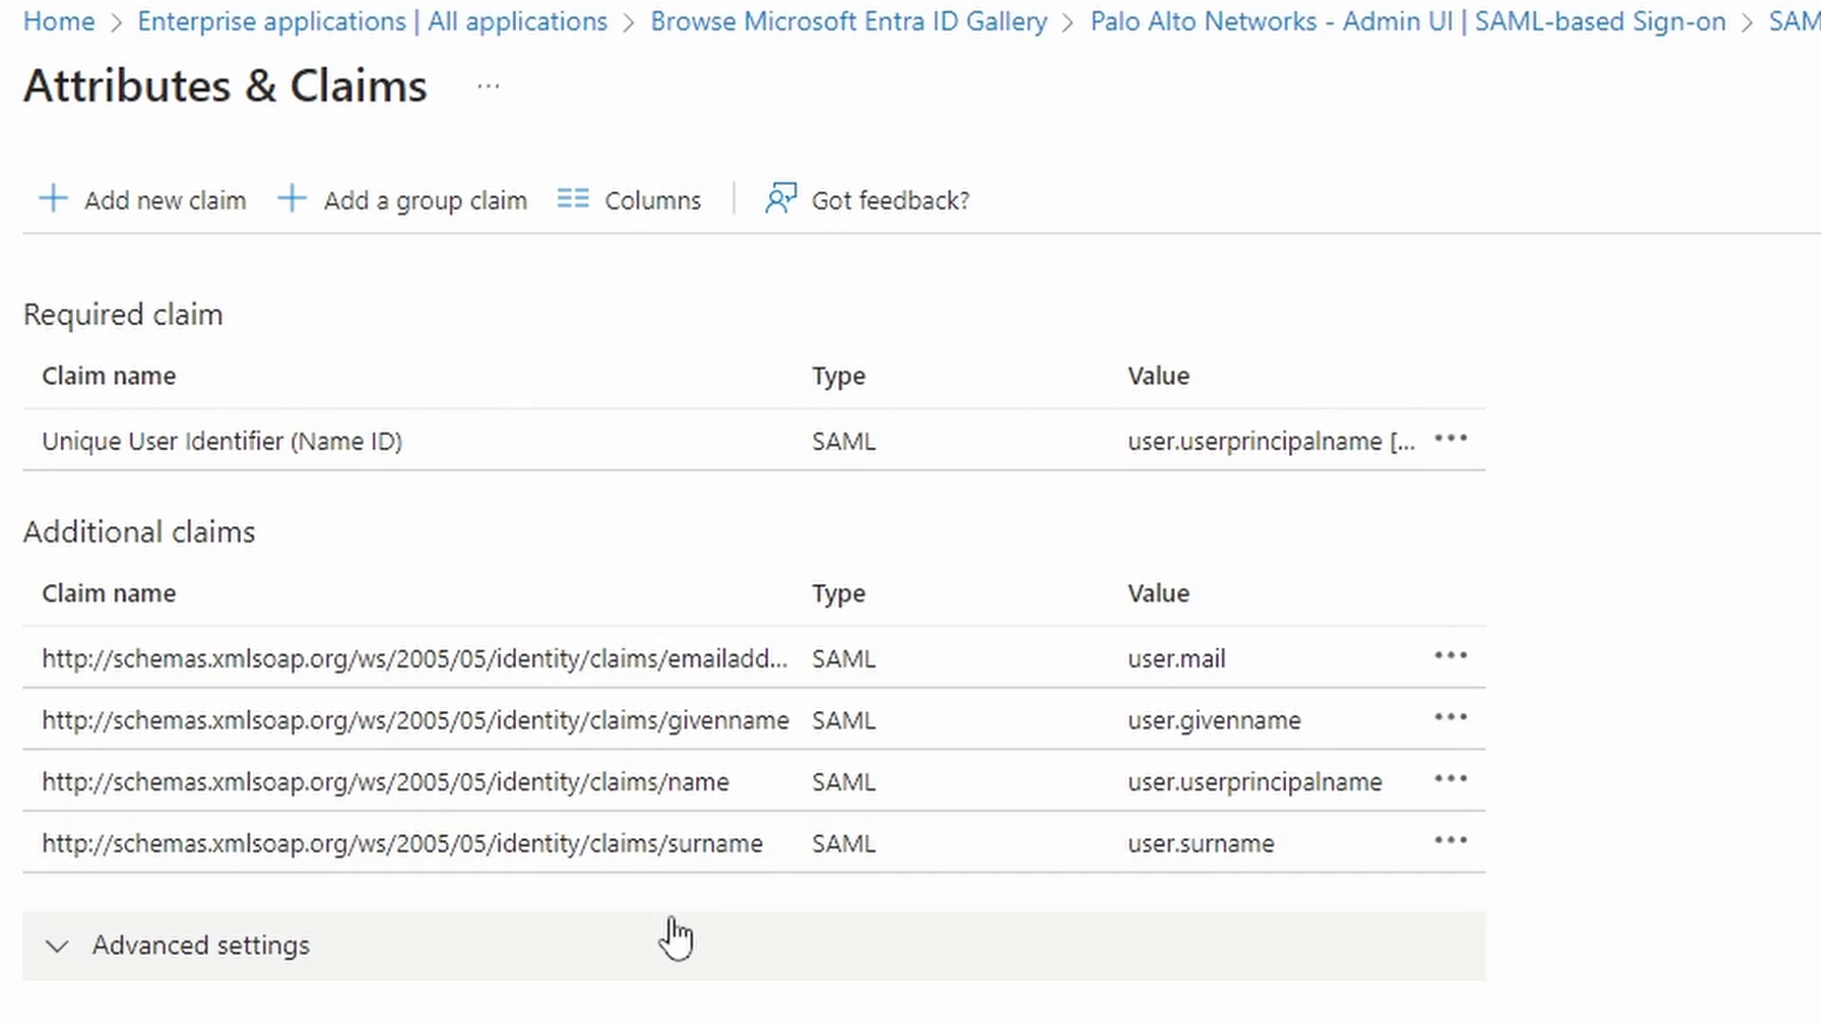
Add a group claim limited to groups assigned to the application
click(422, 228)
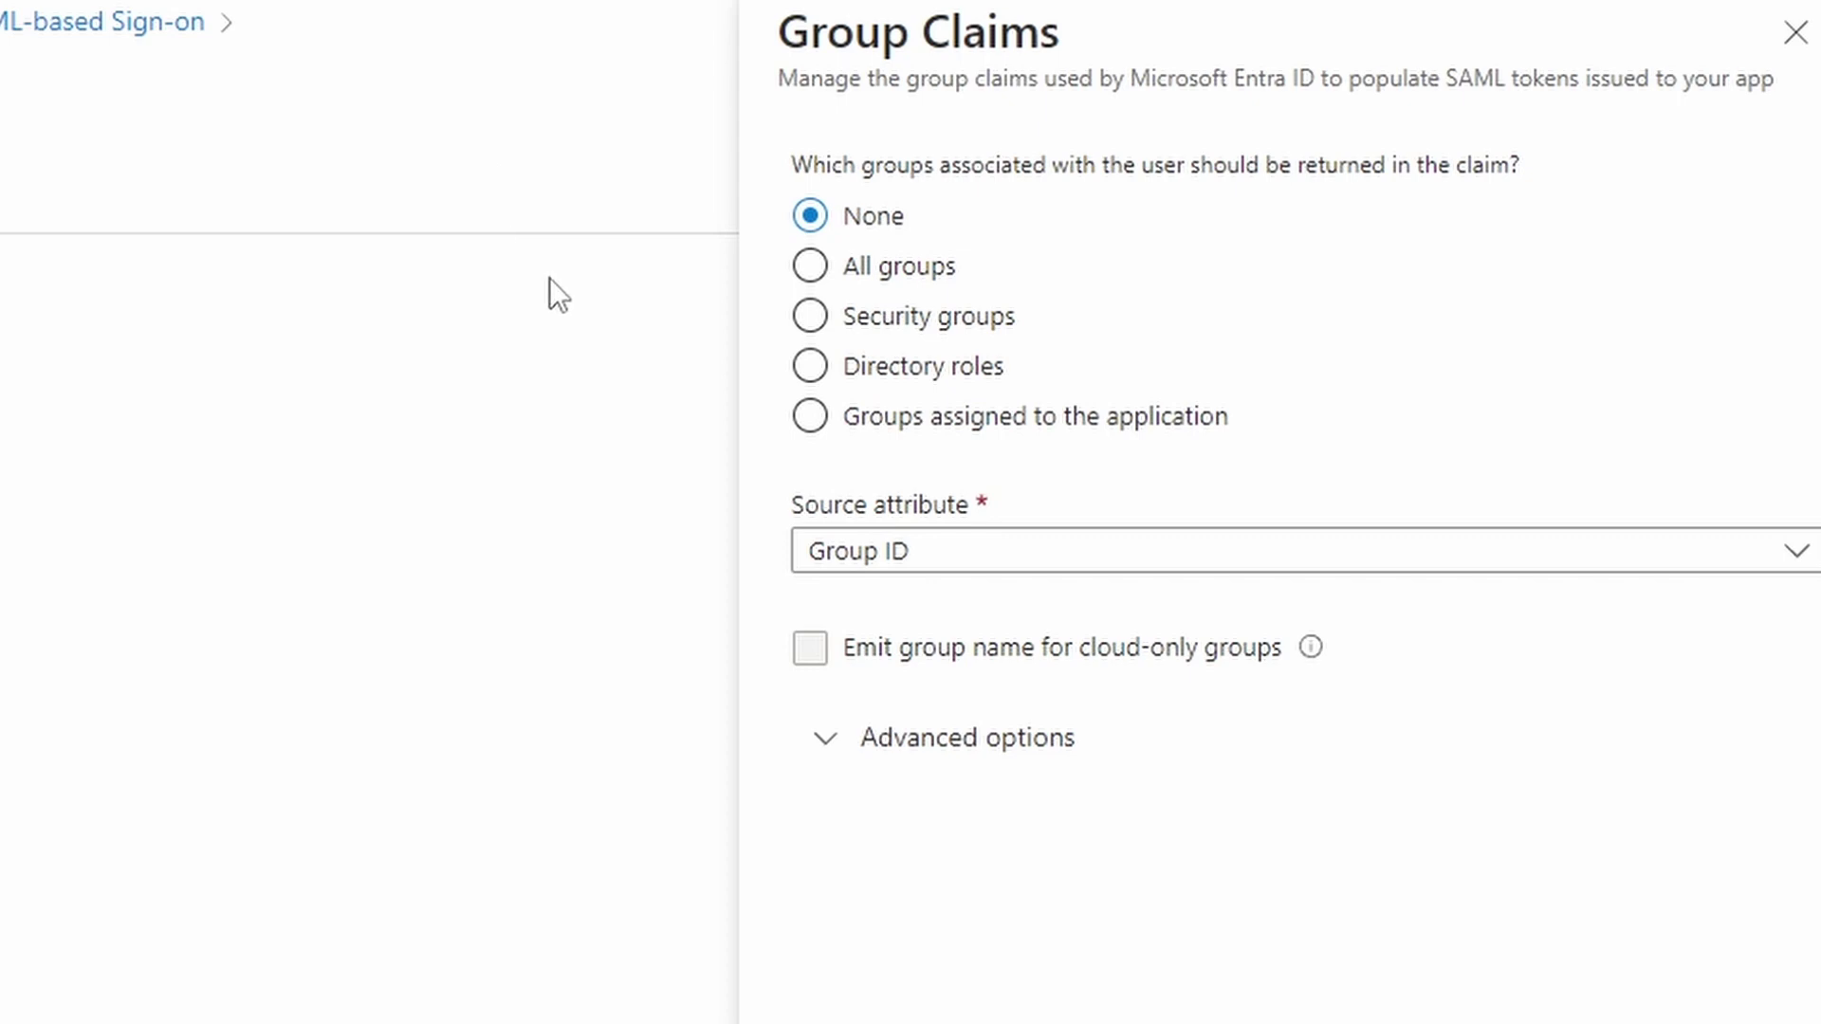
click(888, 327)
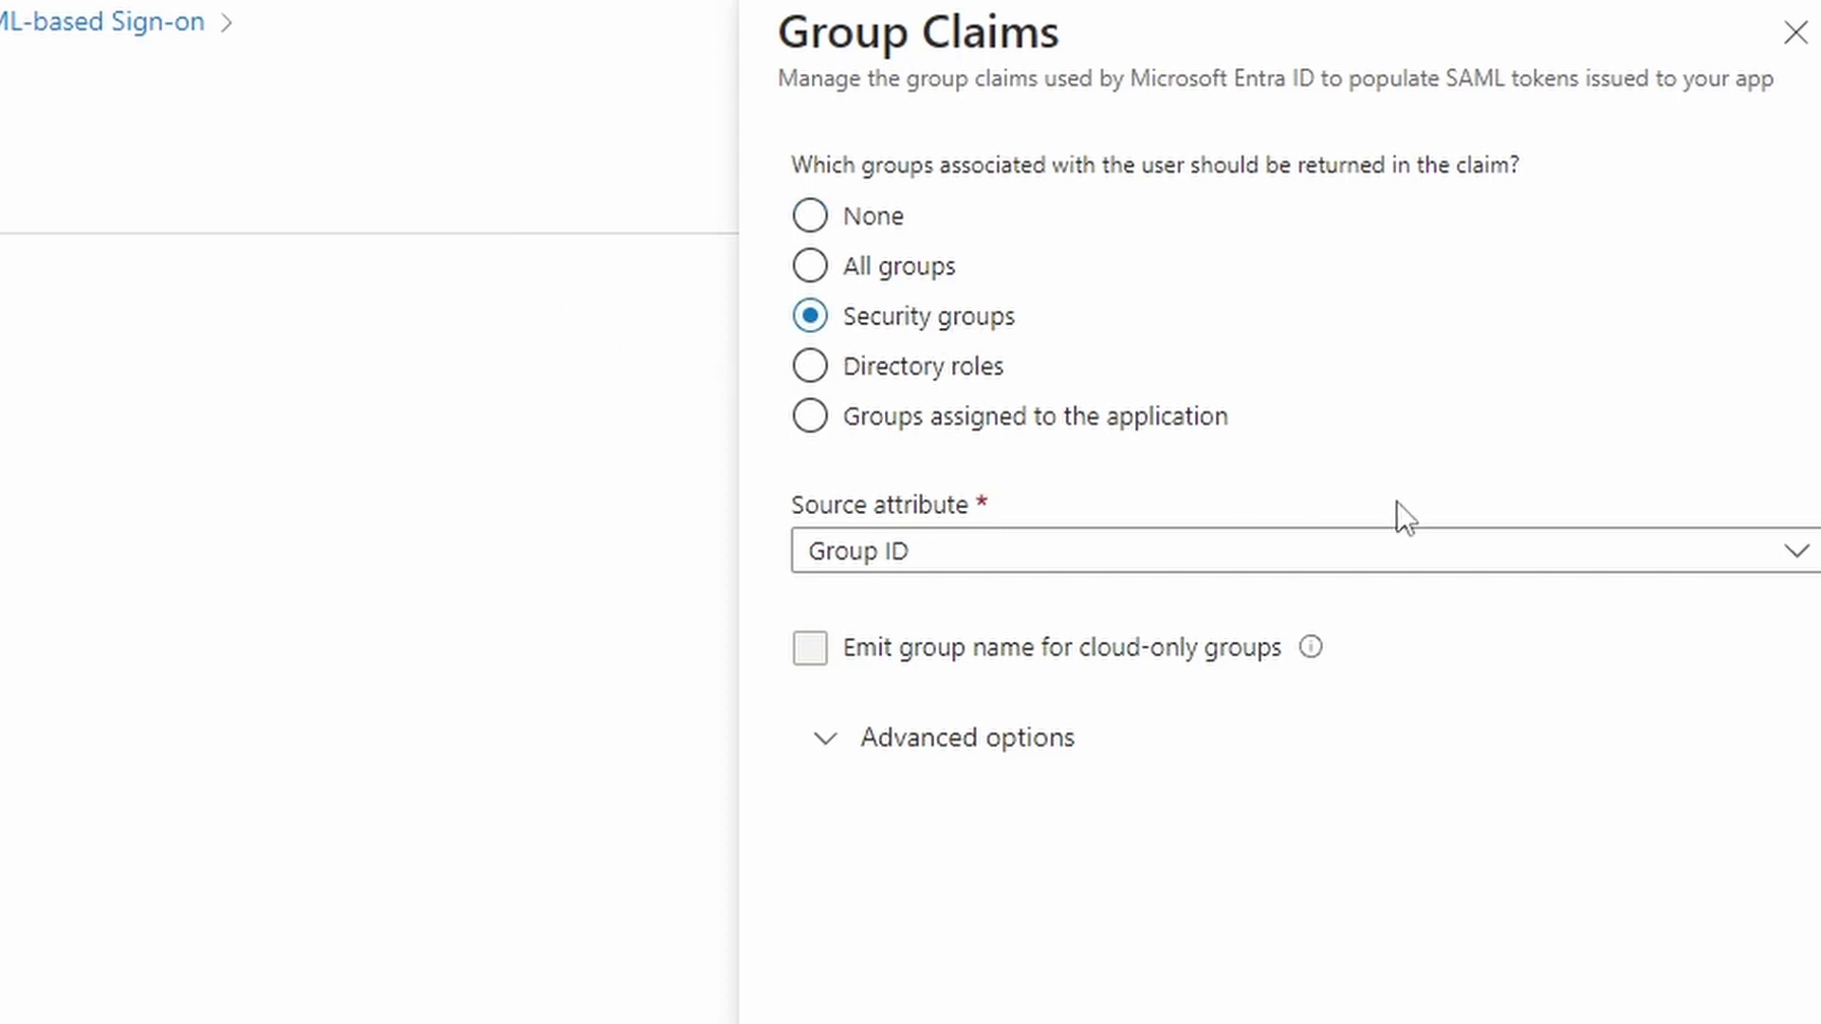
click(1793, 559)
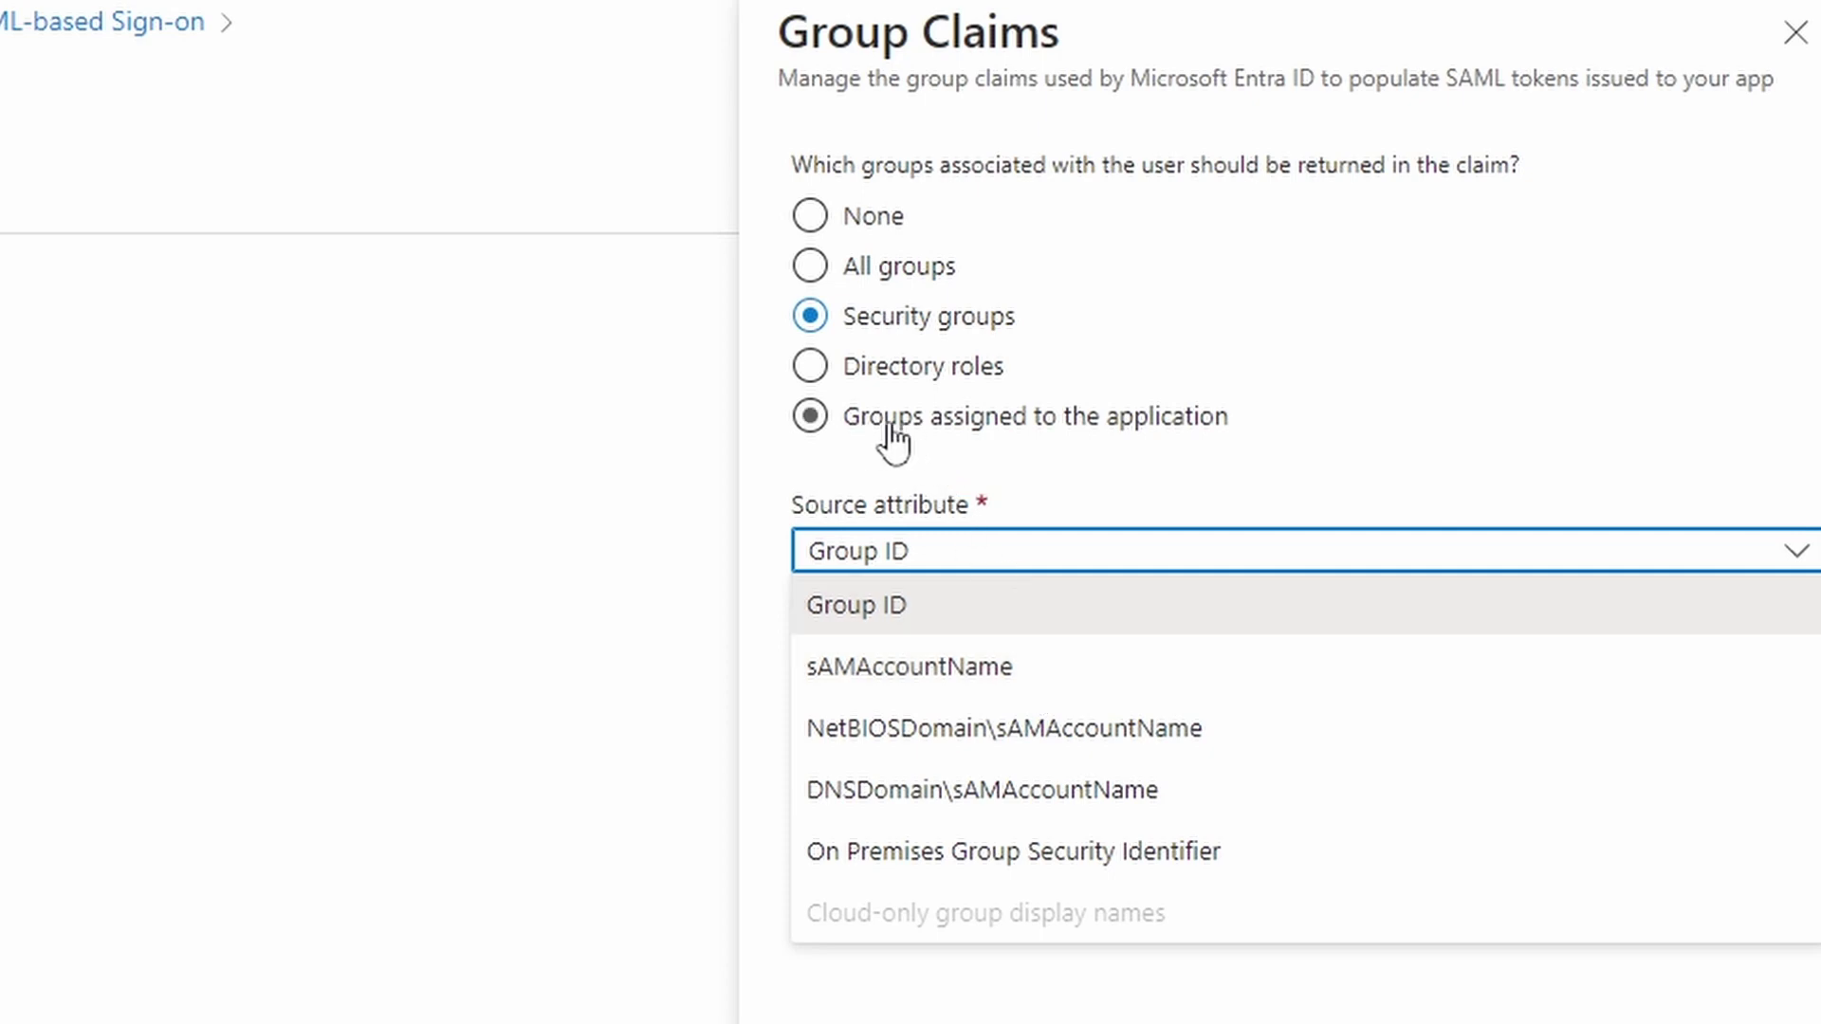
click(1146, 432)
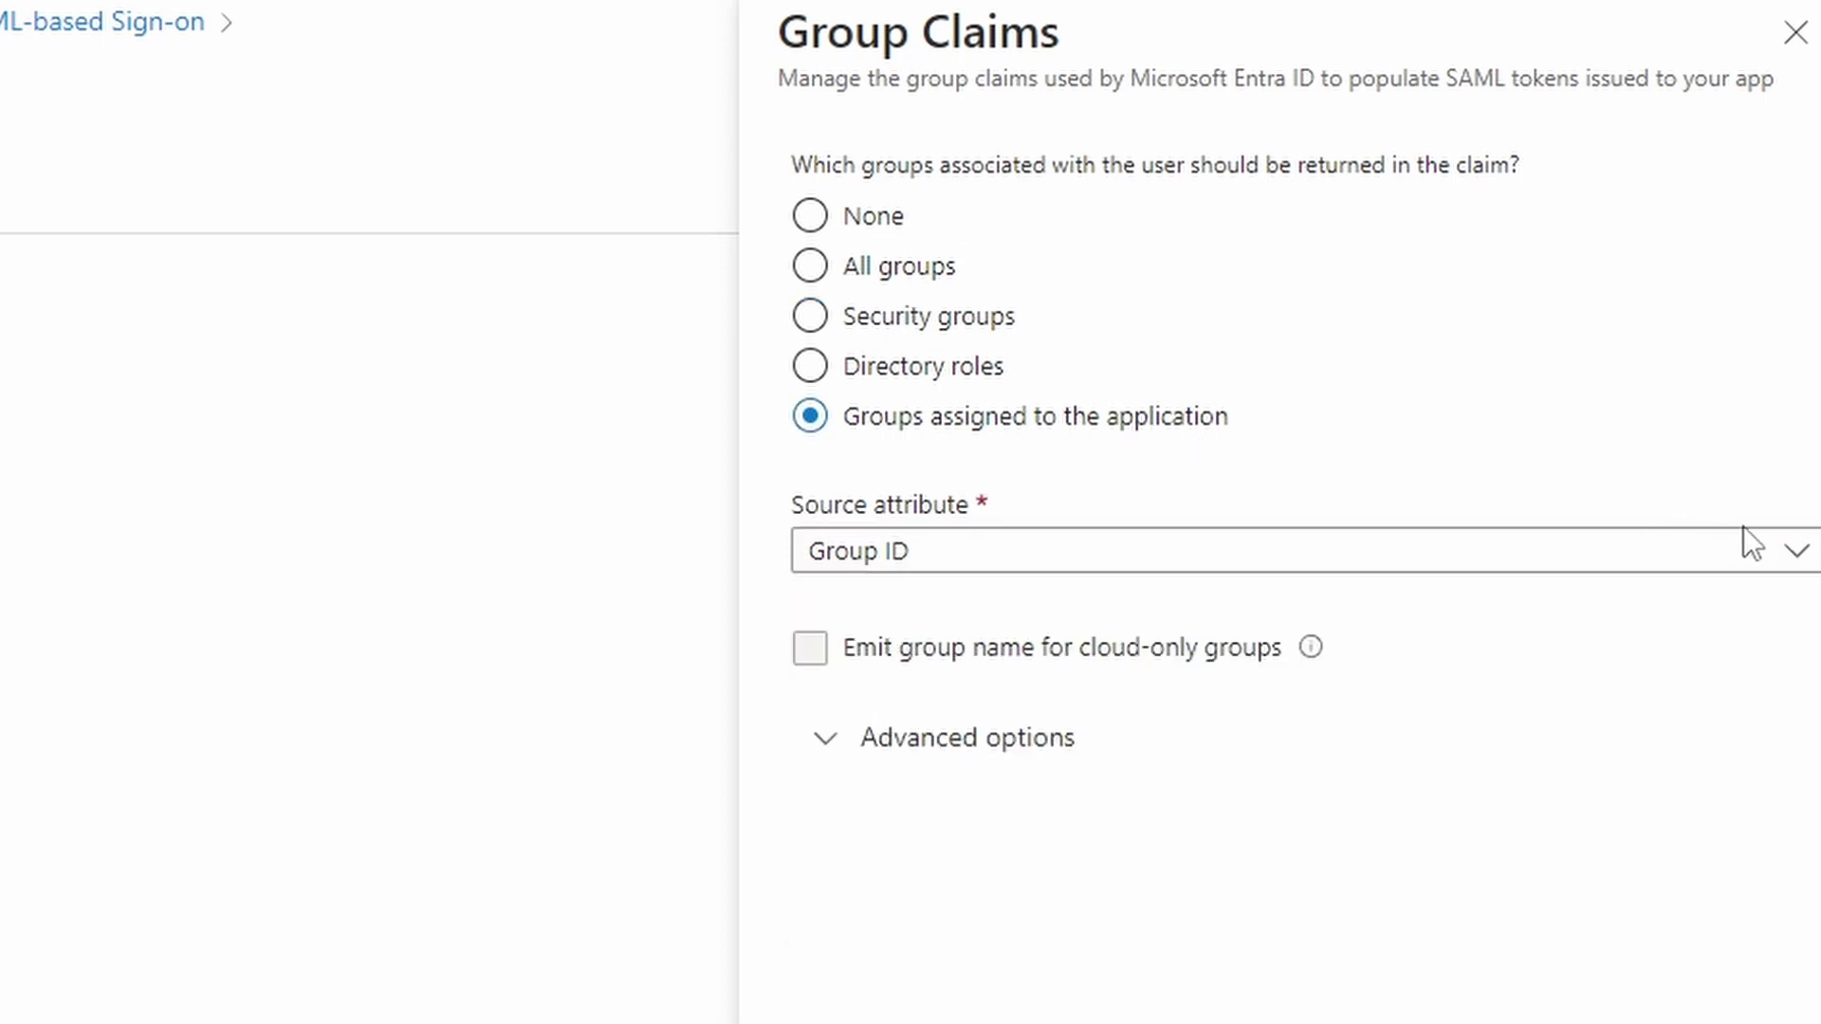
click(1798, 559)
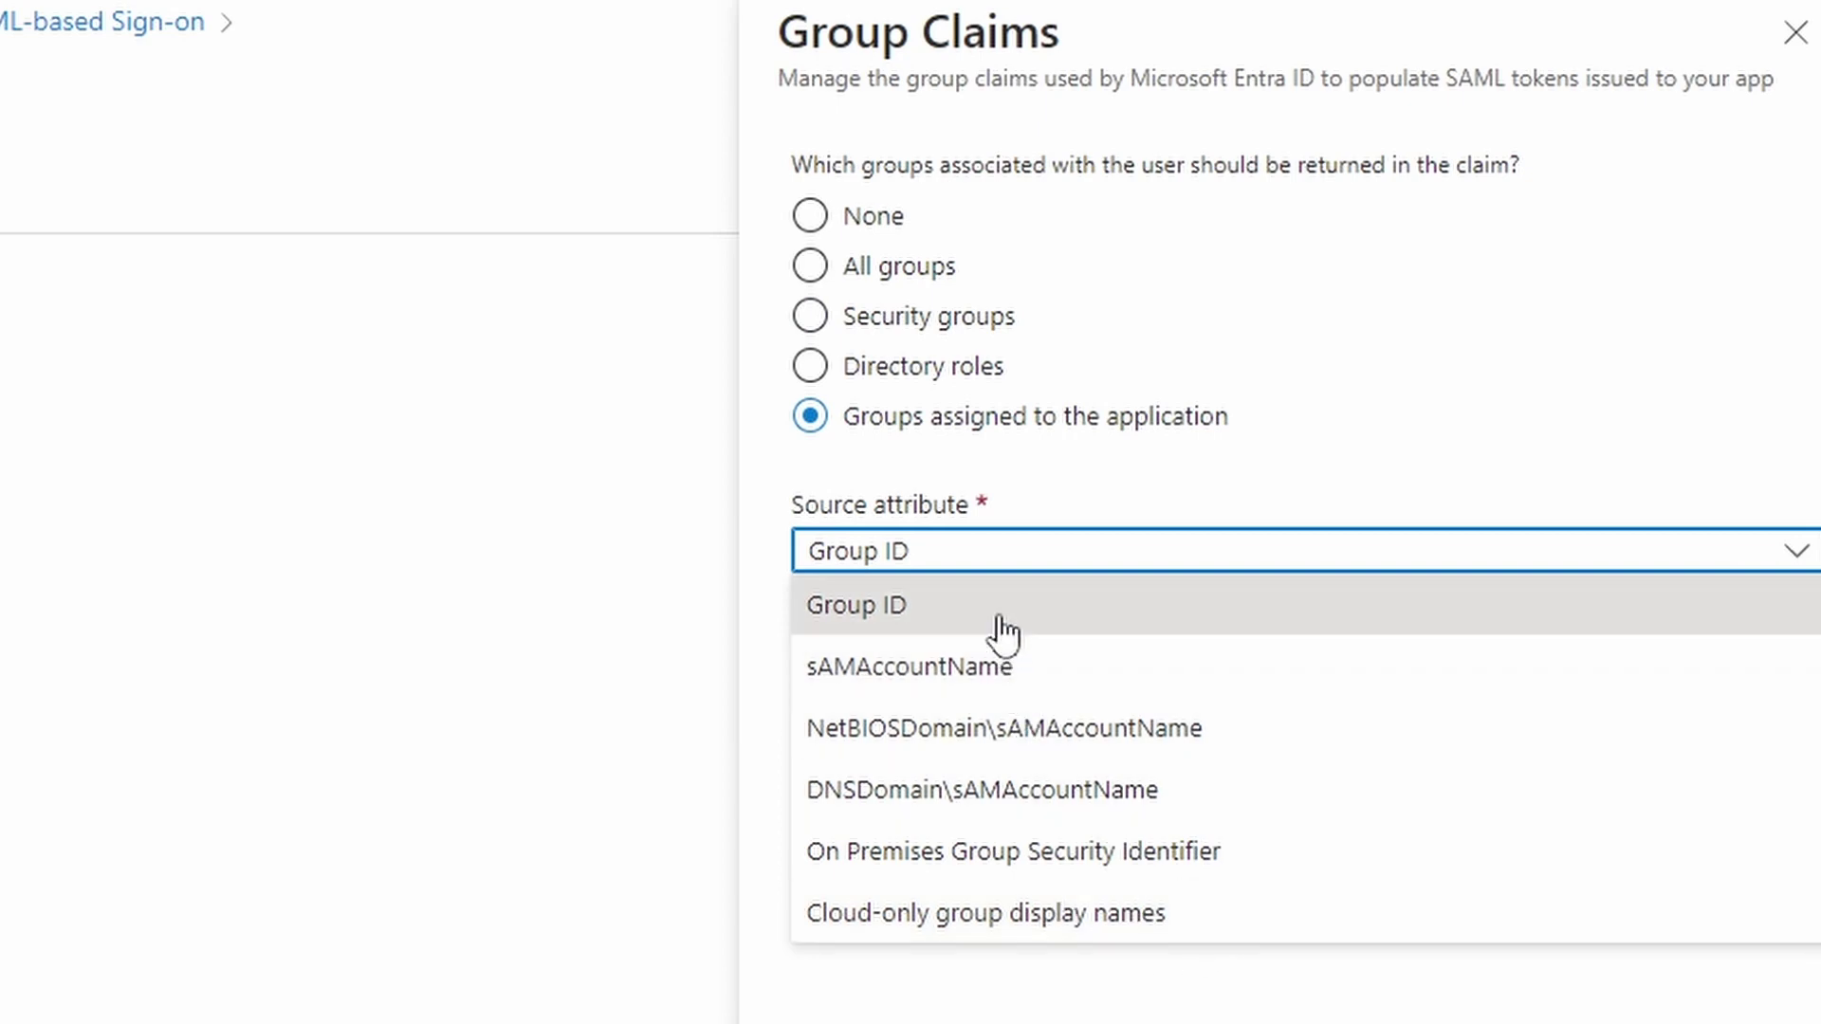
Save the group claim with cloud-only group display names as source and no custom name
click(1210, 913)
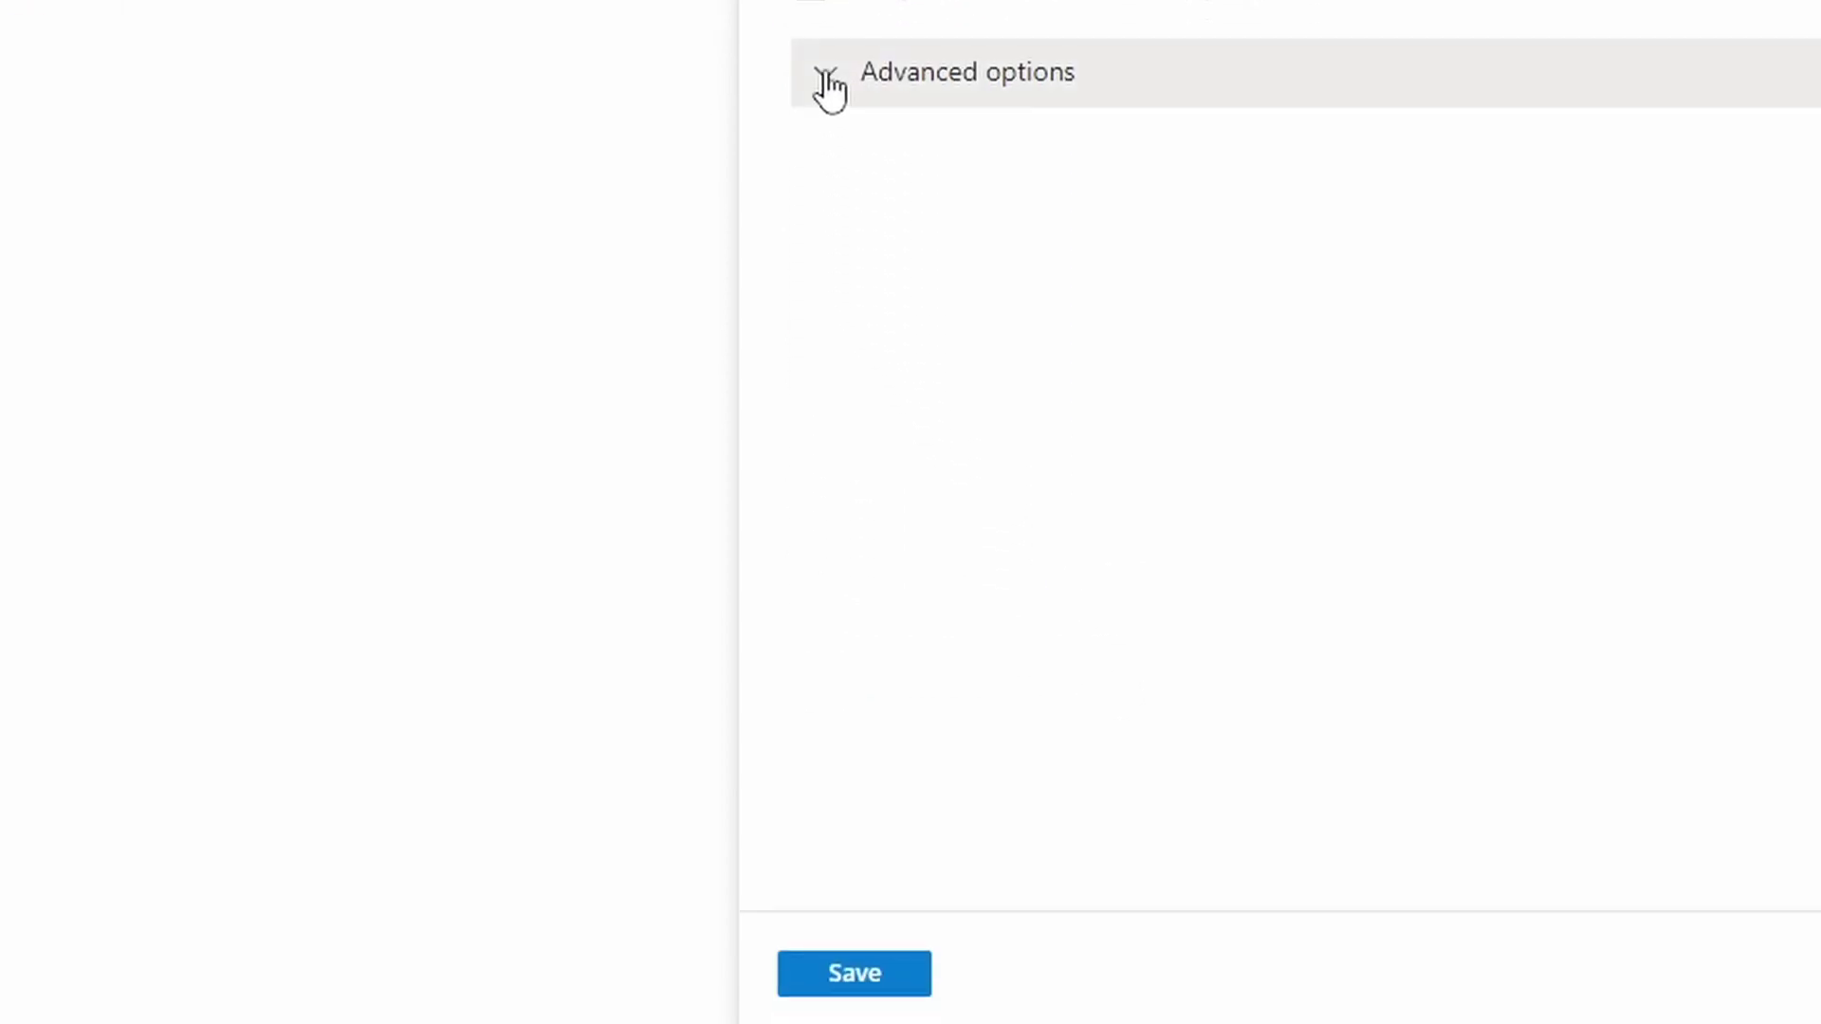
click(833, 154)
click(877, 612)
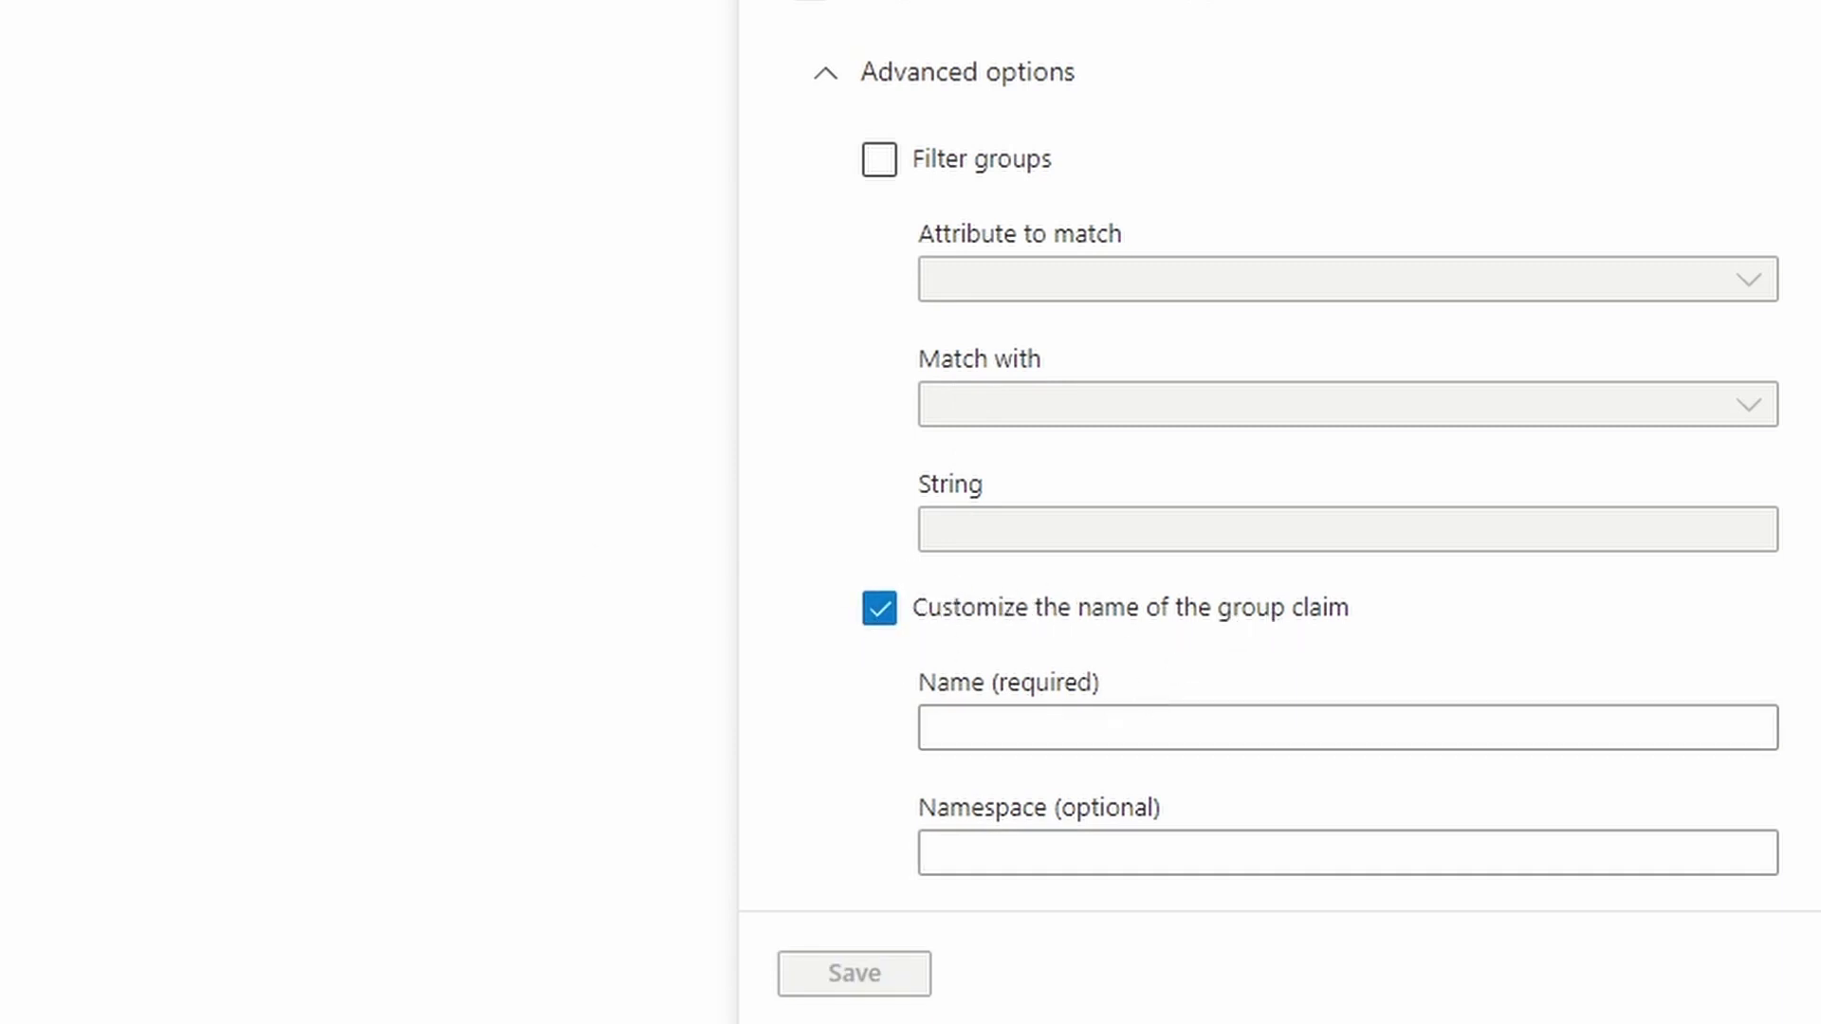
click(881, 614)
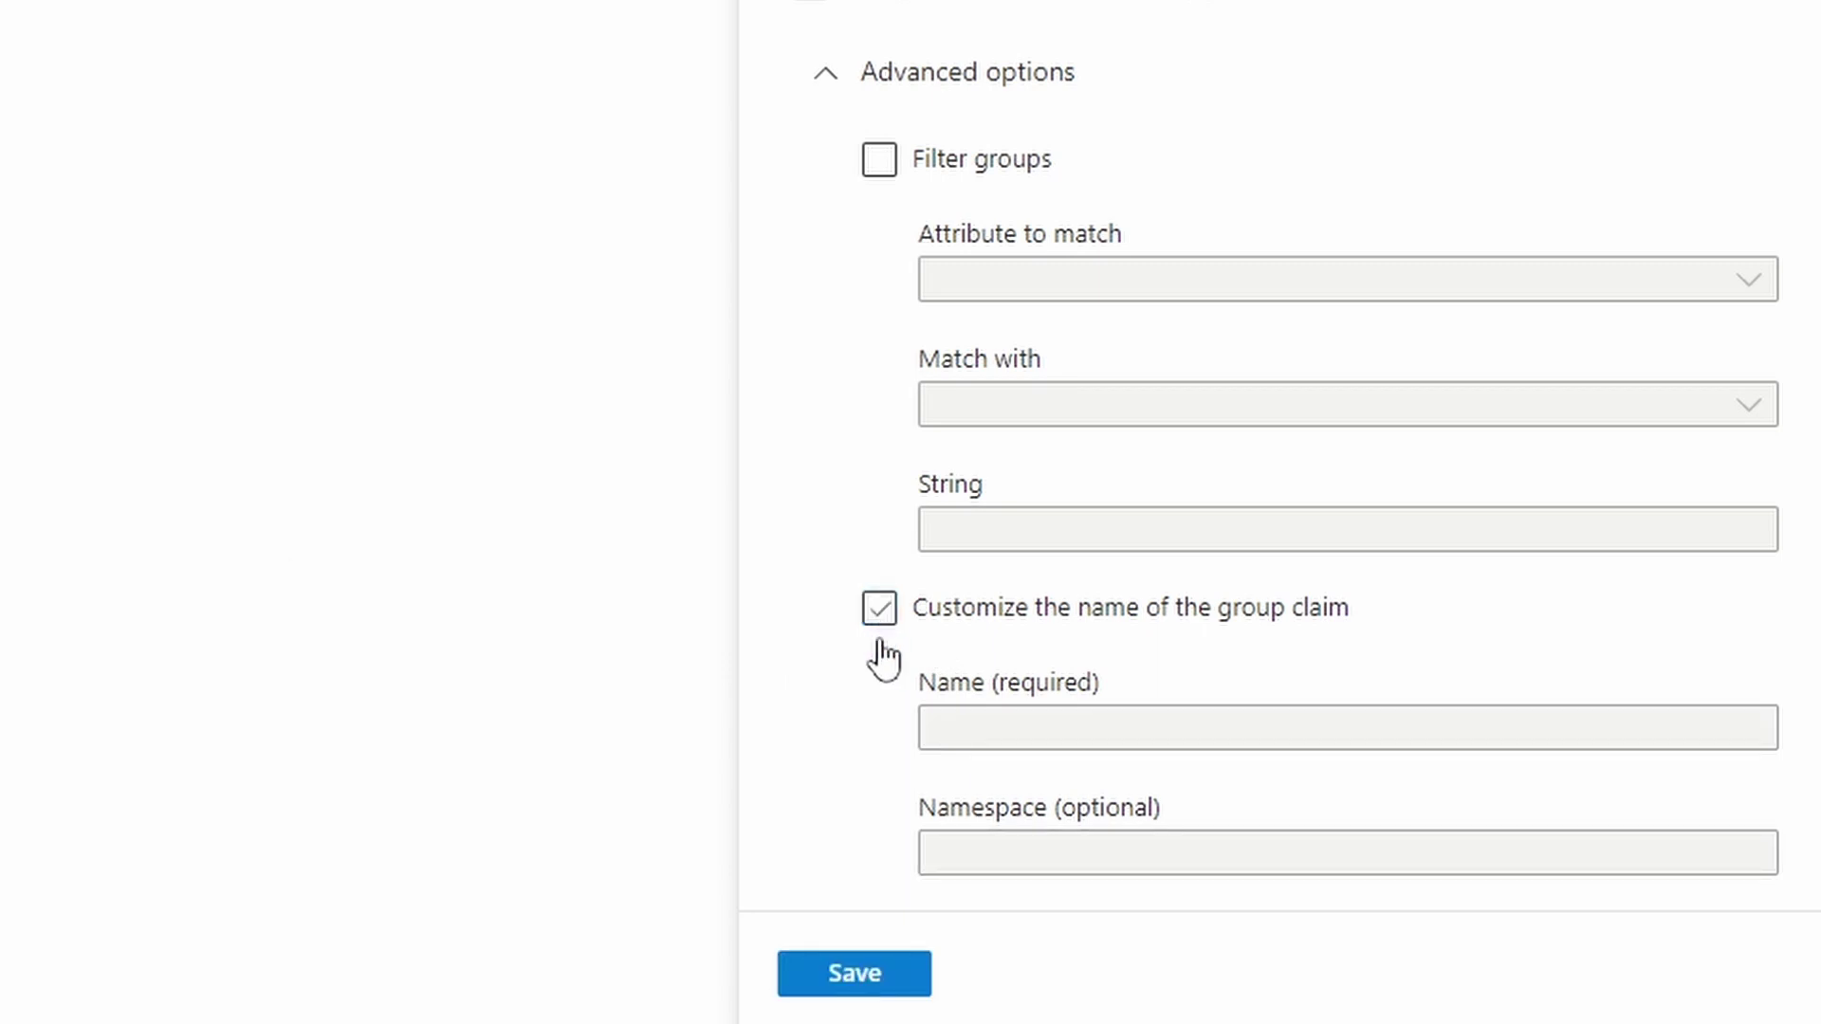
click(882, 975)
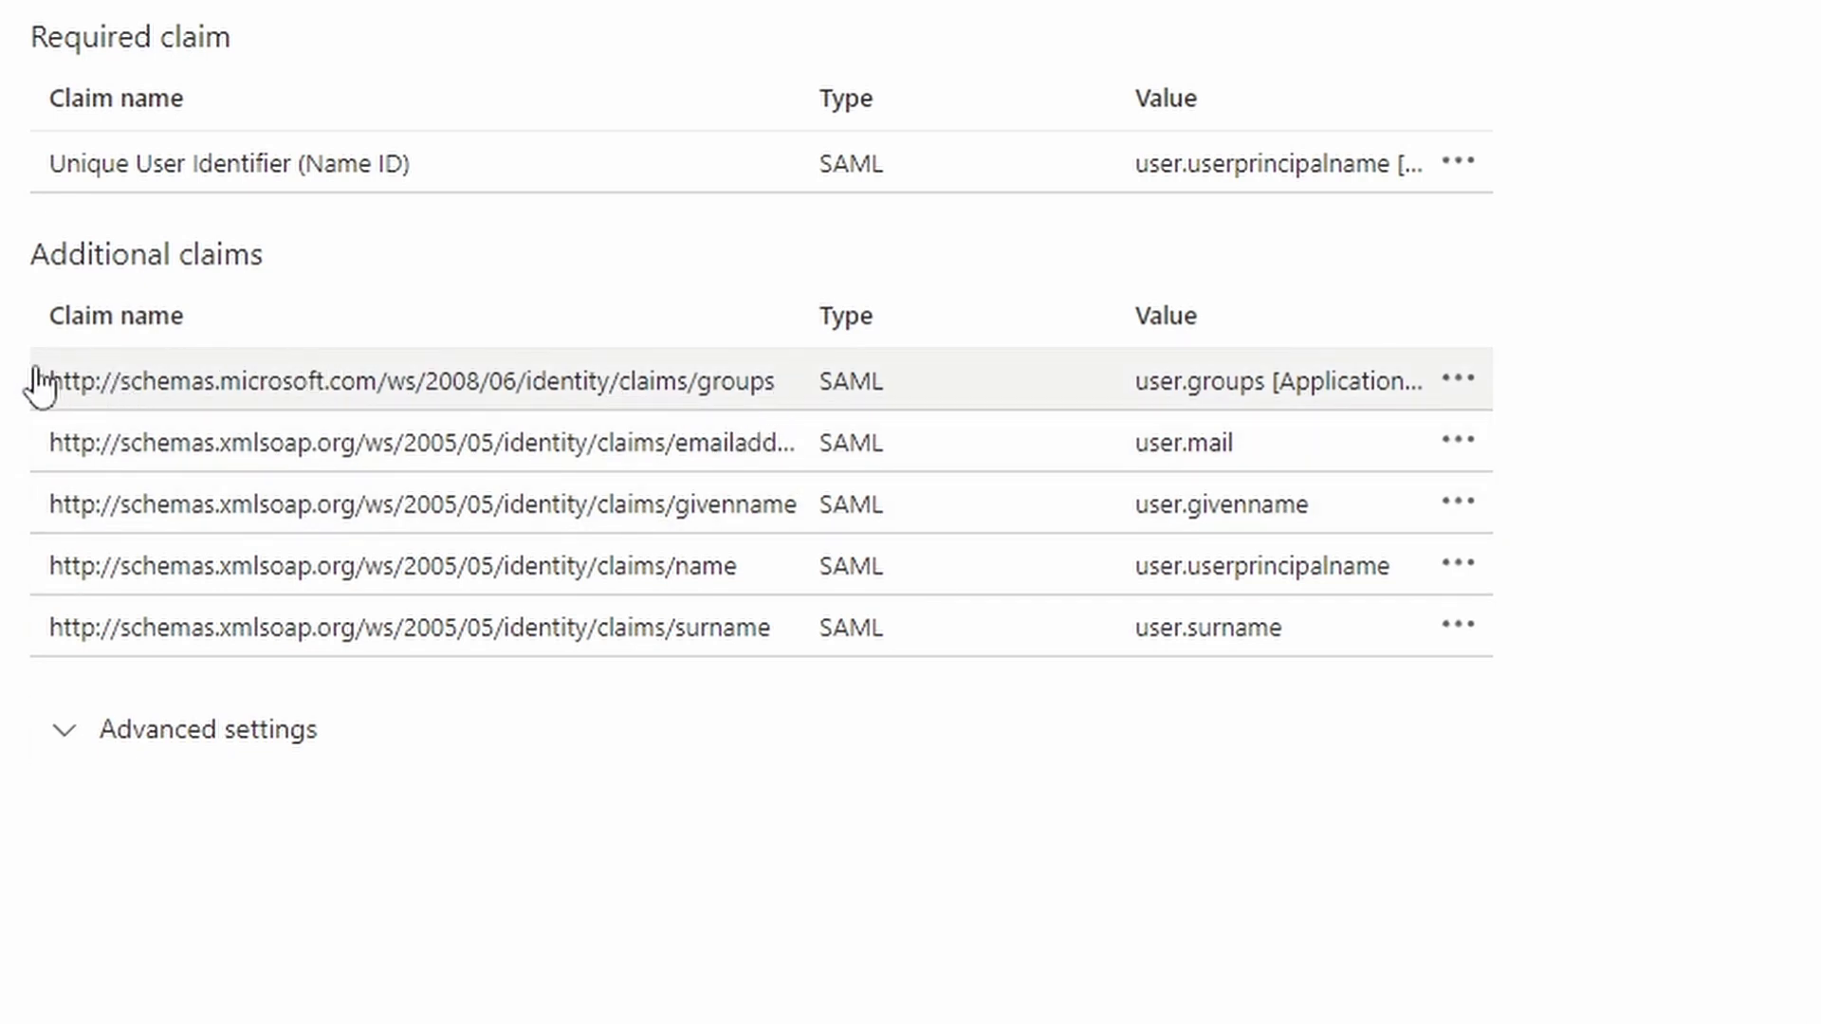
drag(43, 381, 779, 384)
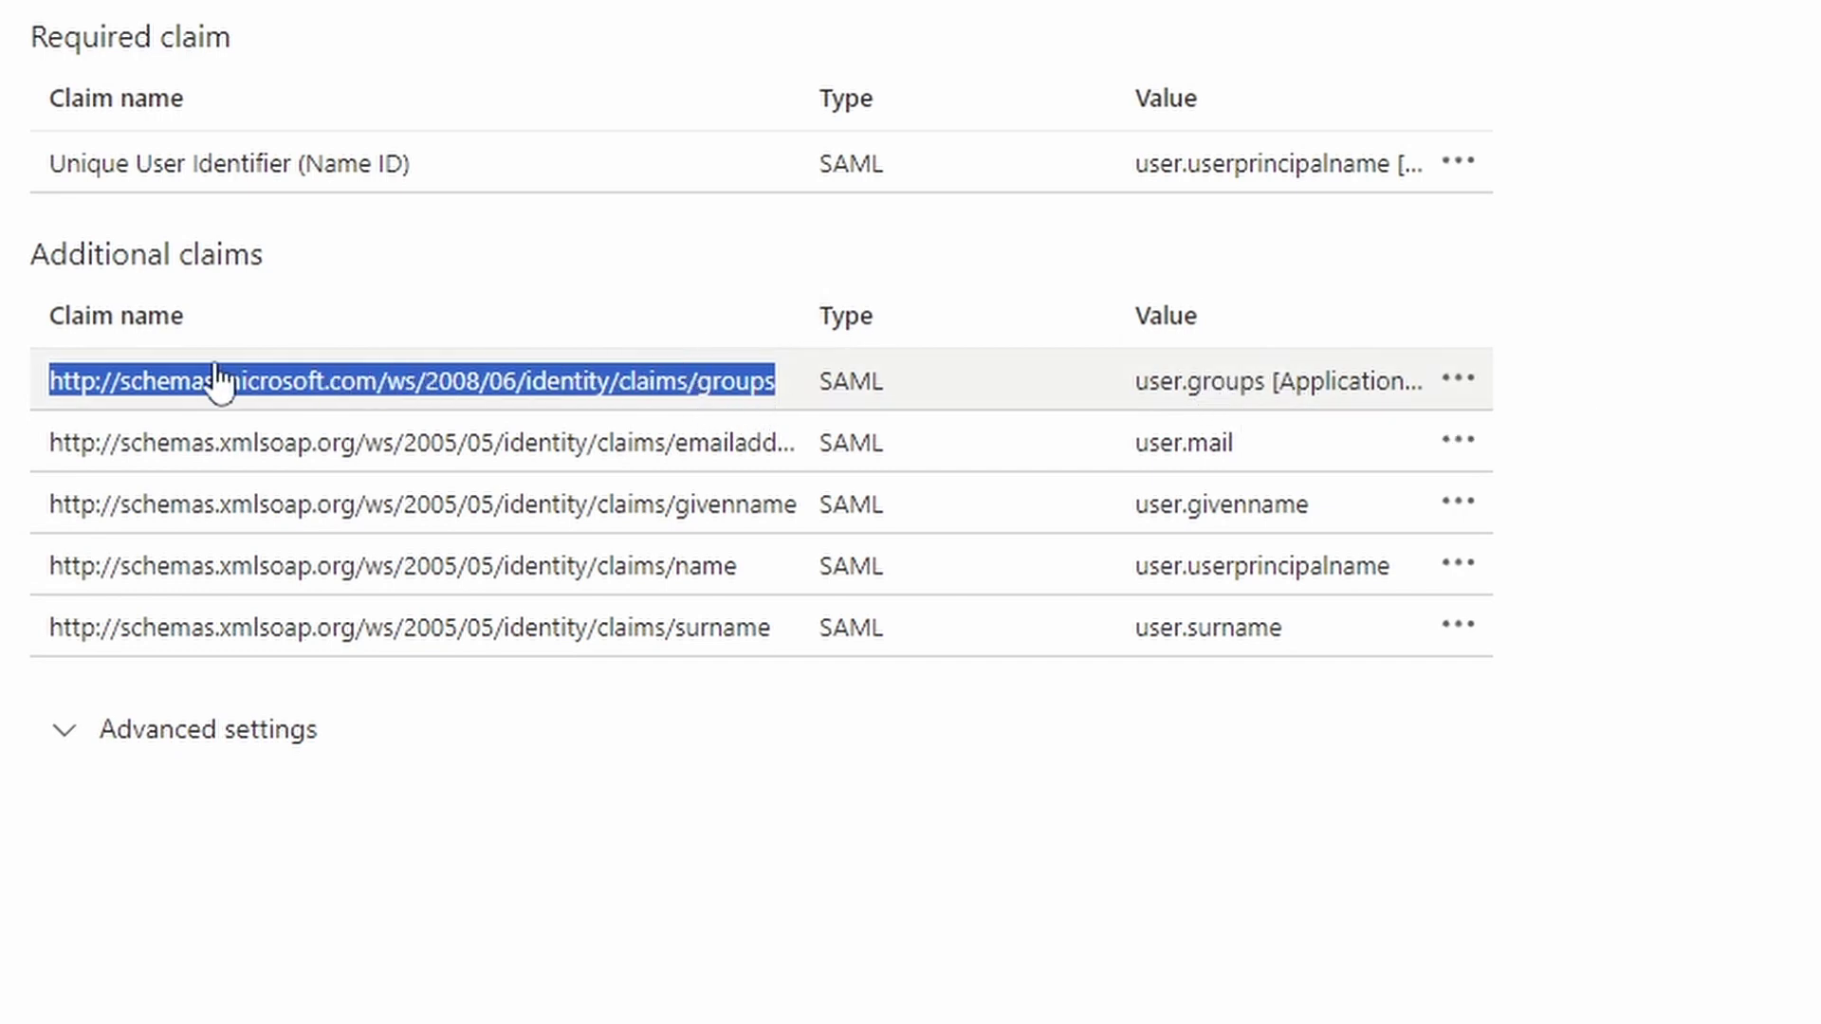
click(768, 398)
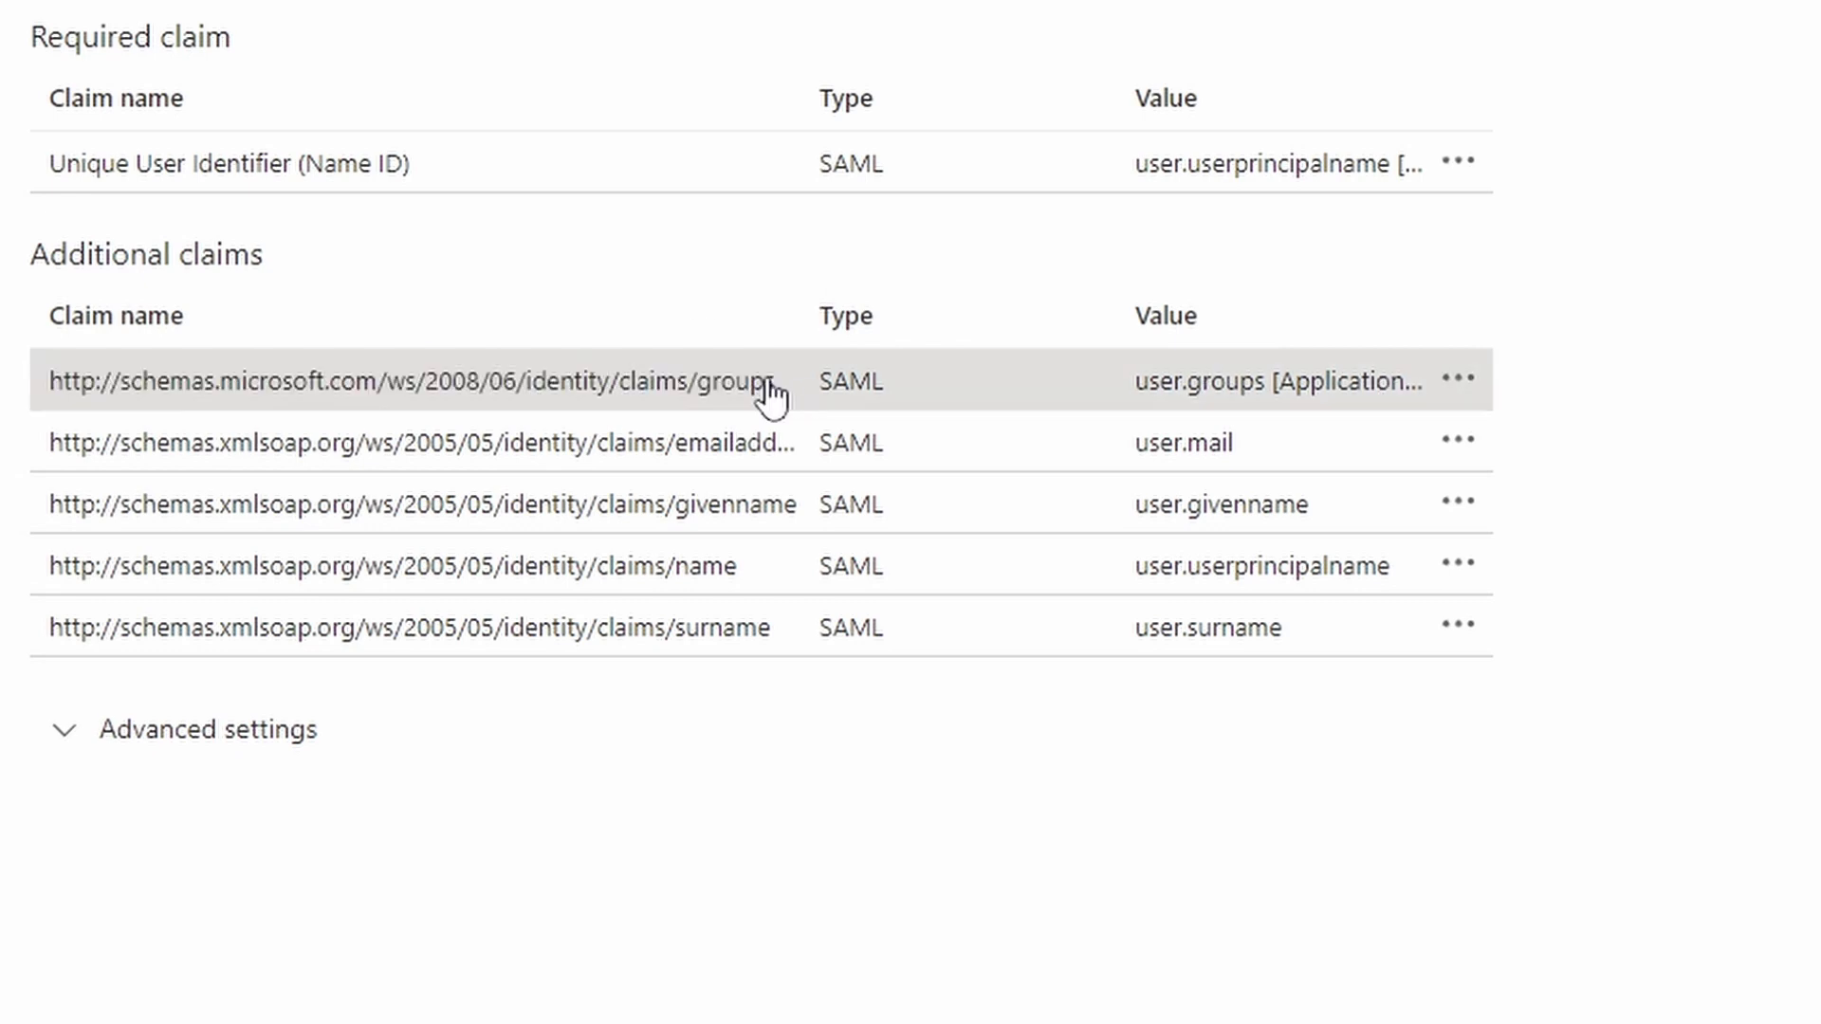
Give the groups claim the custom name 'group' and save it
click(392, 388)
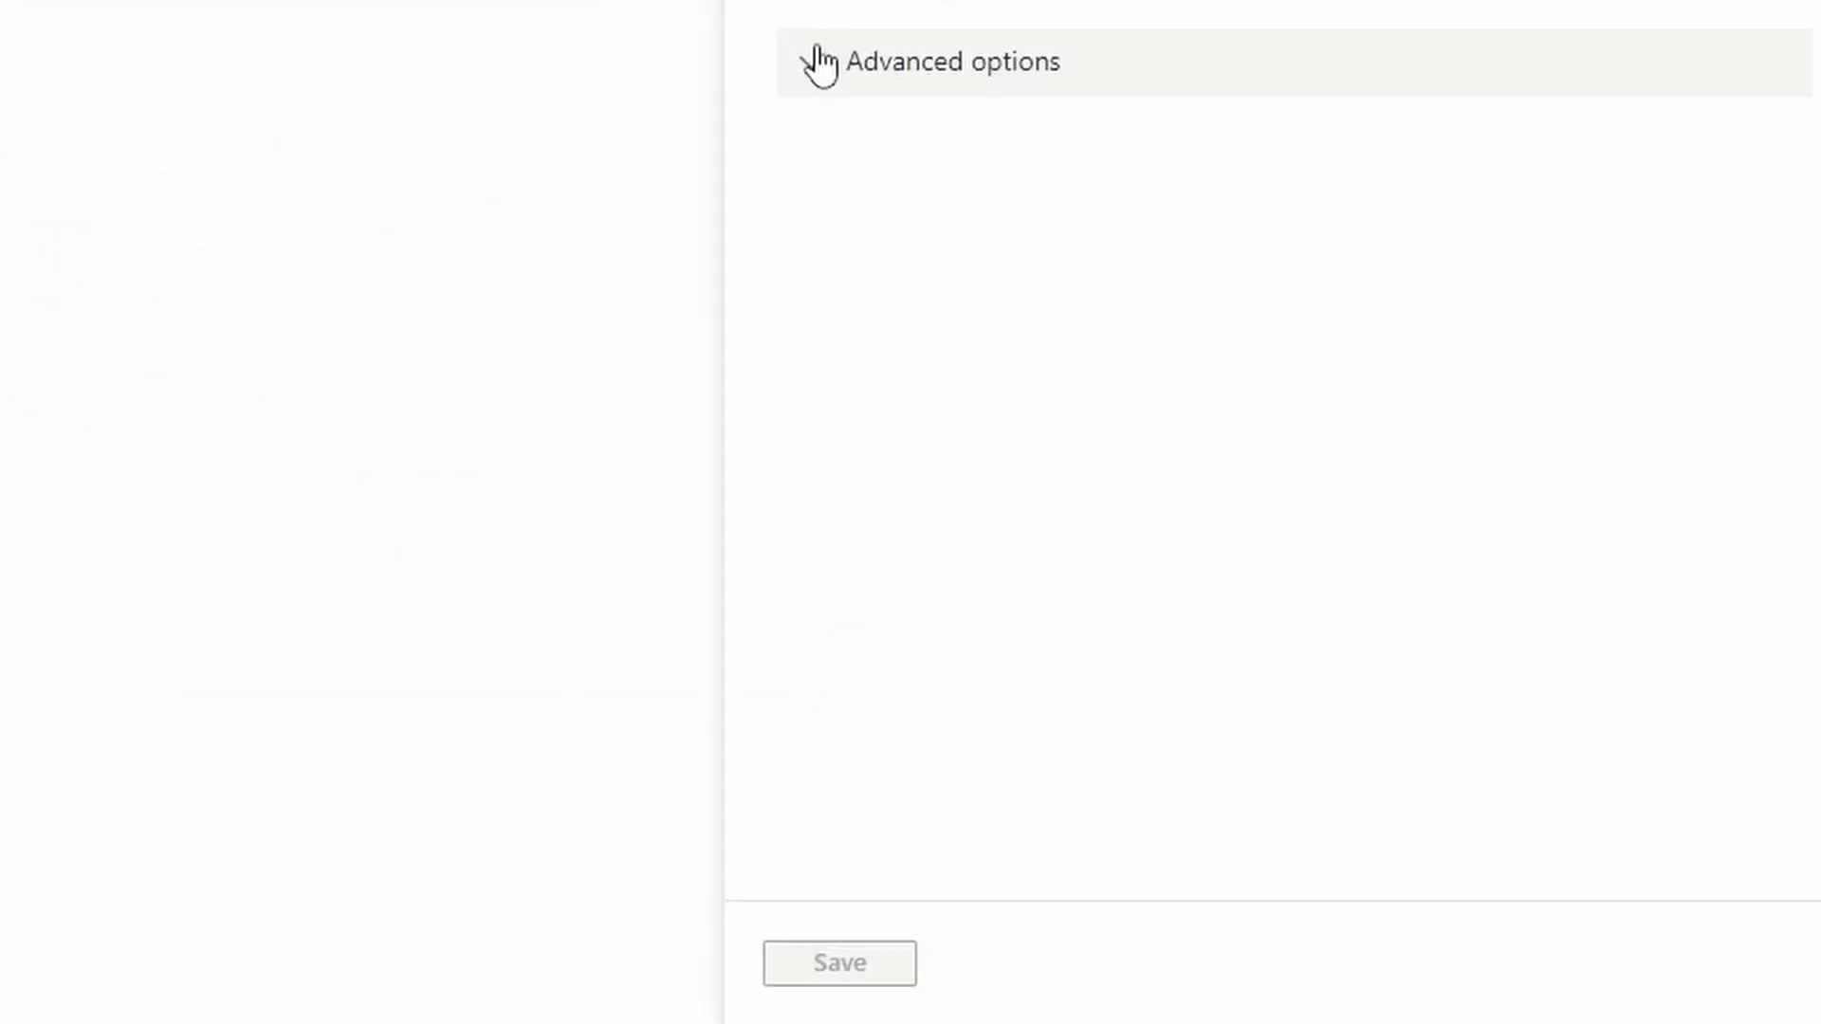
click(818, 62)
click(866, 599)
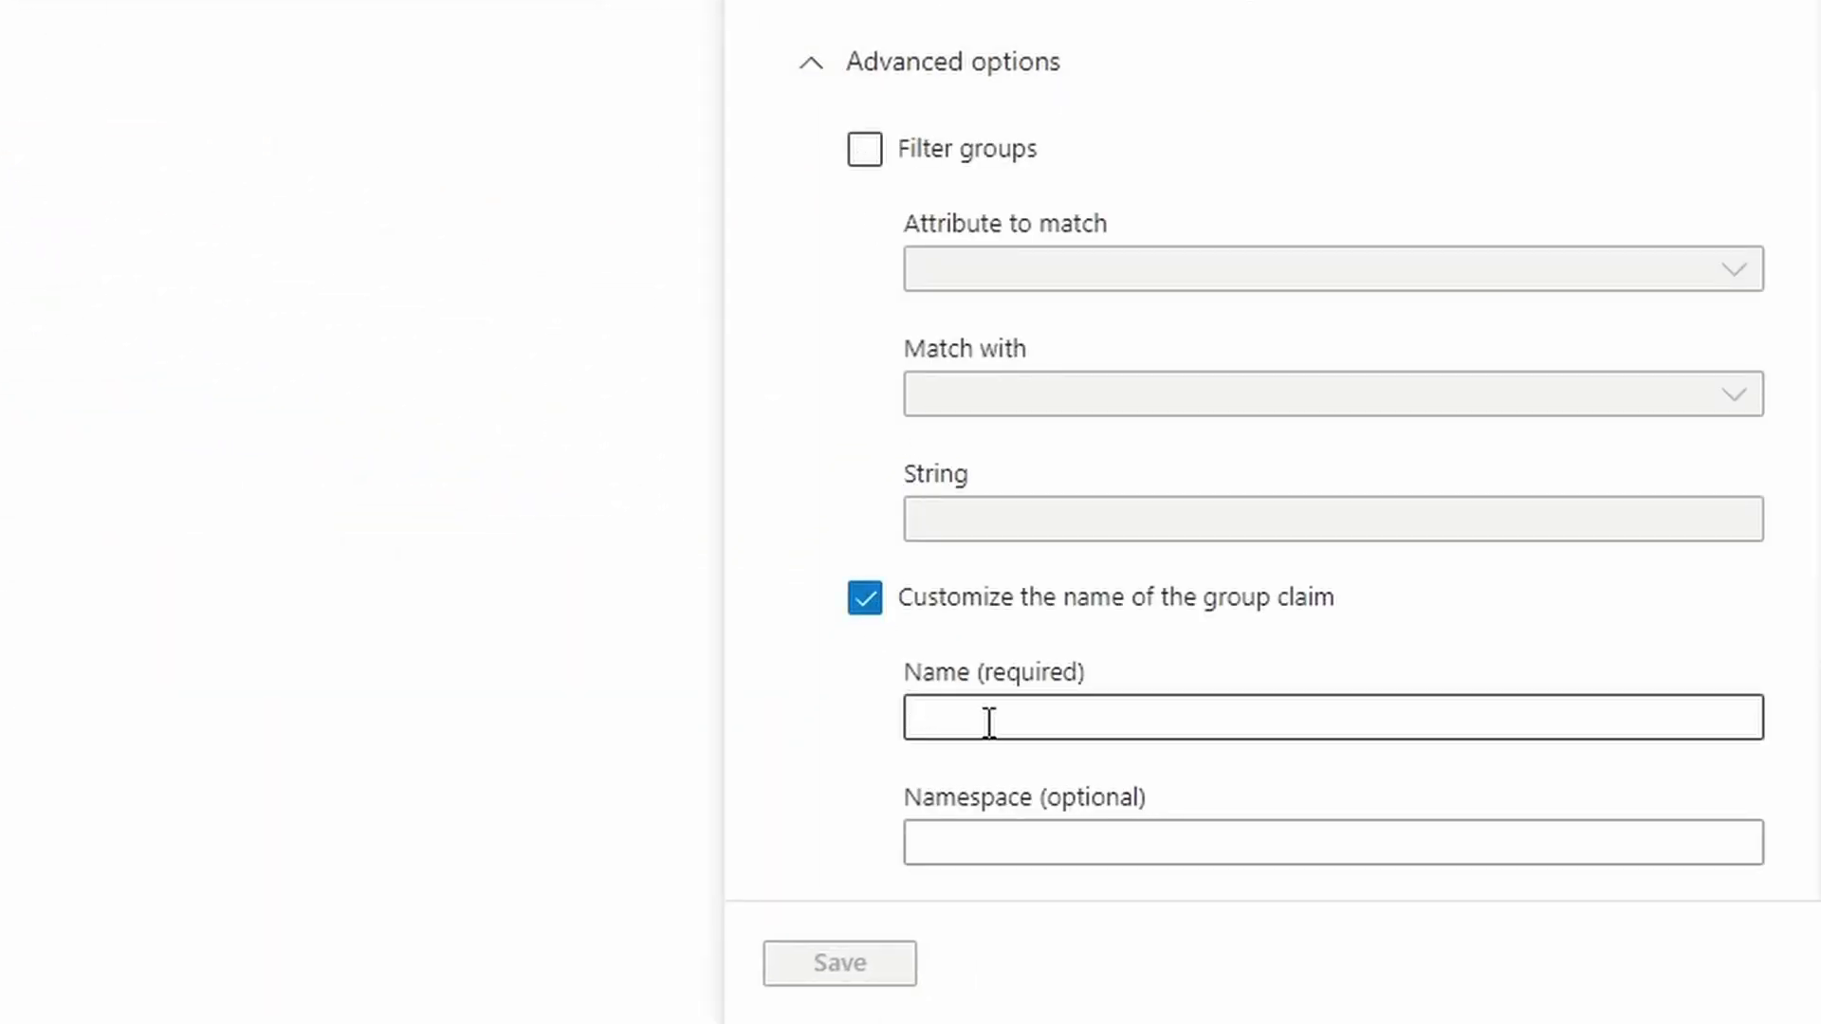
click(1049, 721)
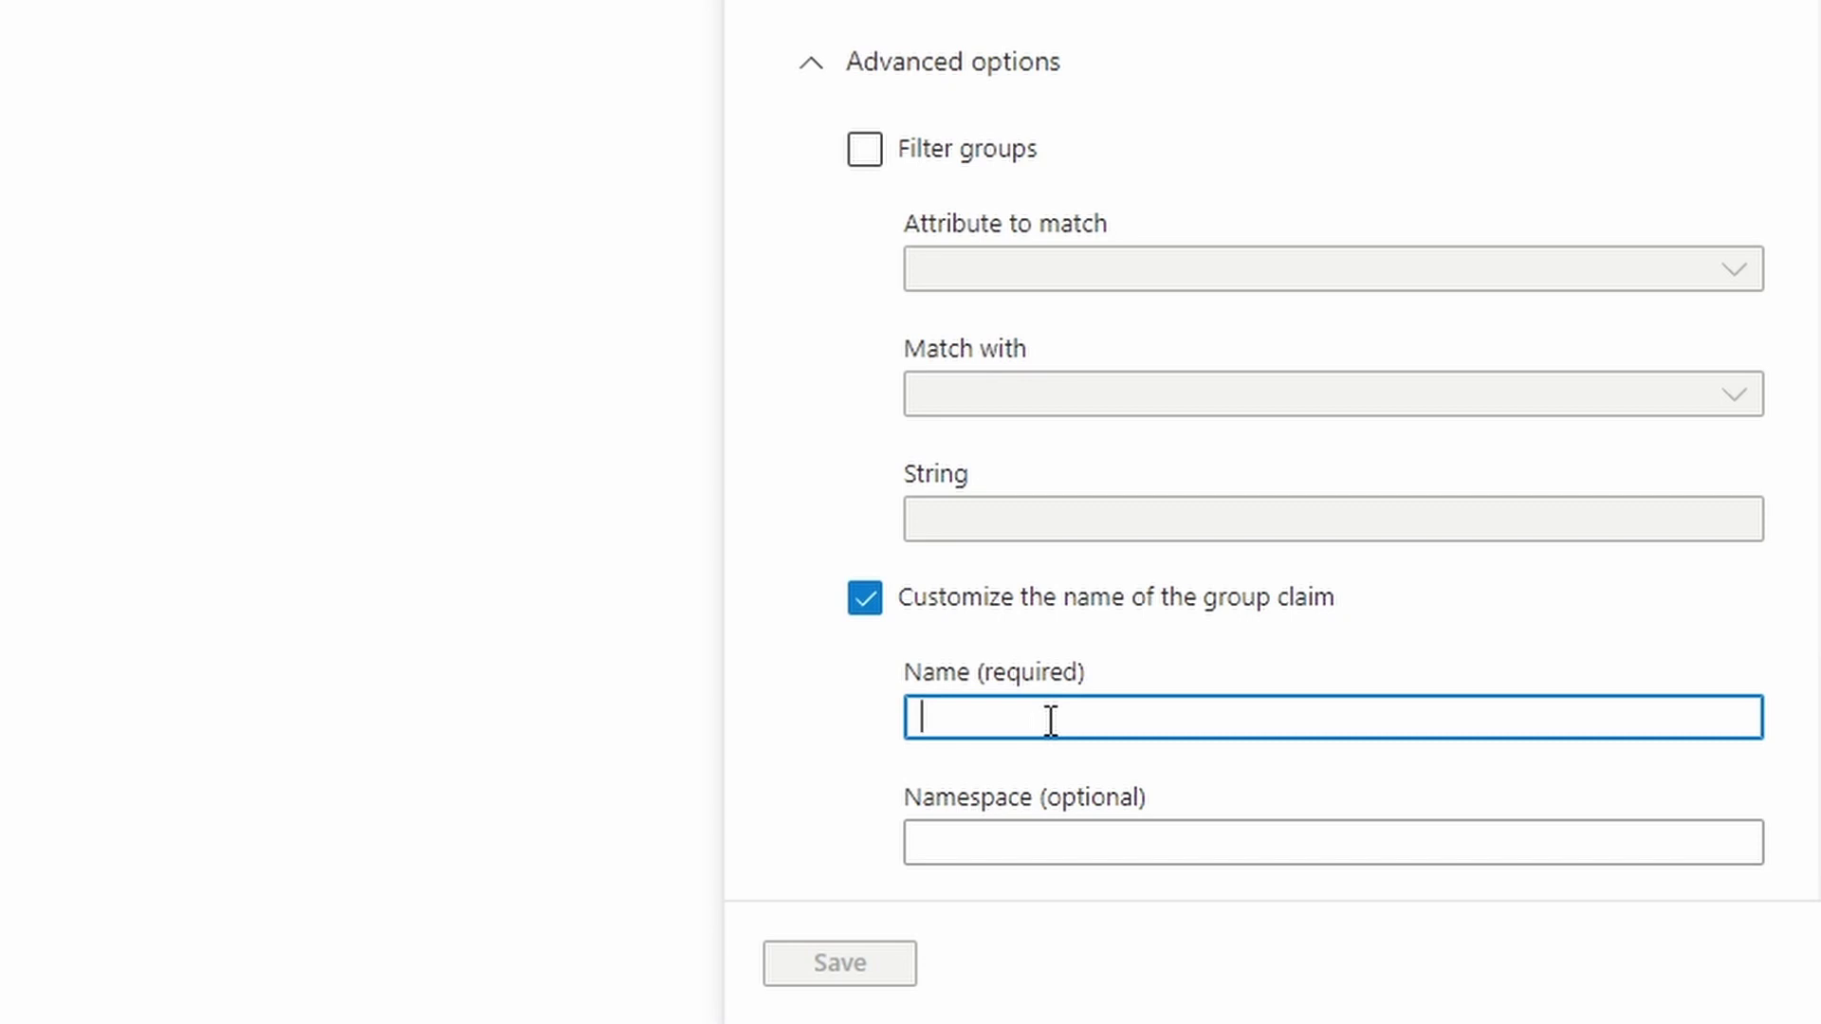
text(group)
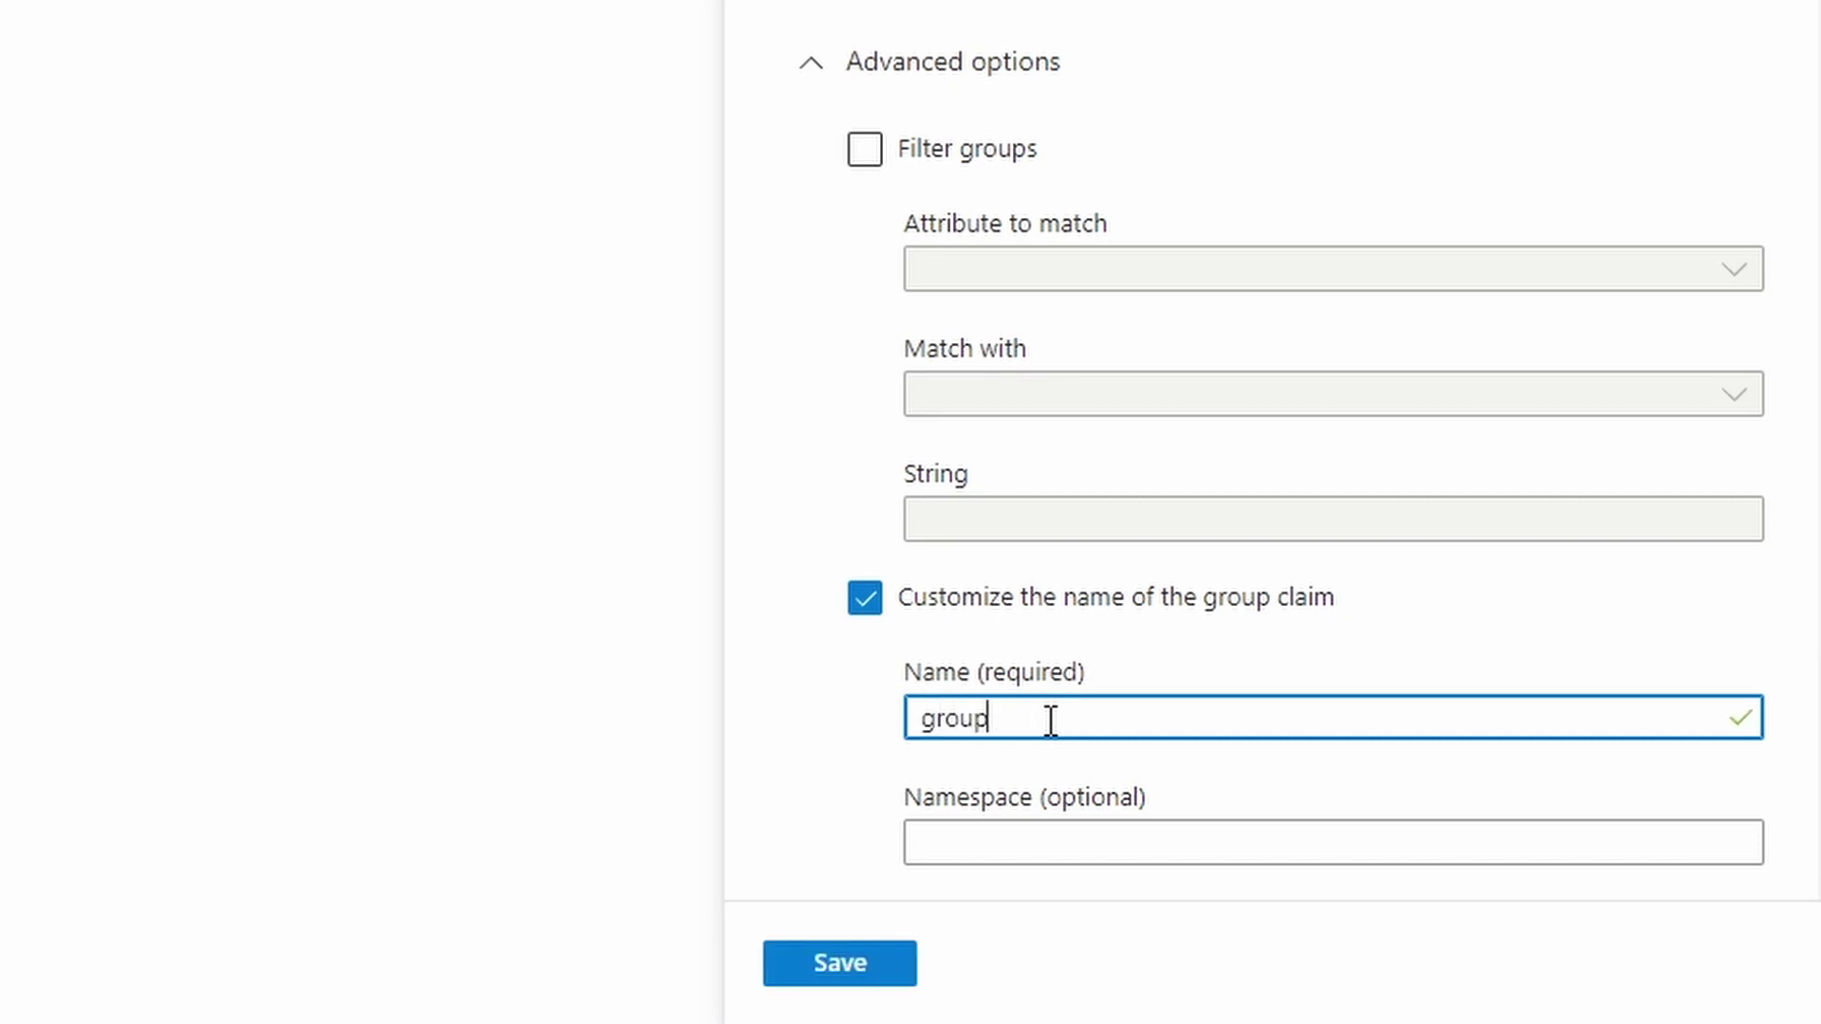
click(856, 960)
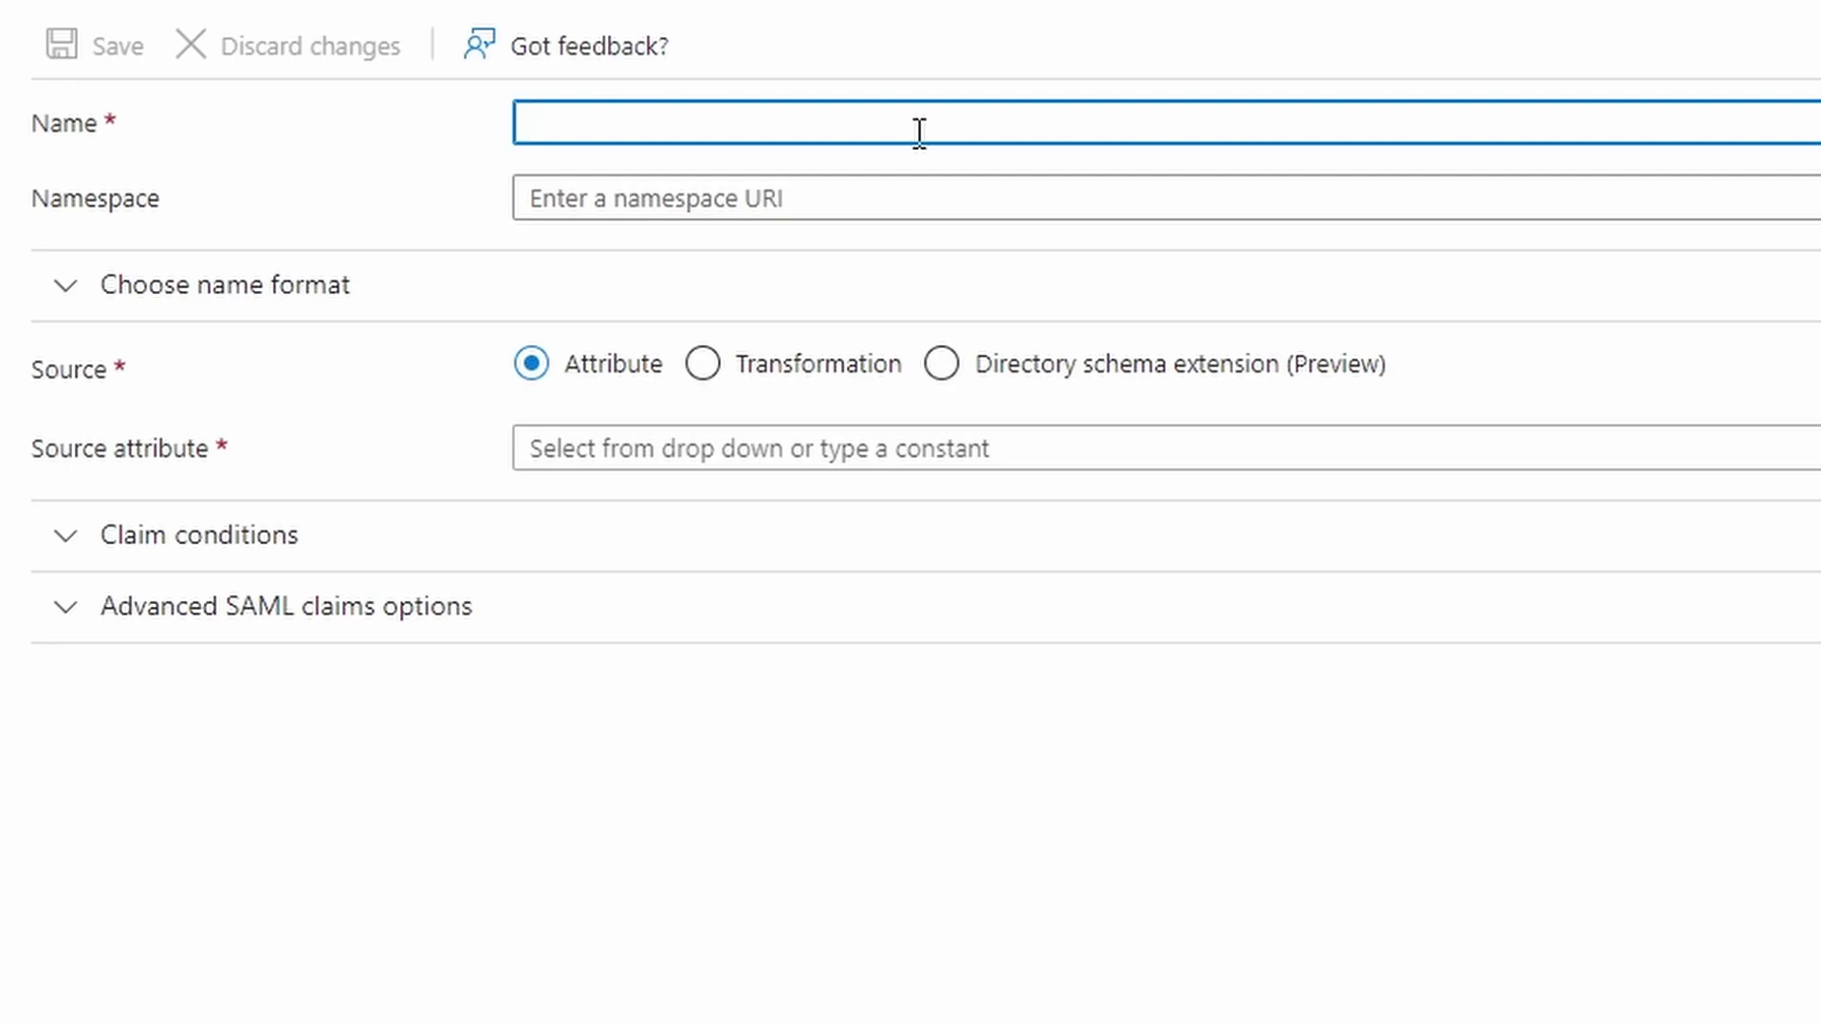
Add a claim named username sourced from user.userprincipalname and save it
text(username)
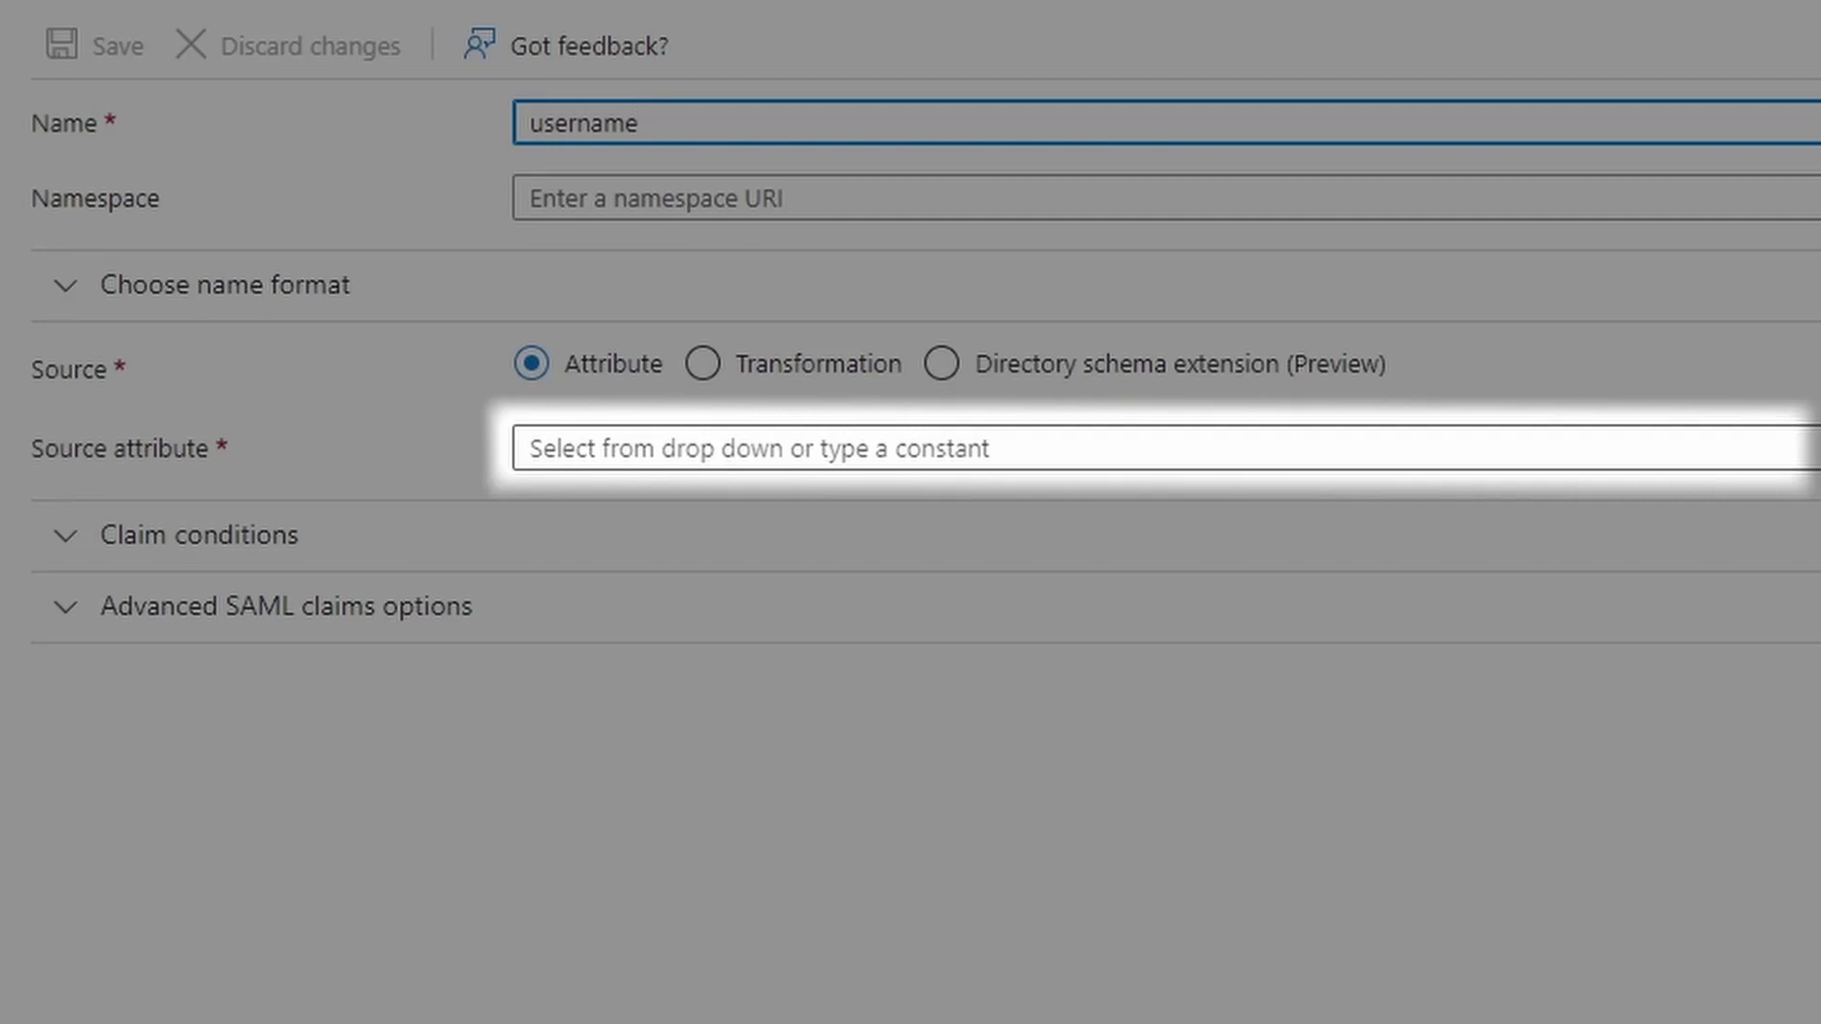
click(948, 448)
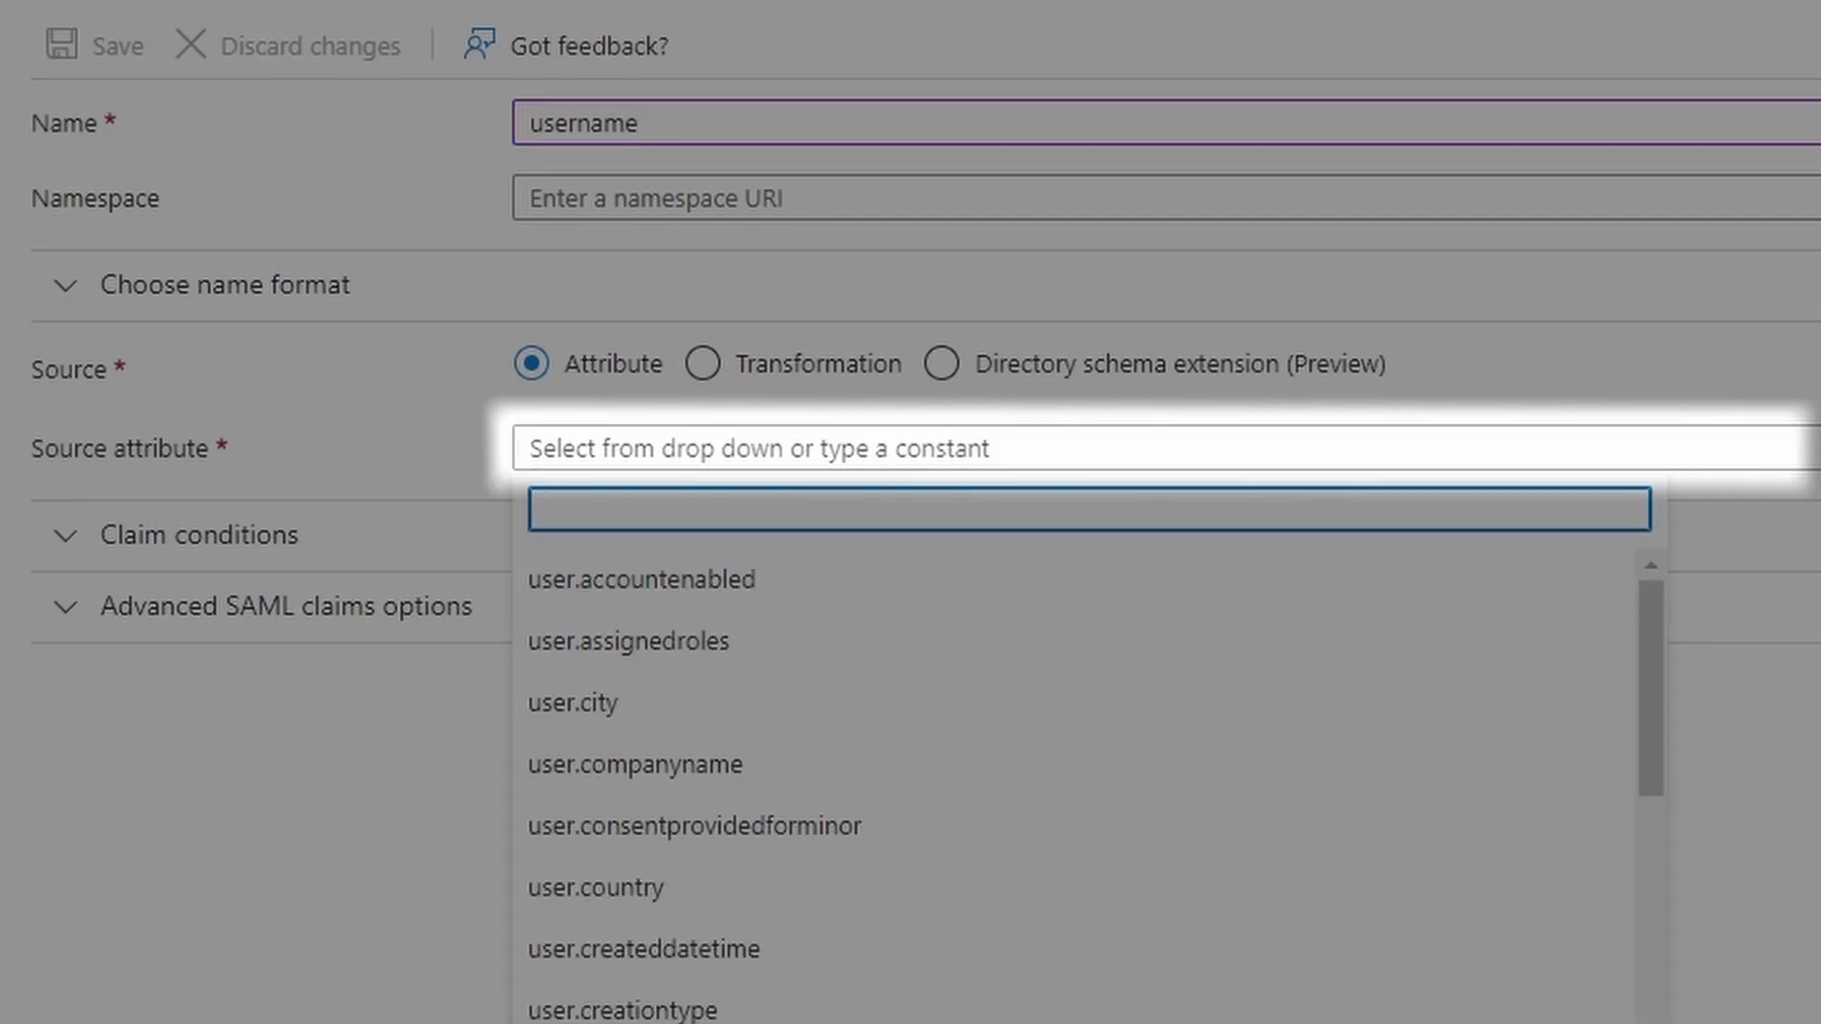
text(princi)
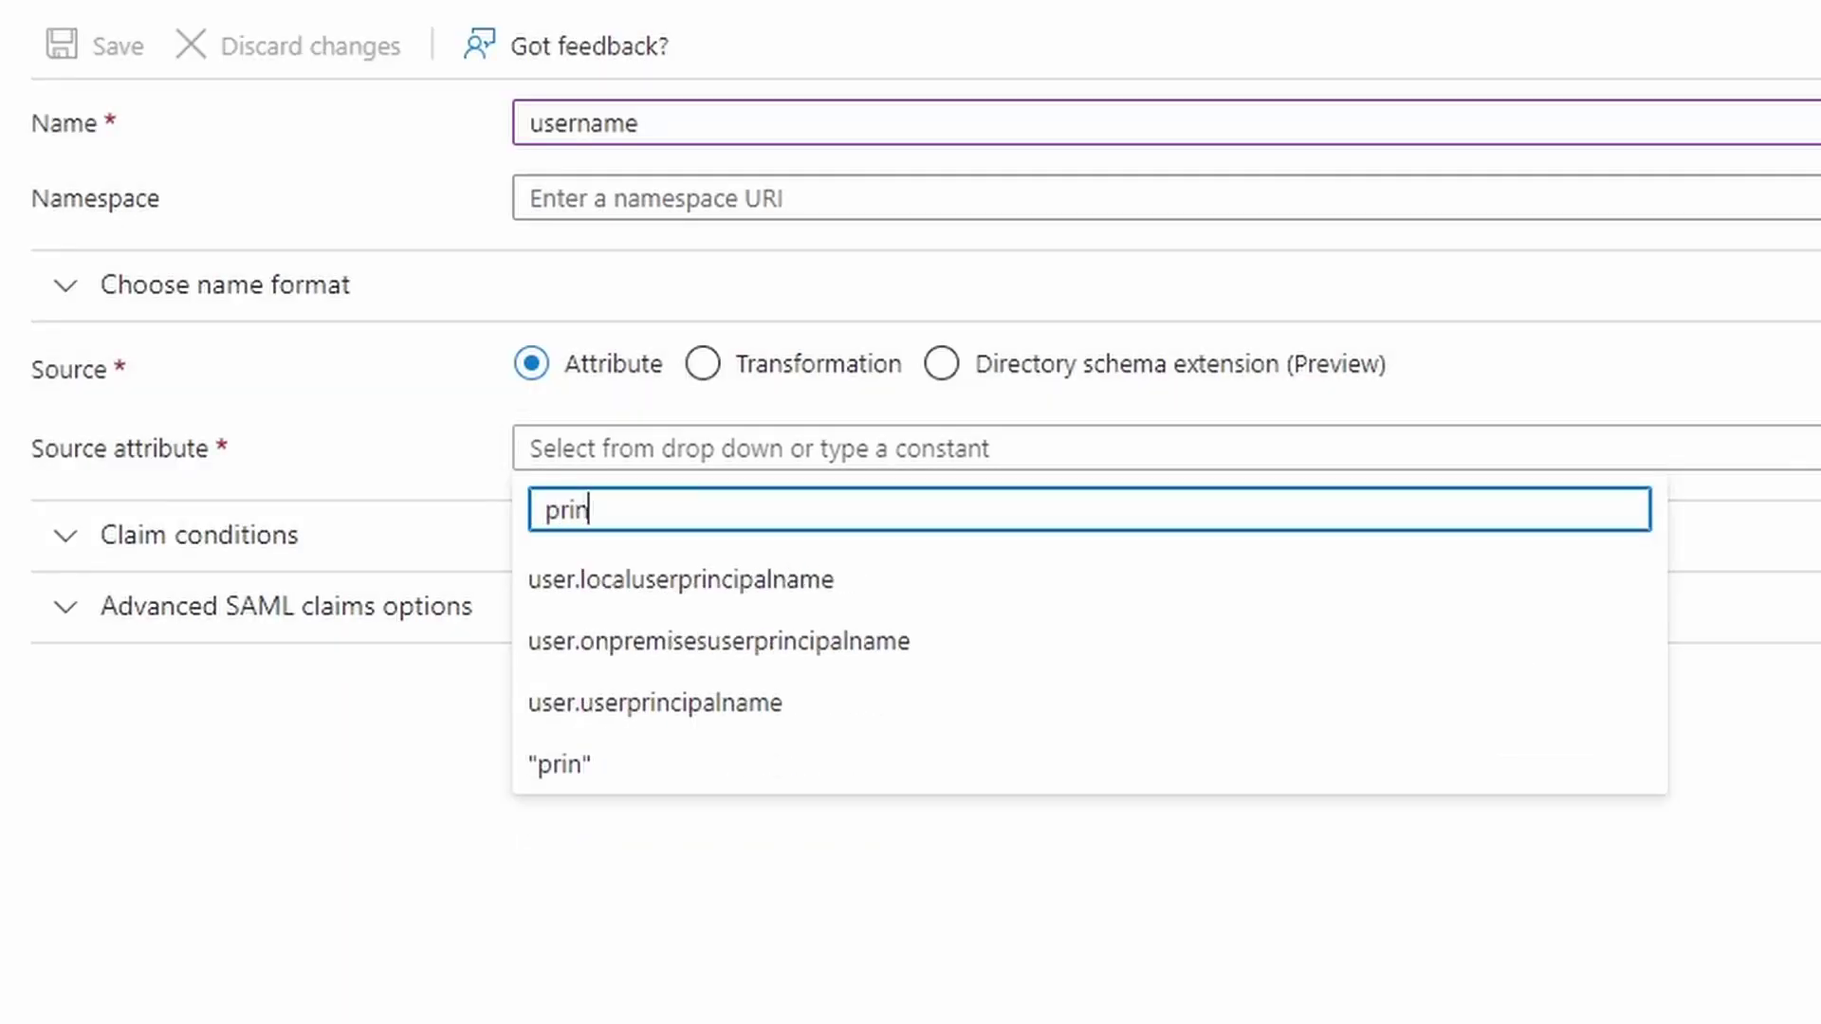
click(749, 713)
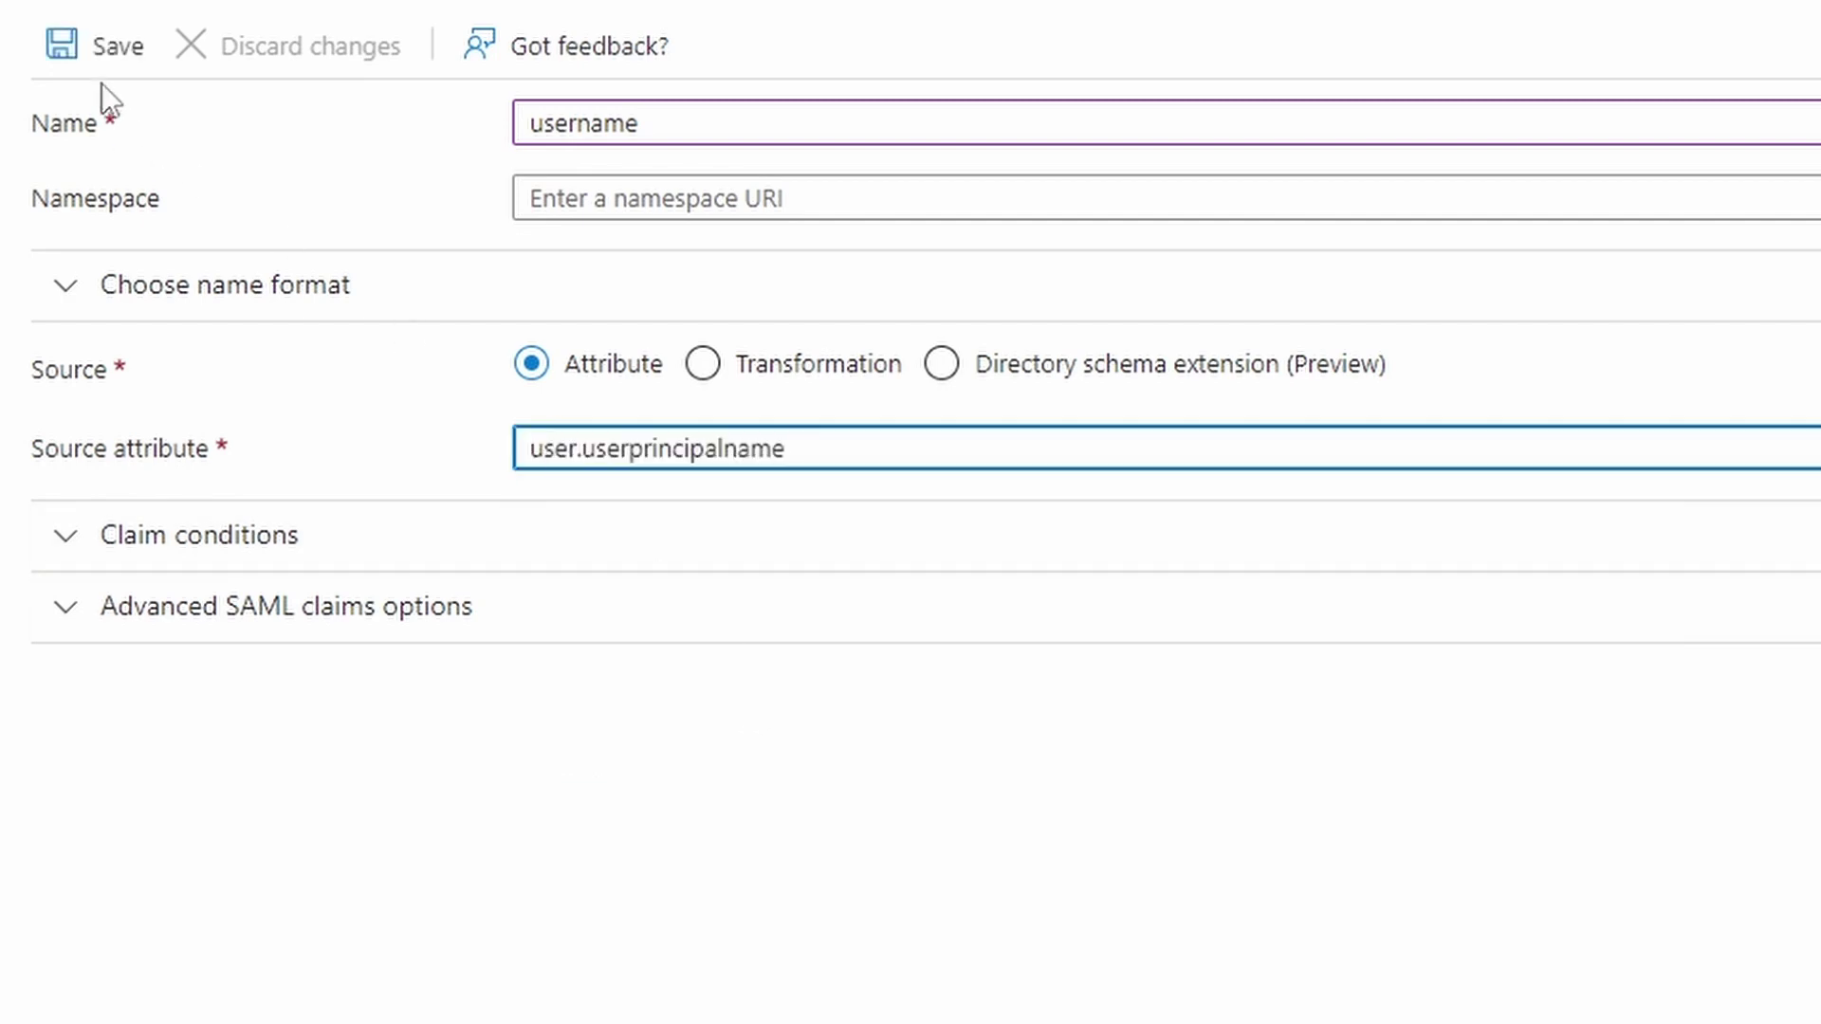
click(95, 50)
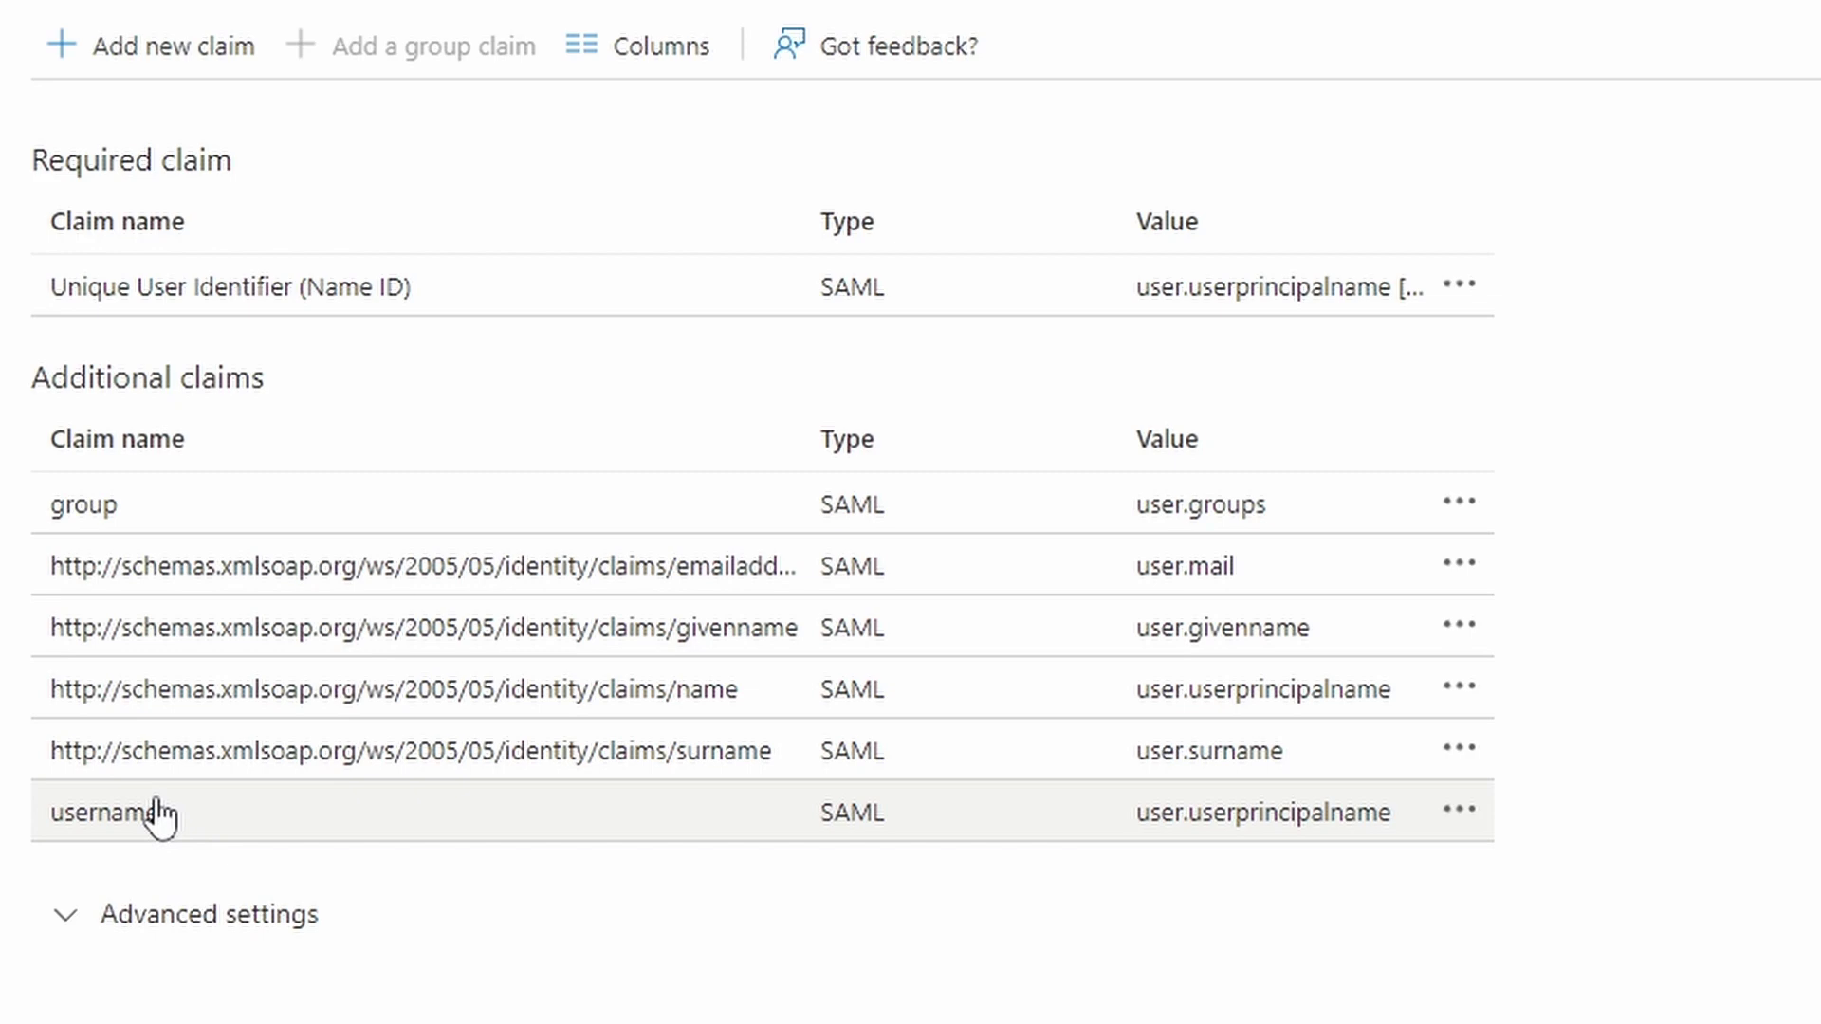
Return to the app's SAML-based single sign-on configuration page
scroll(654, 187, up, 2)
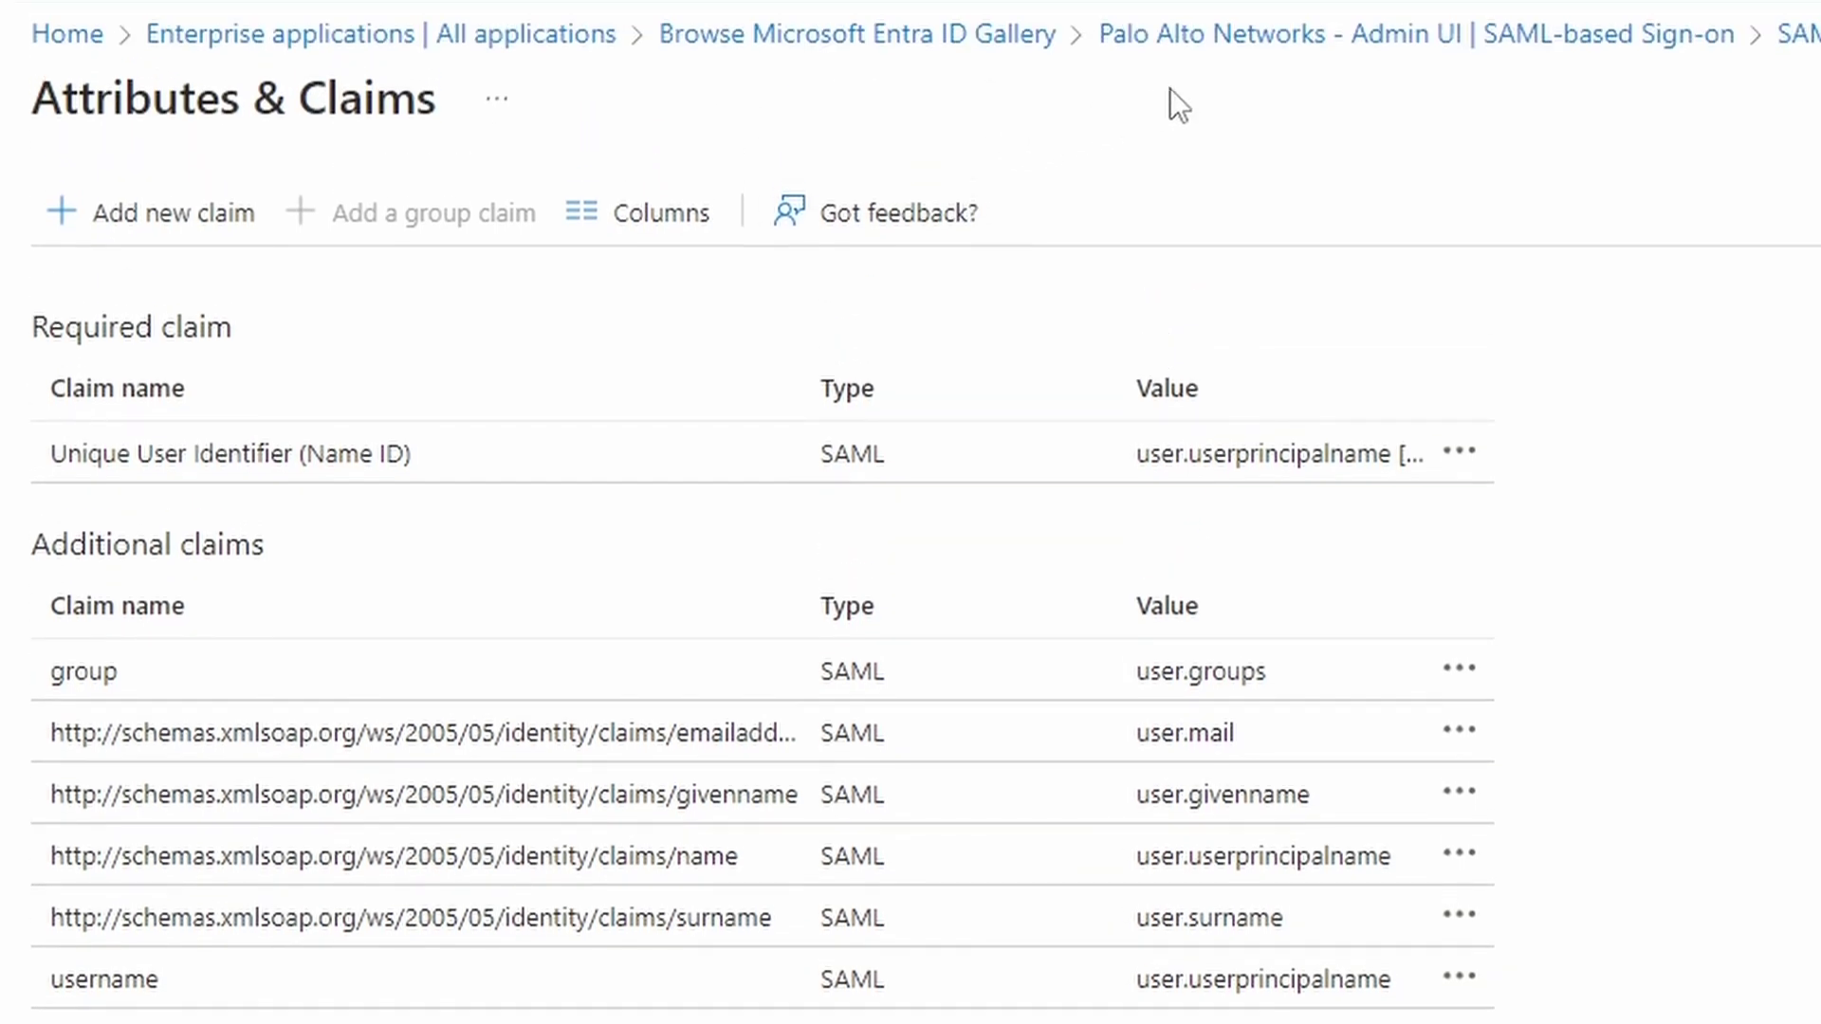
click(1242, 49)
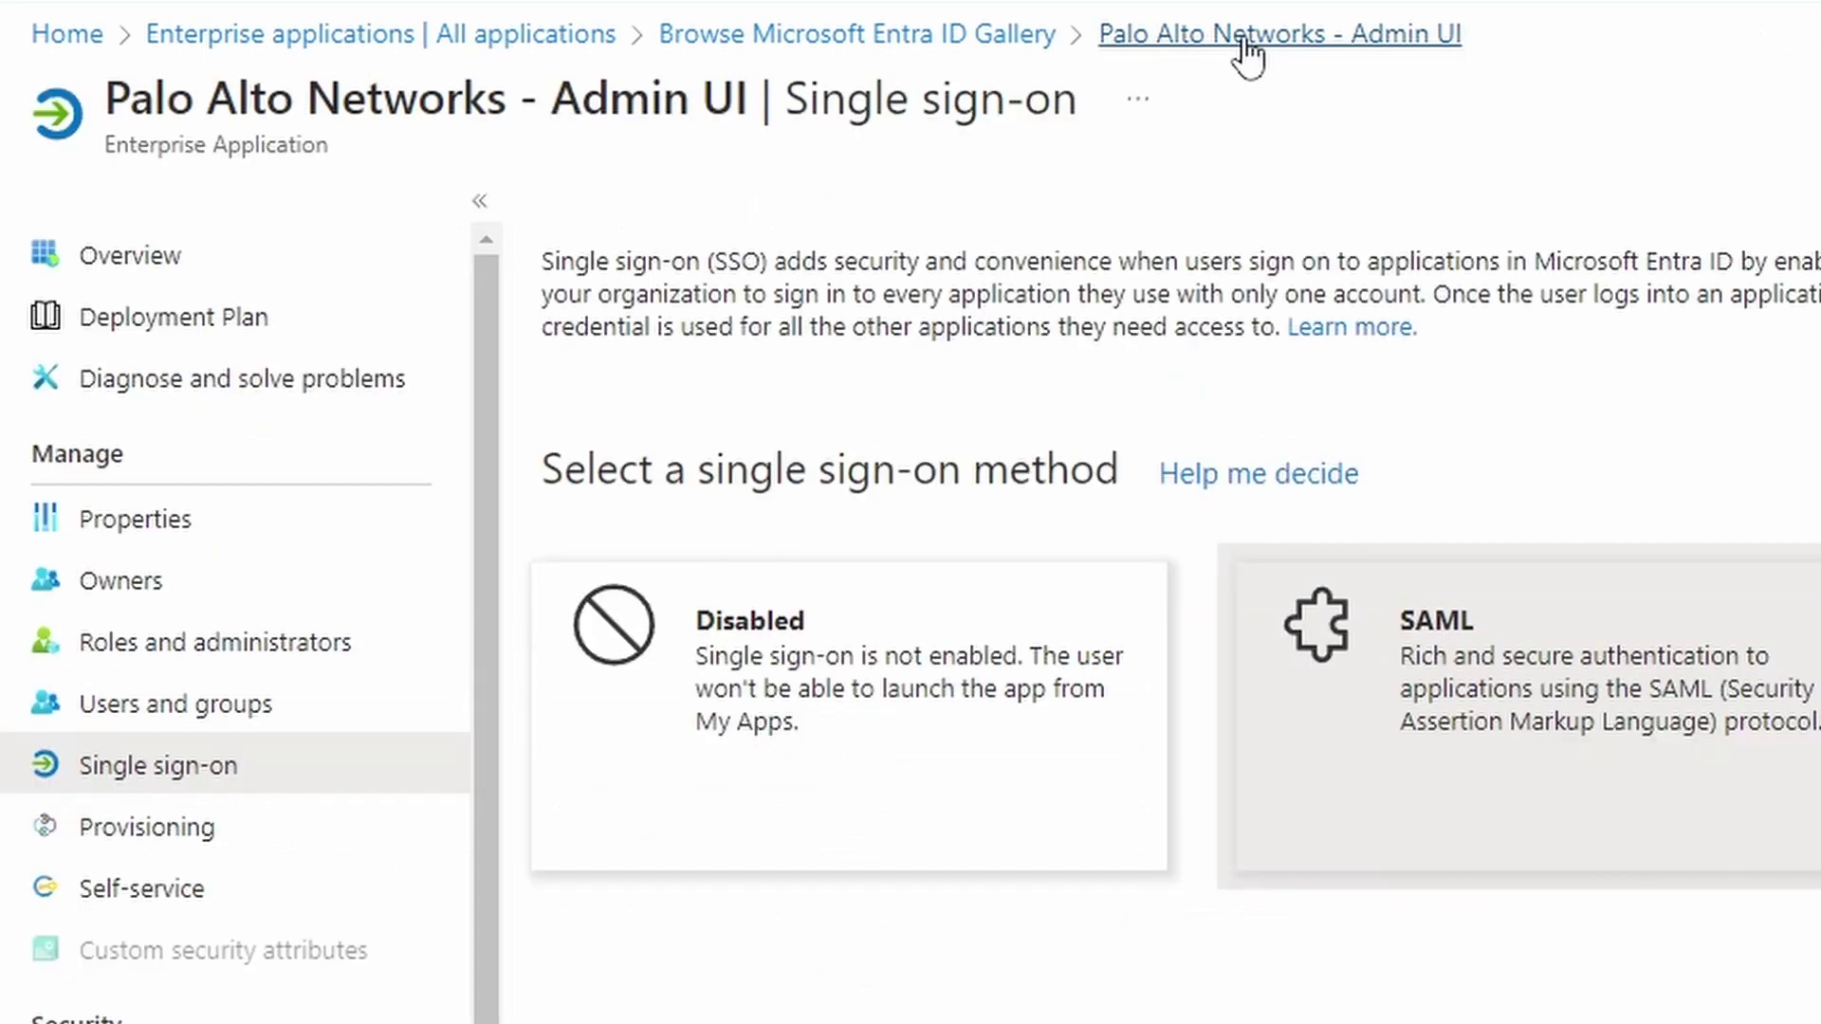
scroll(496, 468, down, 2)
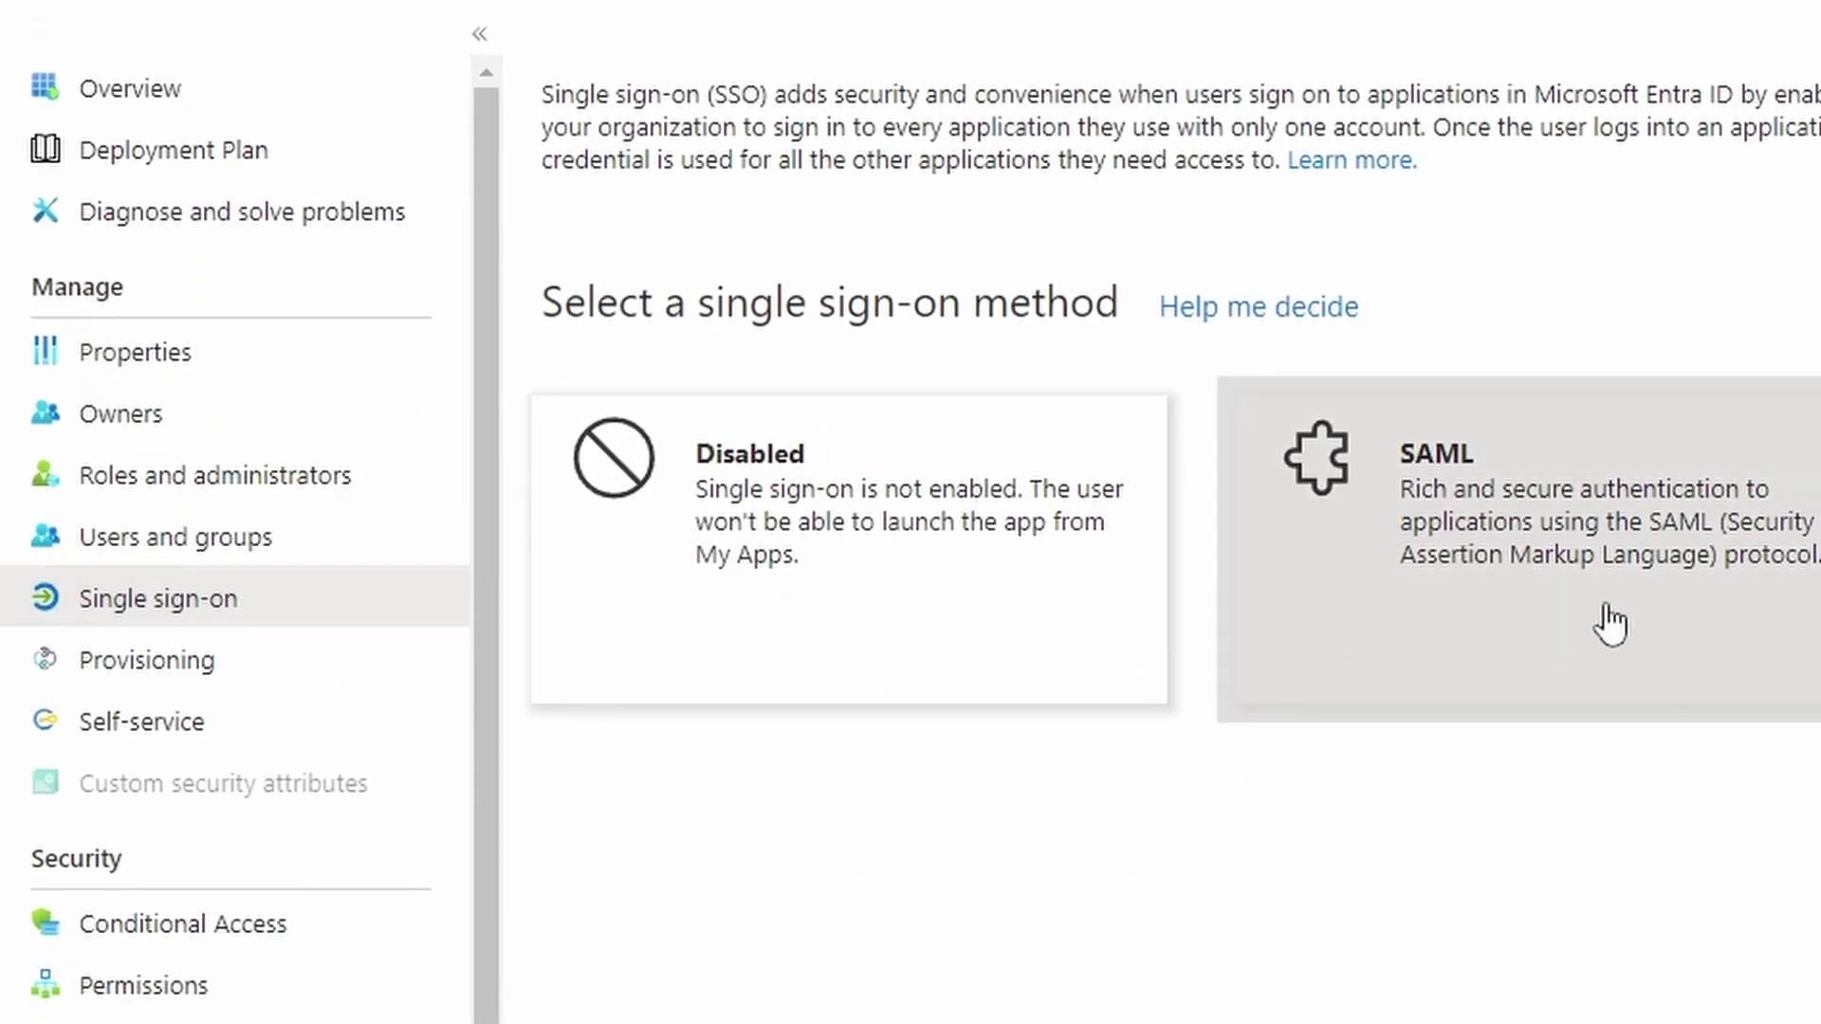
click(1607, 566)
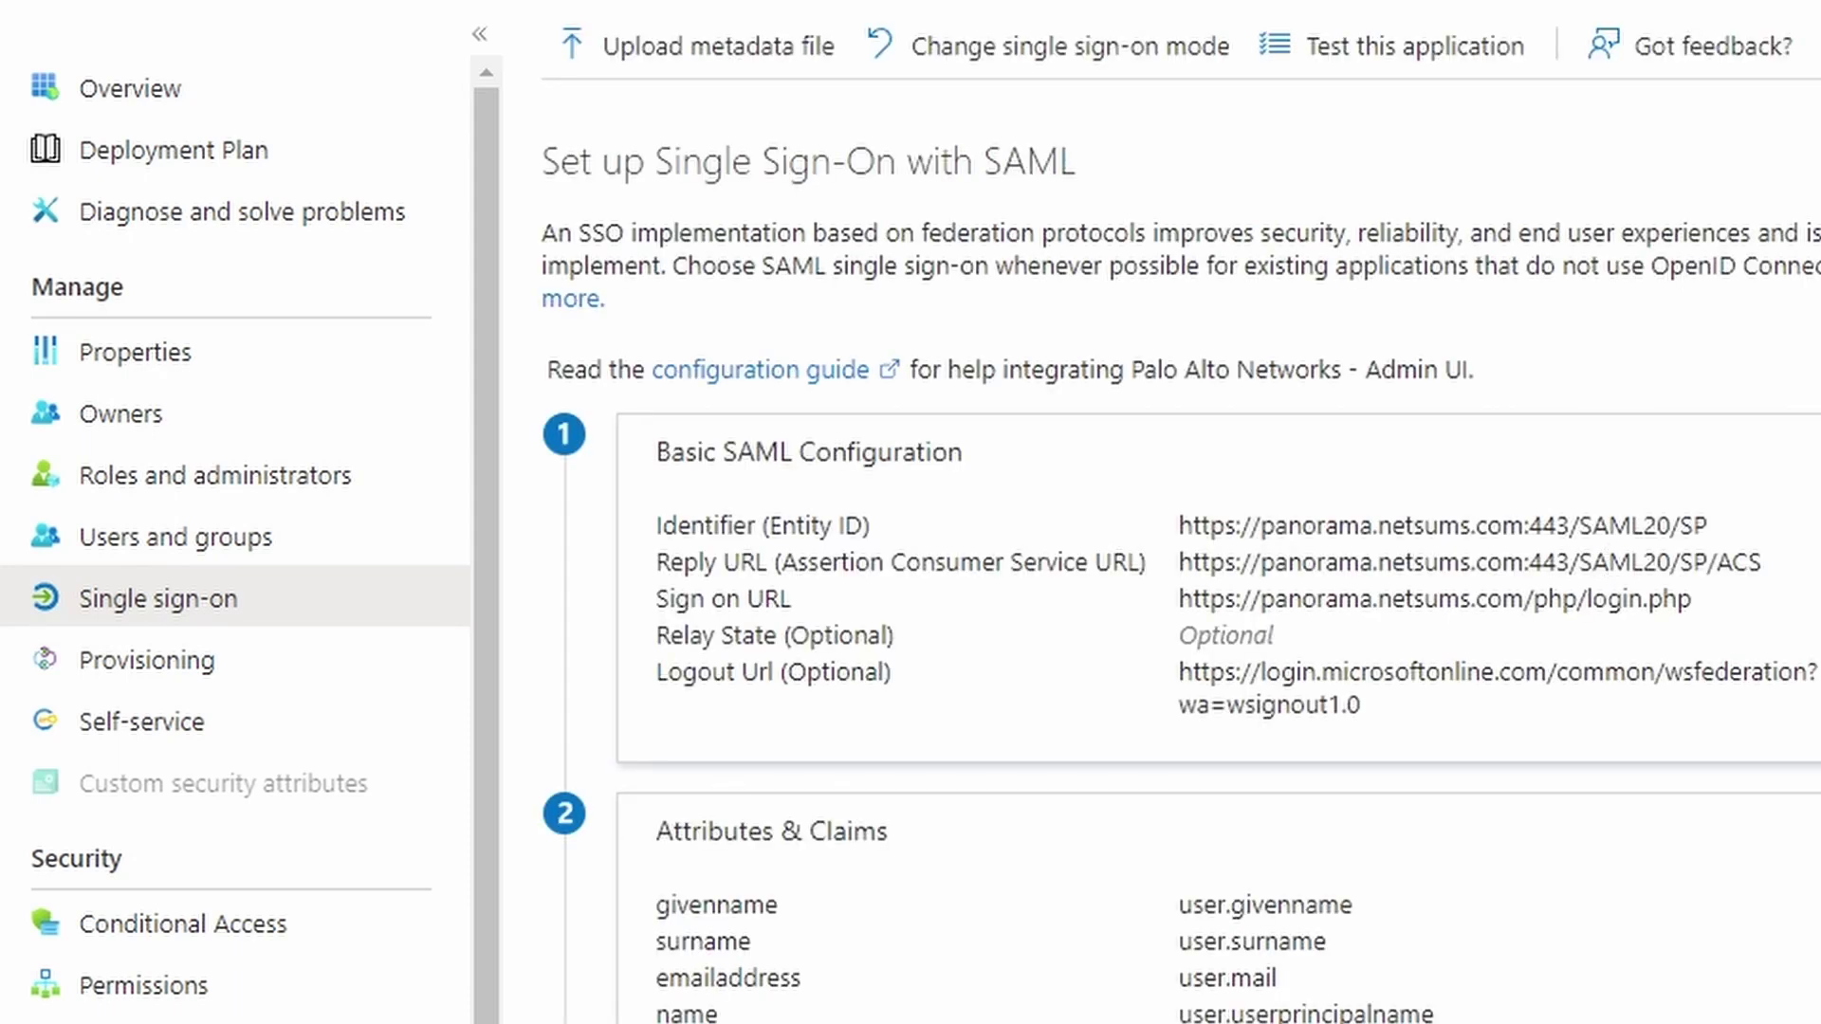
scroll(1788, 461, down, 9)
scroll(1789, 464, up, 5)
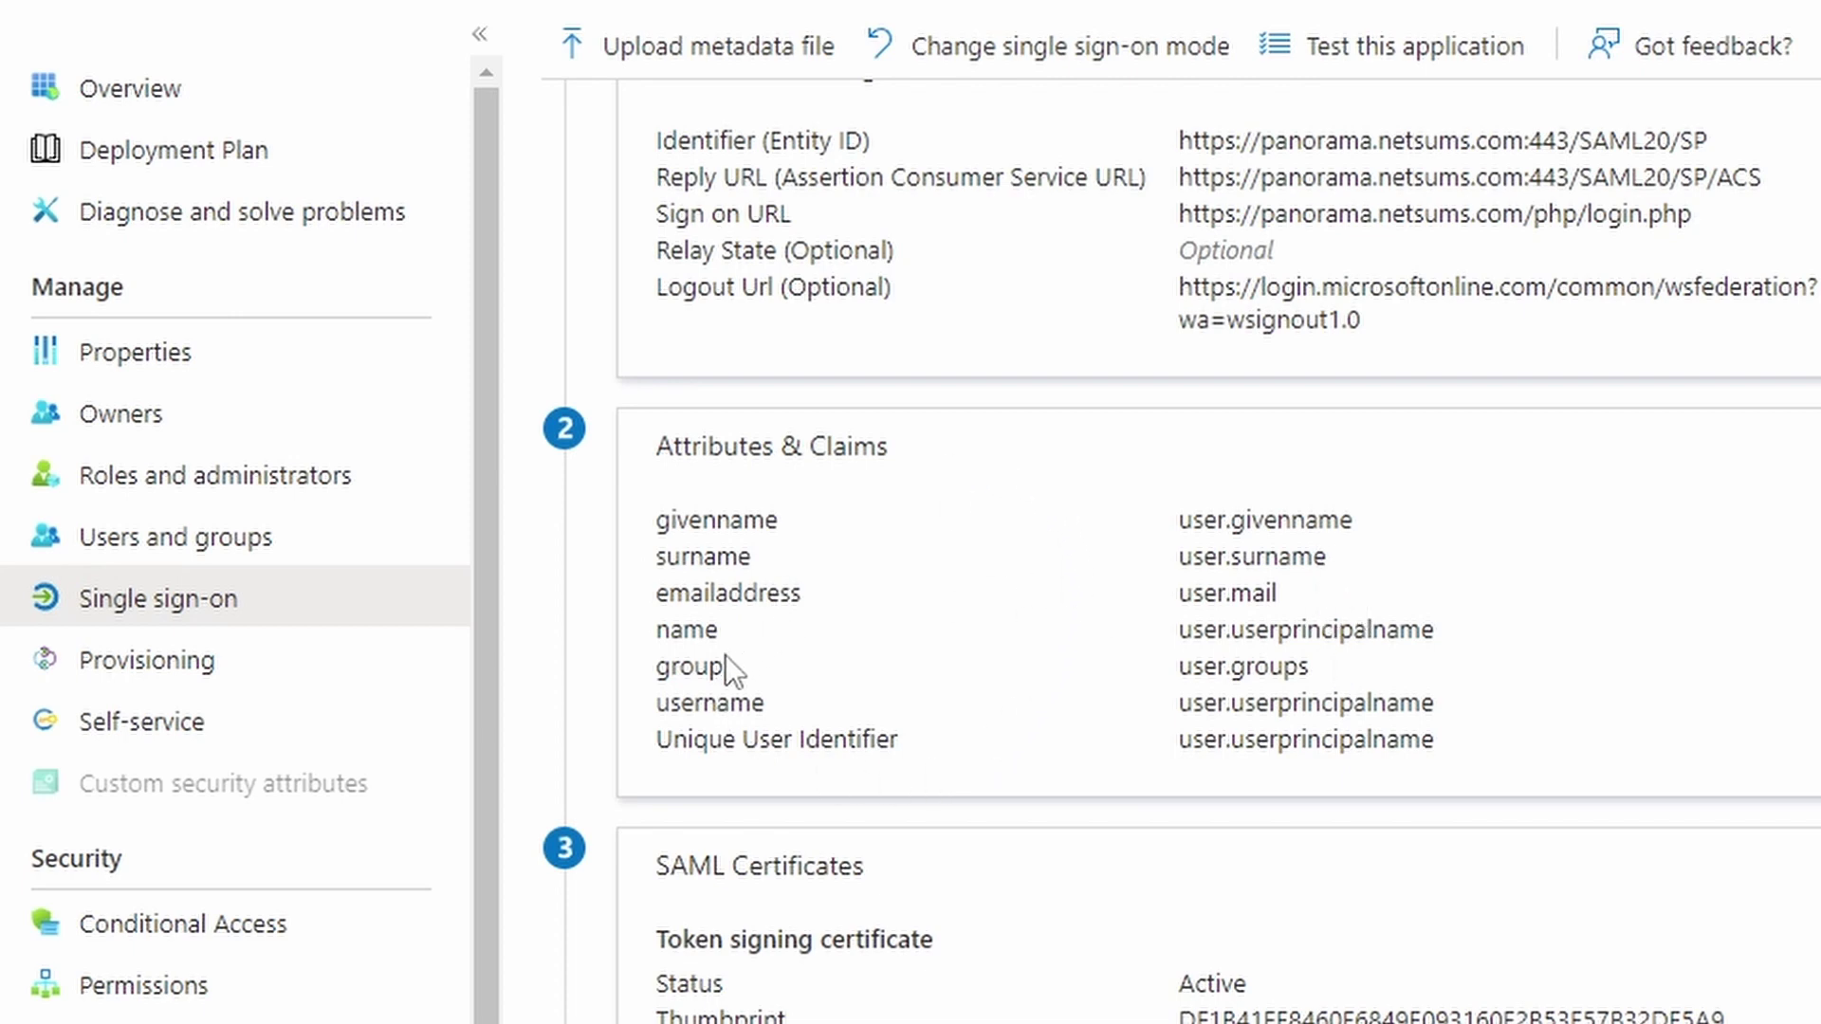
Check the group and username claims in the summary, then download the Federation Metadata XML
double_click(690, 667)
double_click(721, 703)
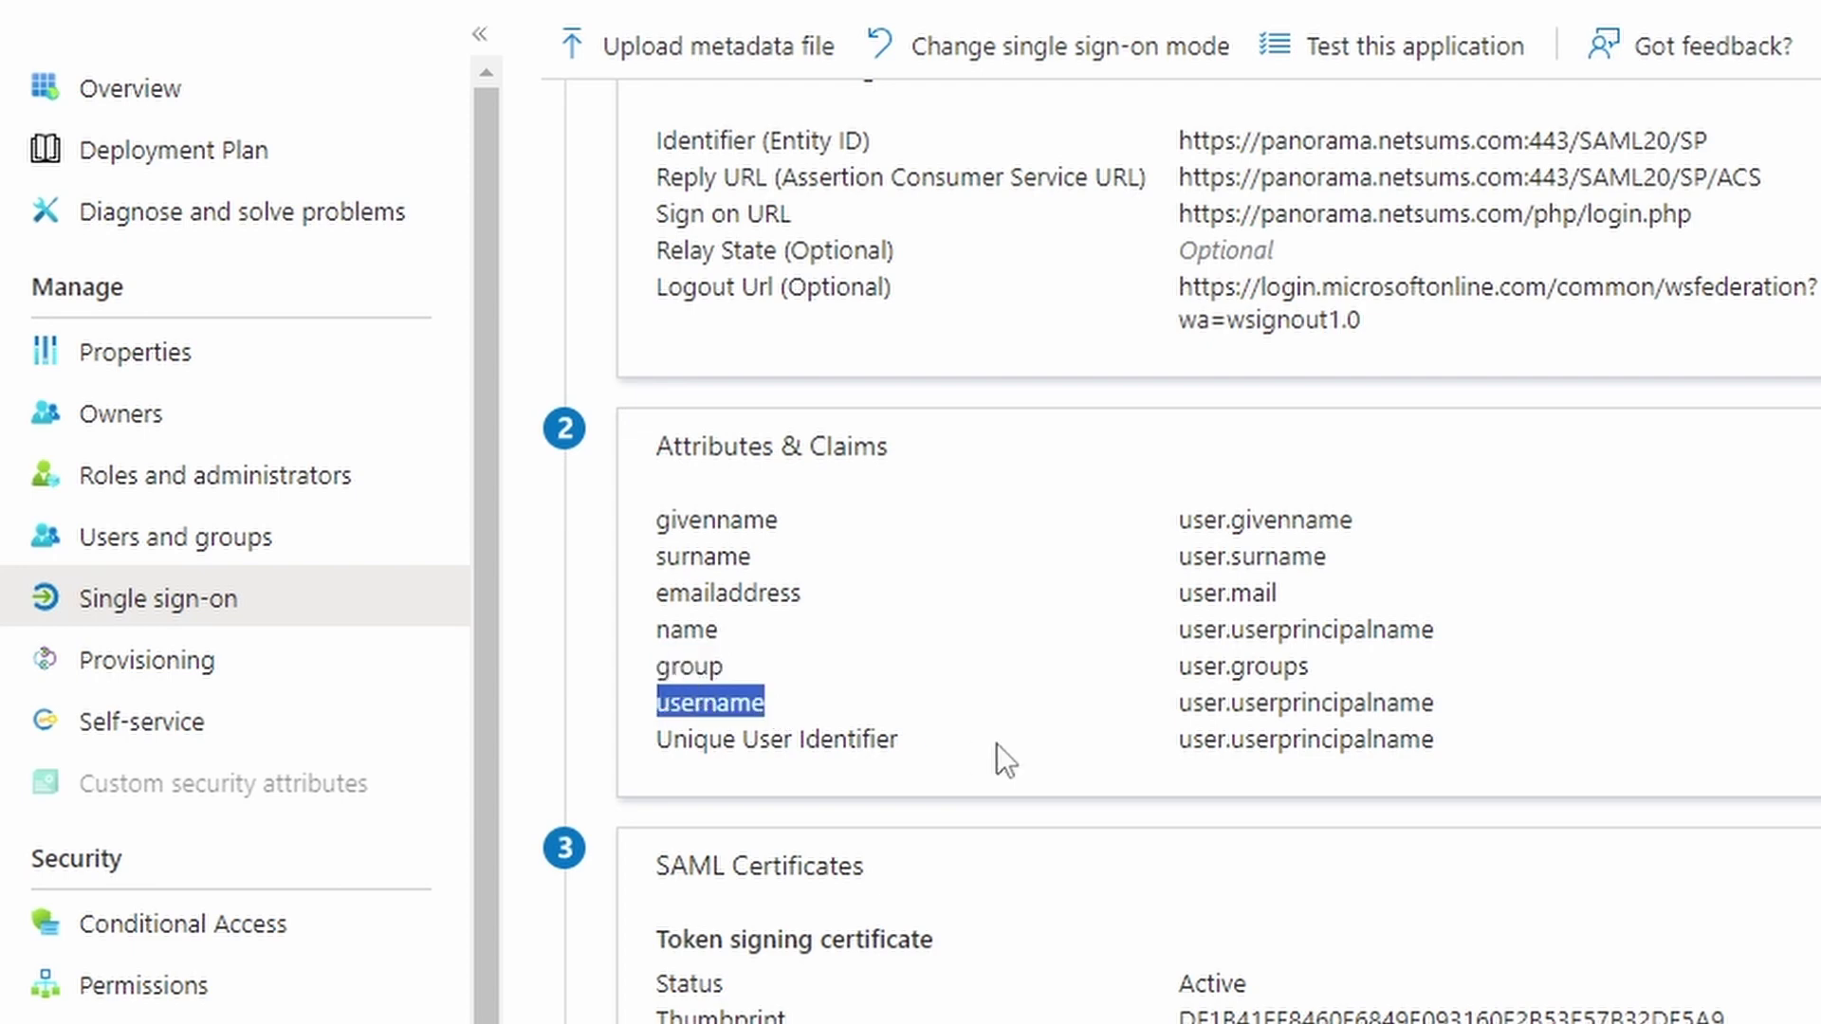
scroll(997, 744, down, 1)
scroll(998, 743, down, 3)
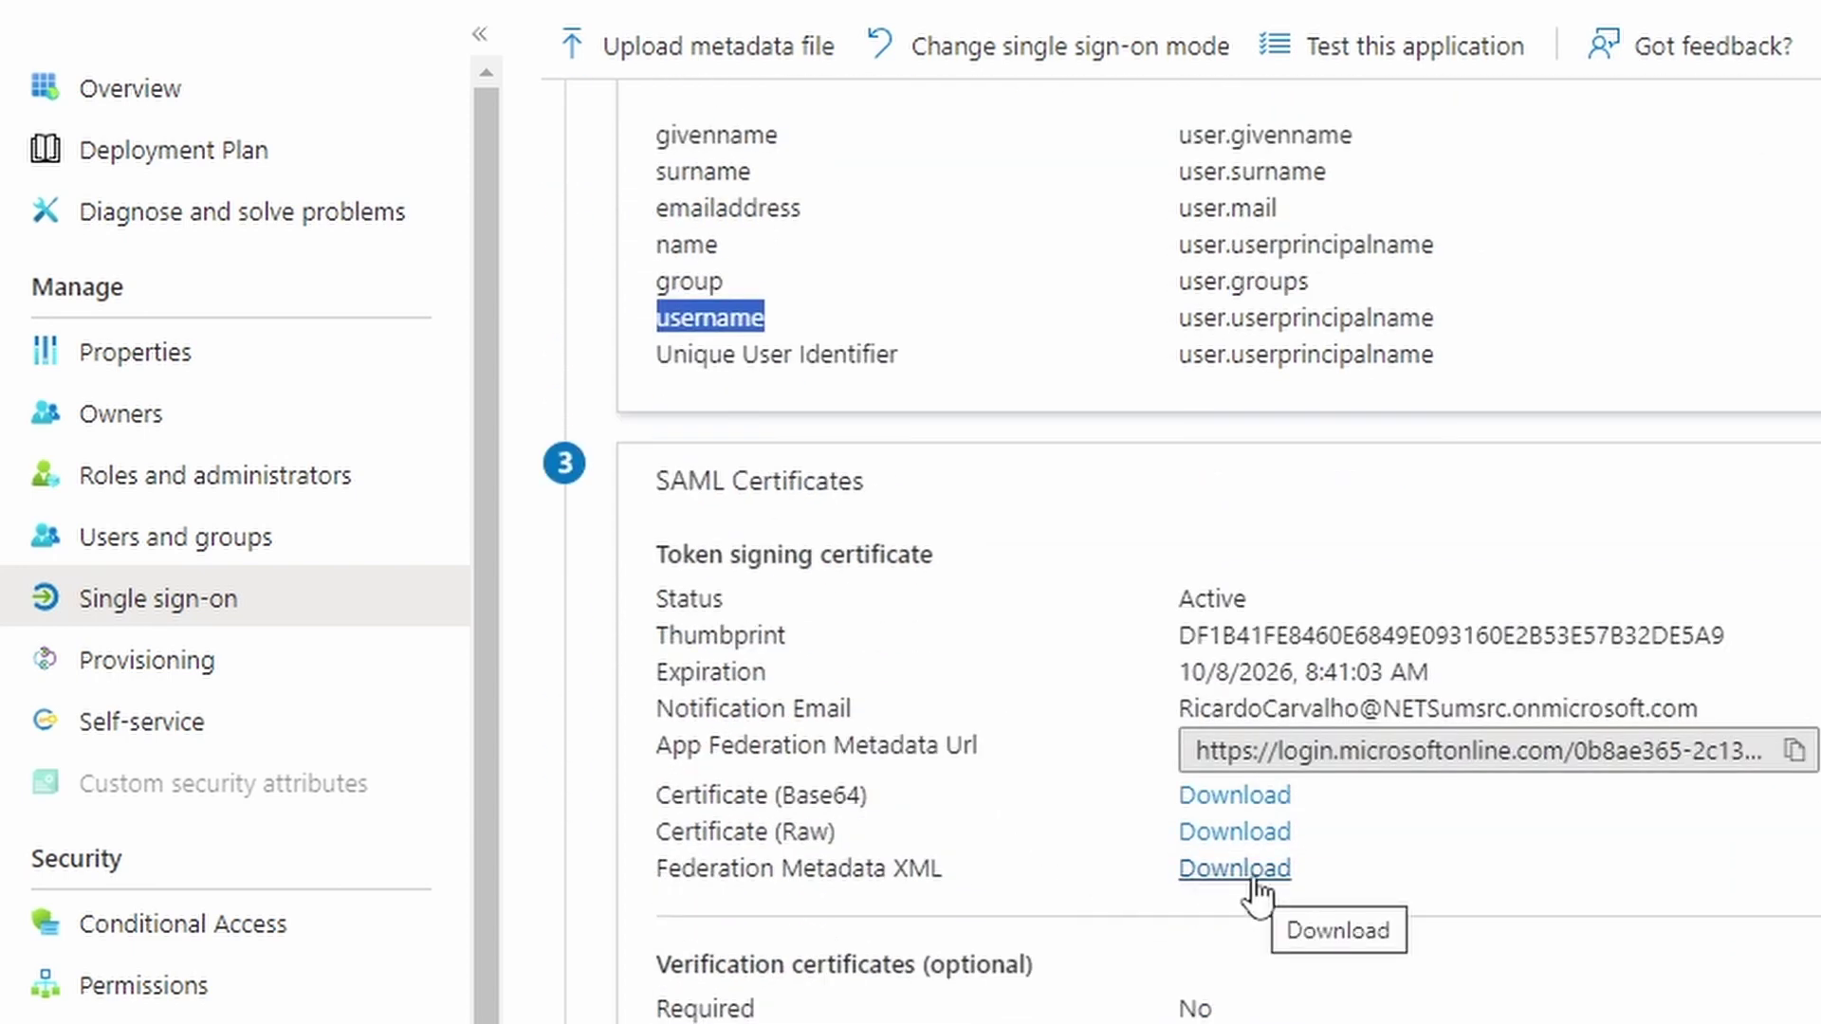
click(1254, 880)
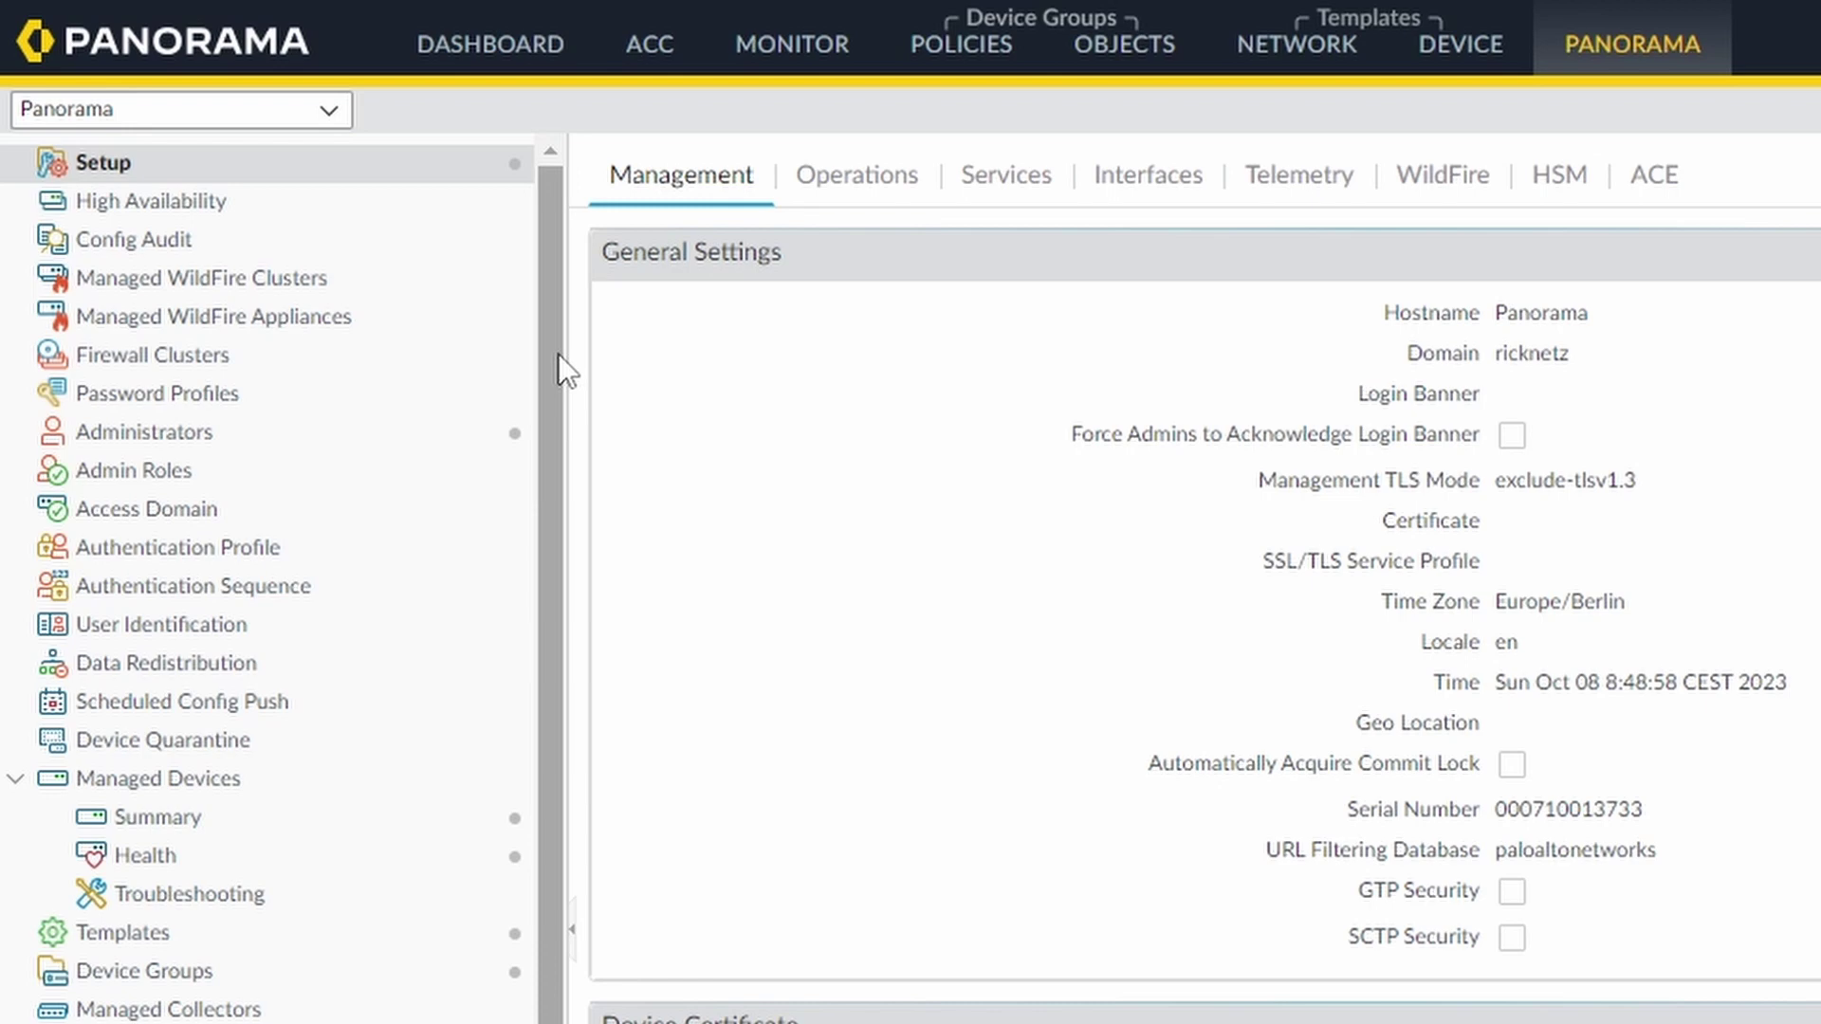
Import IdP profile saml-azure from 'Palo Alto Networks - Admin UI.xml' without validating the IdP certificate
drag(558, 353, 557, 947)
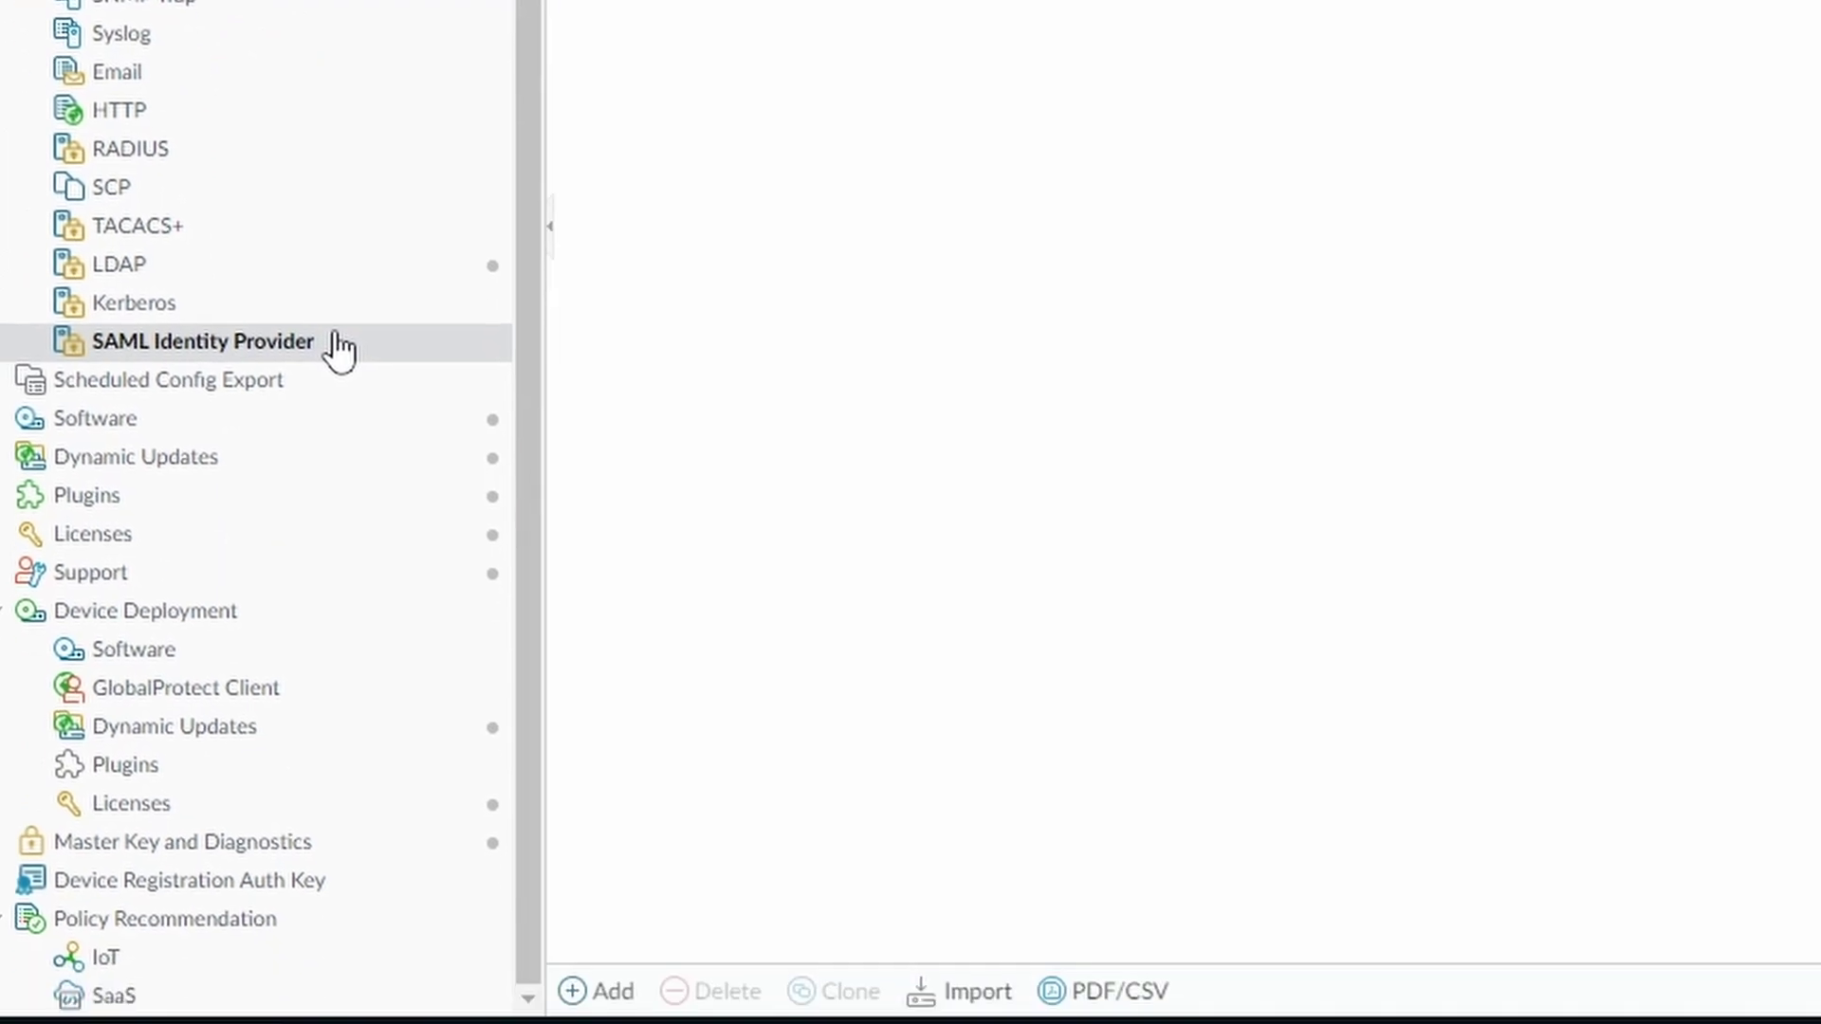
click(969, 1003)
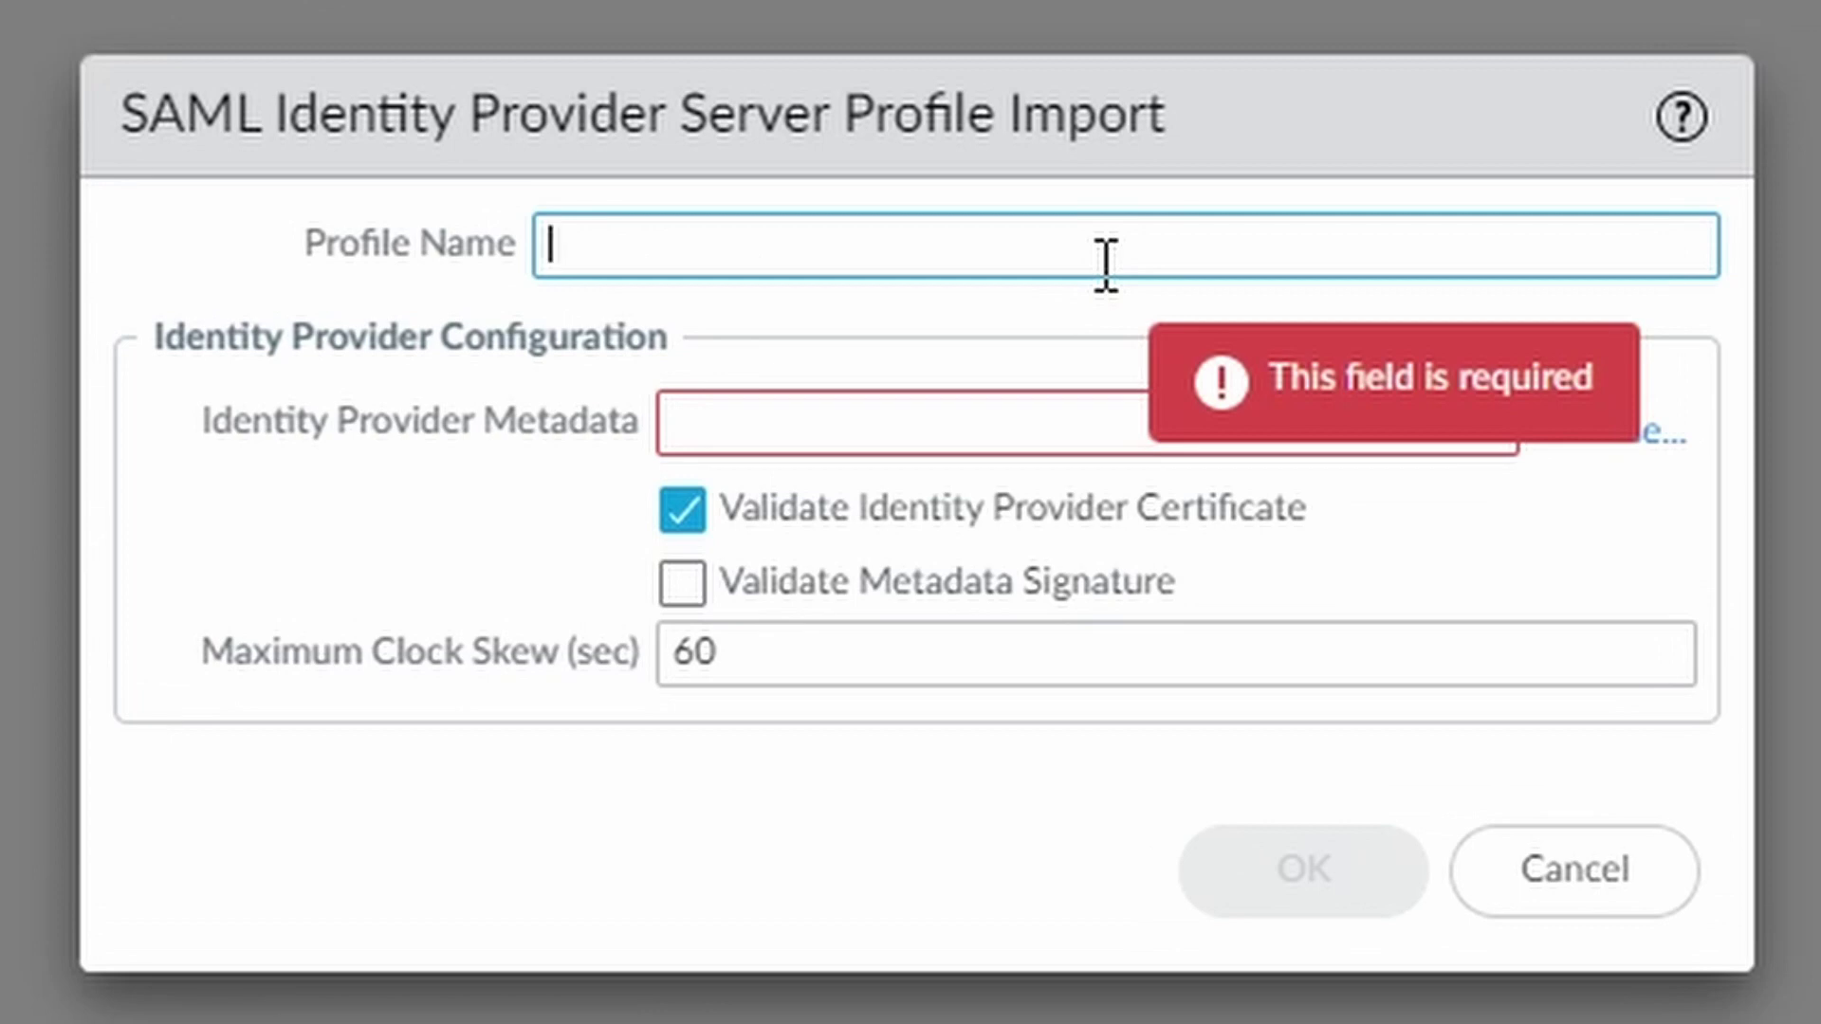
text(m)
key(BackSpace)
text(saml-azure)
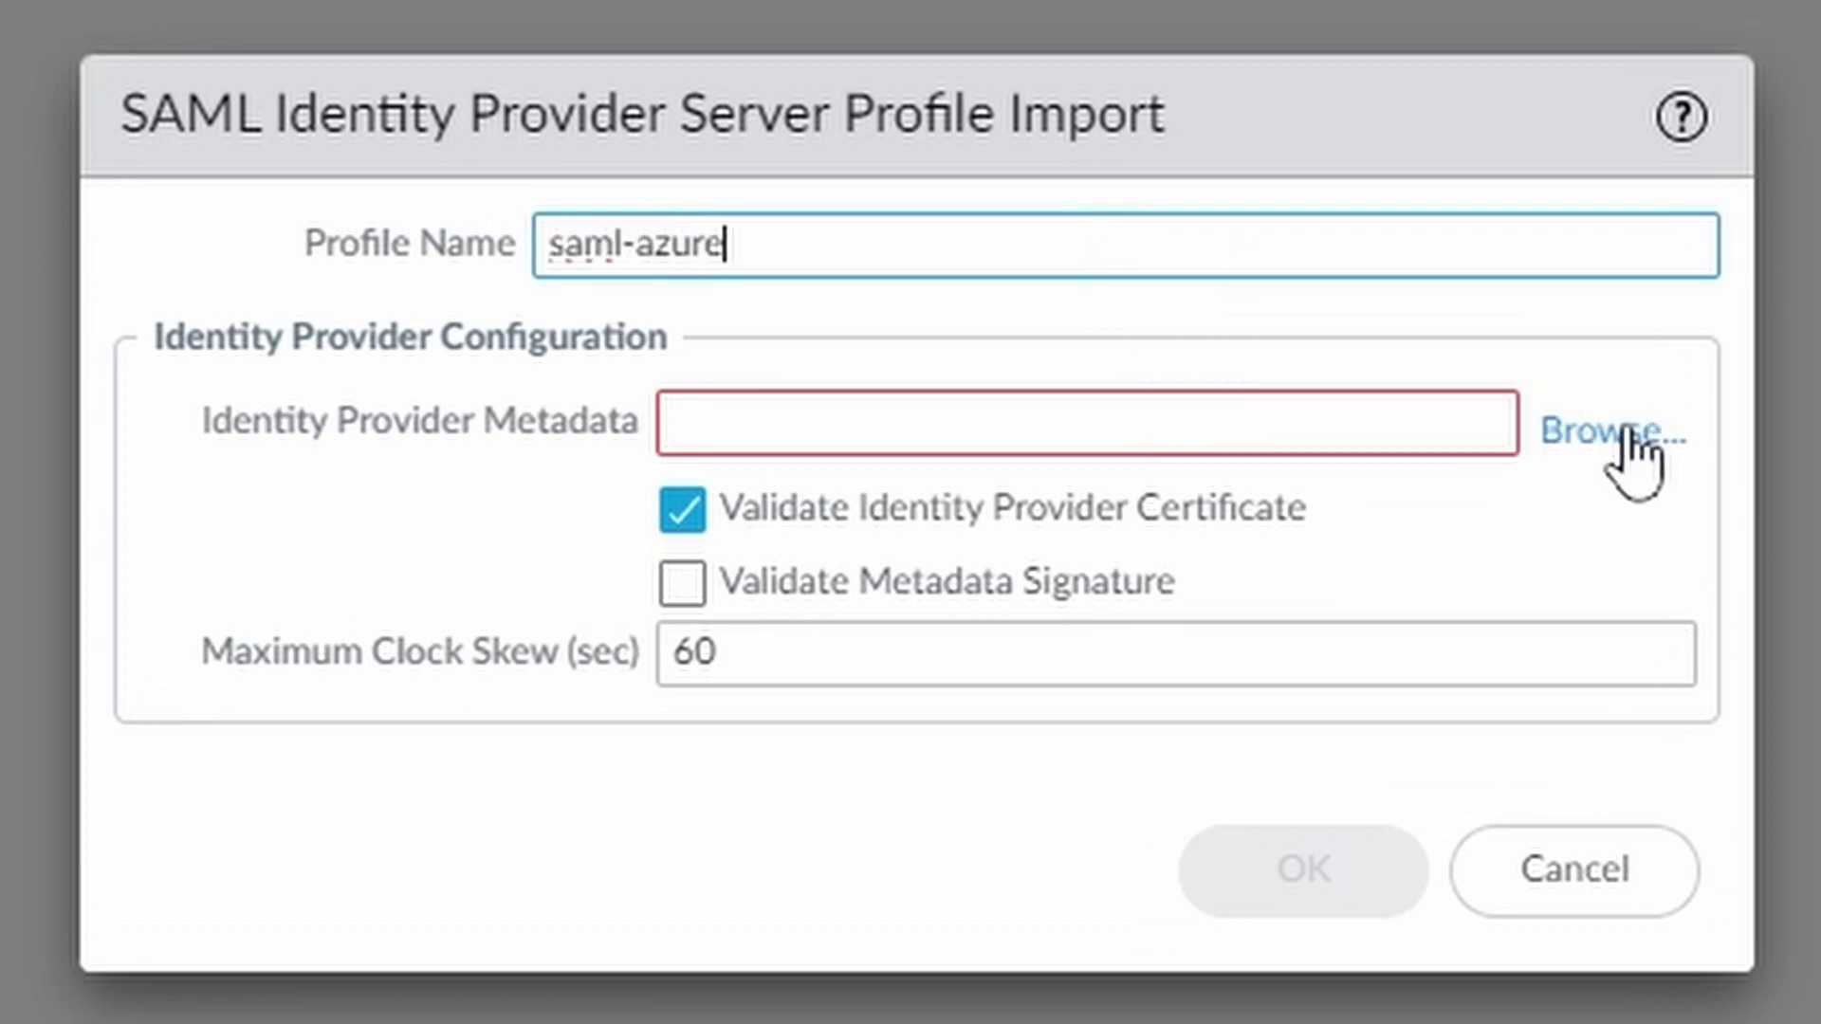
click(1624, 432)
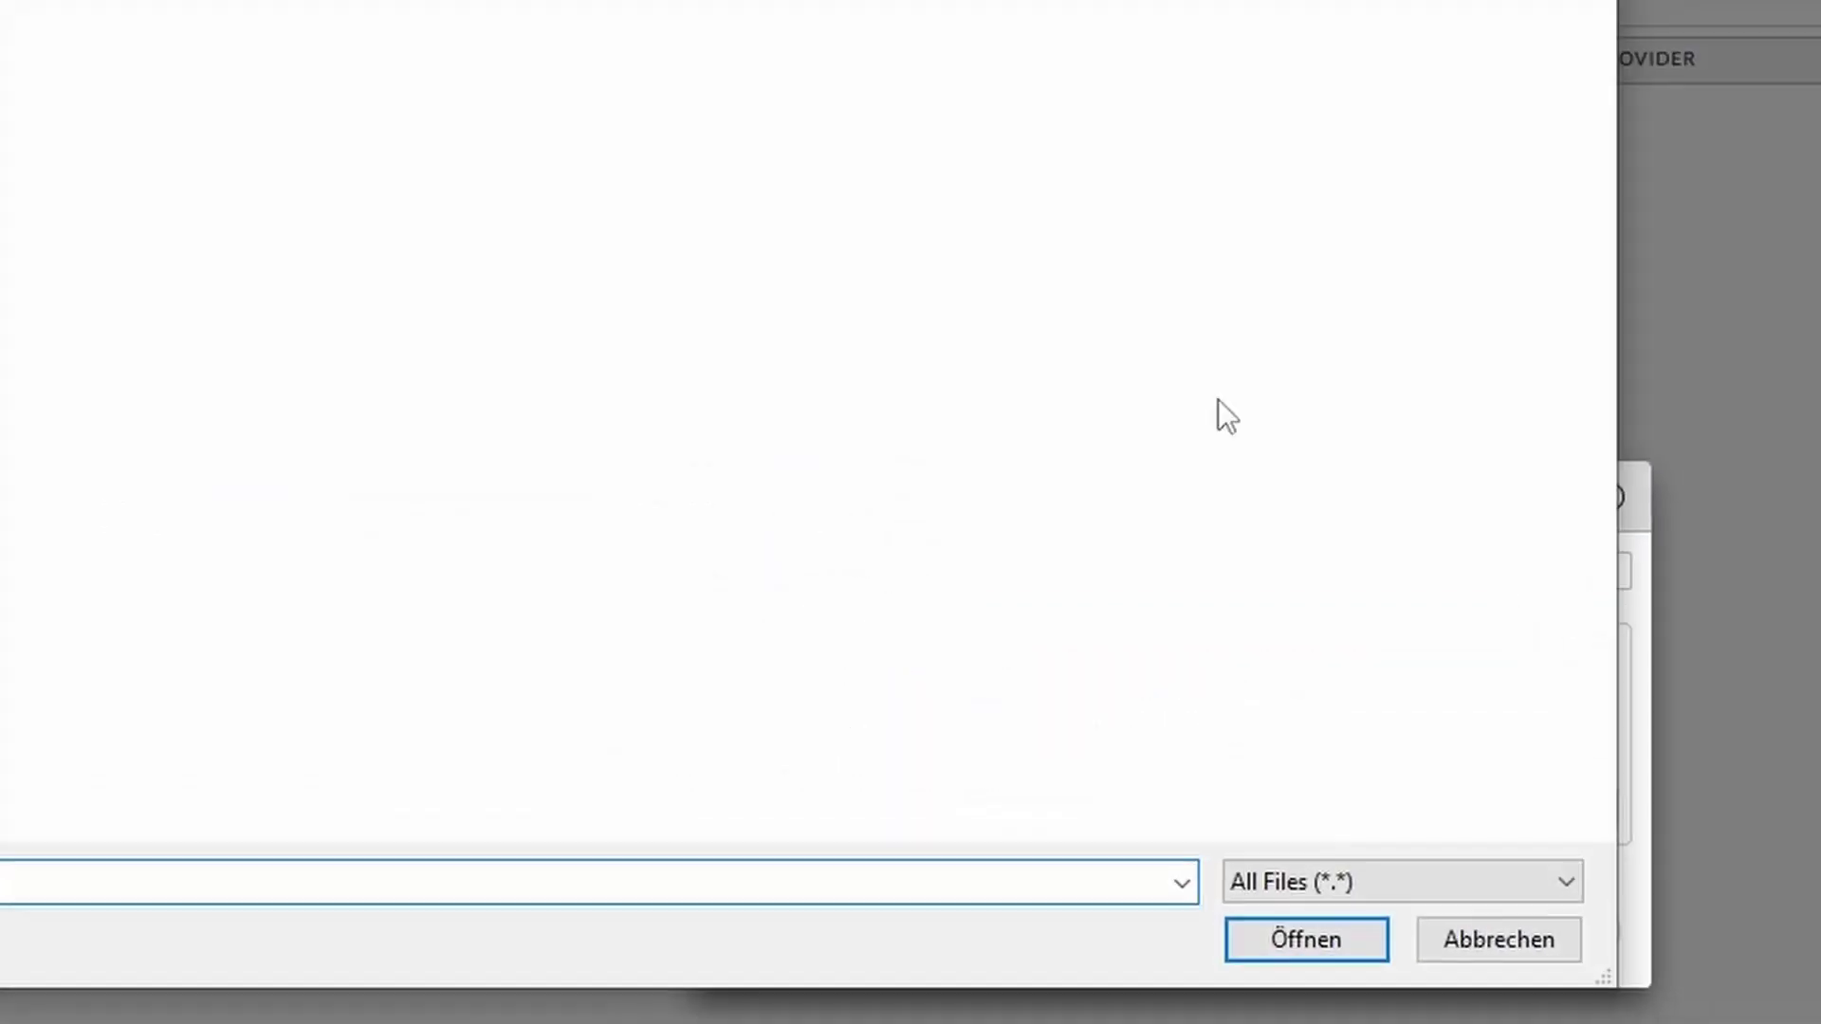
click(402, 121)
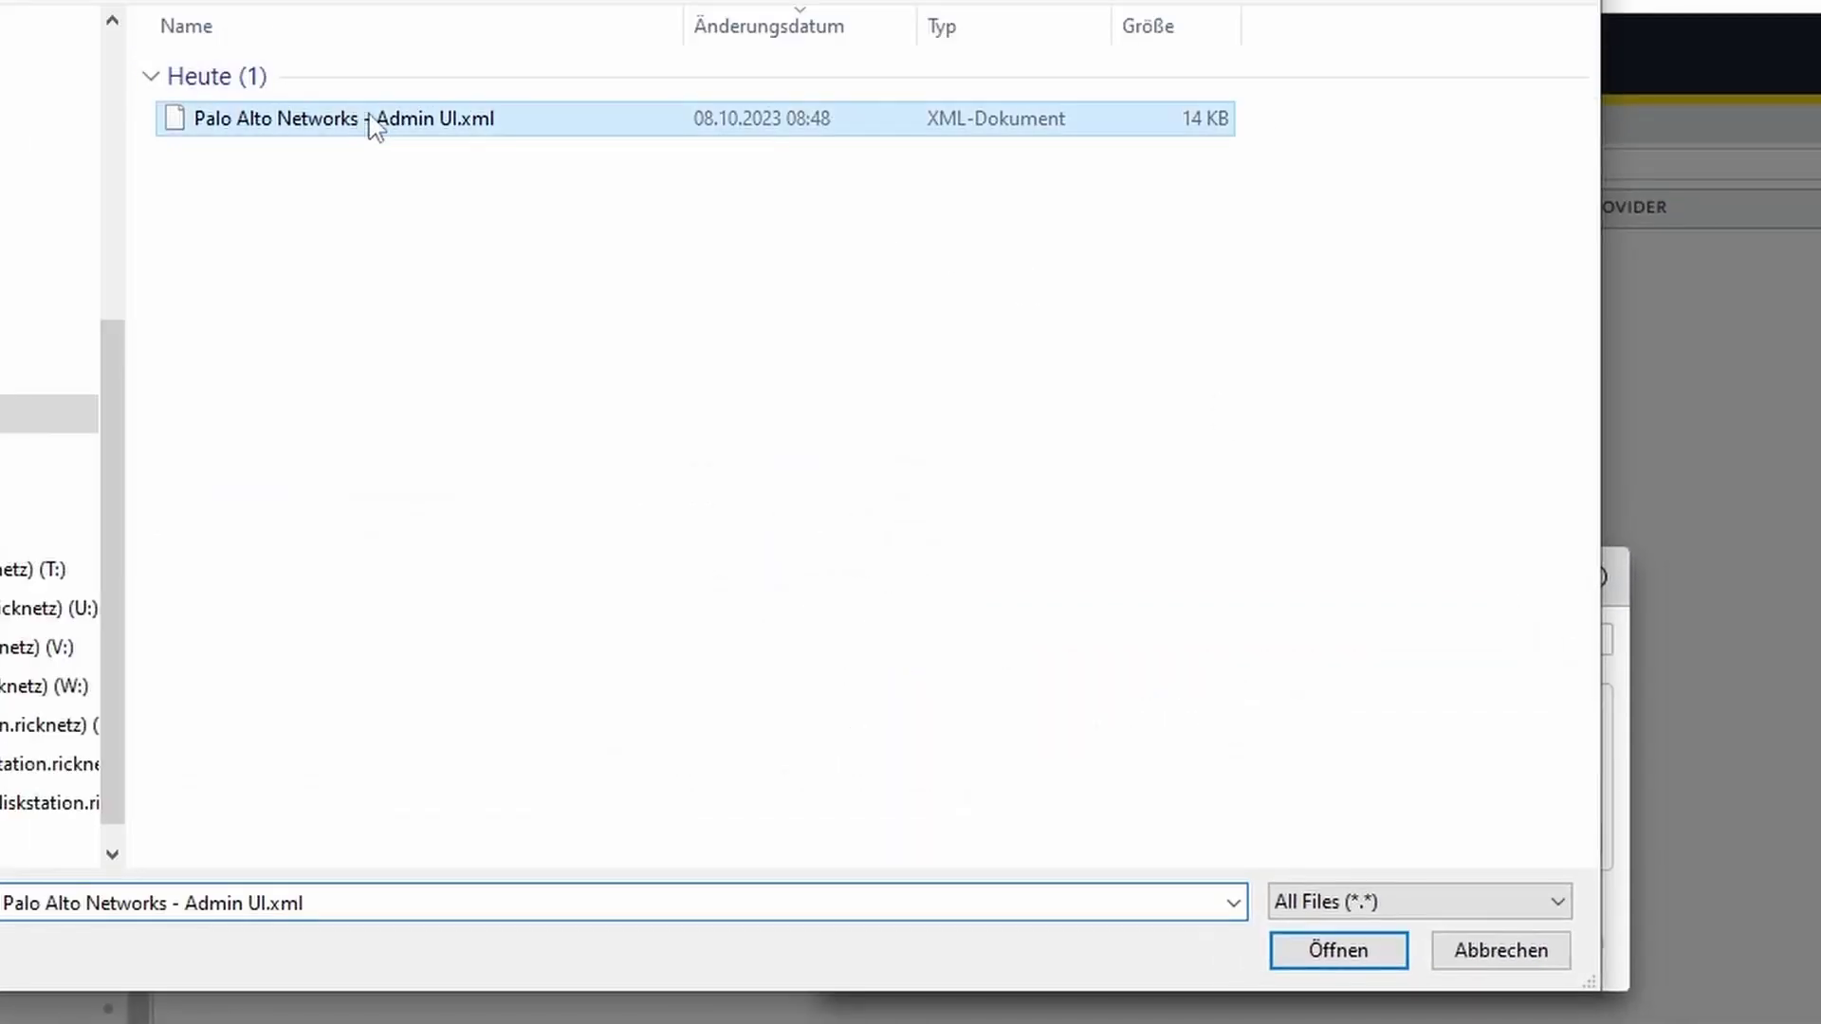
click(1310, 945)
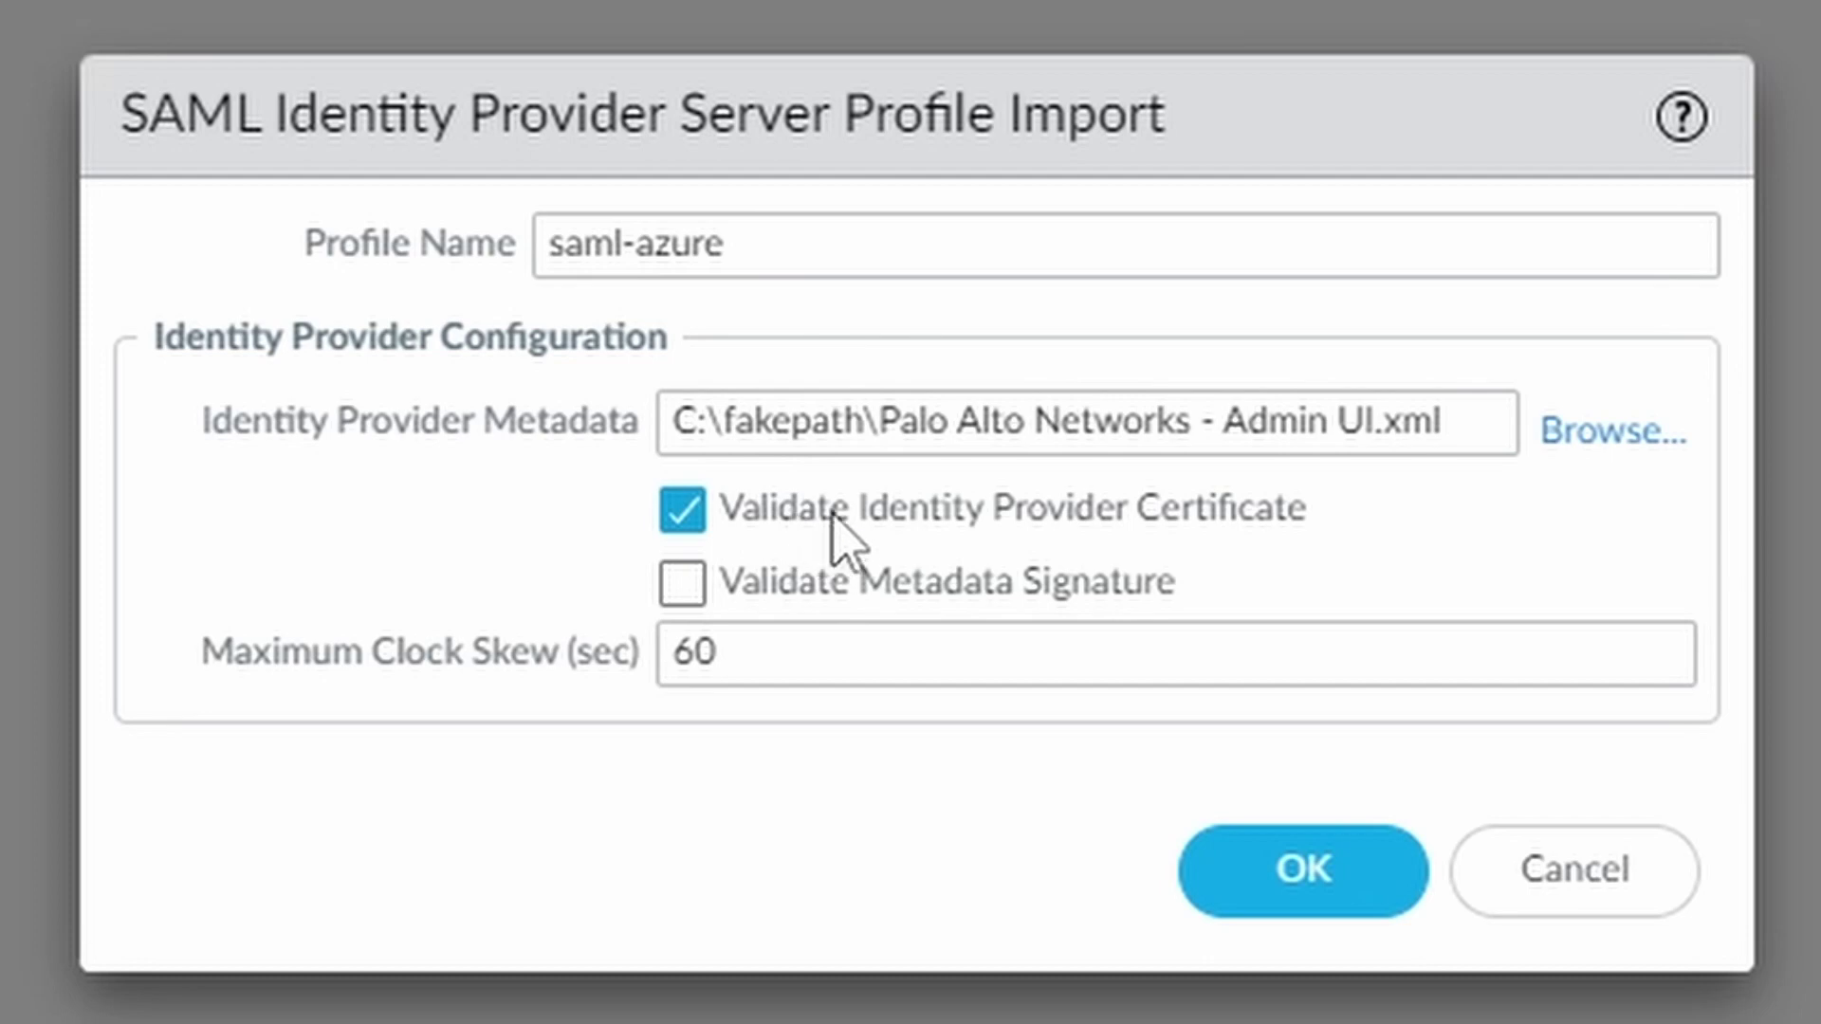
click(1273, 510)
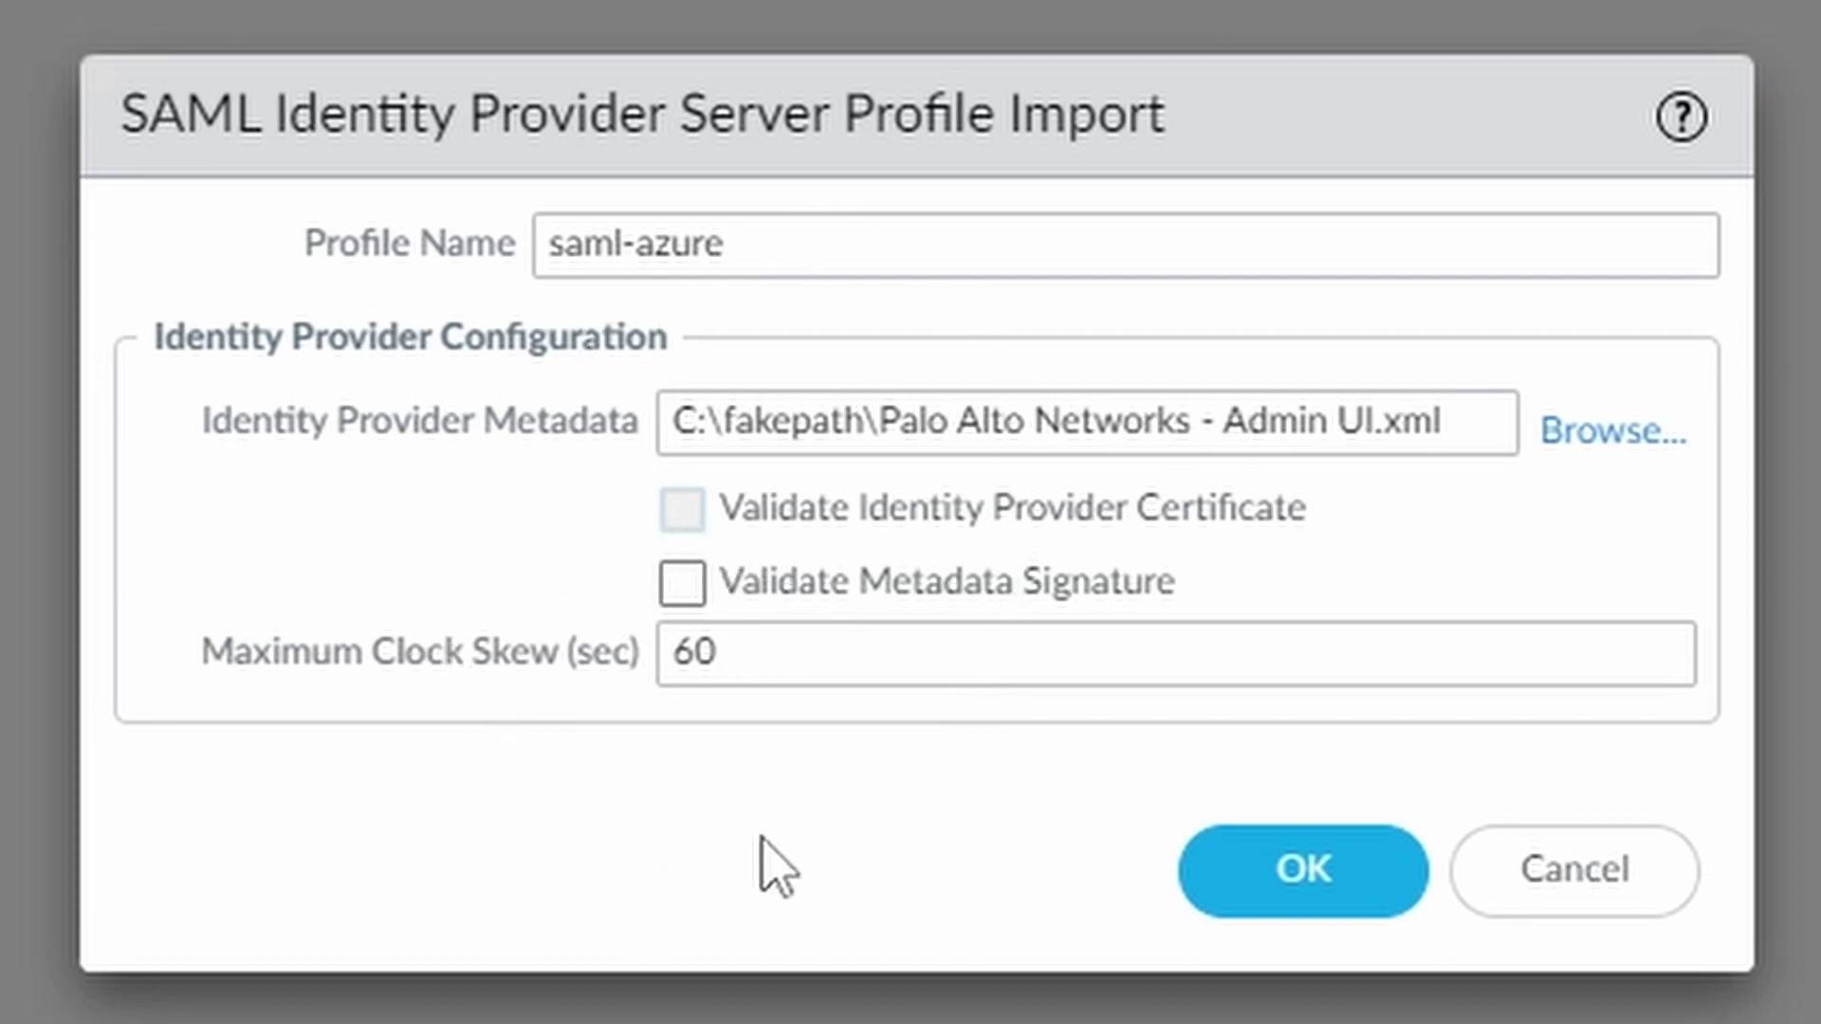
click(1304, 896)
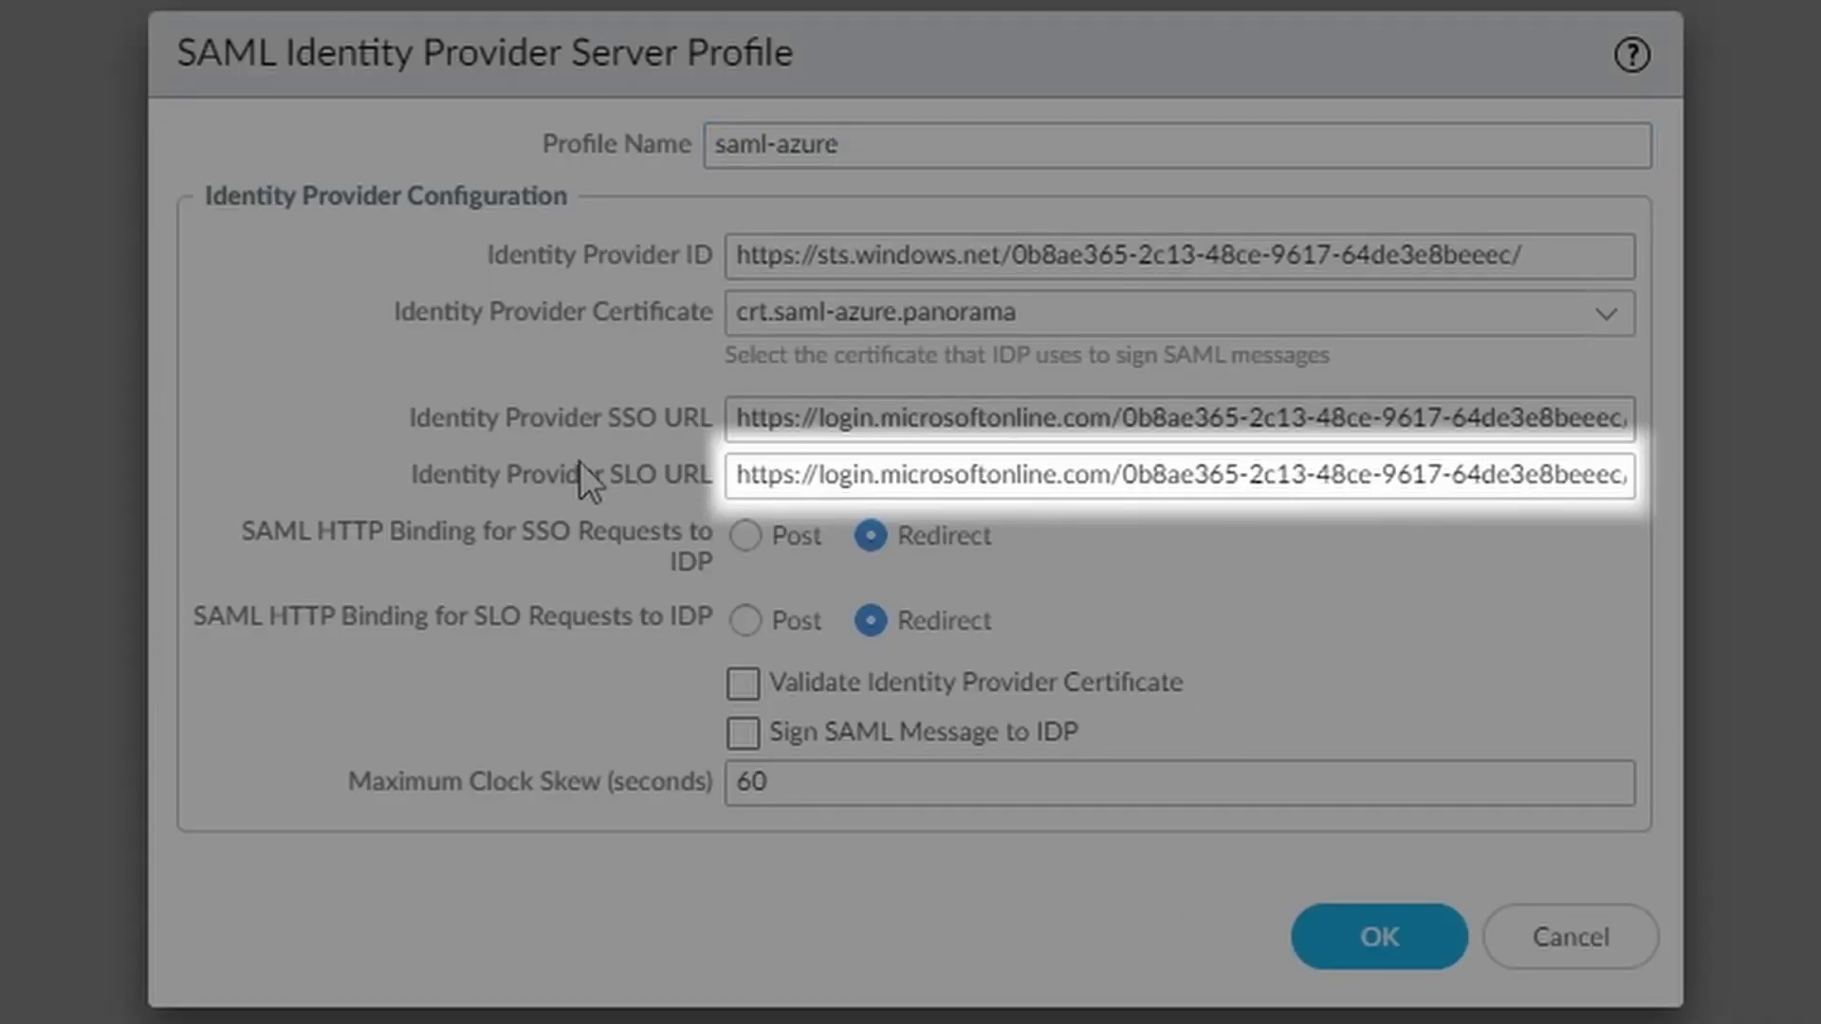
triple_click(758, 475)
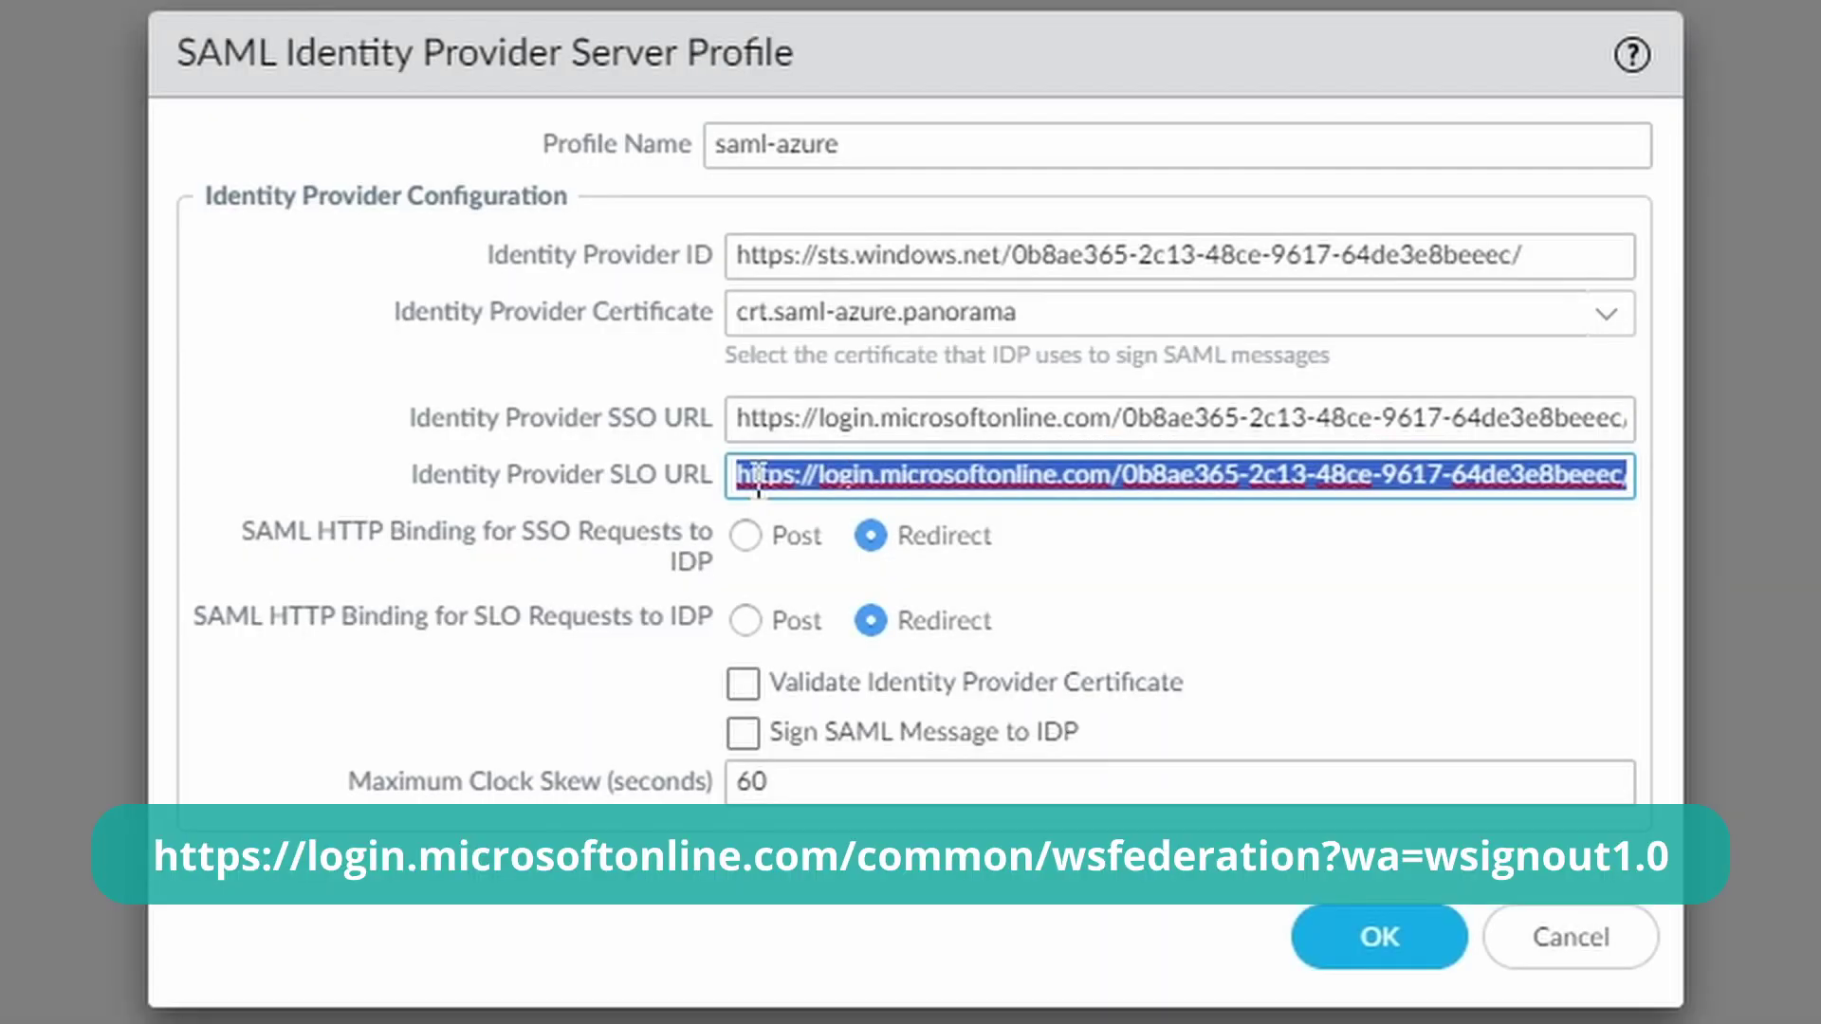
text(https://login.microsoftonline.com/common/wsfederation?wa=wsignout1.0)
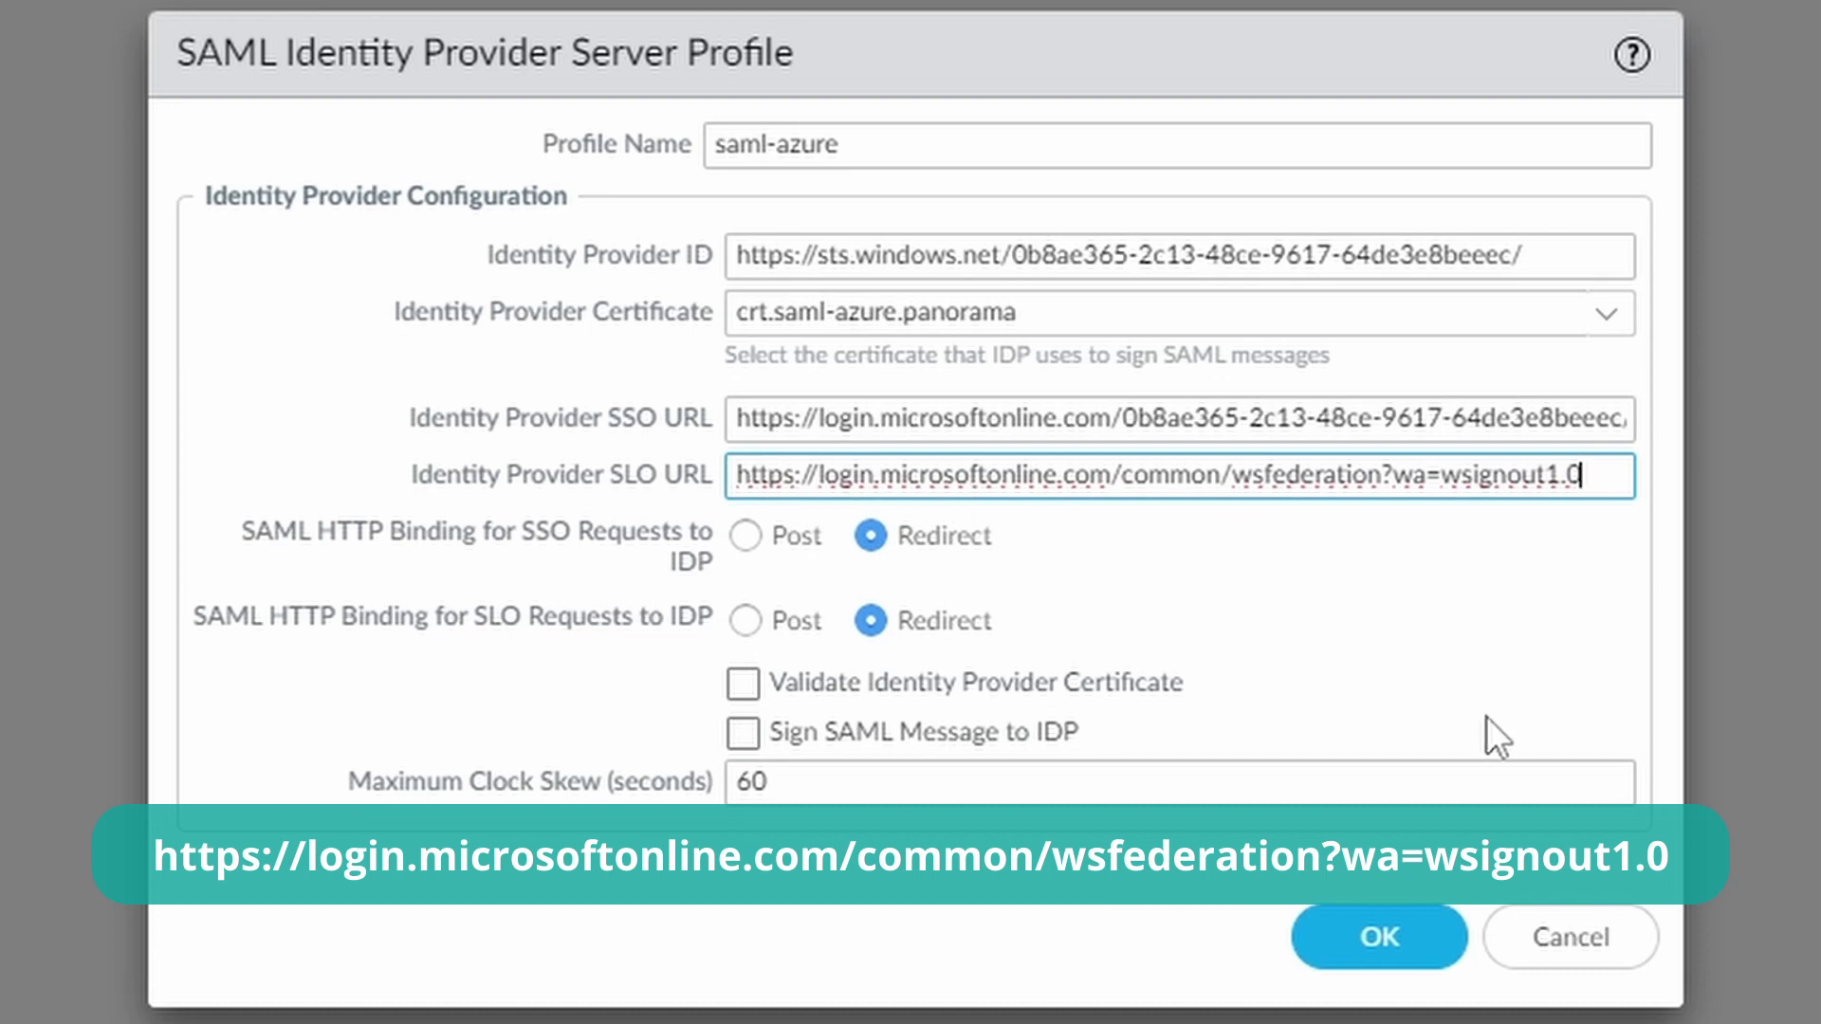
click(1415, 939)
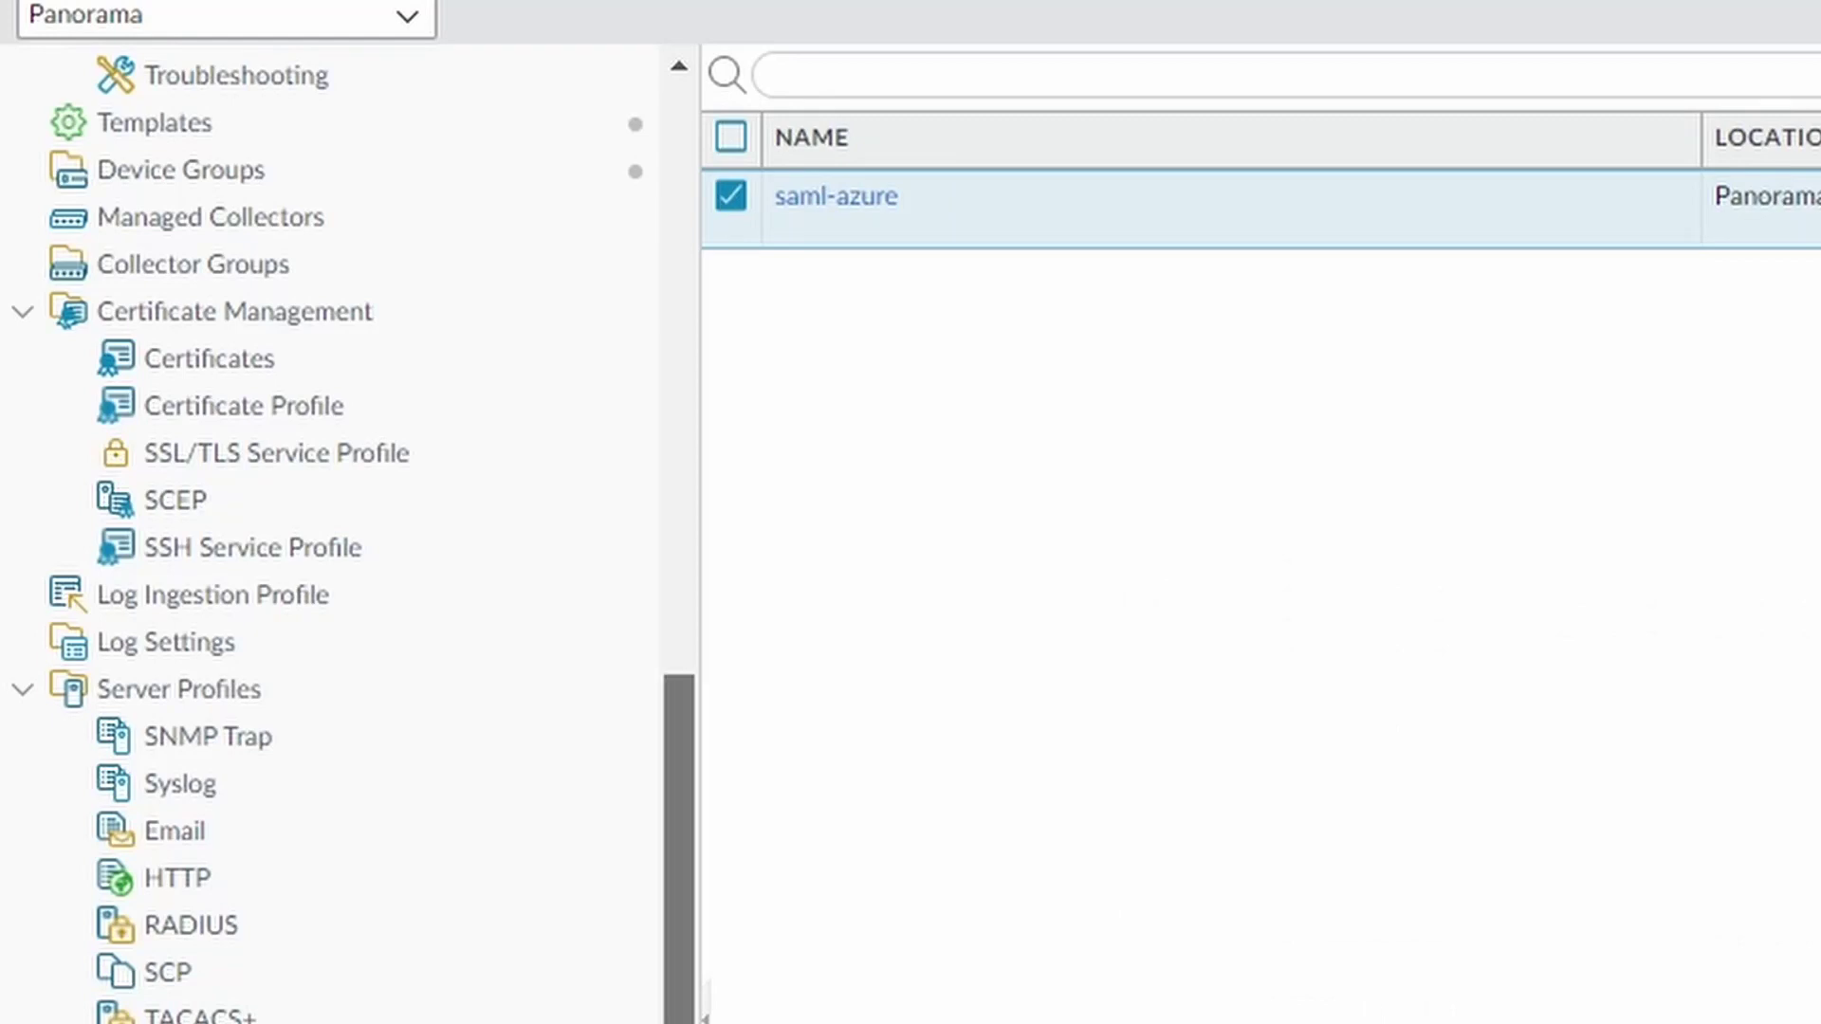
Create a new authentication profile named saml-auth-profile
scroll(635, 834, up, 10)
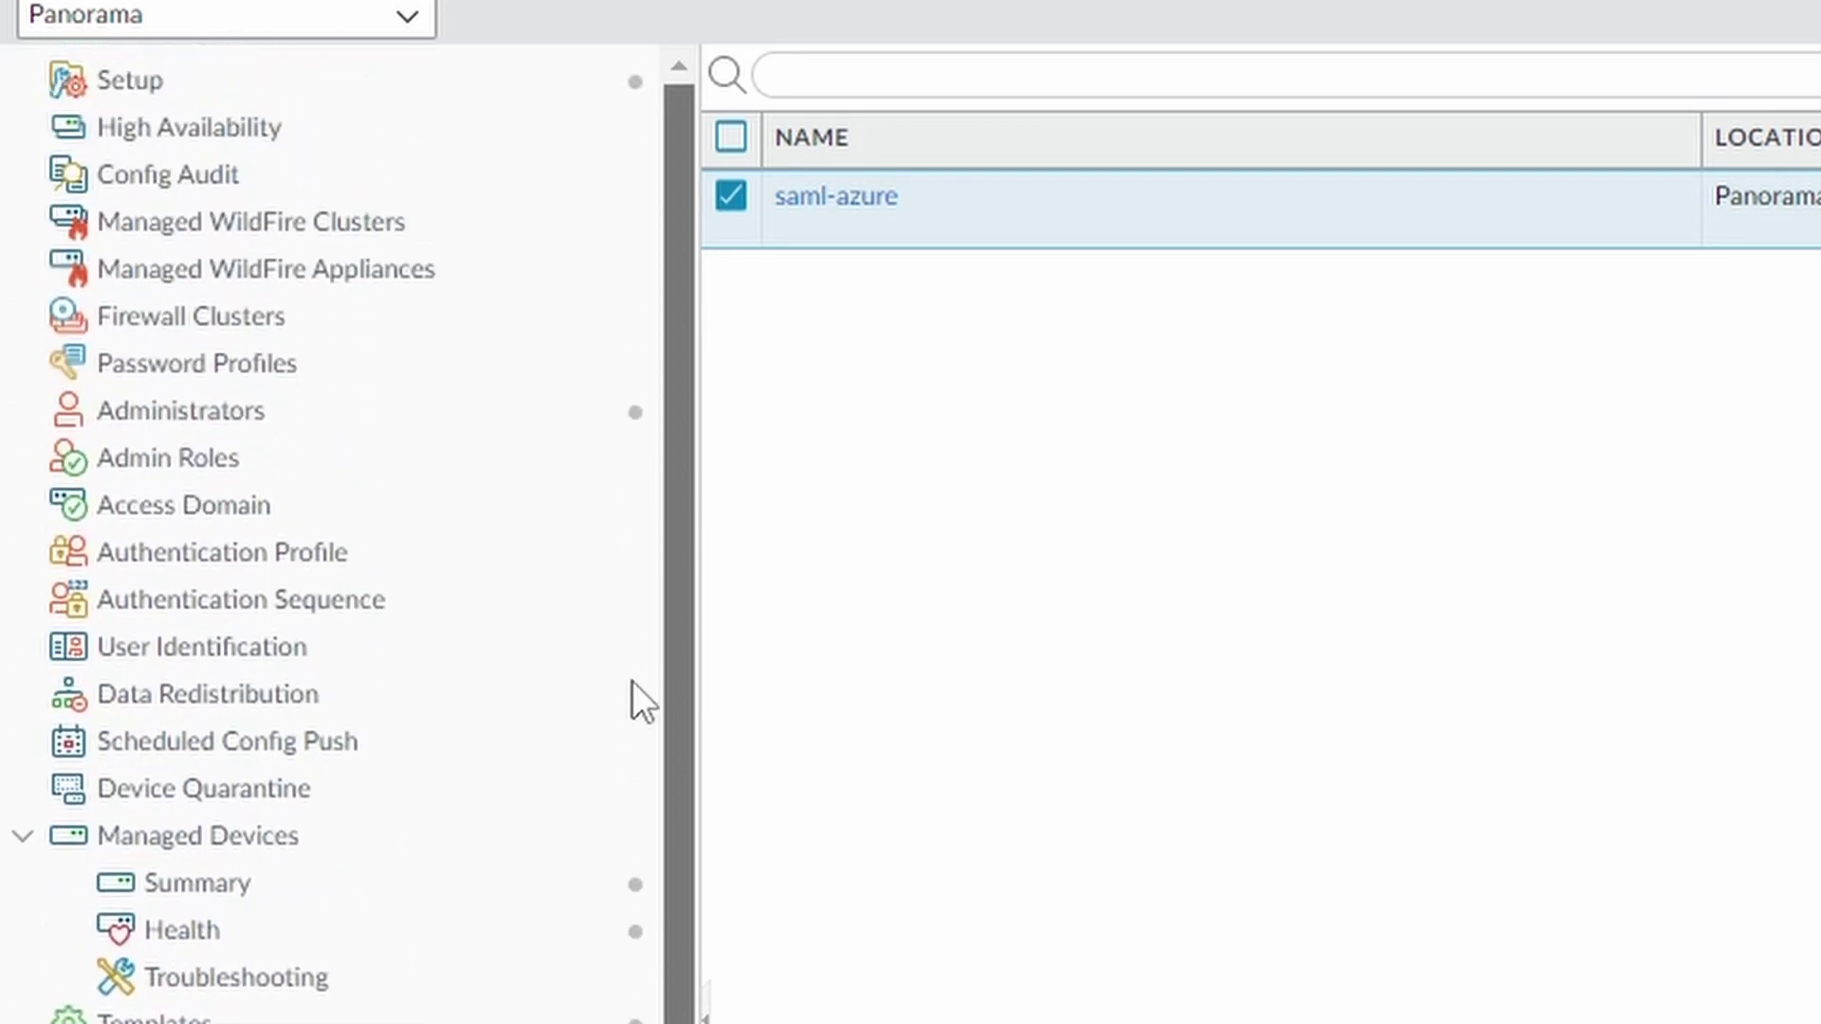
click(384, 568)
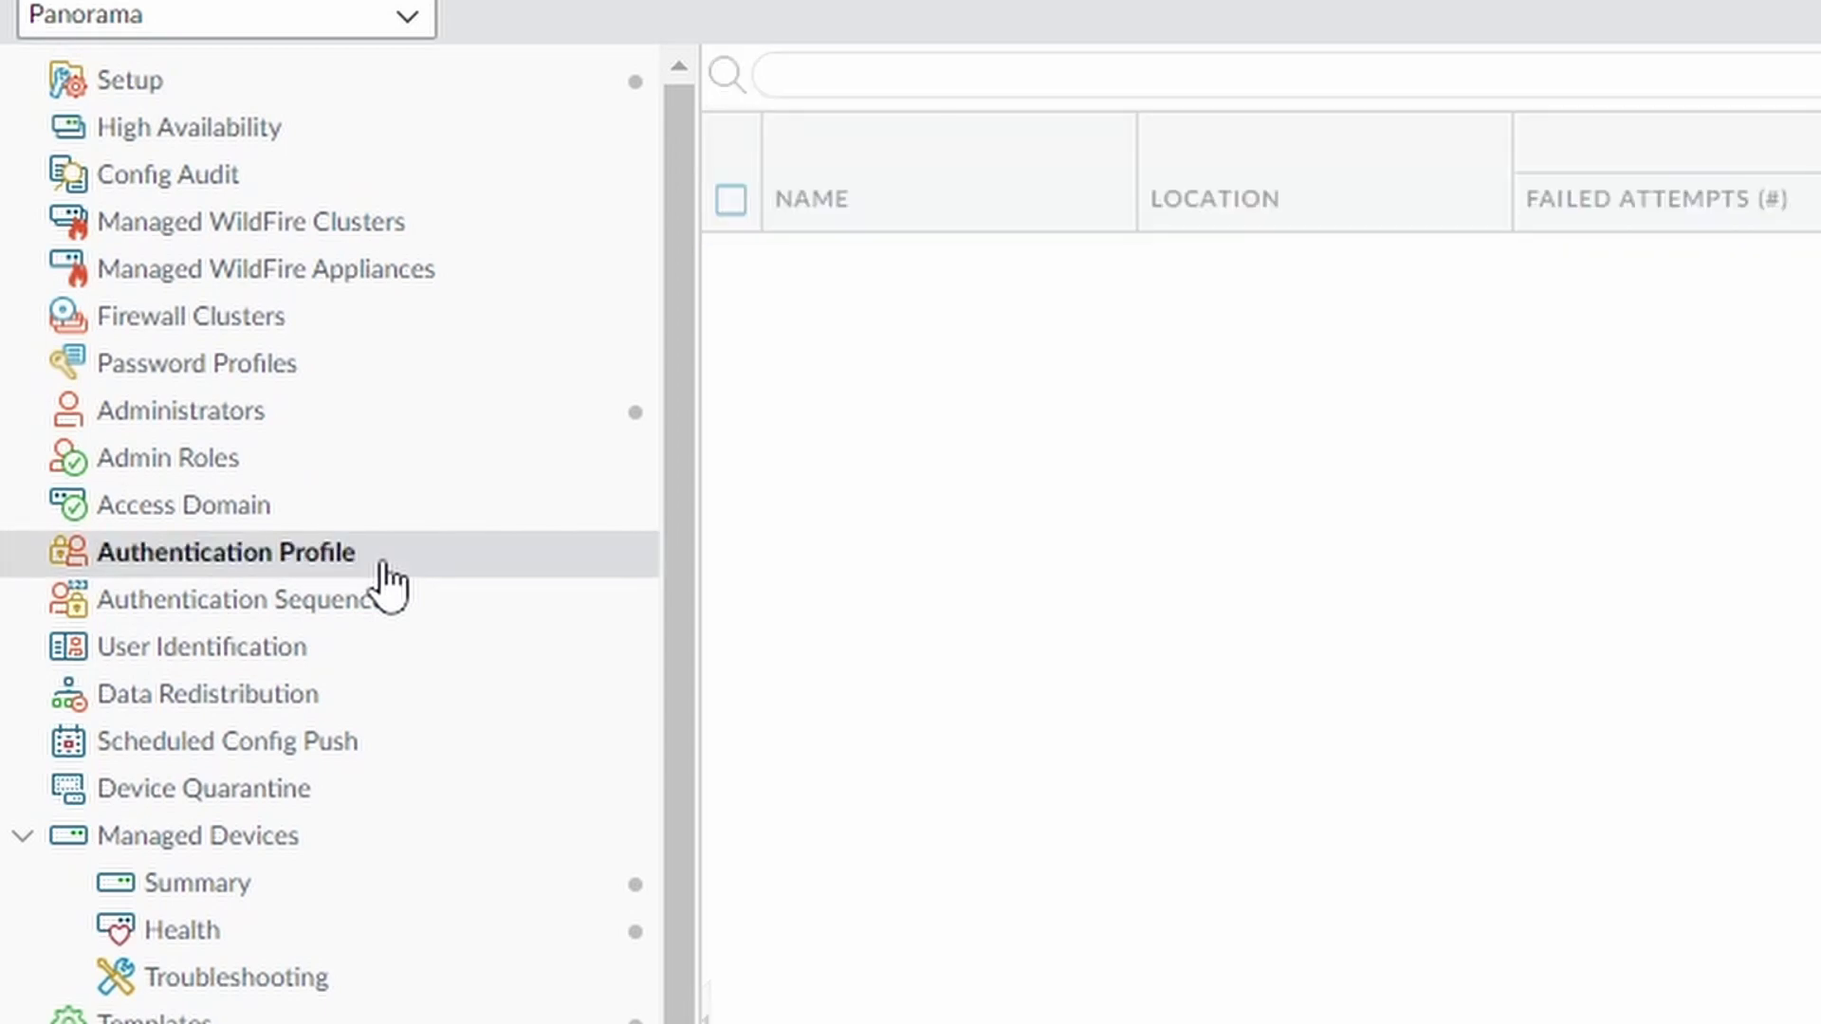
scroll(582, 509, down, 10)
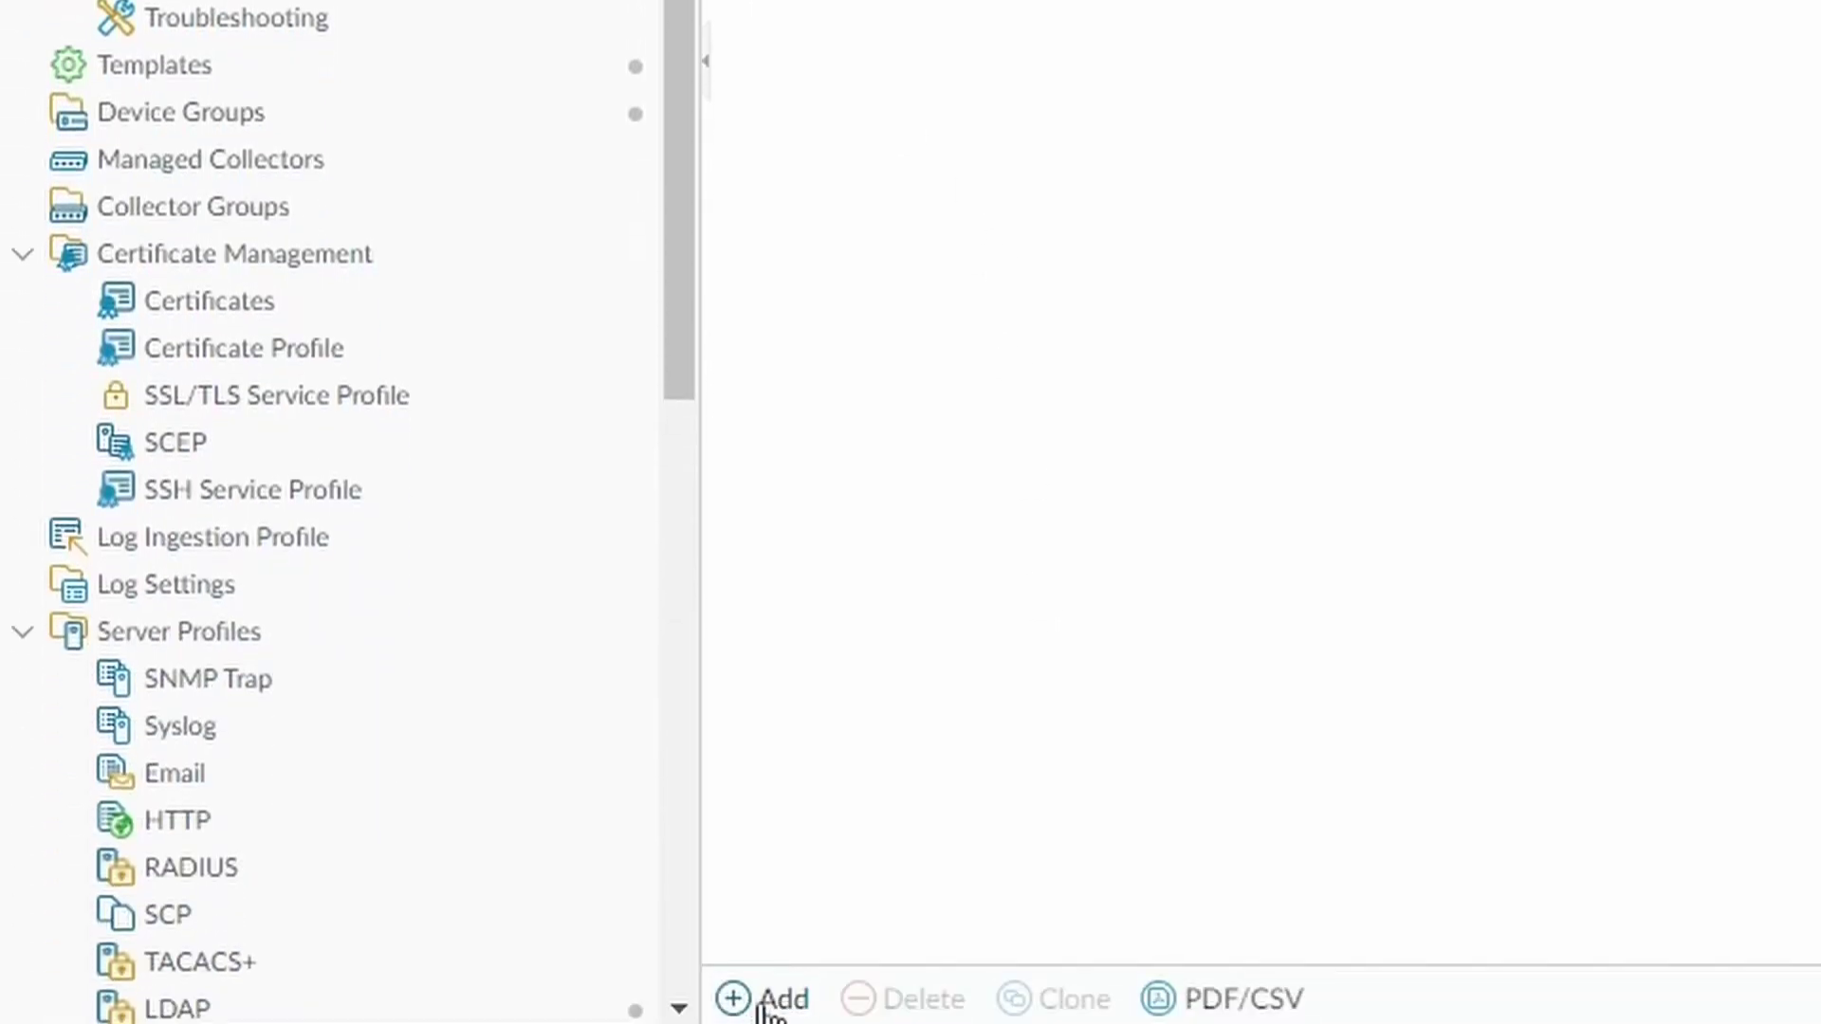
click(761, 996)
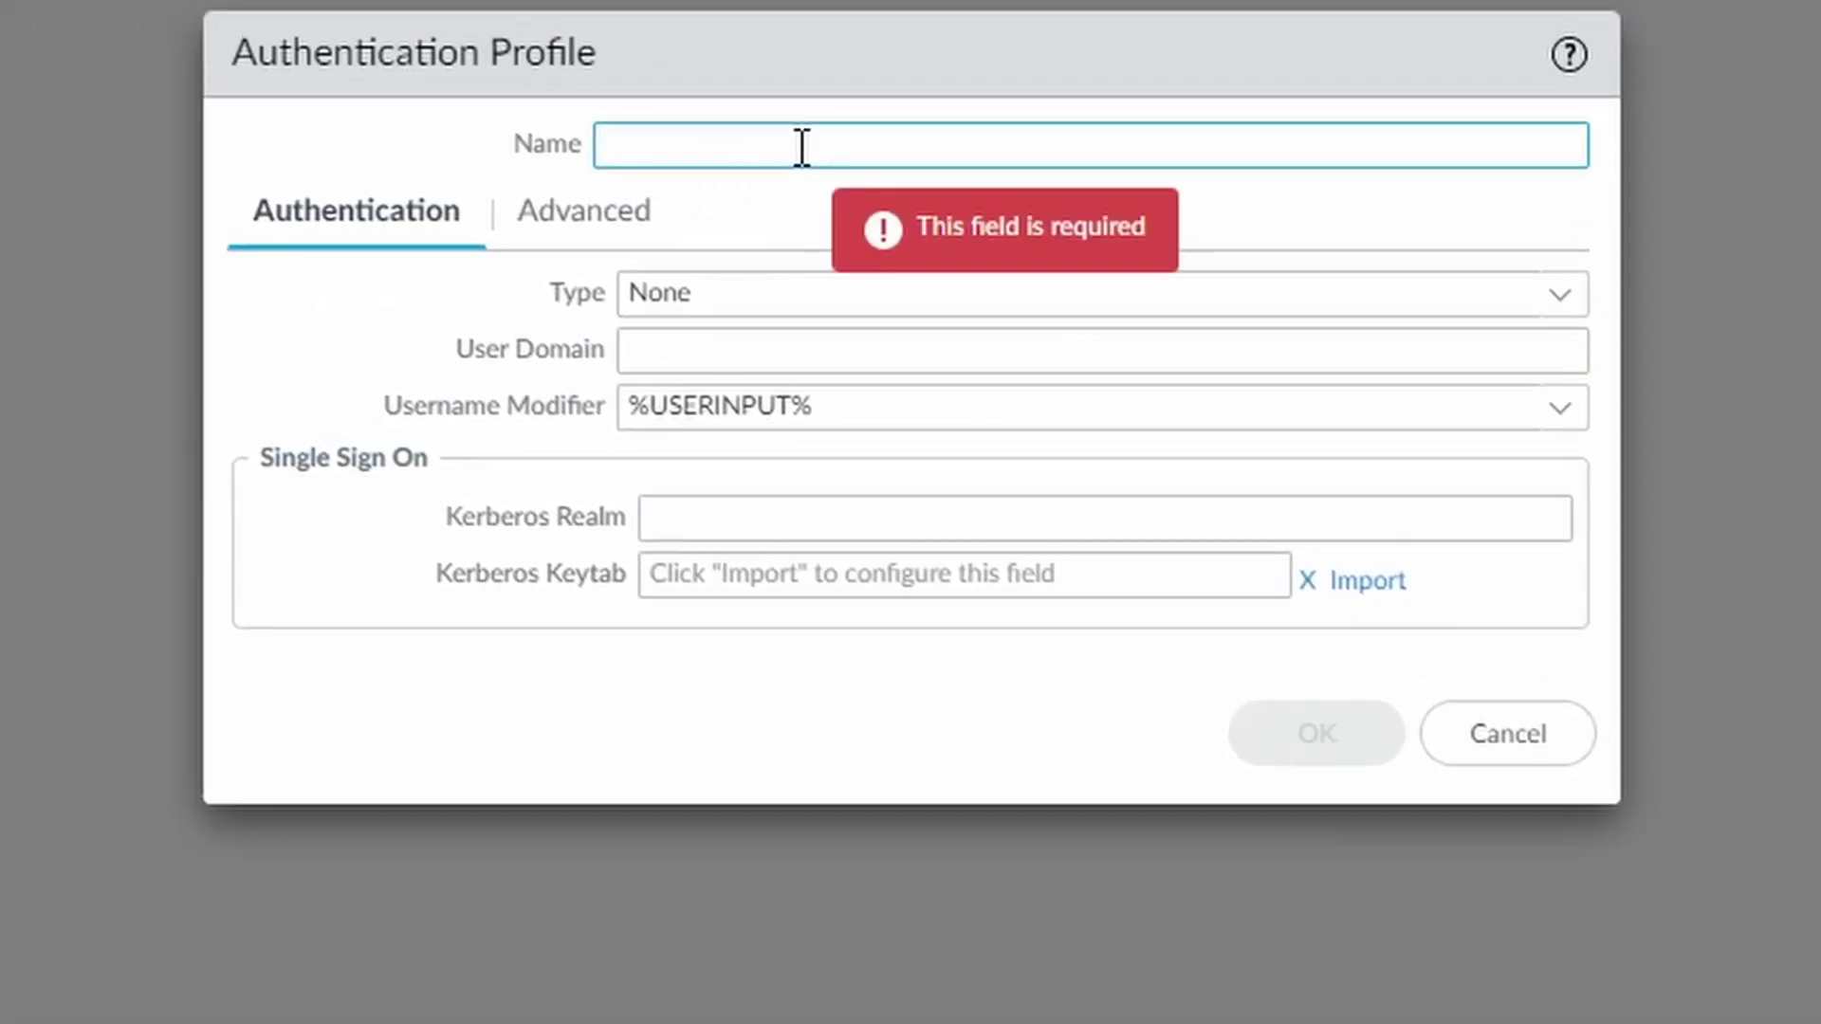
text(saml-a)
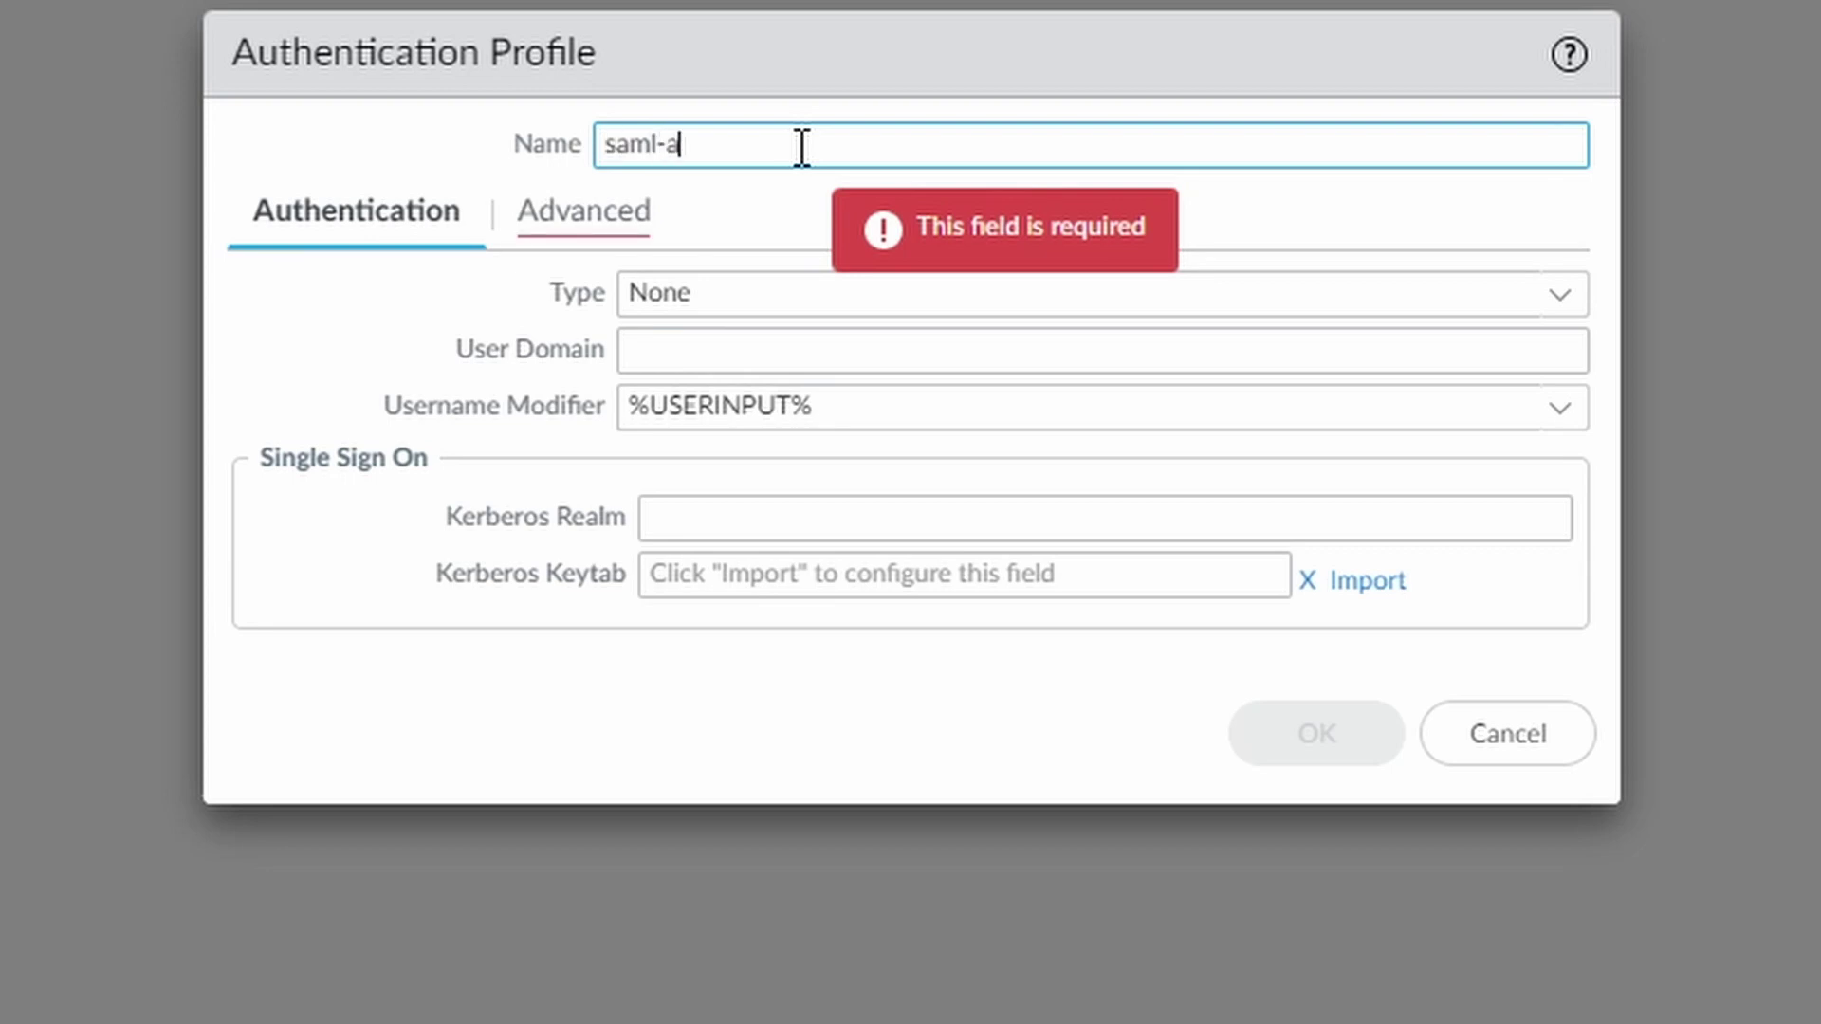
text(uth-profule)
key(Left)
key(Left)
key(BackSpace)
text(i)
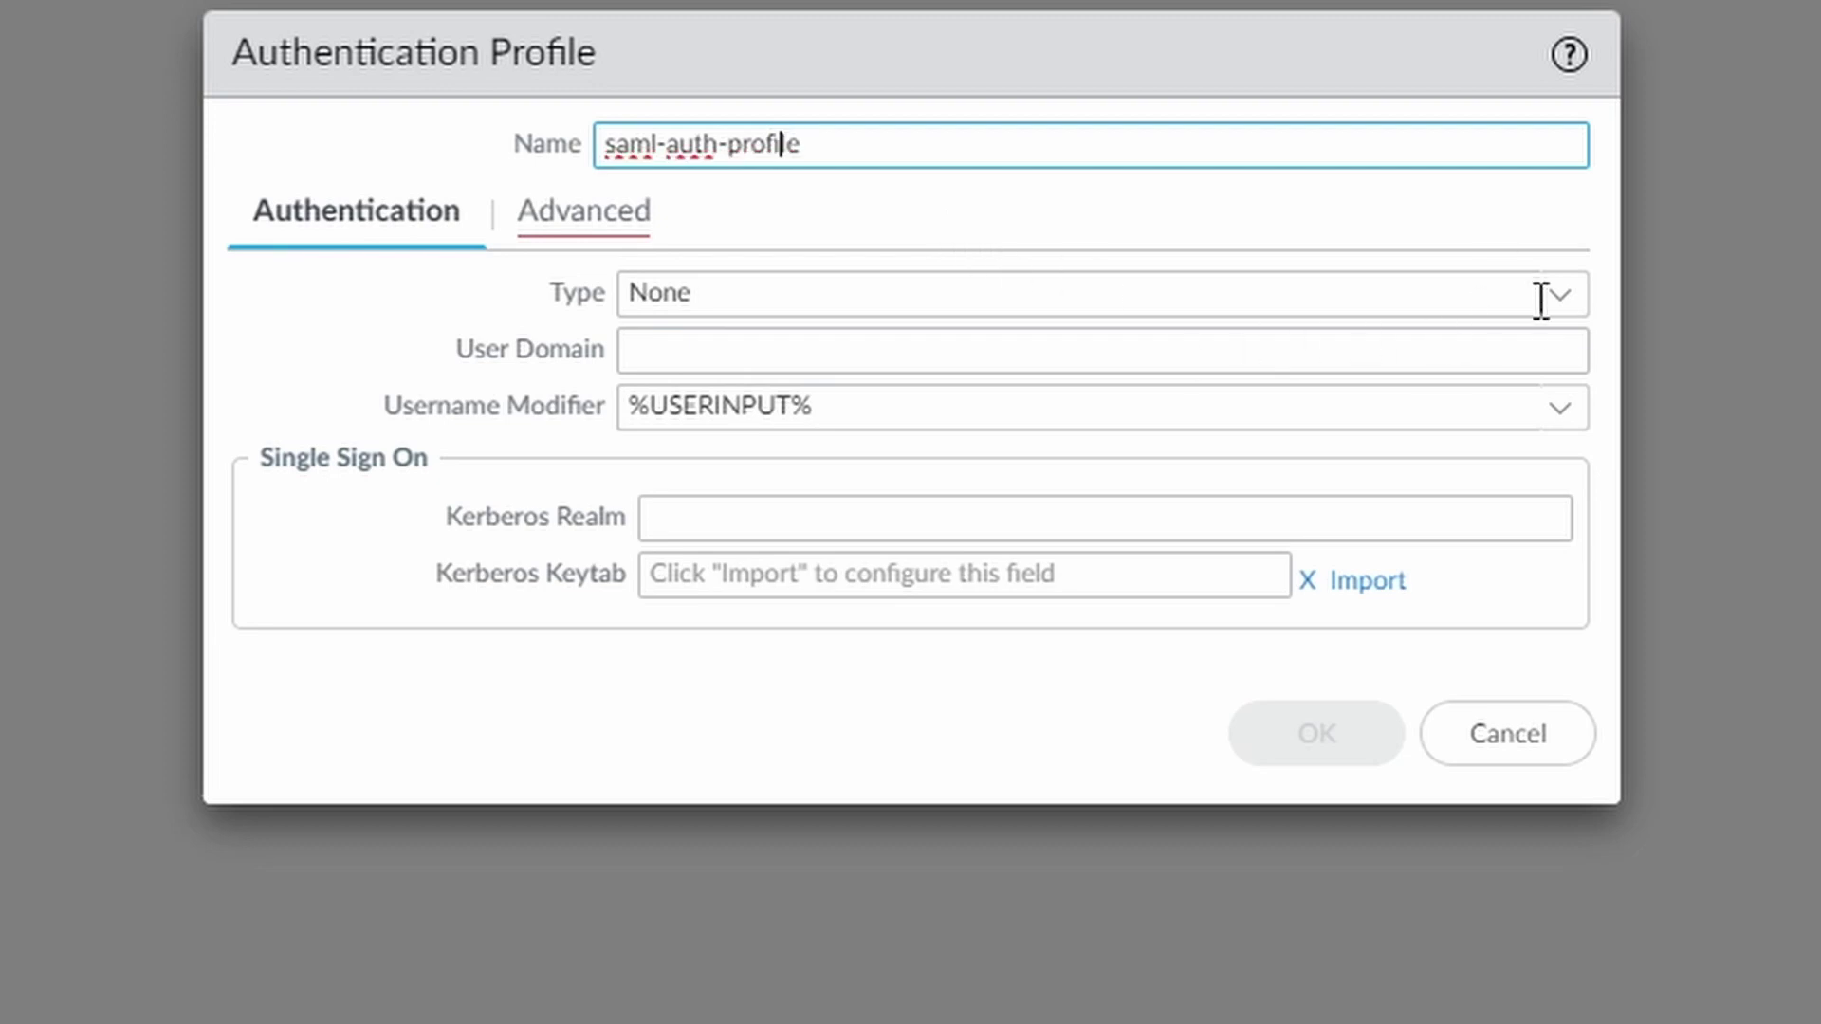
Set type SAML, IdP server saml-azure, enable single logout, and admin role attribute group
click(1558, 295)
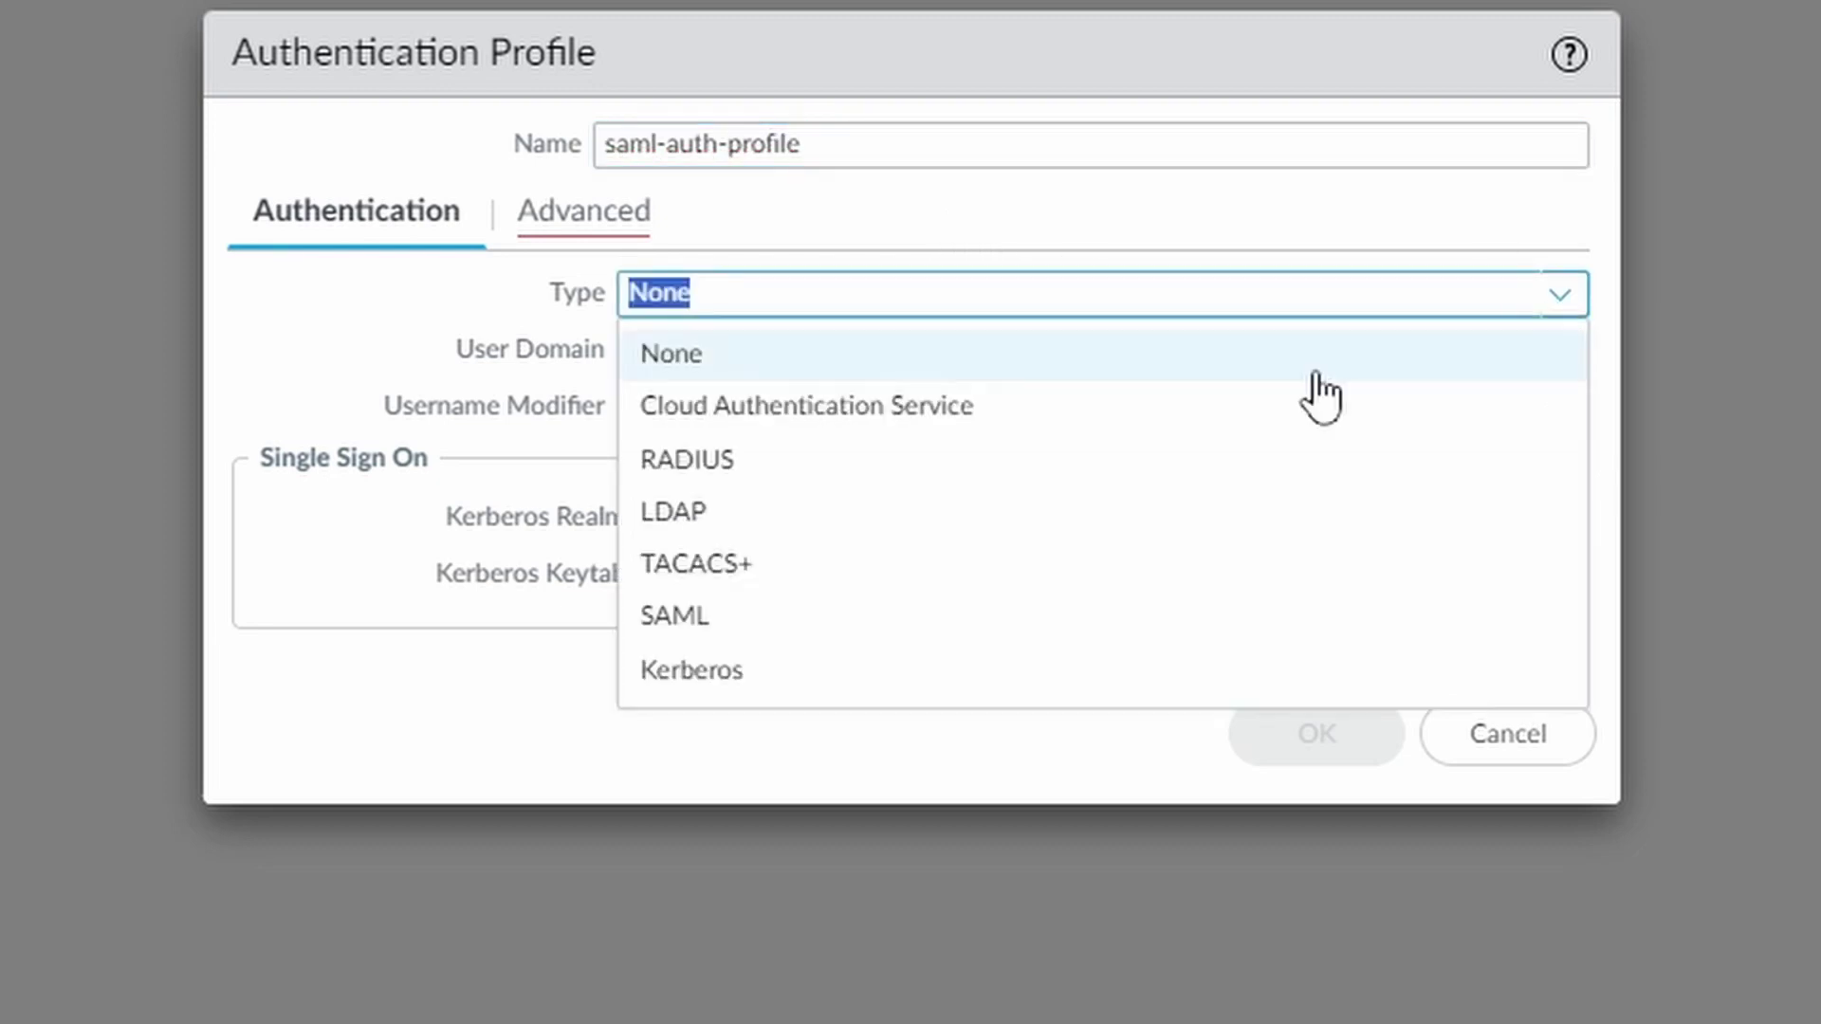
click(897, 613)
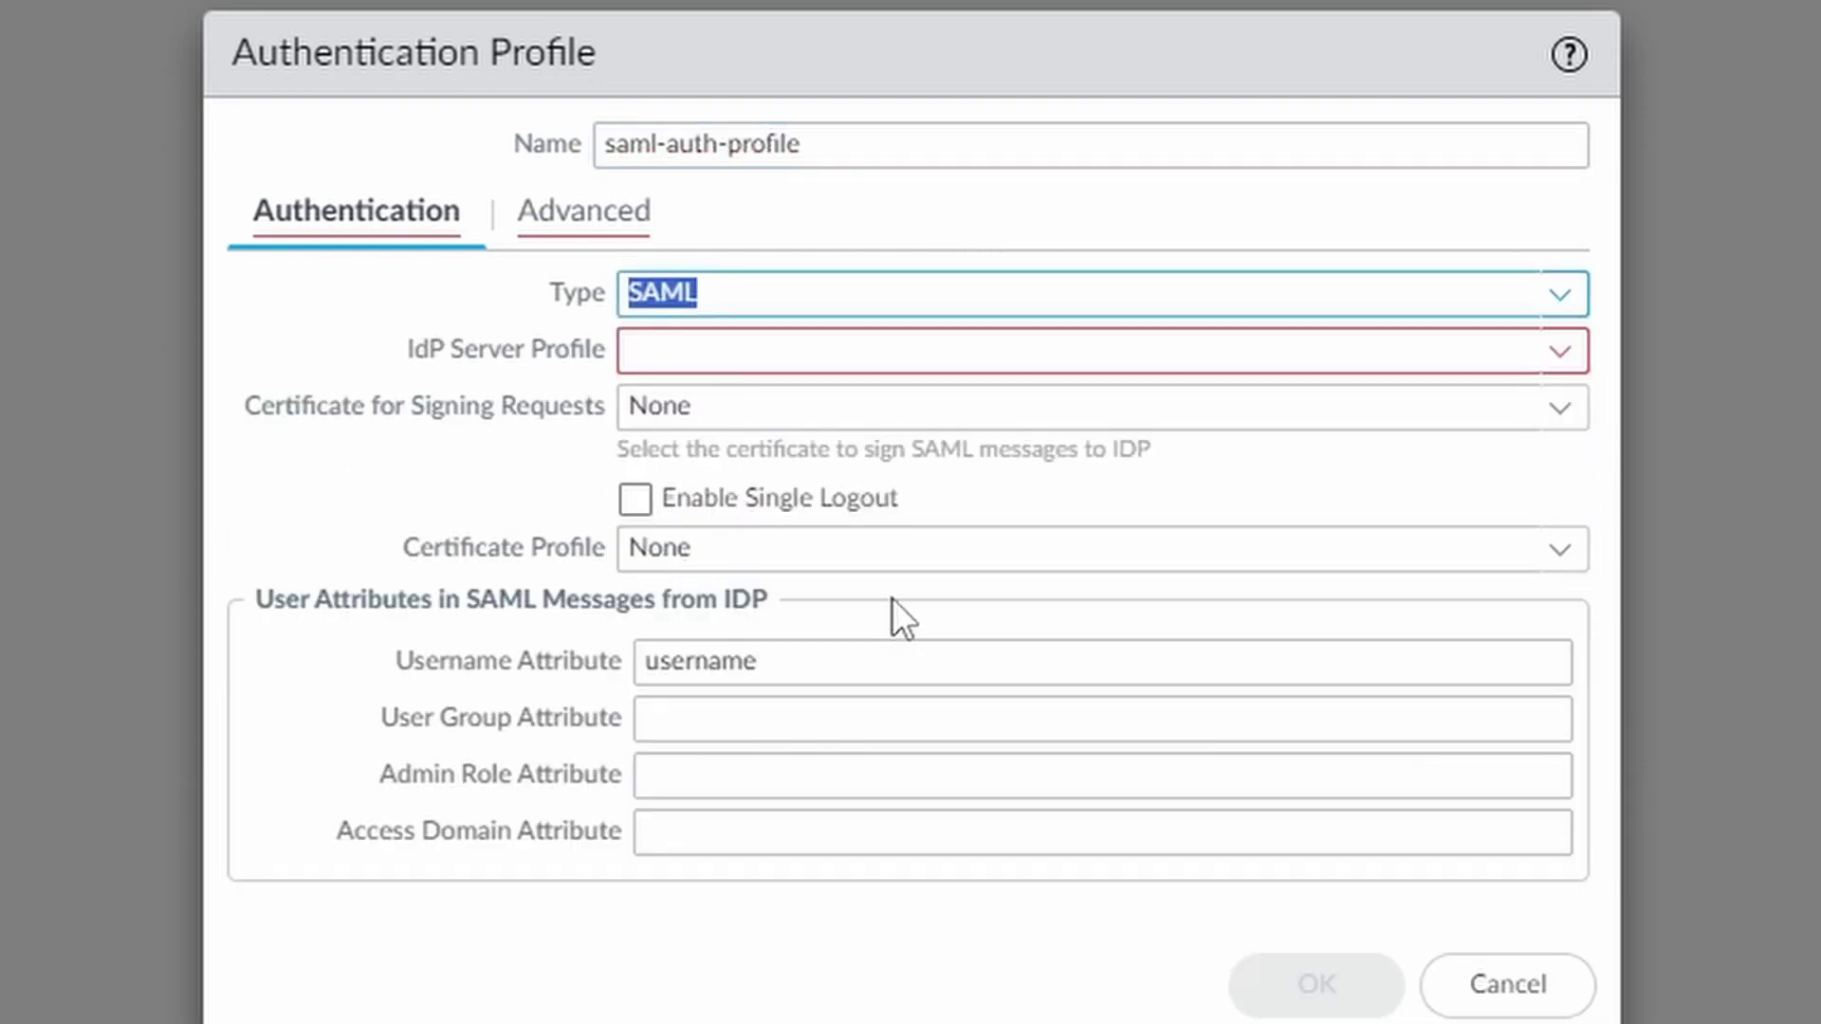
click(1564, 354)
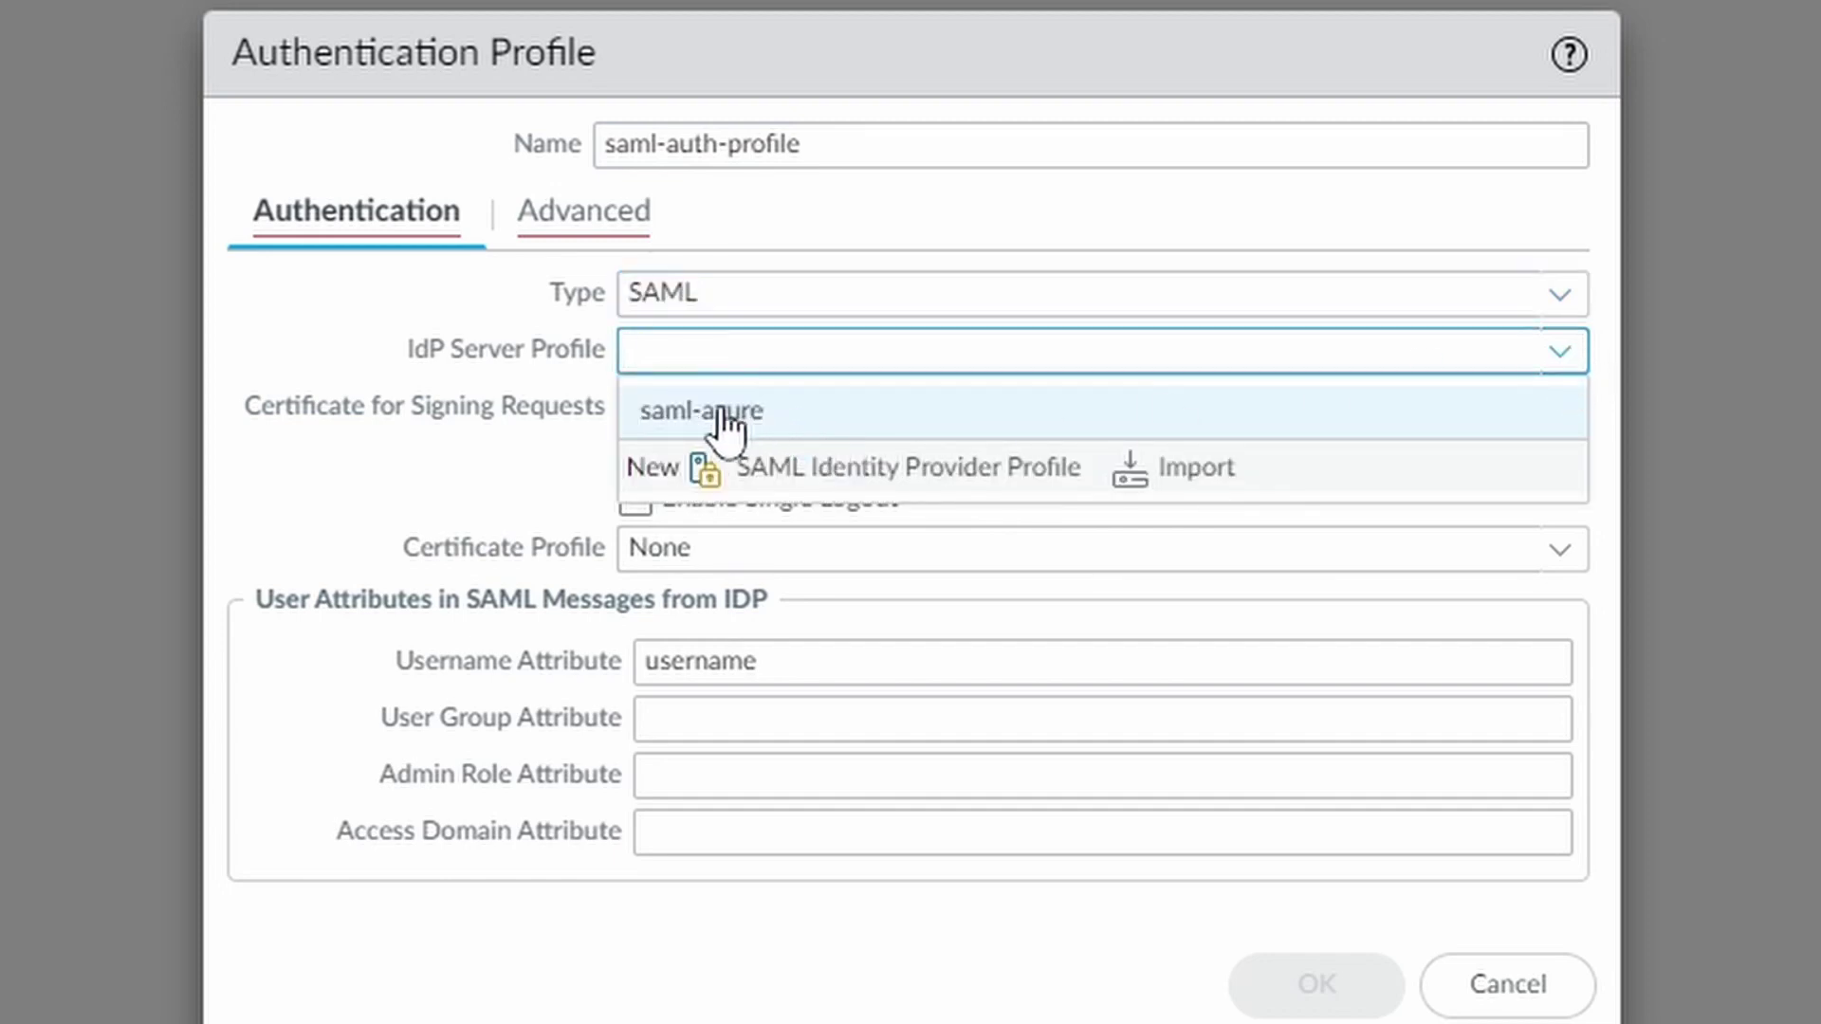
click(724, 411)
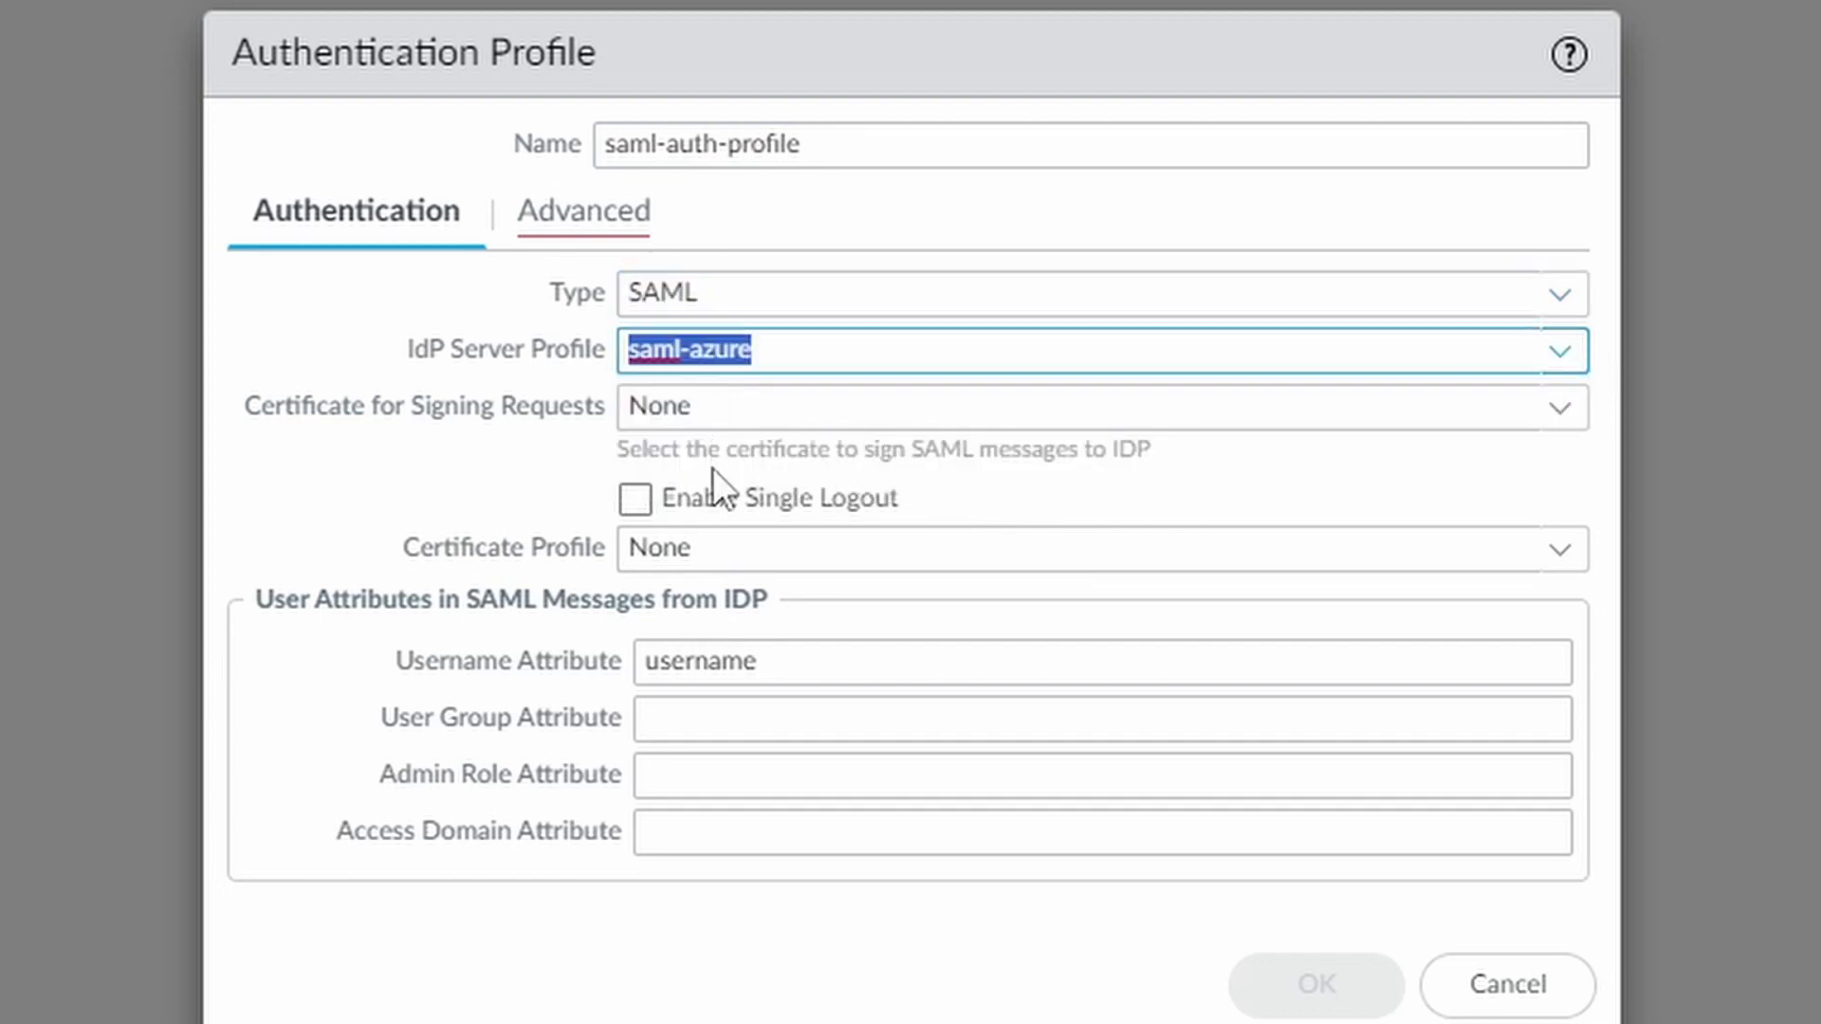
click(642, 503)
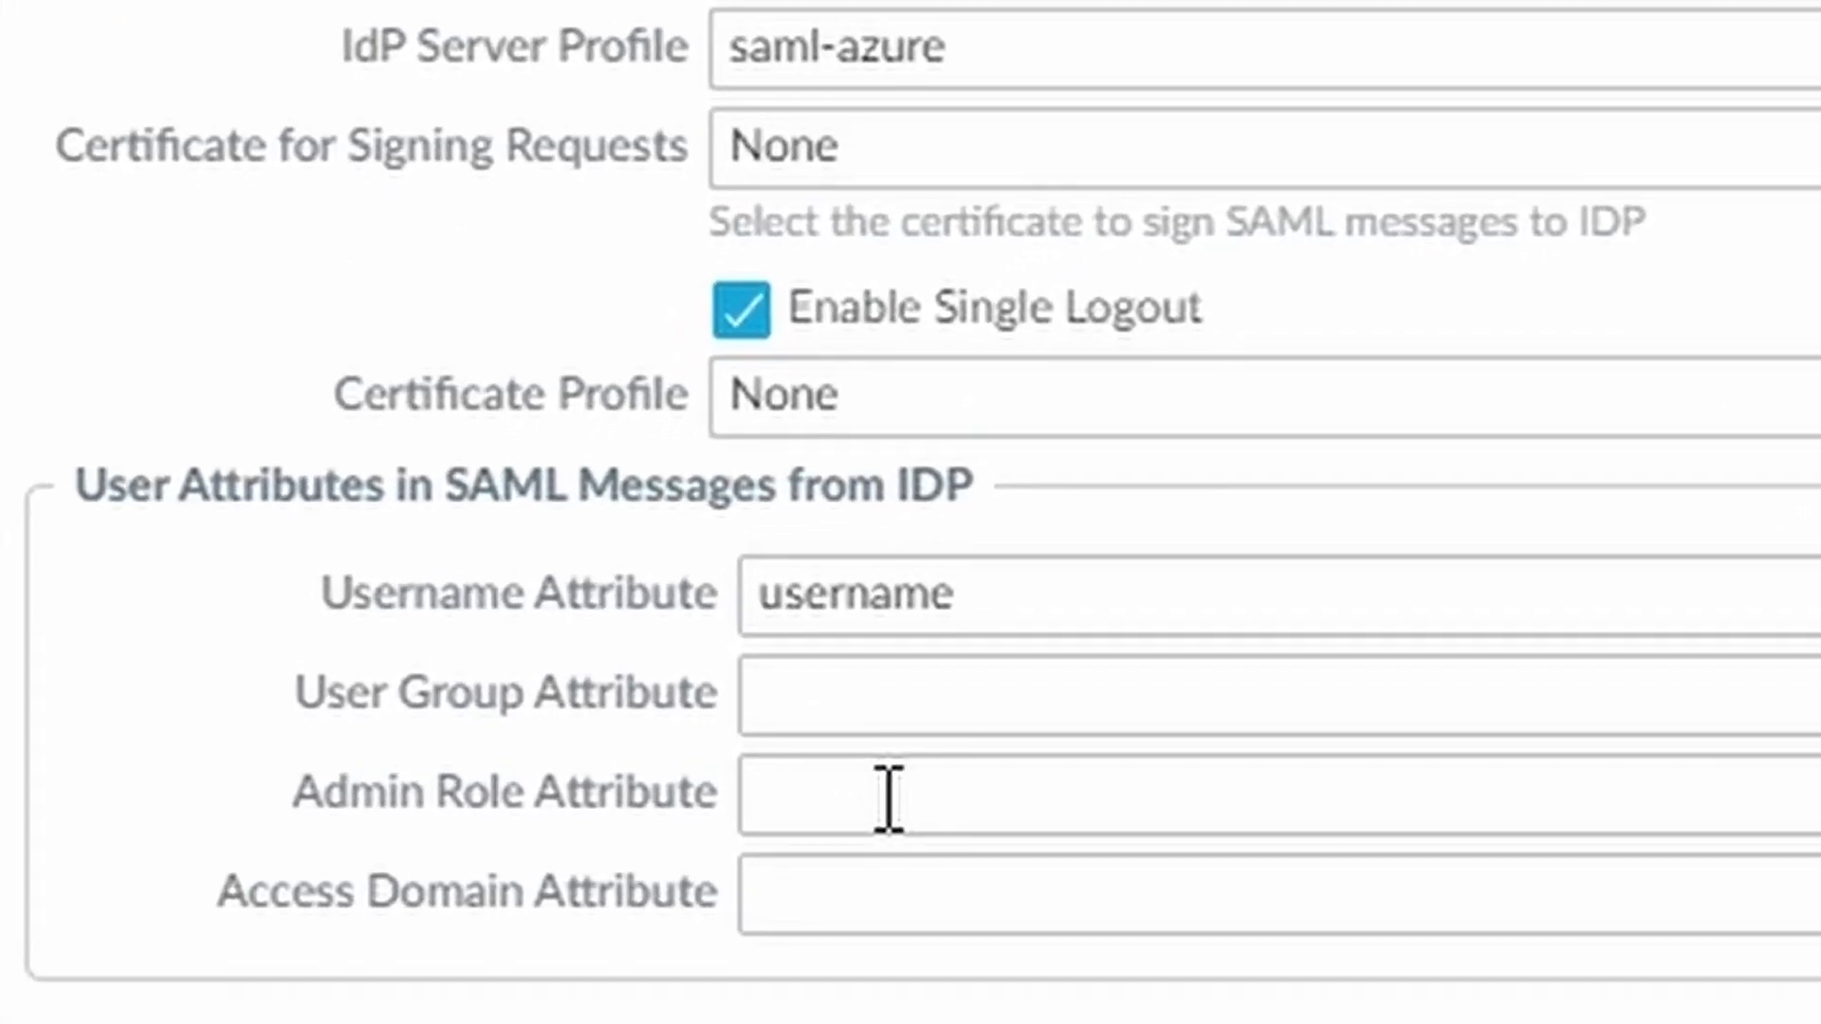
click(888, 799)
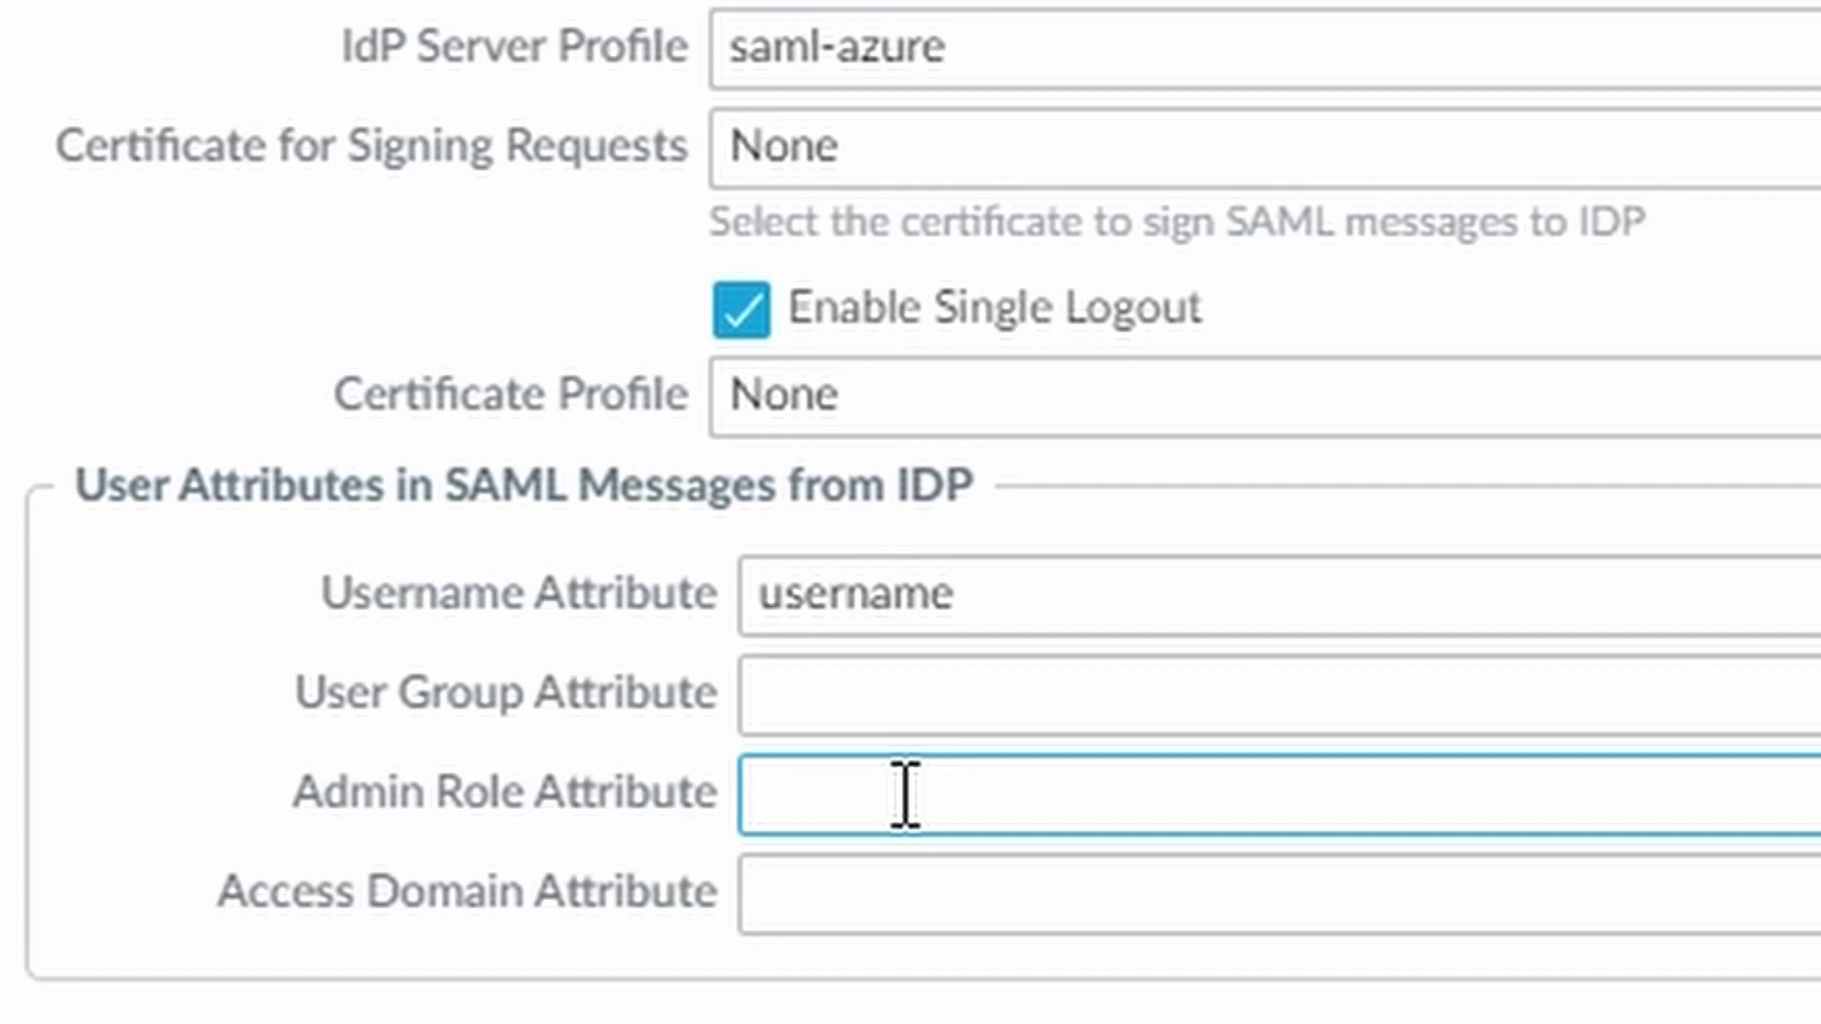
text(group)
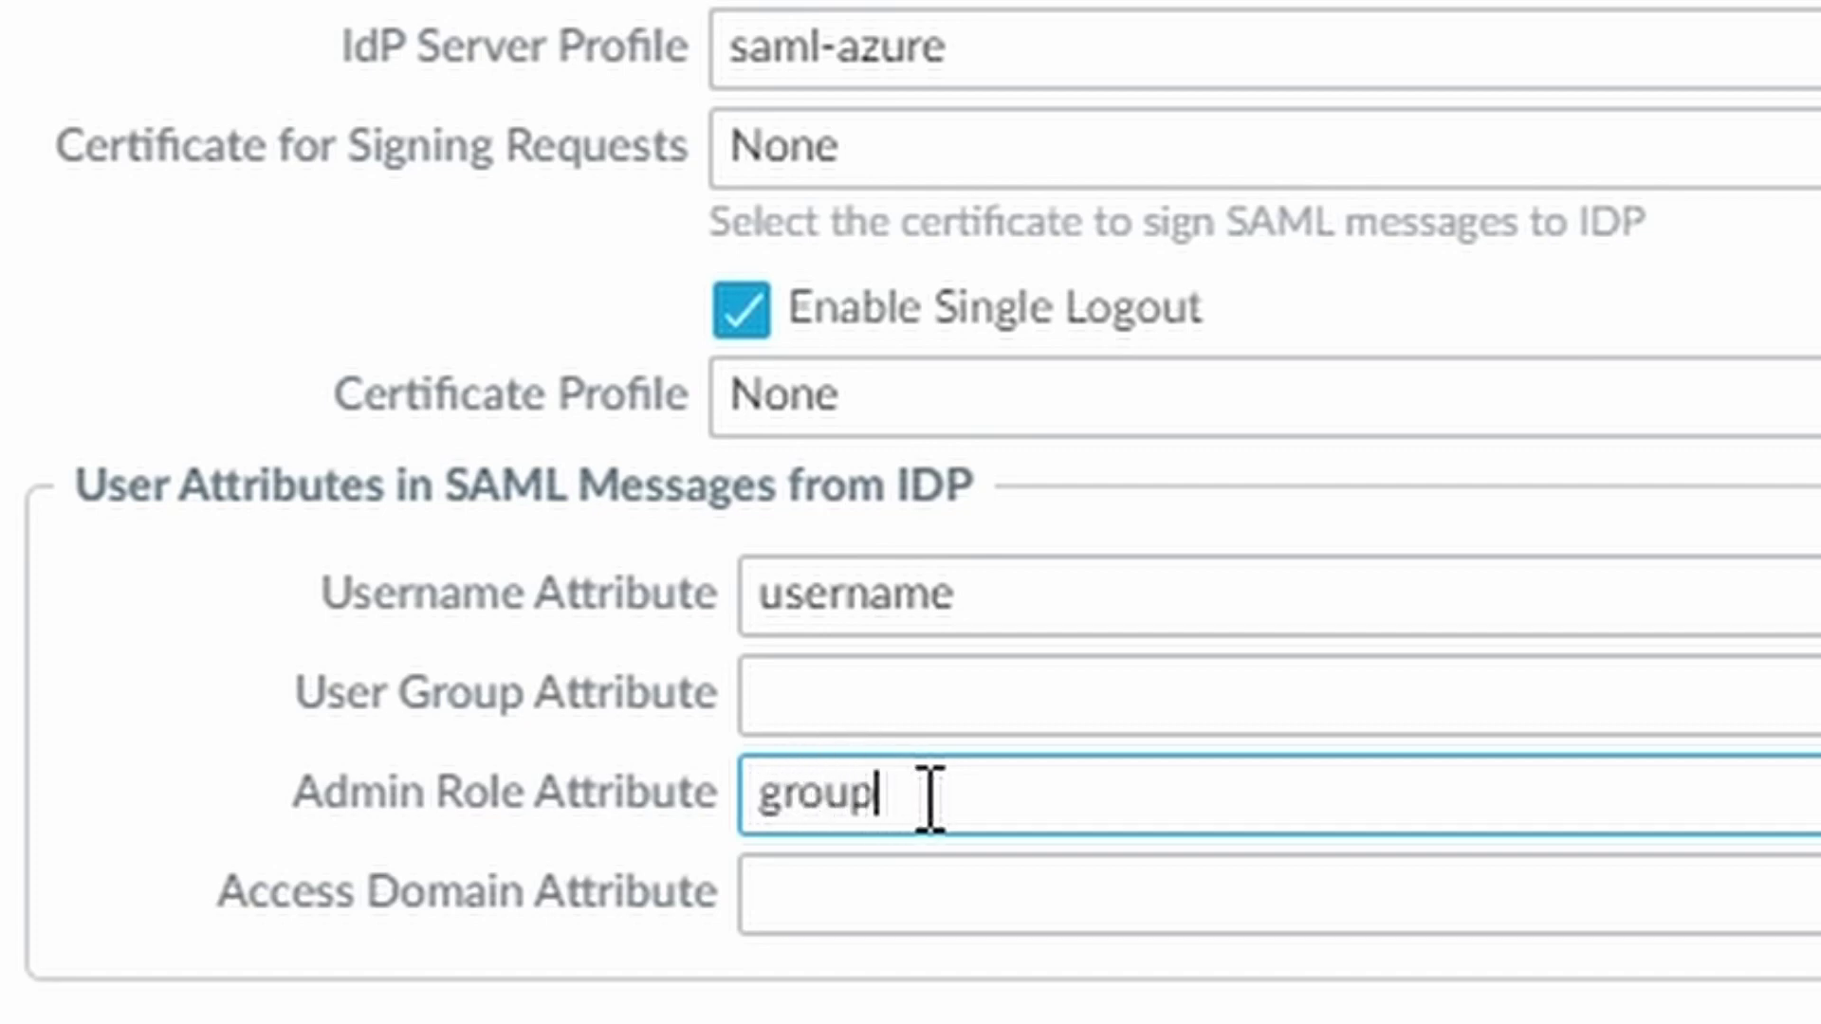
drag(931, 795, 760, 772)
click(853, 795)
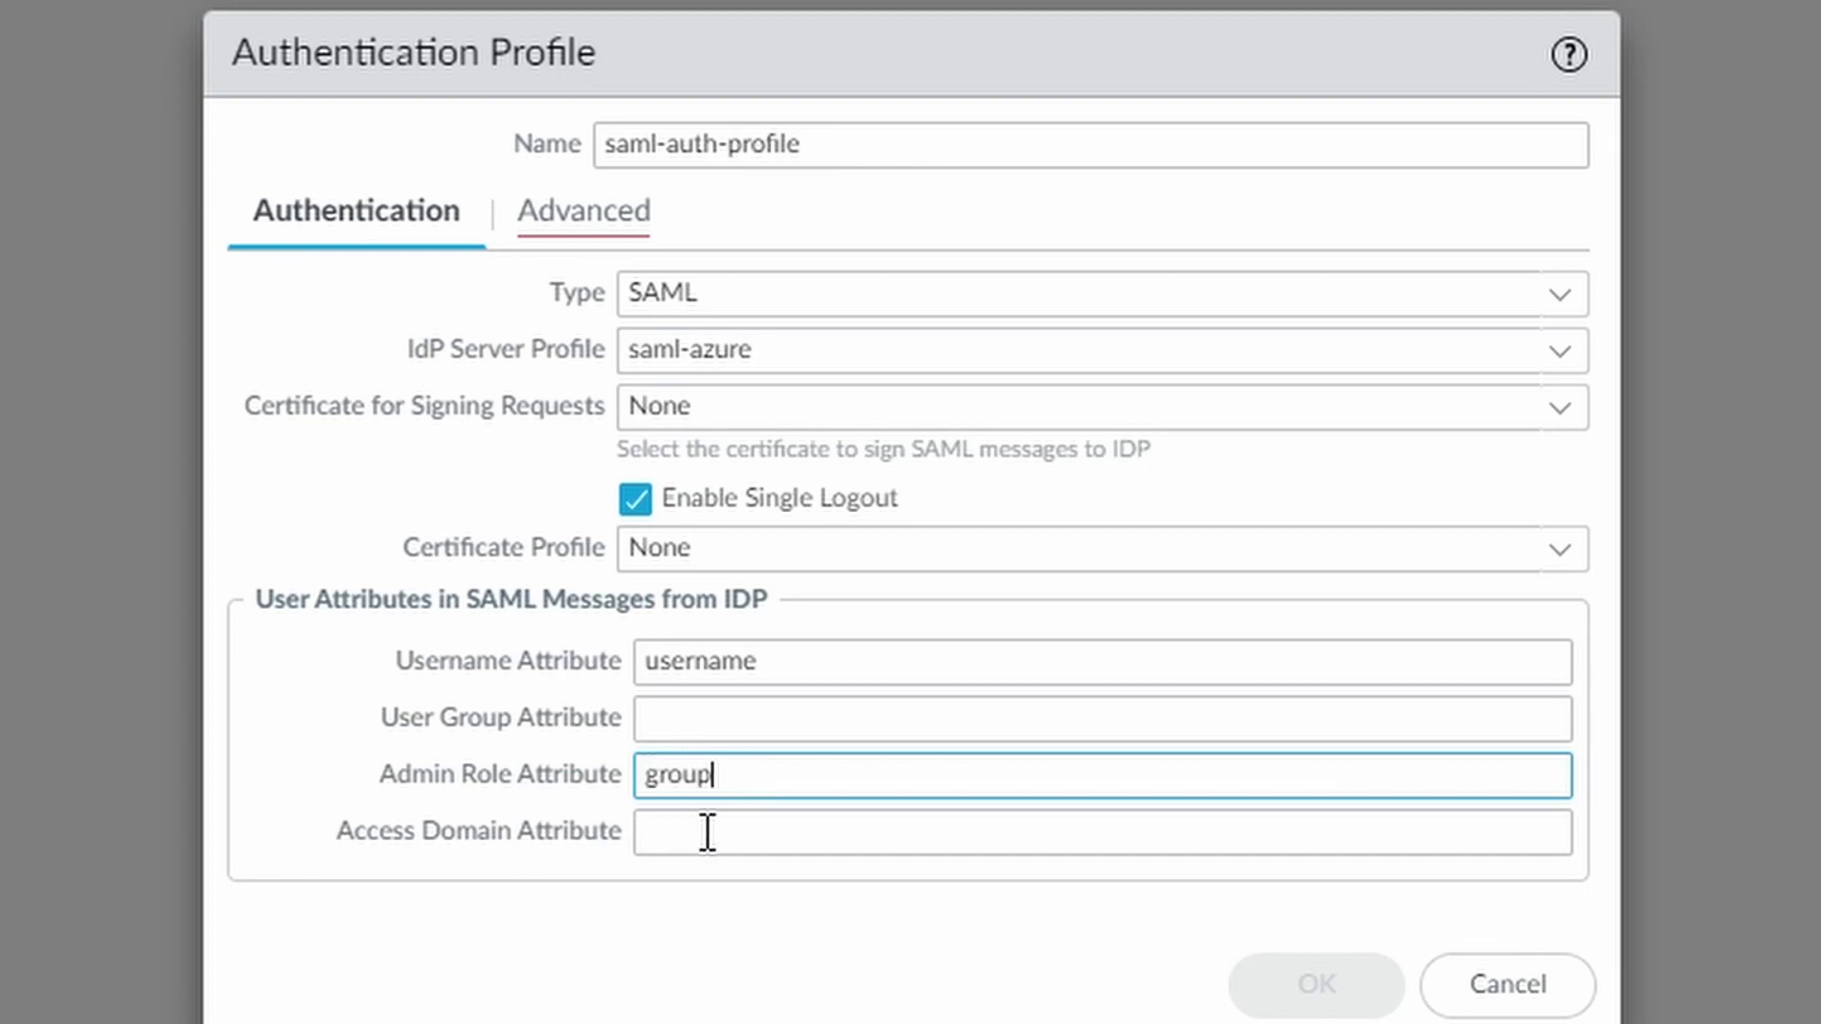
Add 'all' to the profile's allow list and save it
click(599, 209)
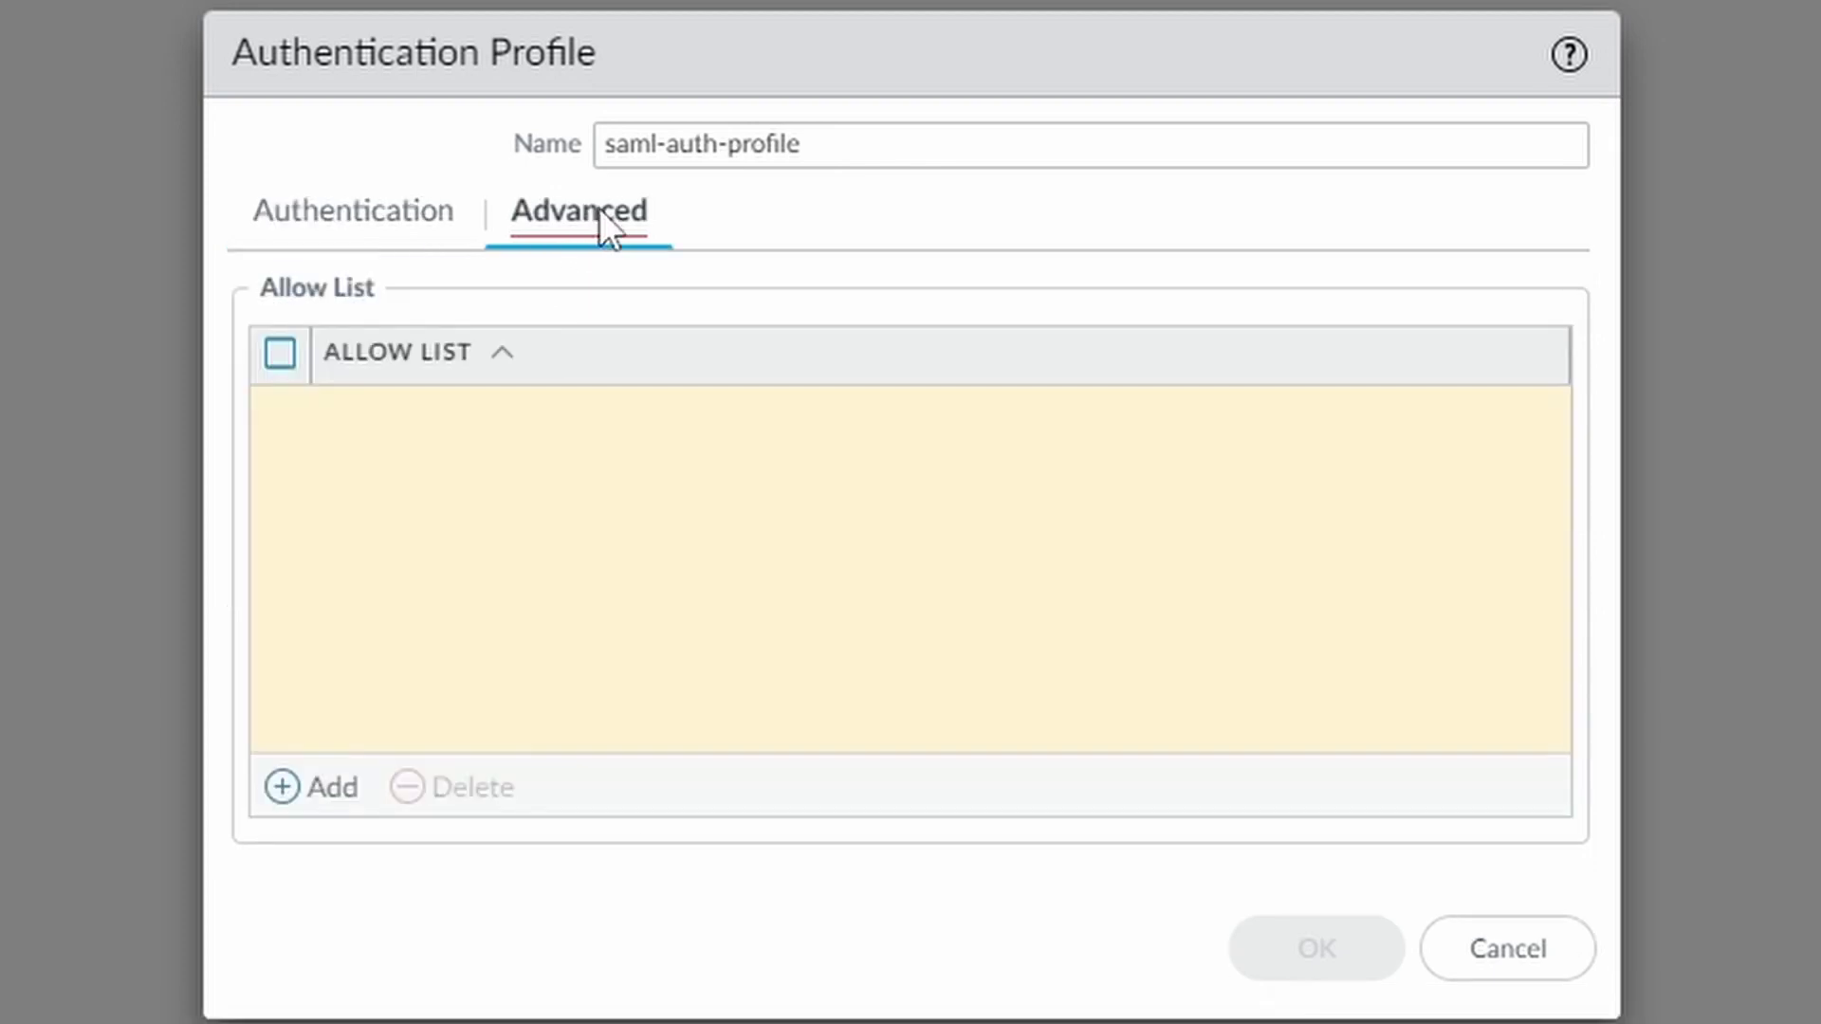
click(343, 796)
click(429, 479)
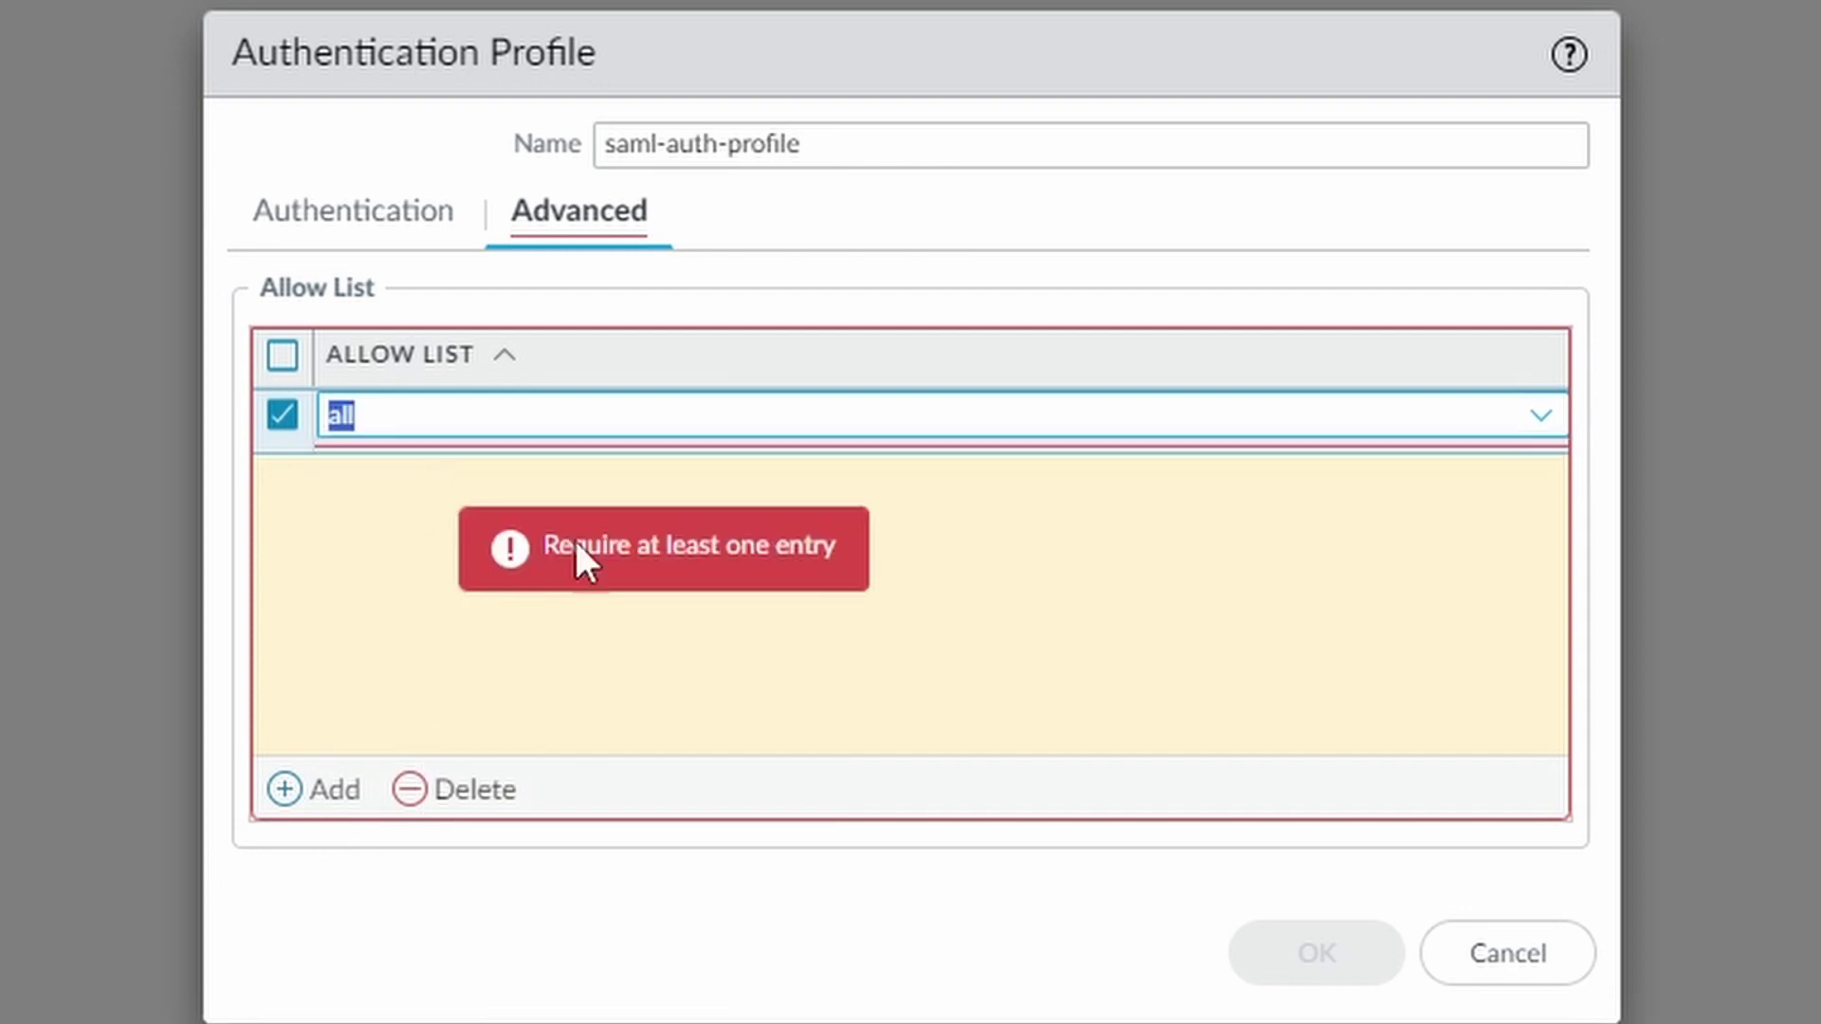
click(1047, 956)
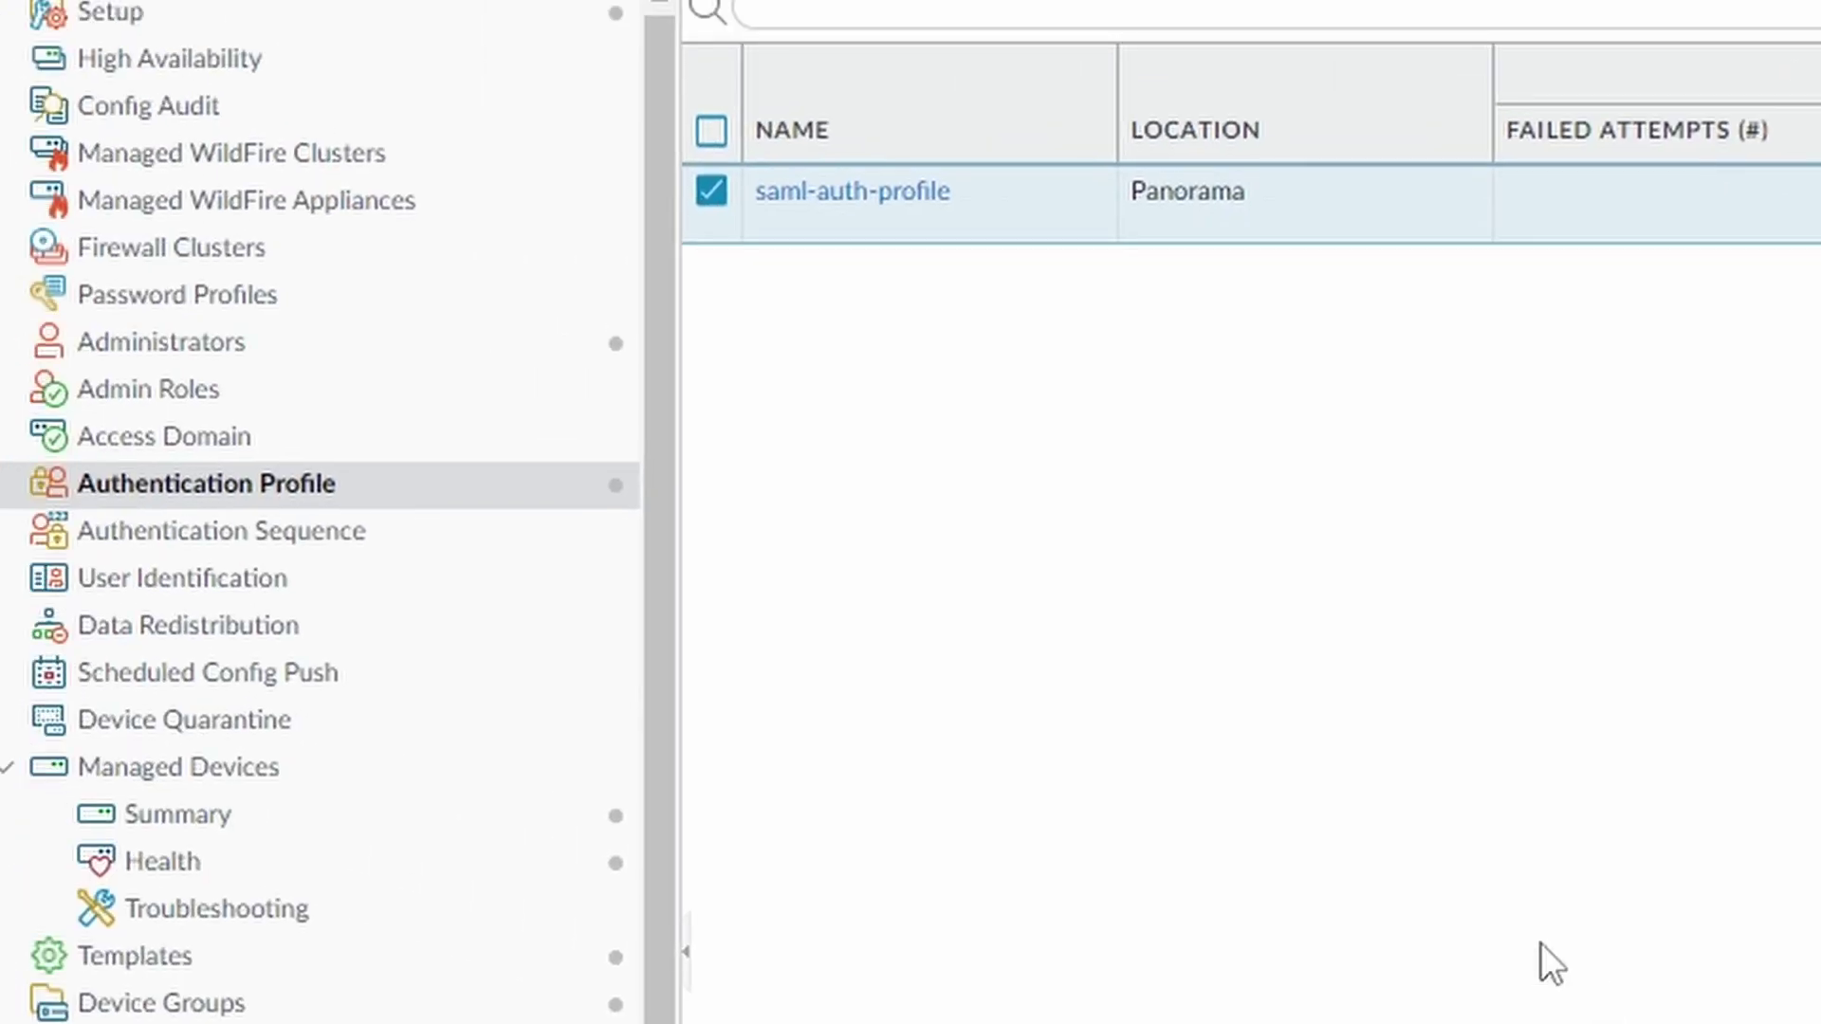
Create a new admin role named helpdesk-role
click(231, 410)
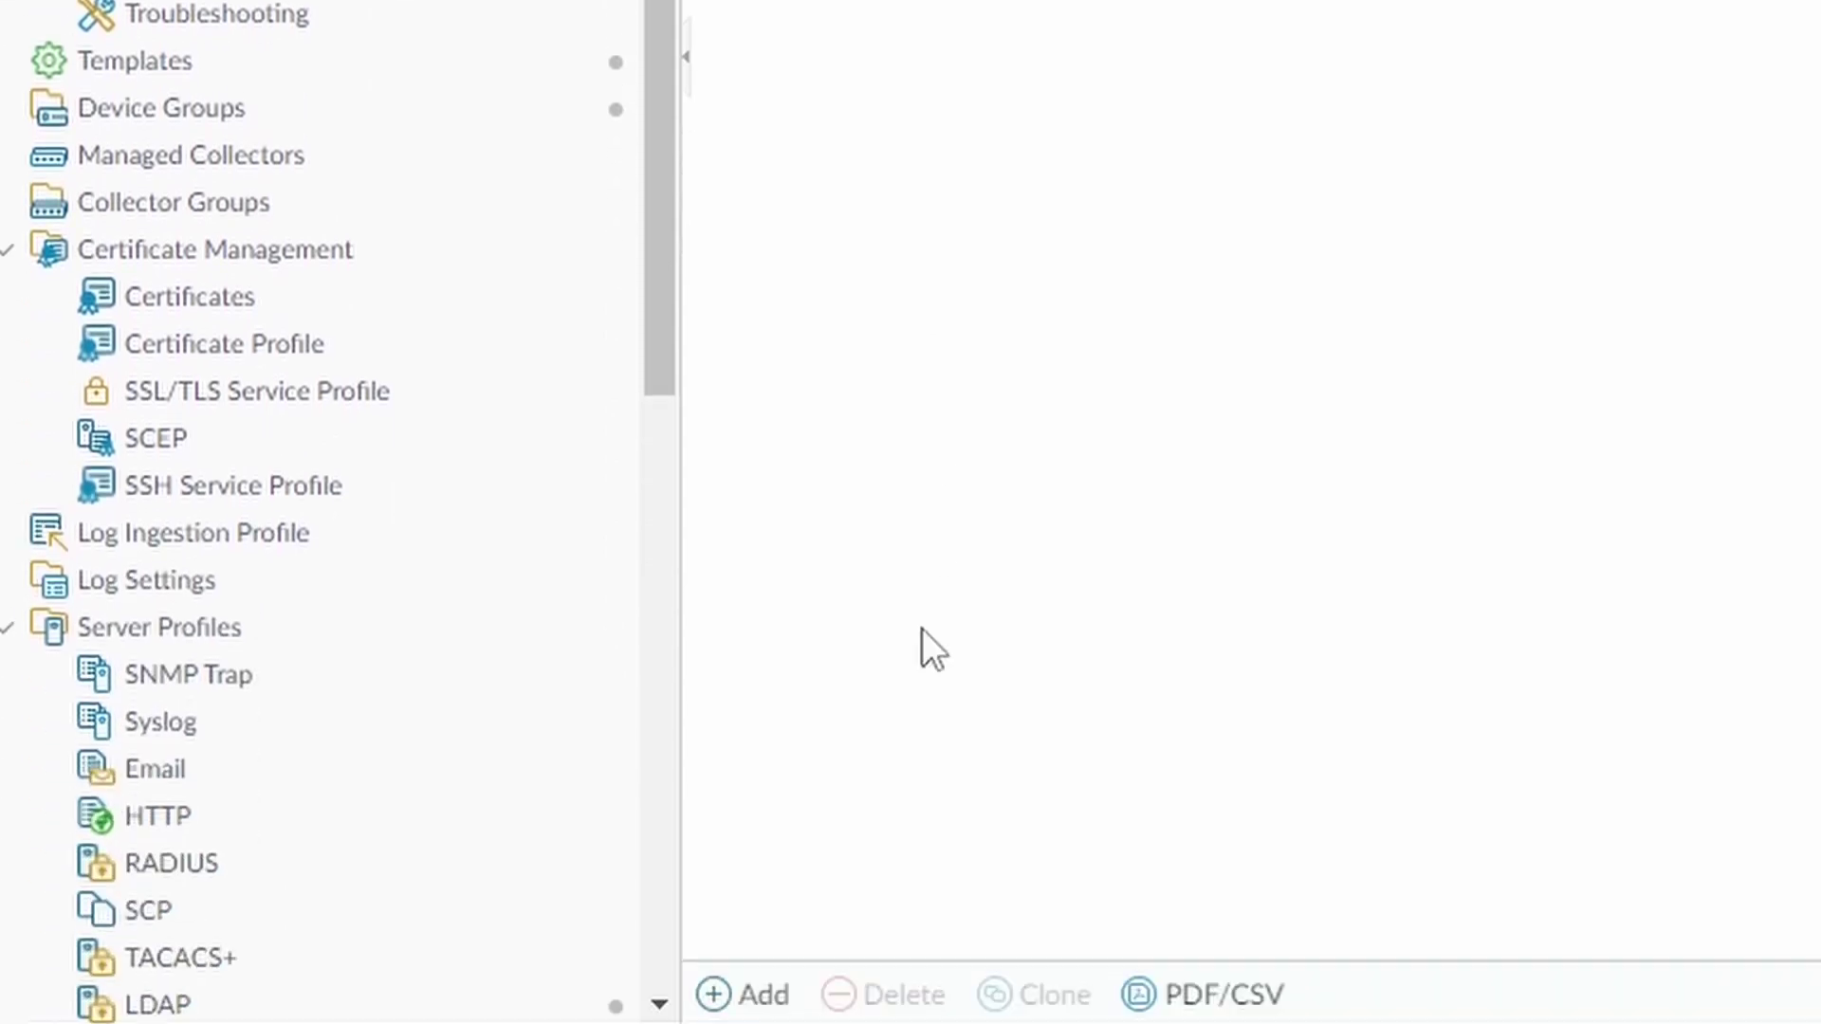
click(759, 993)
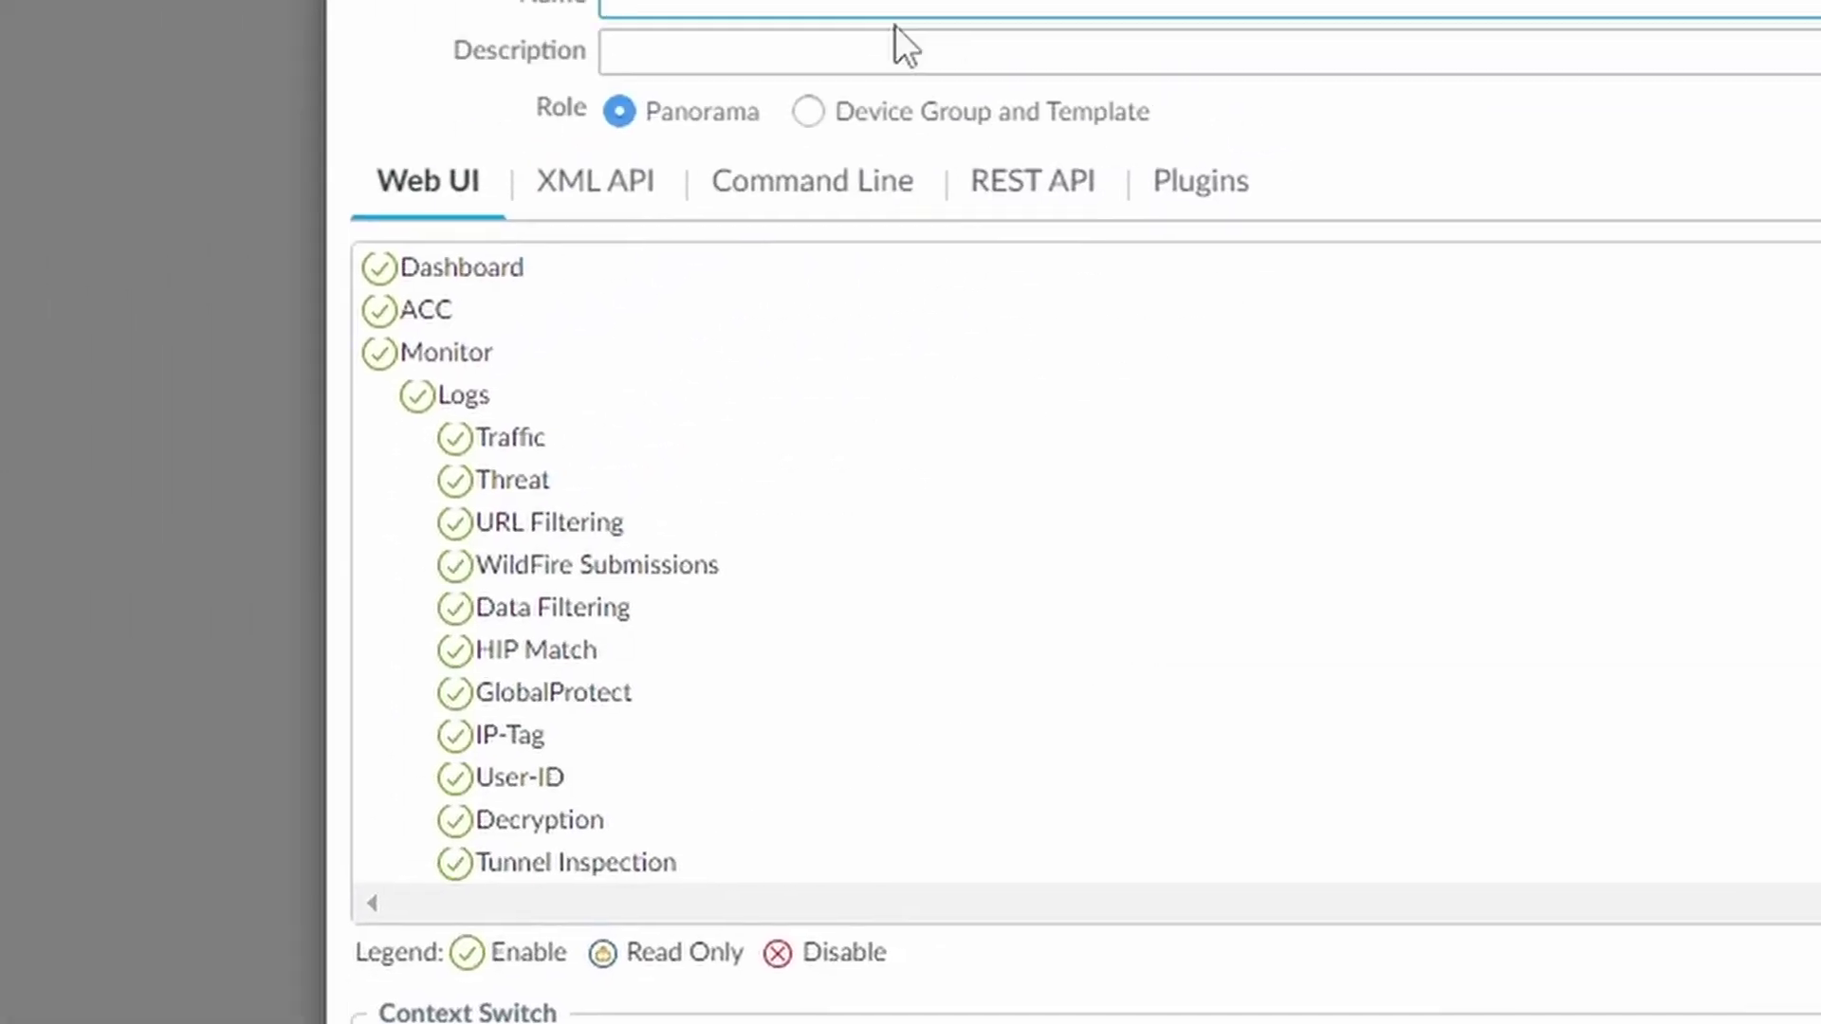
click(638, 162)
text(helpdesk-role)
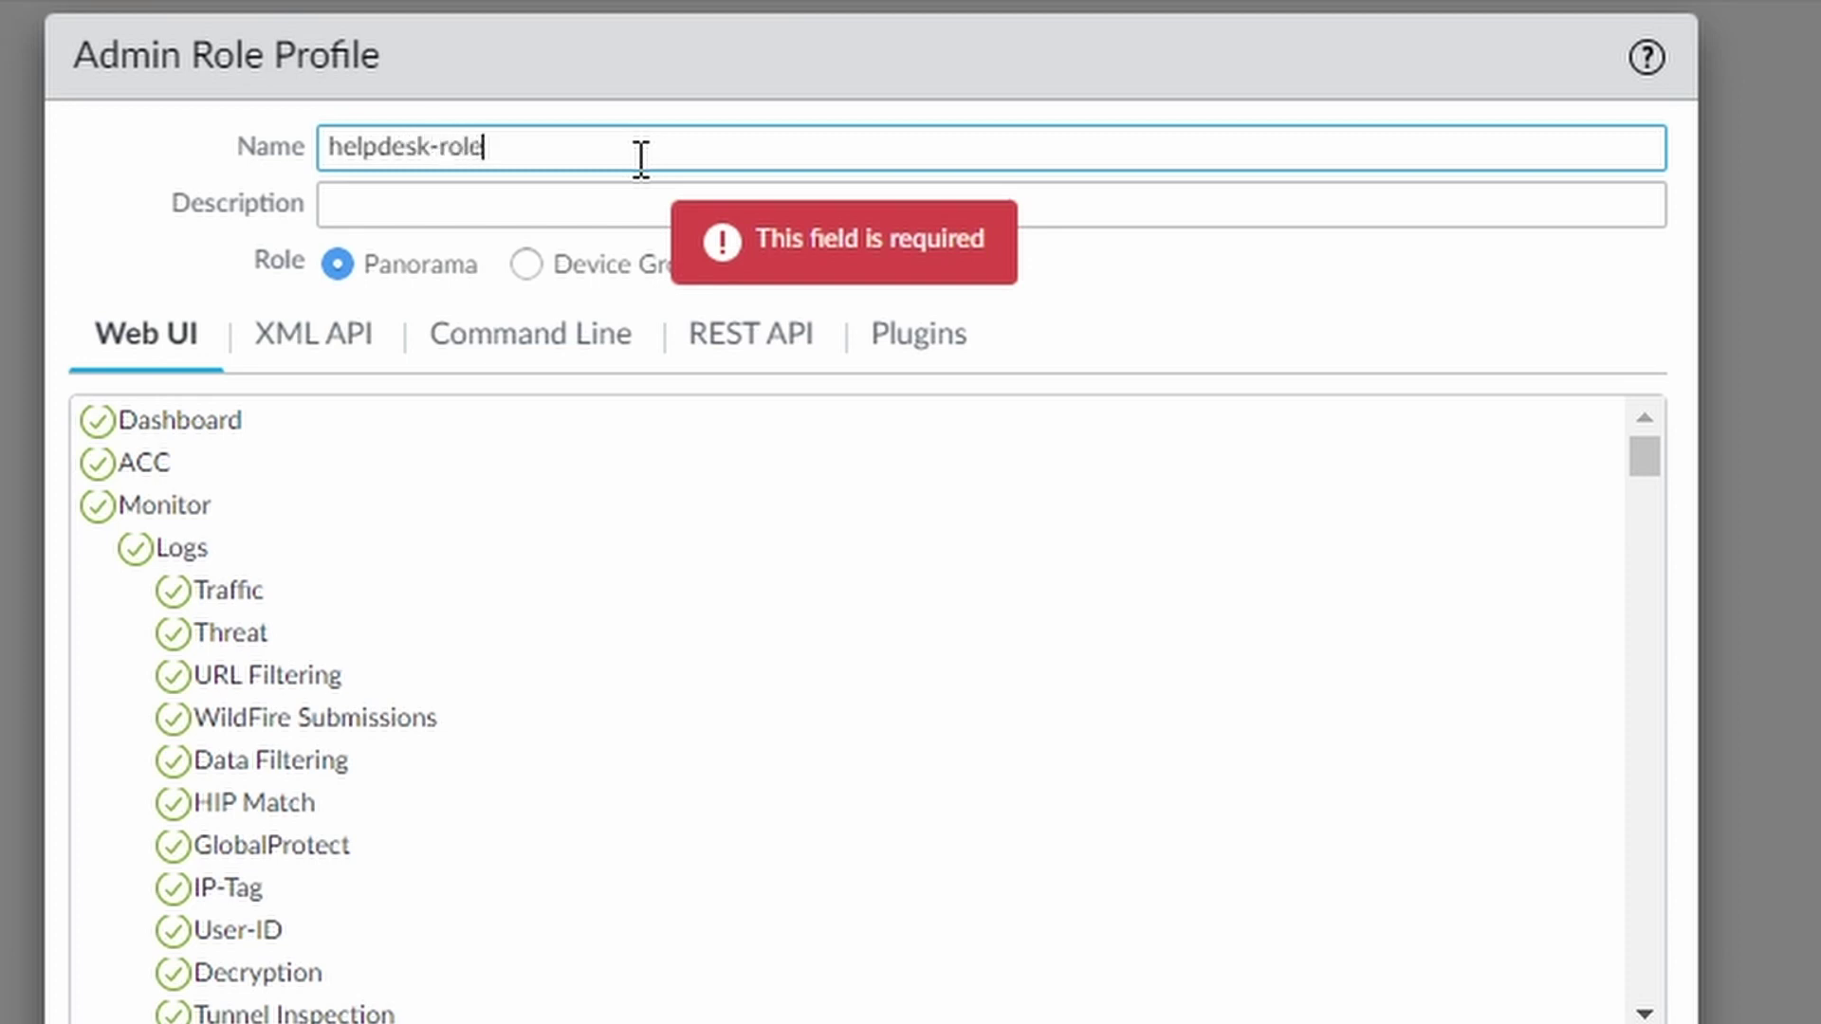
drag(642, 160, 292, 127)
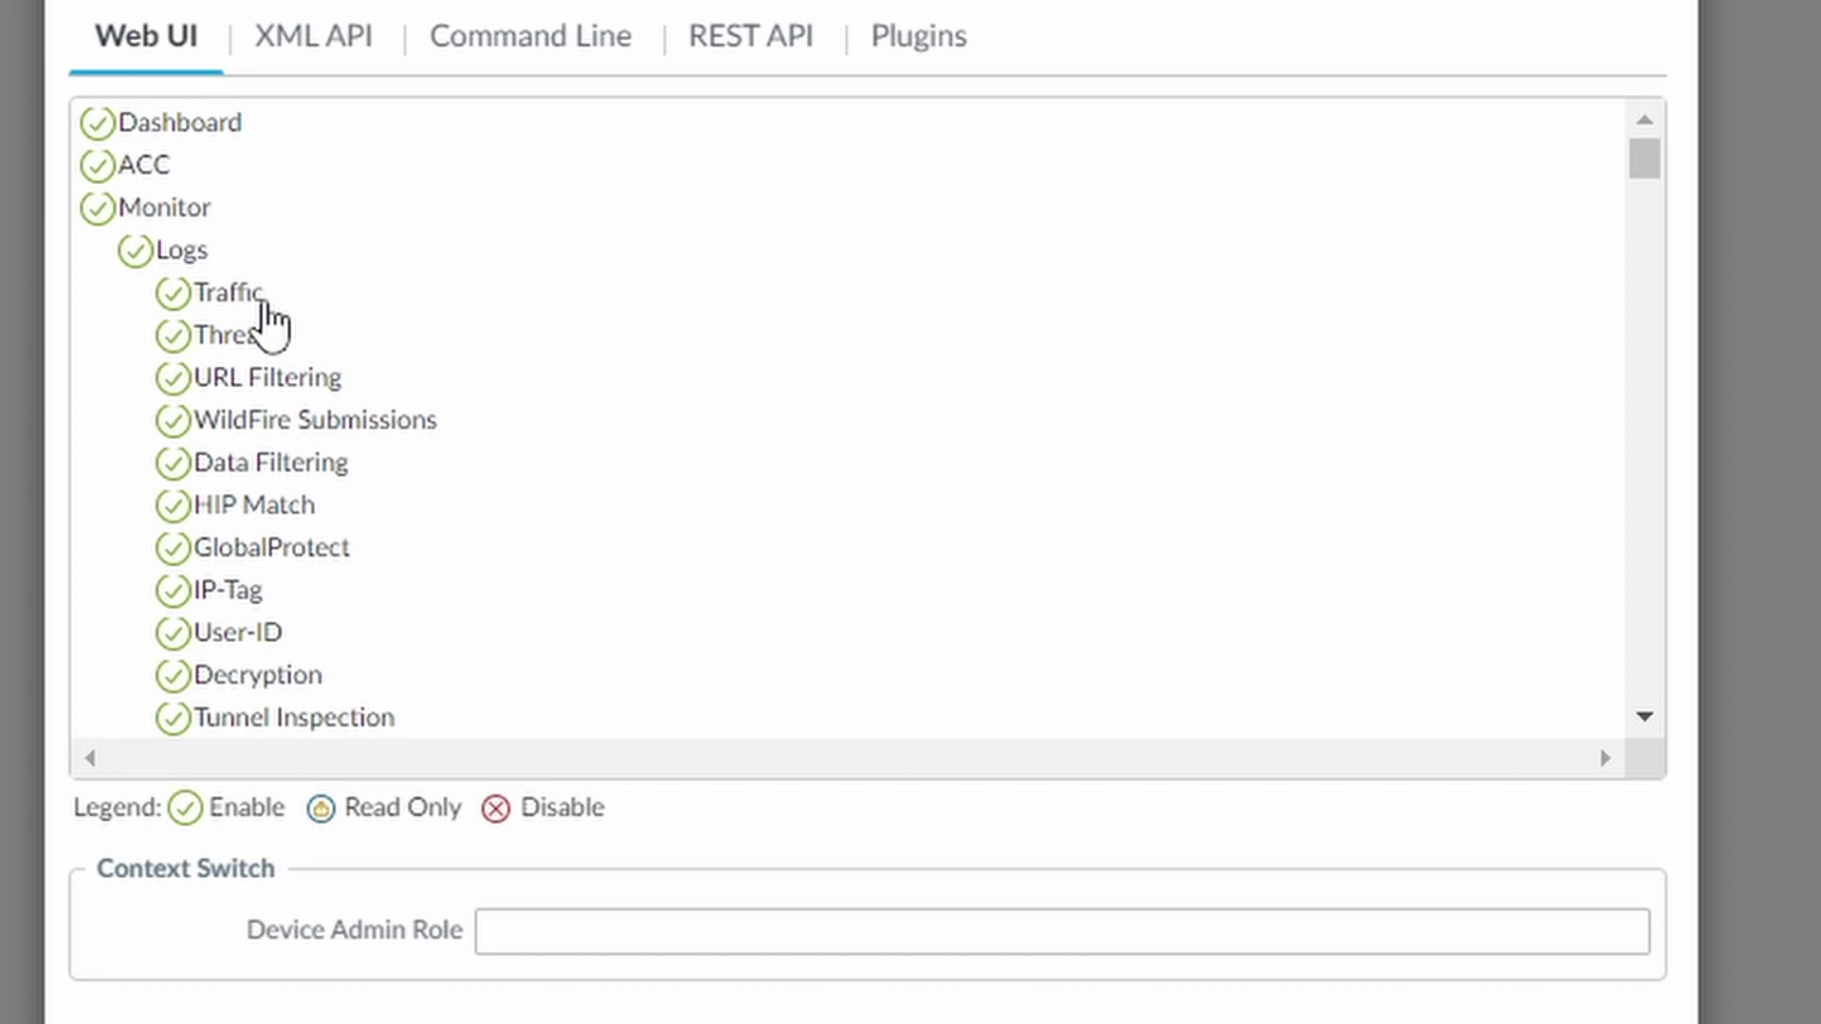
Disable Dashboard, ACC, all logs except Traffic, and the Monitor reports for the role
click(97, 122)
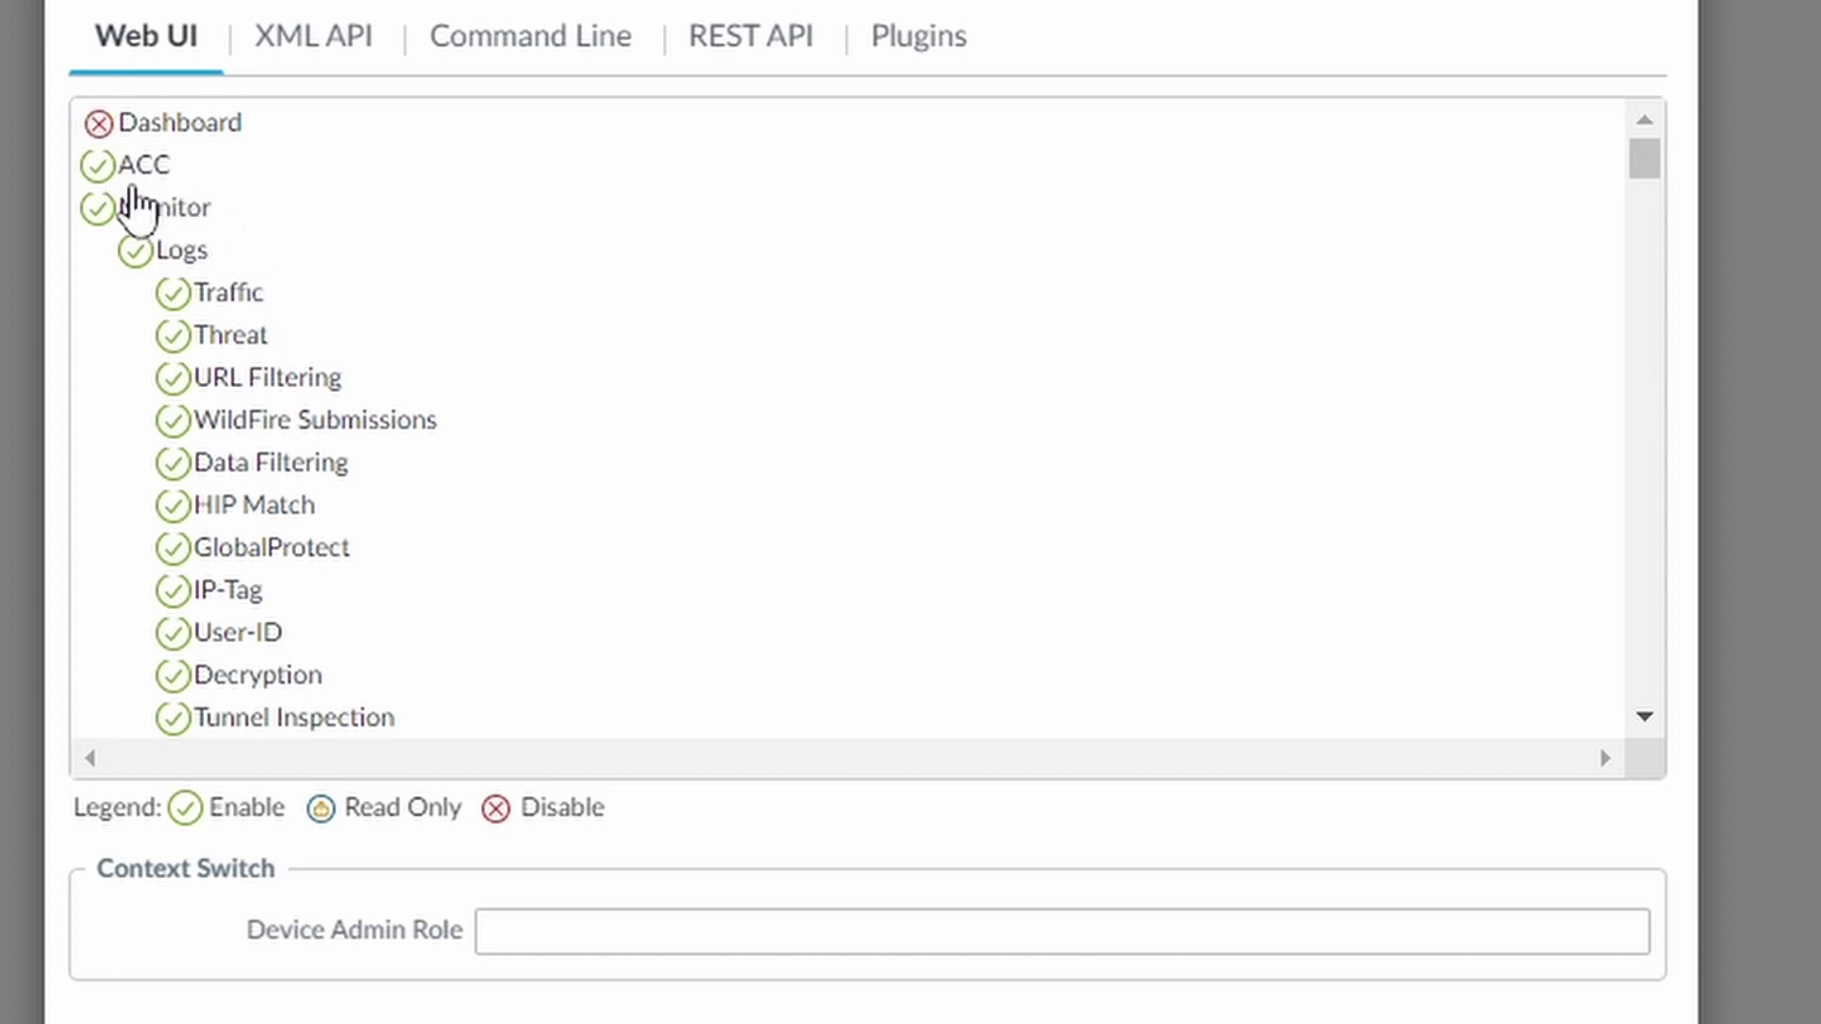
click(98, 165)
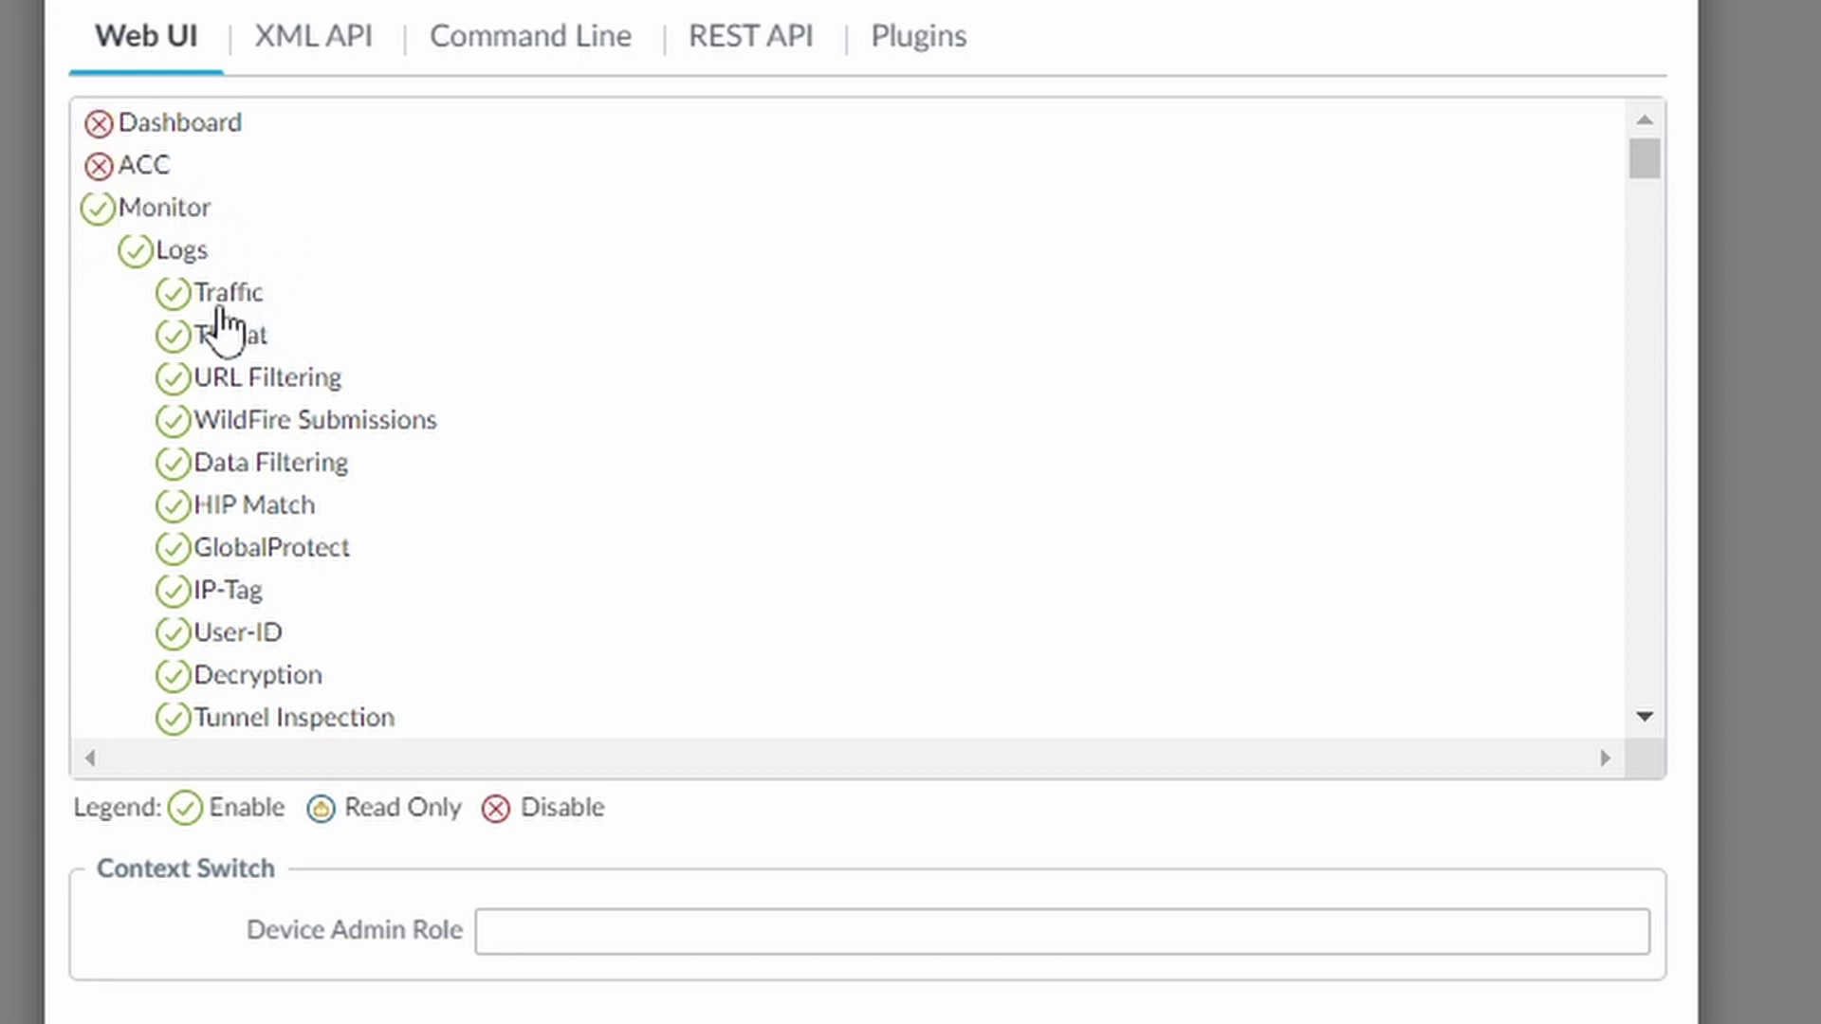
click(98, 210)
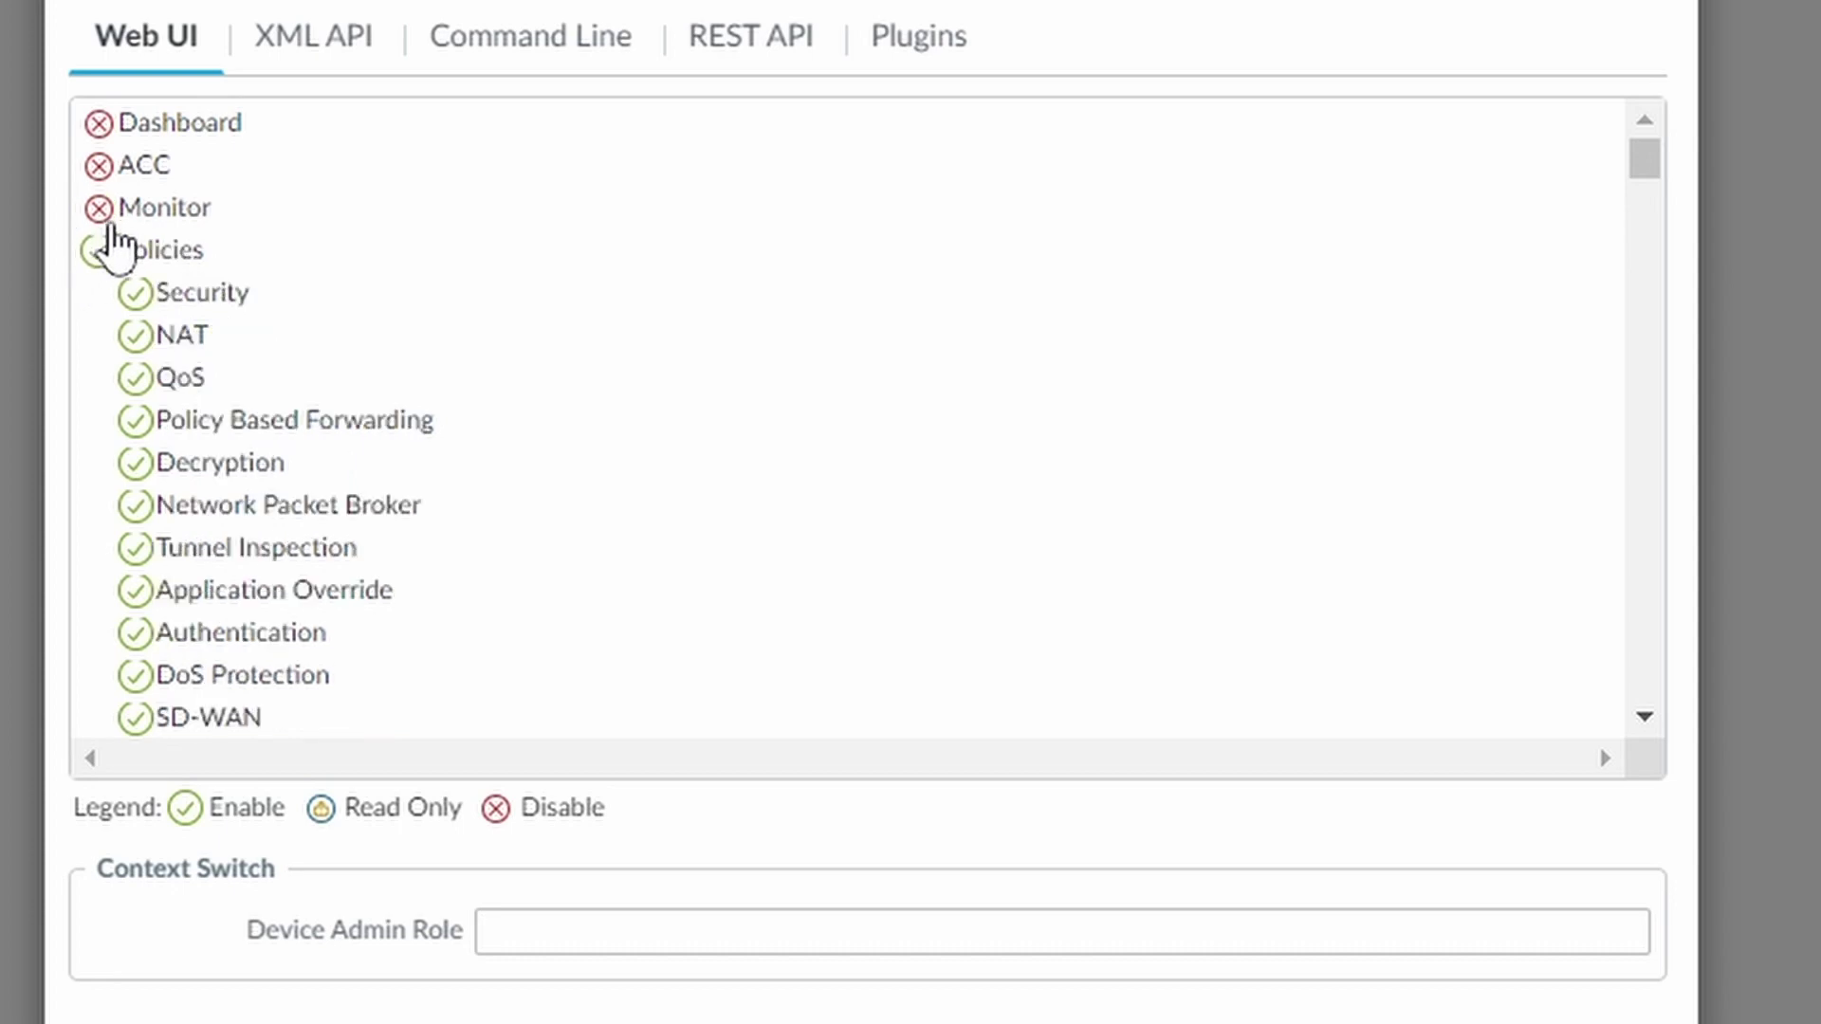
click(104, 212)
click(174, 334)
click(174, 374)
click(174, 418)
click(174, 461)
click(174, 504)
click(174, 546)
scroll(290, 247, down, 5)
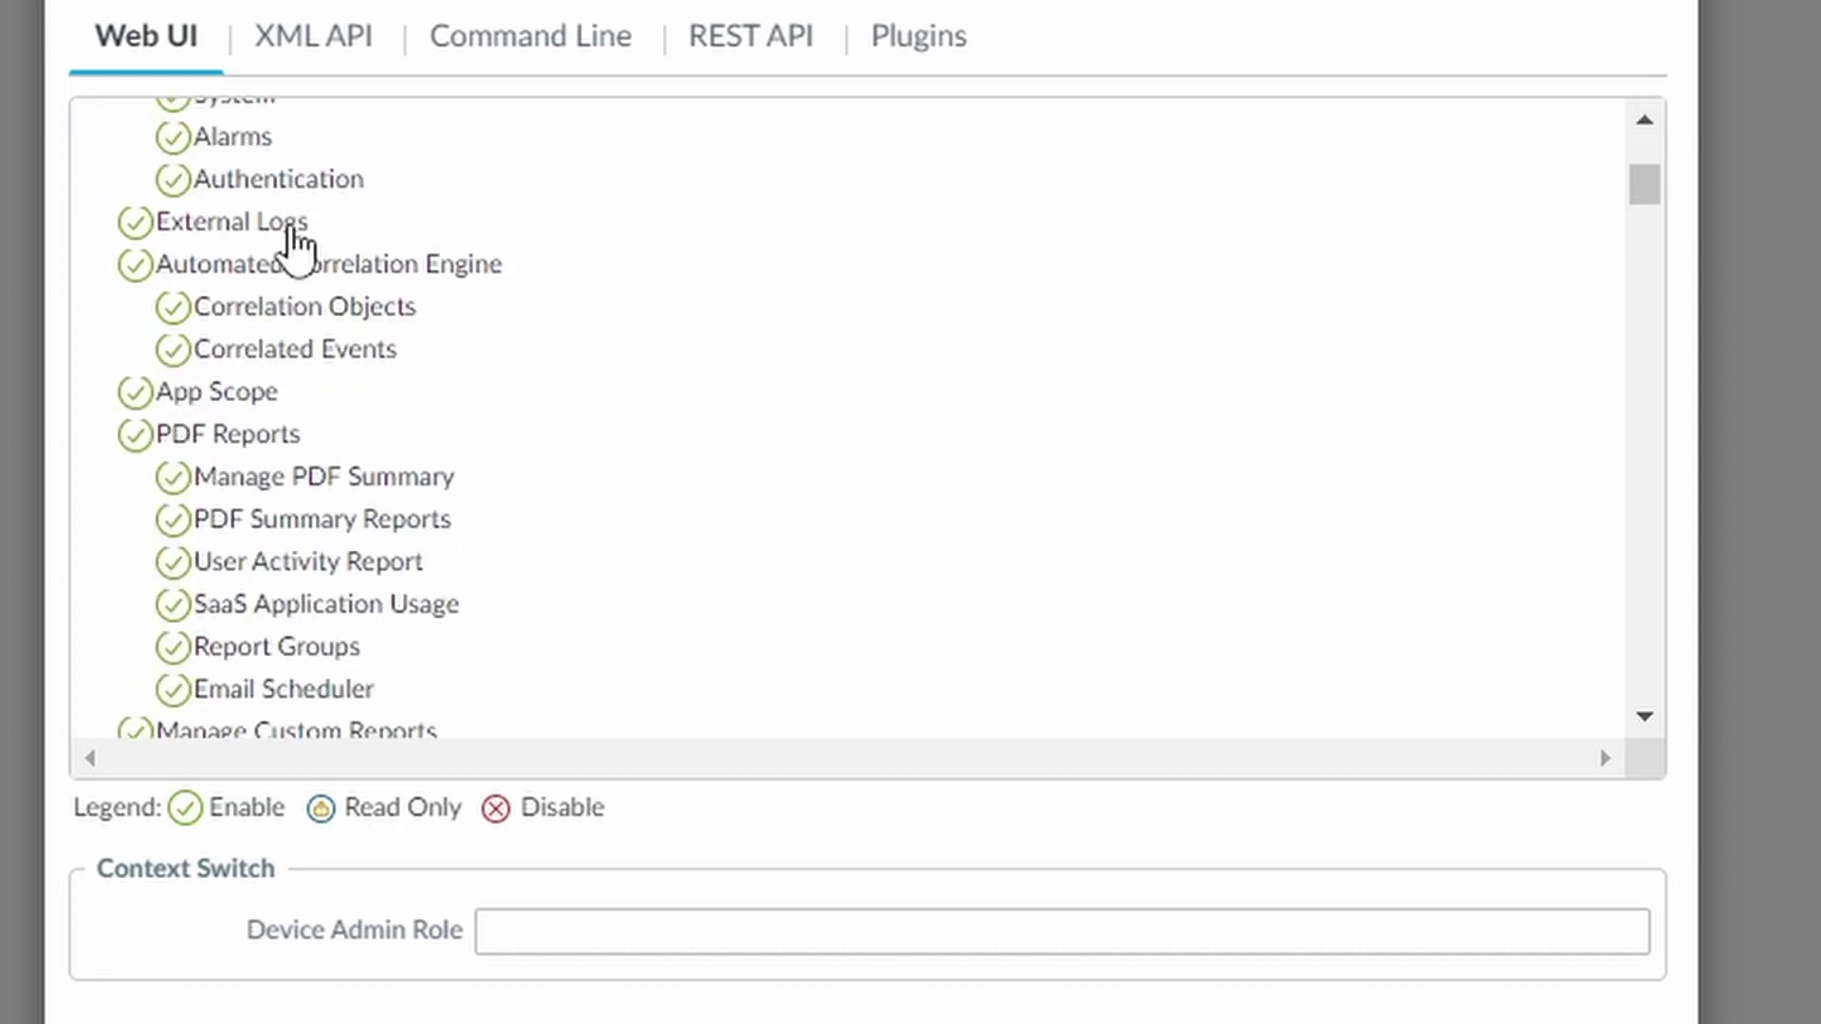
click(172, 288)
click(172, 331)
click(172, 374)
click(172, 415)
click(134, 458)
click(134, 501)
click(135, 542)
click(135, 585)
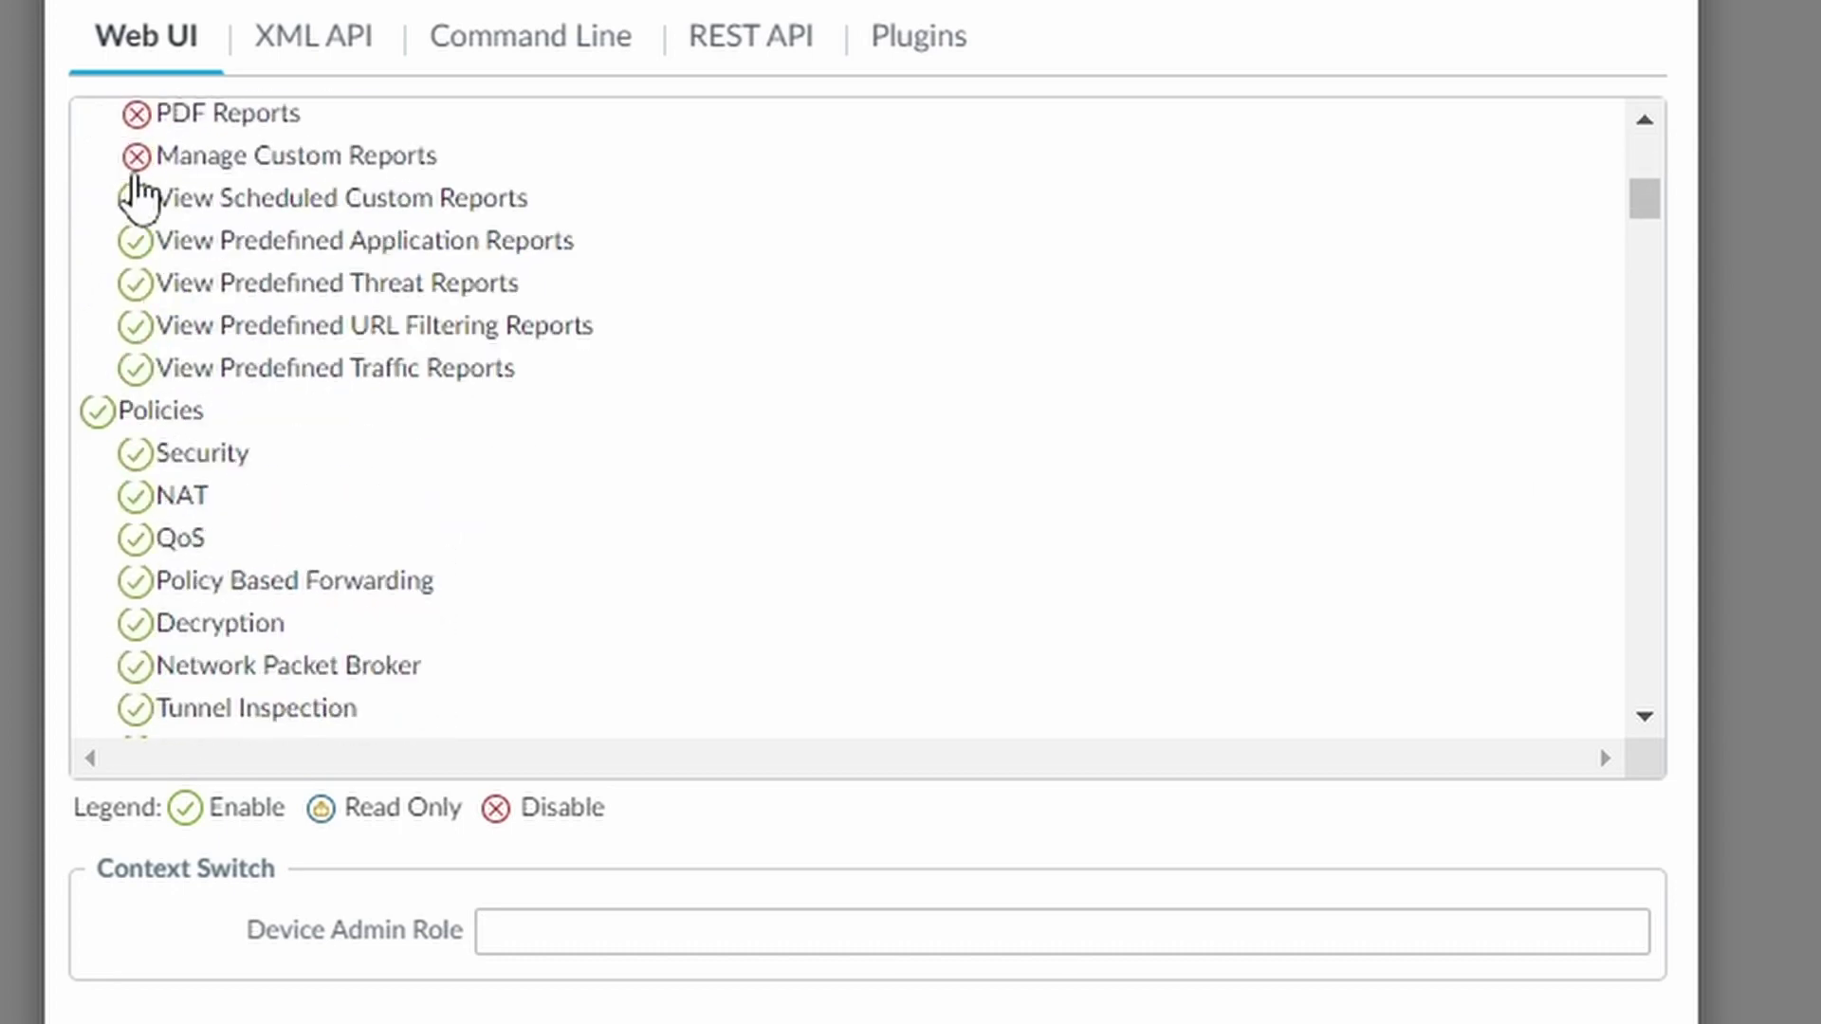
click(136, 368)
Disable Policies, Objects, Network, Device, Panorama and View PCAP Files access
click(97, 410)
click(98, 452)
click(97, 495)
click(98, 538)
click(98, 581)
scroll(142, 559, down, 3)
click(136, 514)
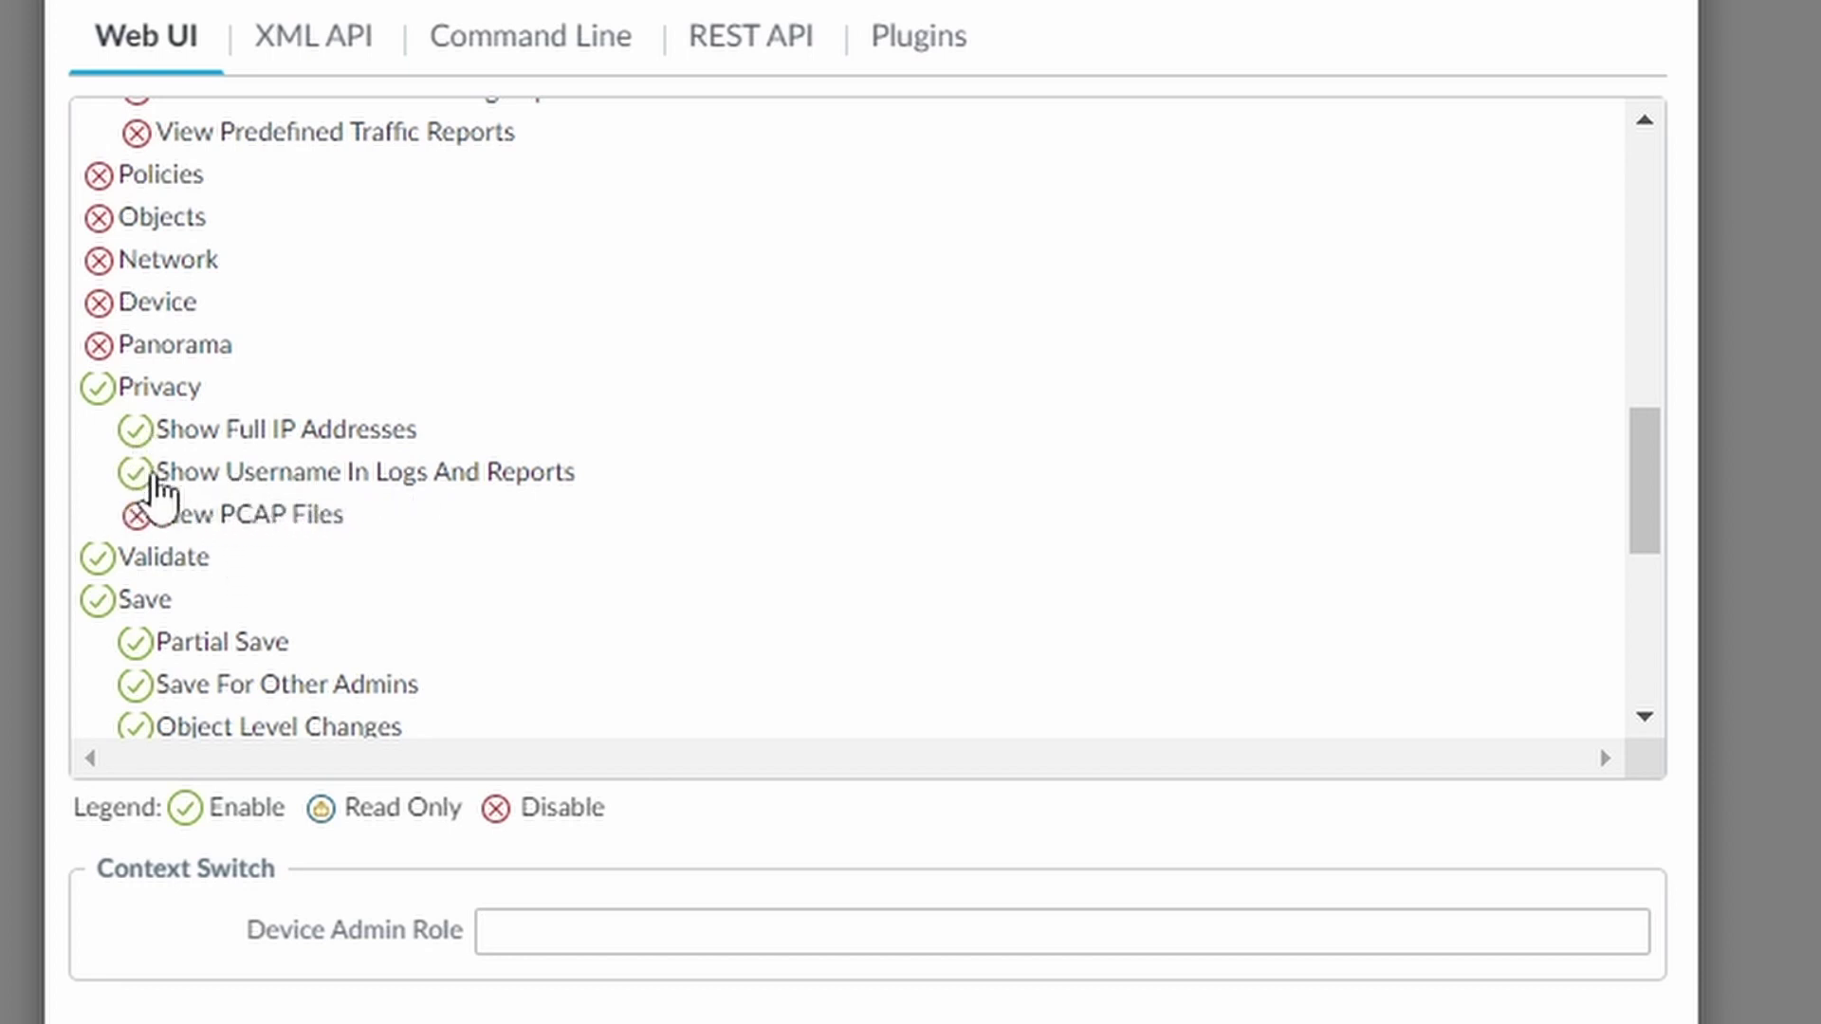
Disable Validate, Save, Commit, Tasks and Global for helpdesk-role
click(98, 557)
click(98, 599)
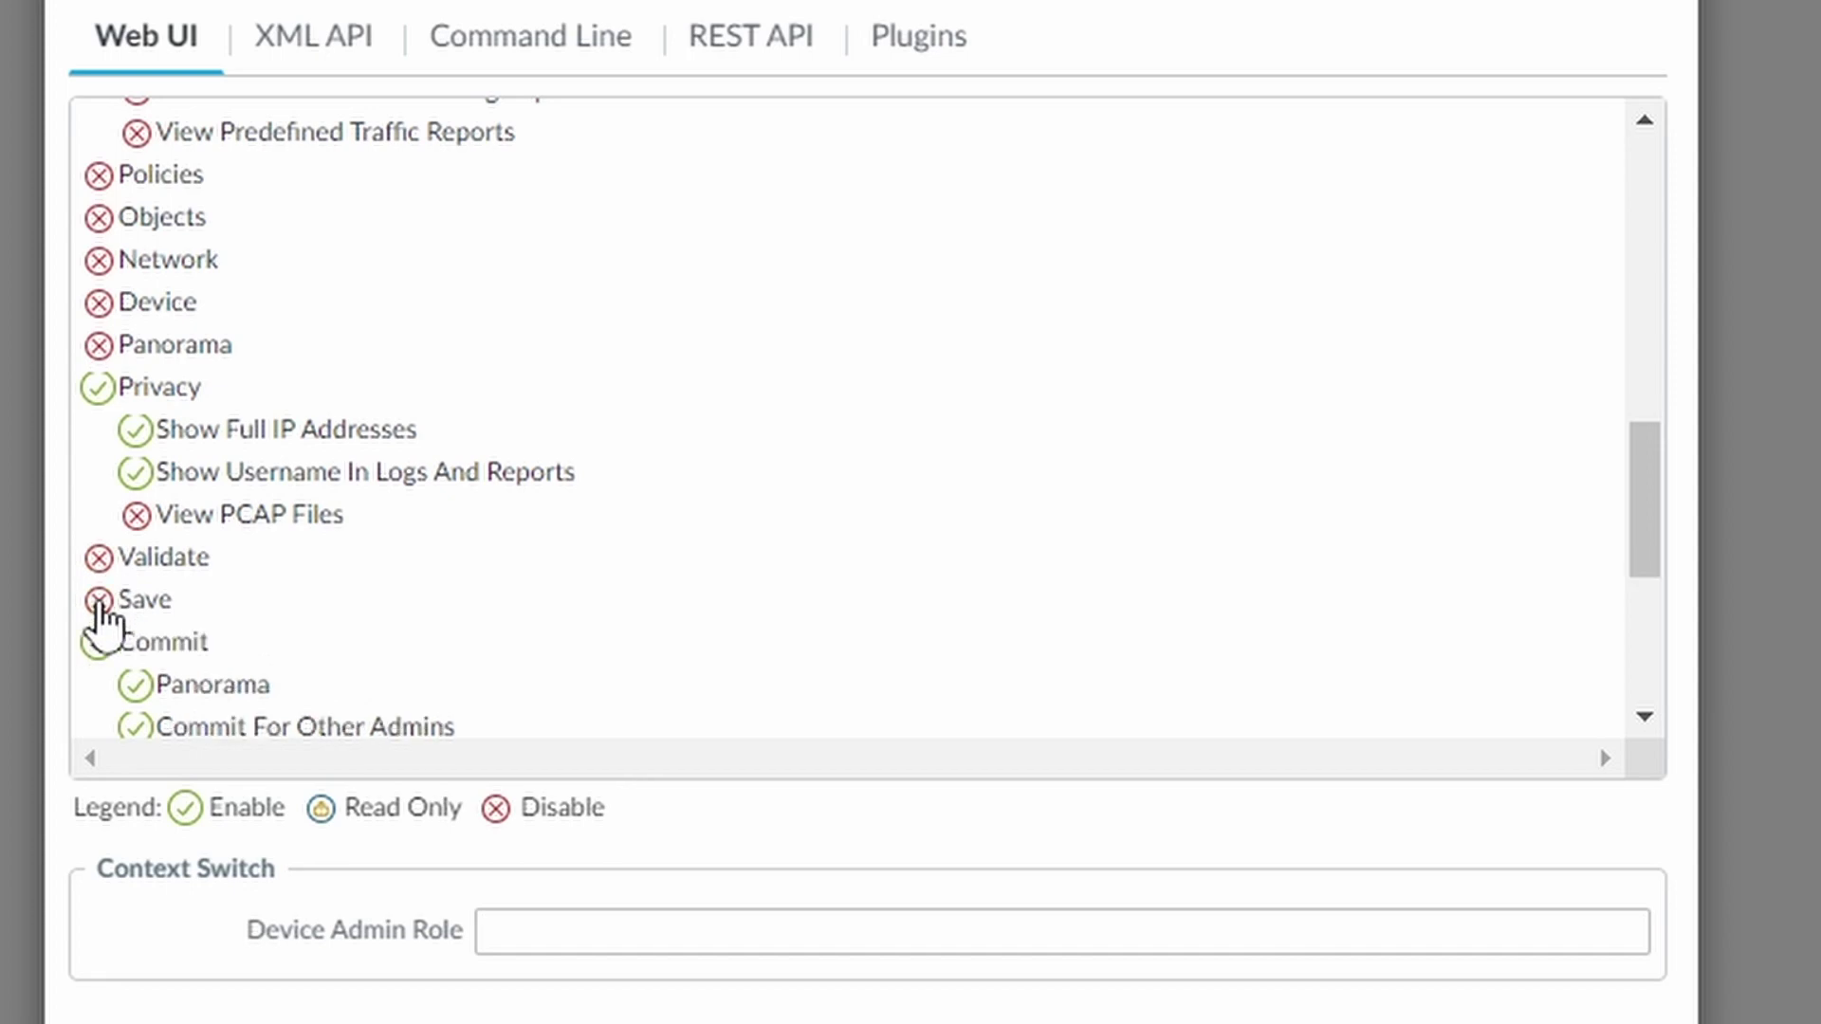
click(97, 640)
scroll(245, 645, down, 1)
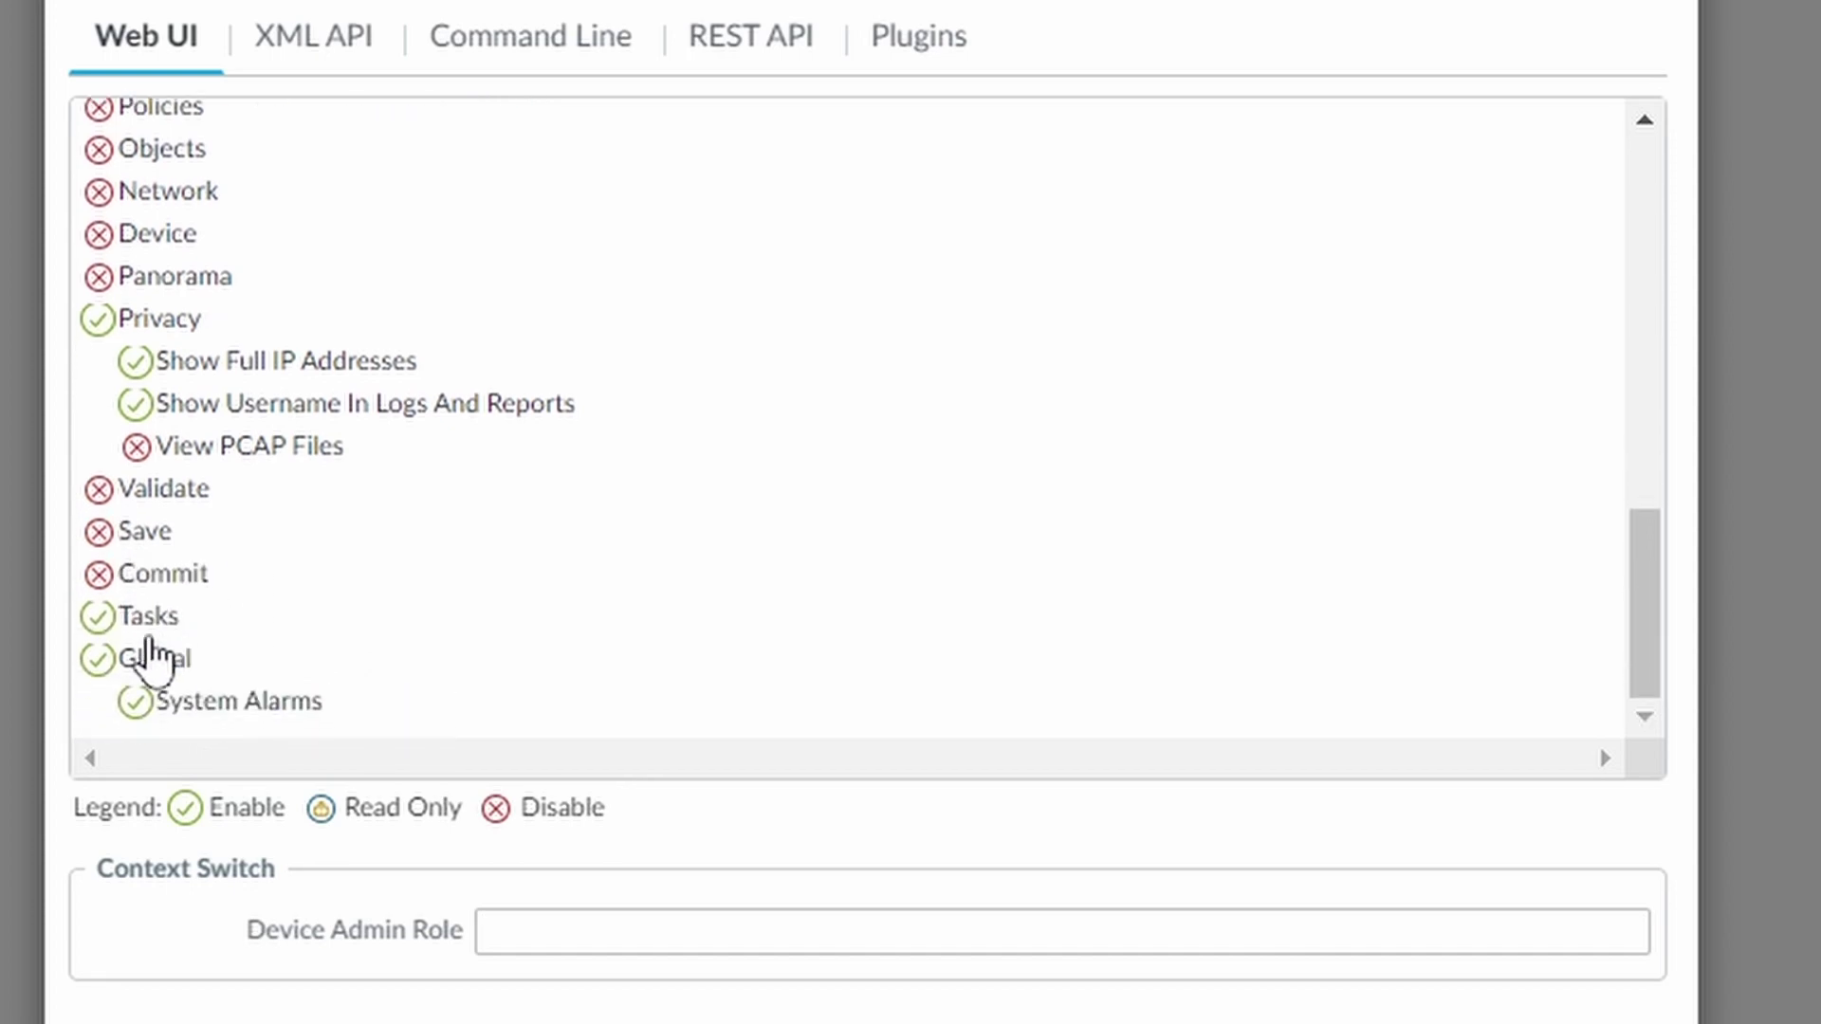
click(97, 638)
click(95, 680)
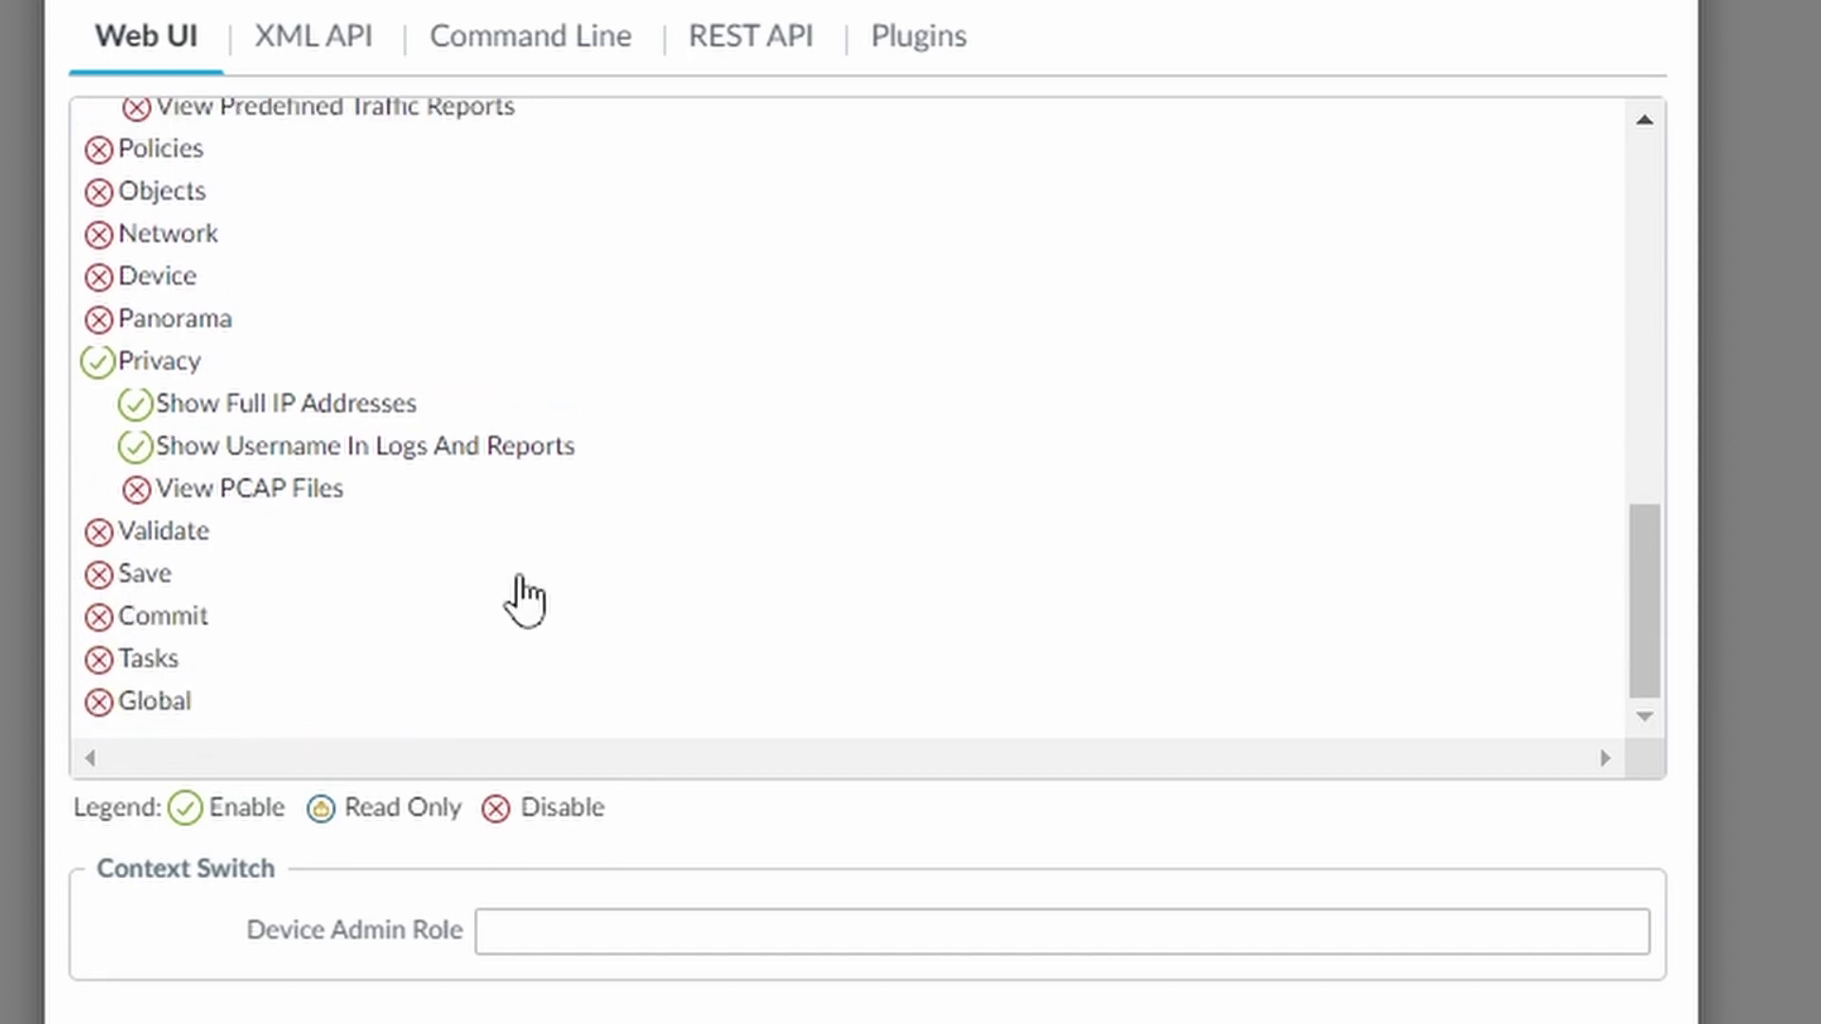
scroll(524, 597, up, 3)
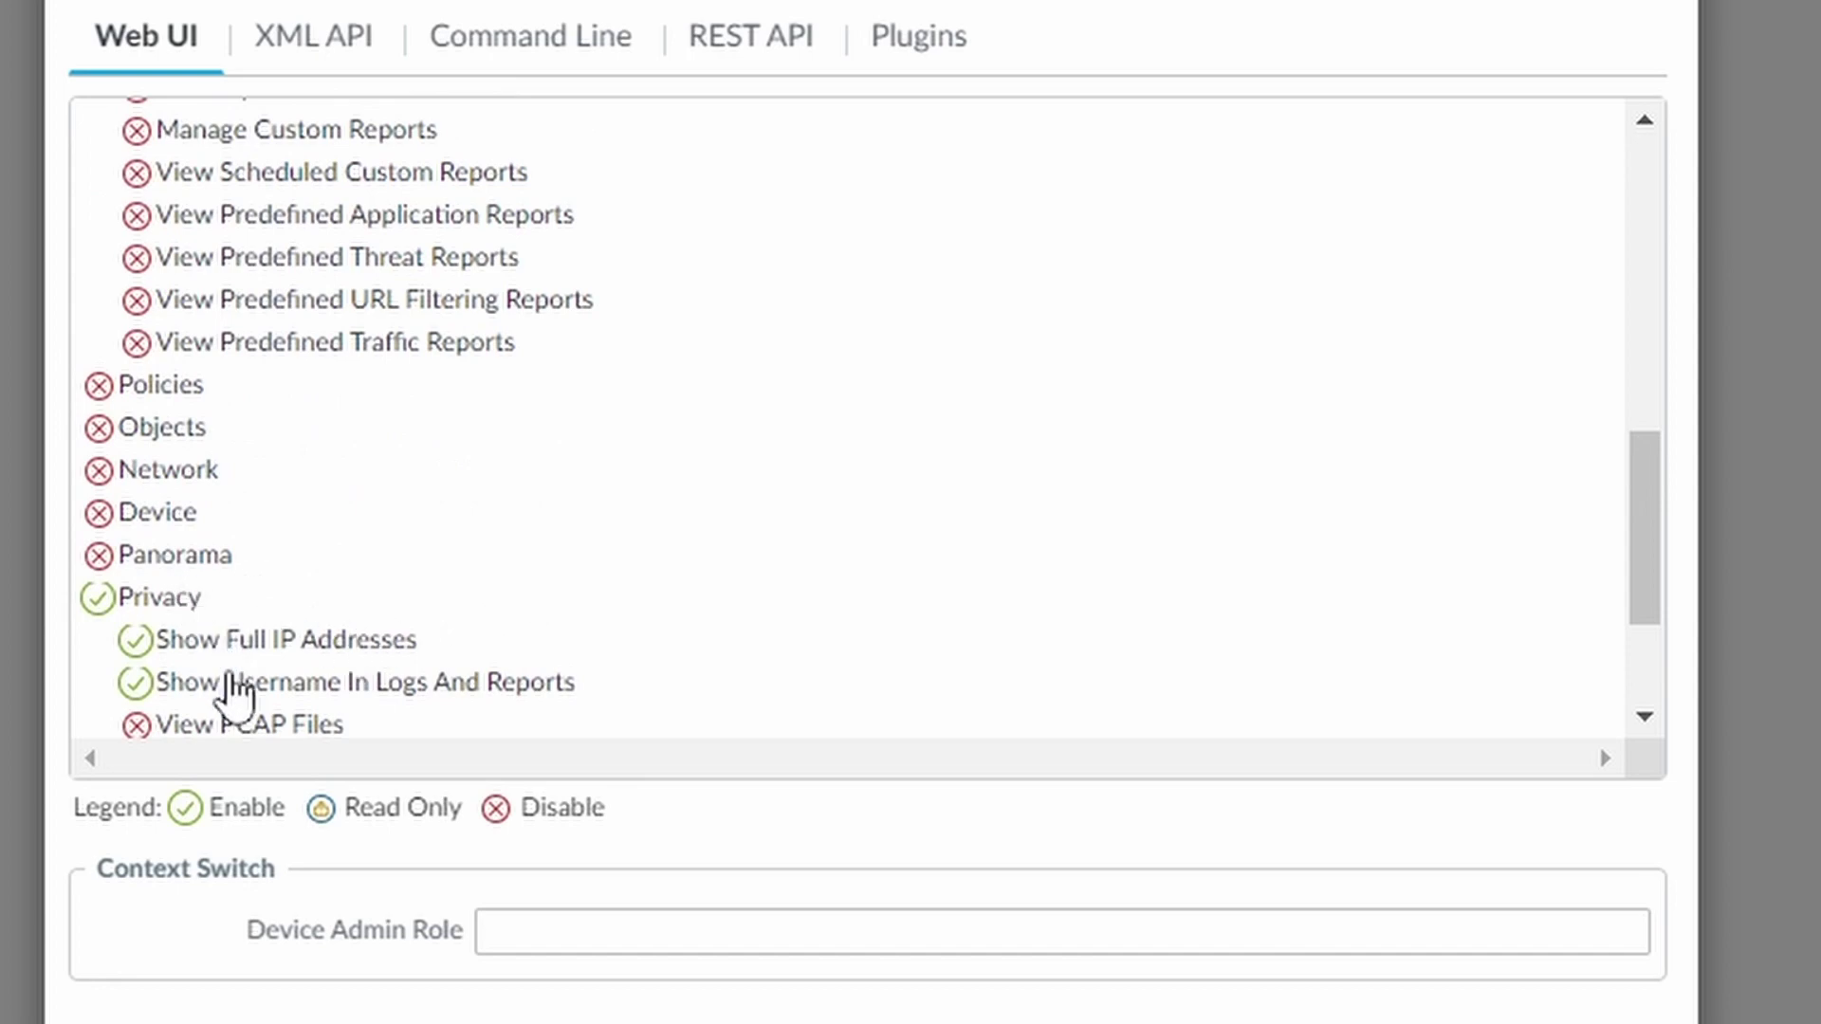
scroll(358, 662, up, 12)
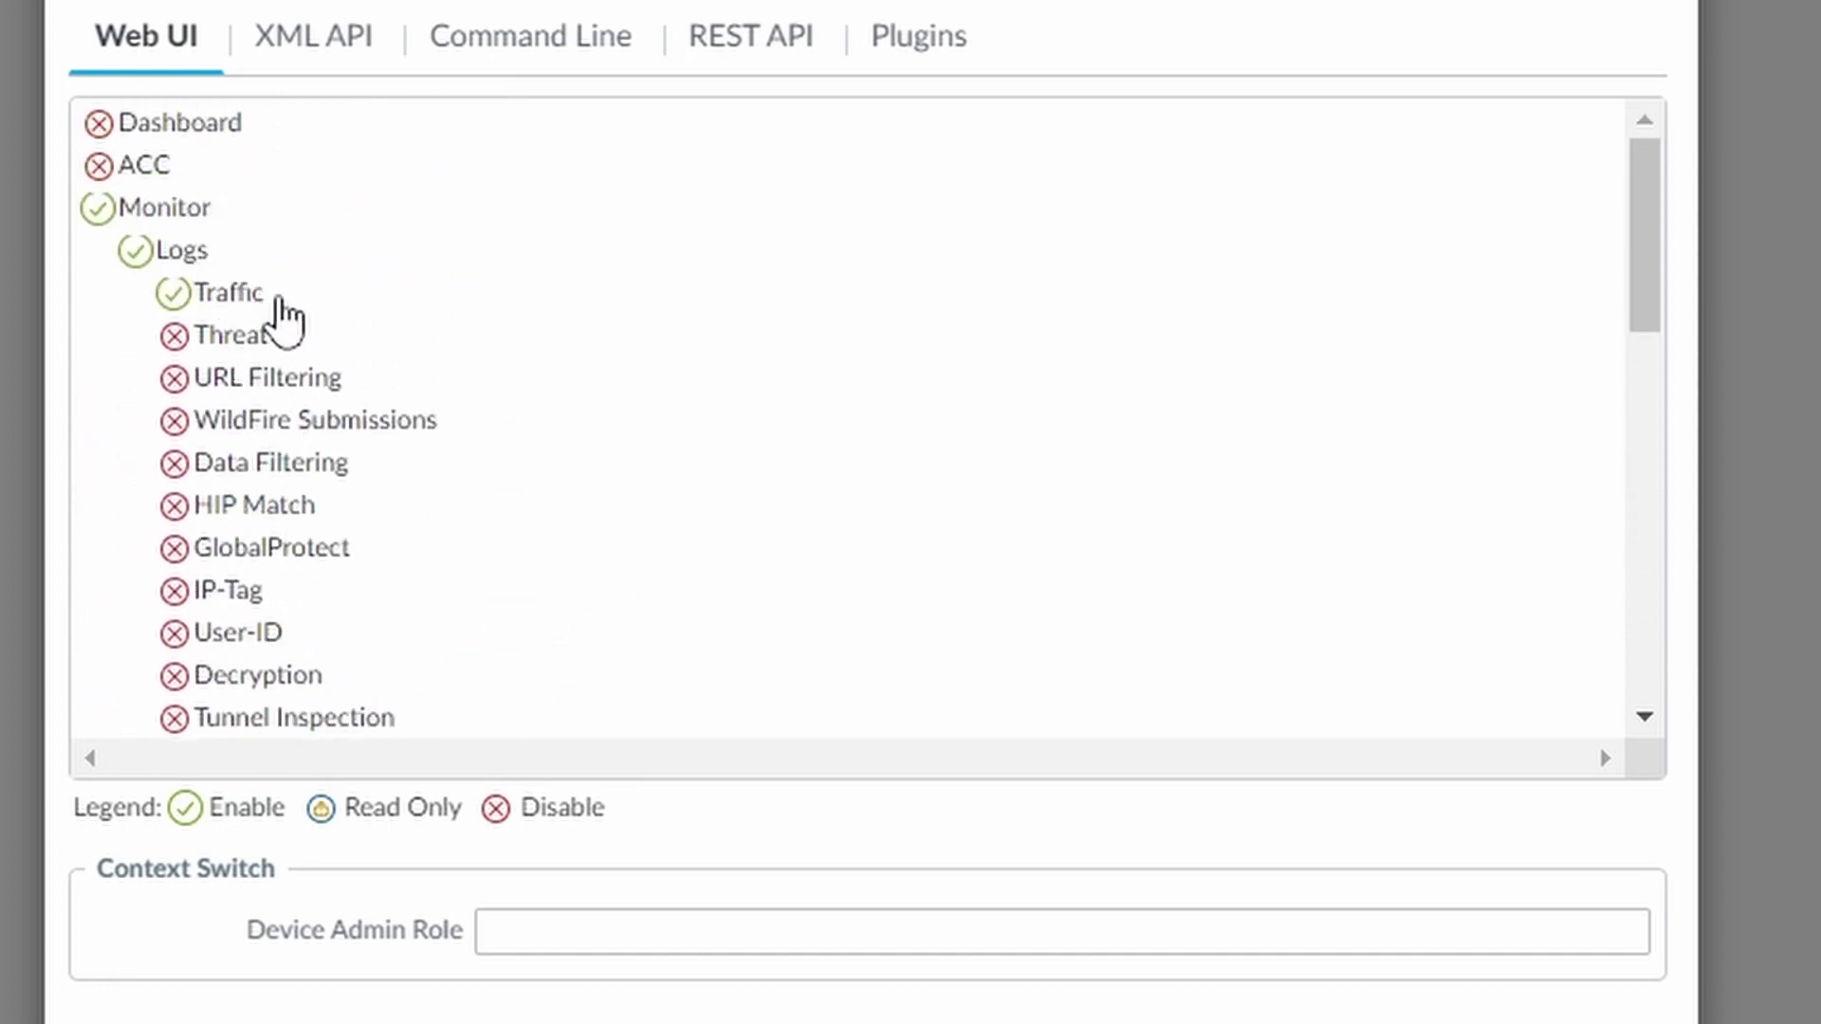
Save helpdesk-role and go to the Administrators list
click(1156, 934)
scroll(1072, 854, down, 1)
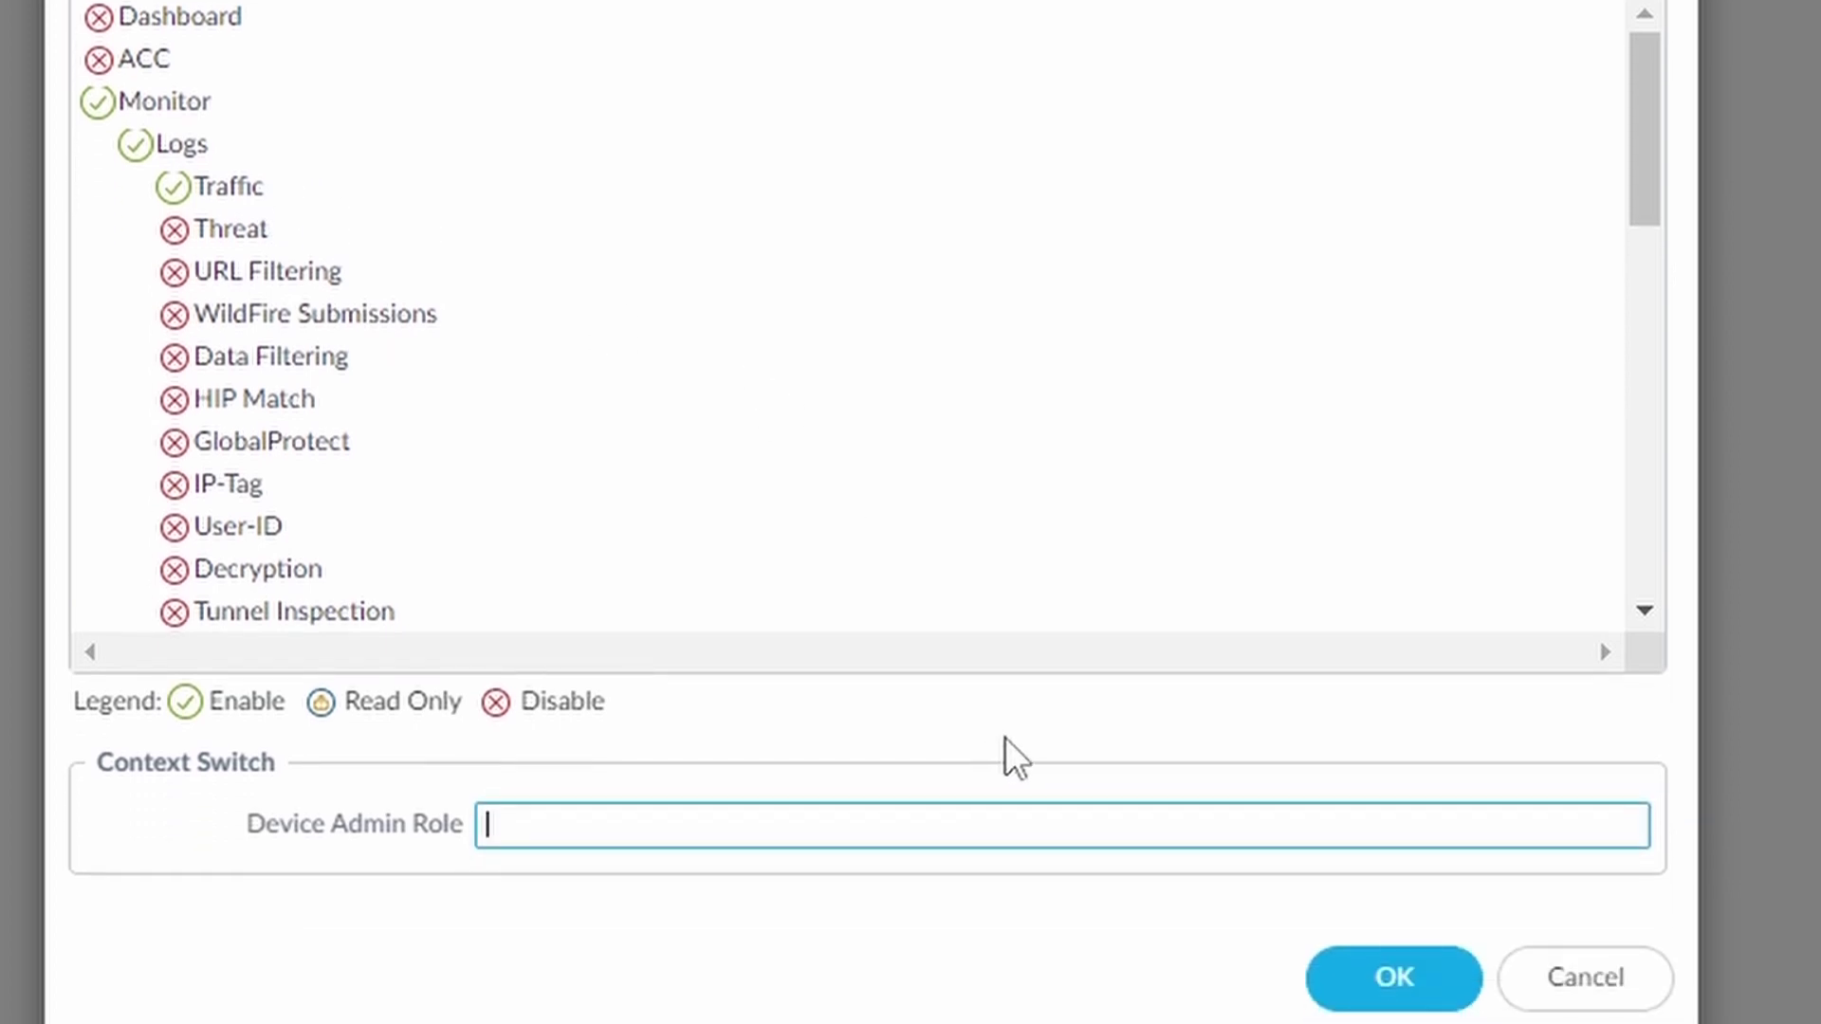
click(1413, 991)
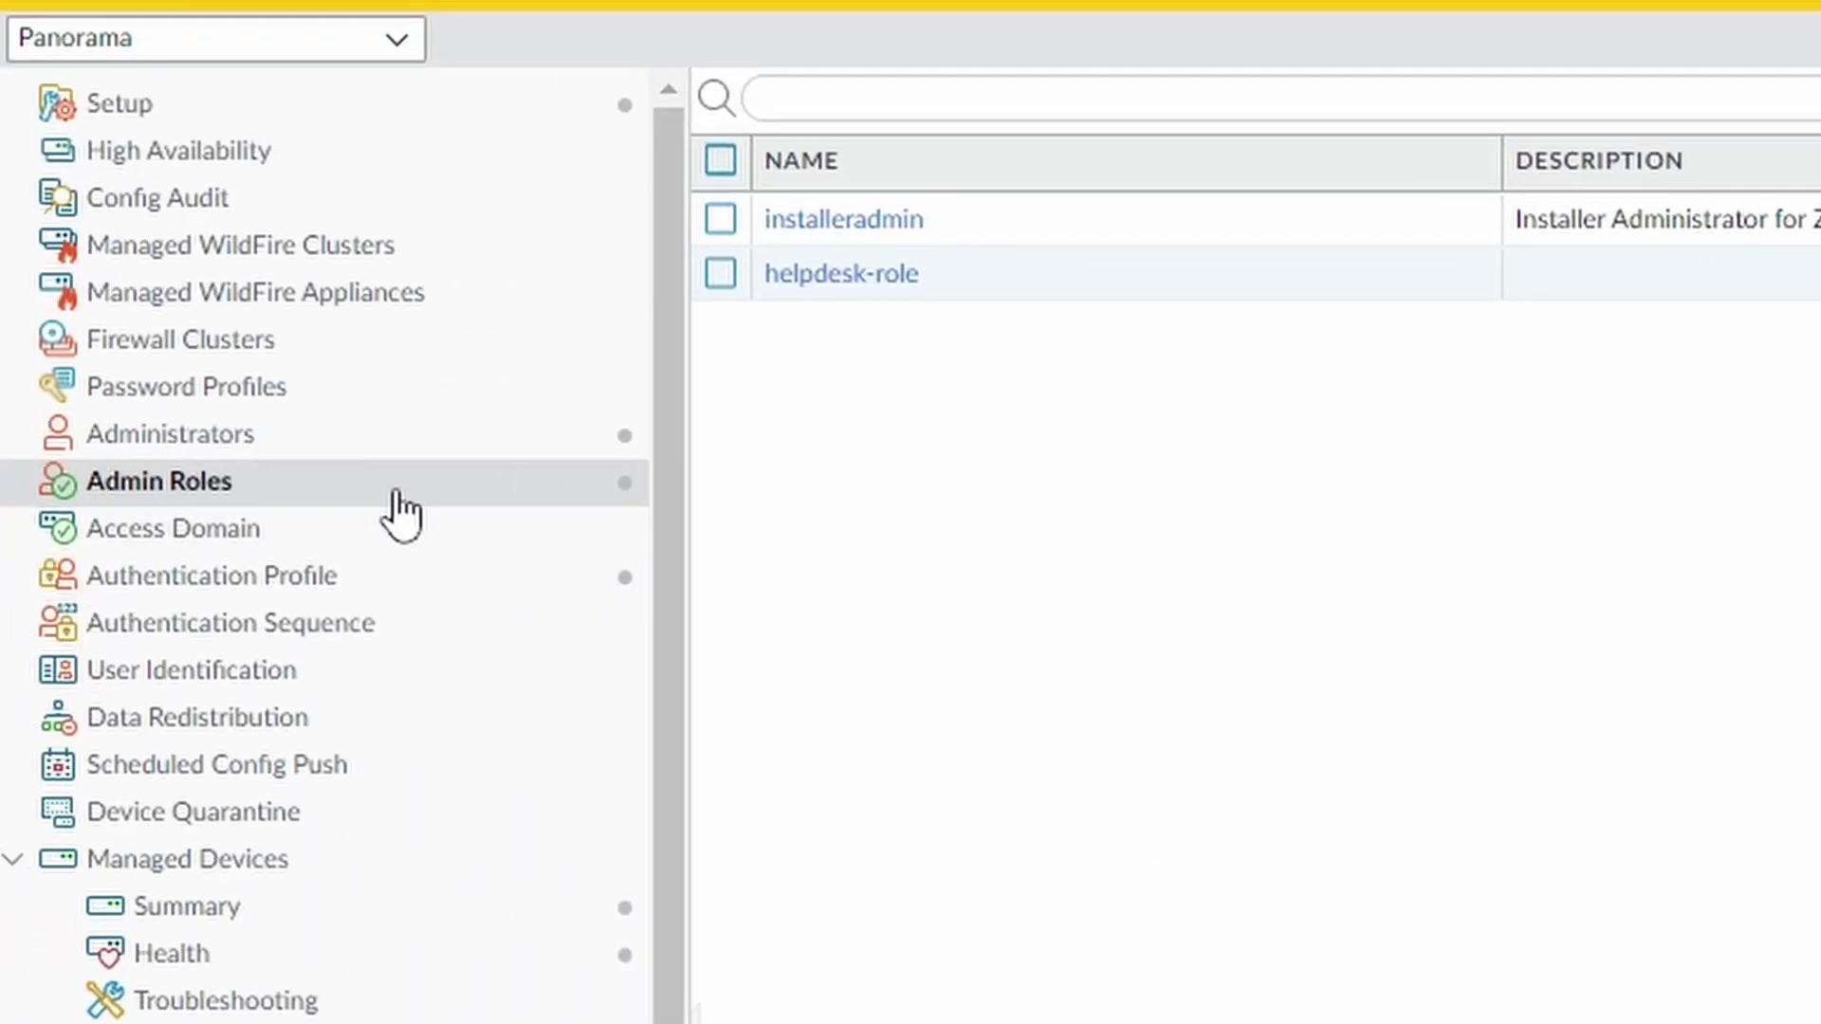
click(285, 436)
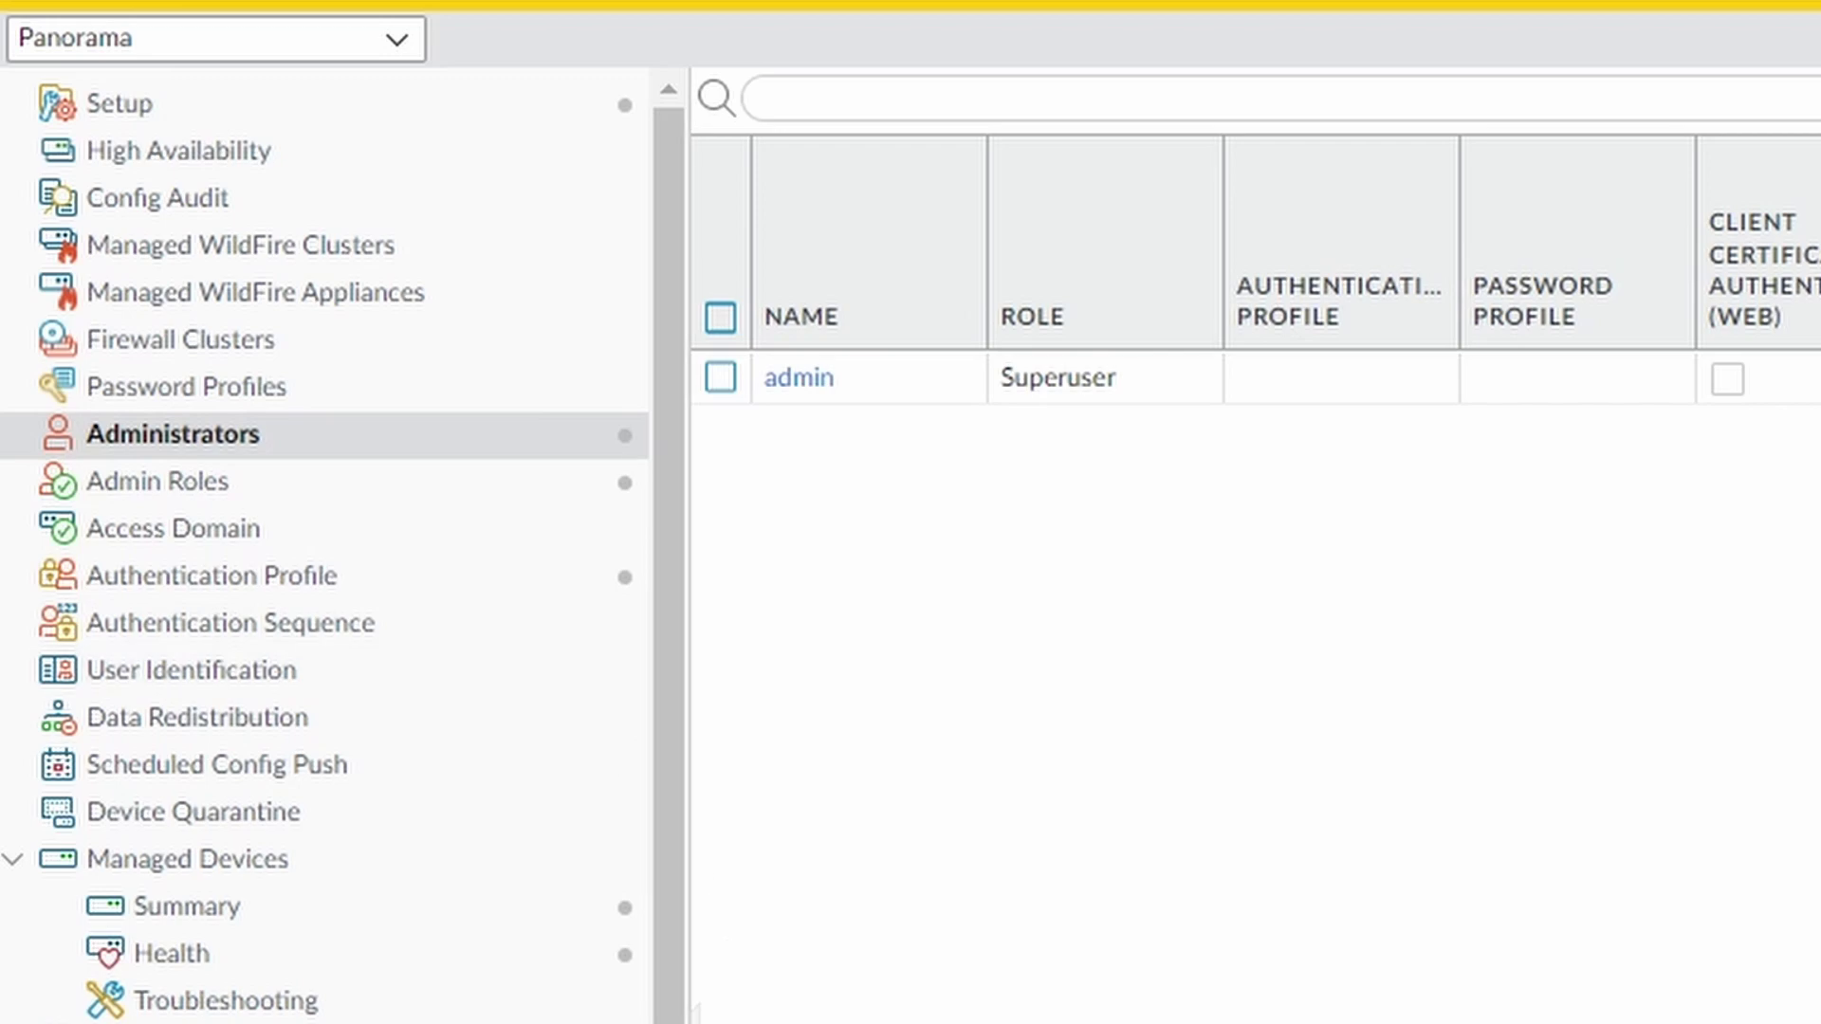
Select saml-auth-profile as the authentication profile in Panorama Setup's Authentication Settings
click(209, 119)
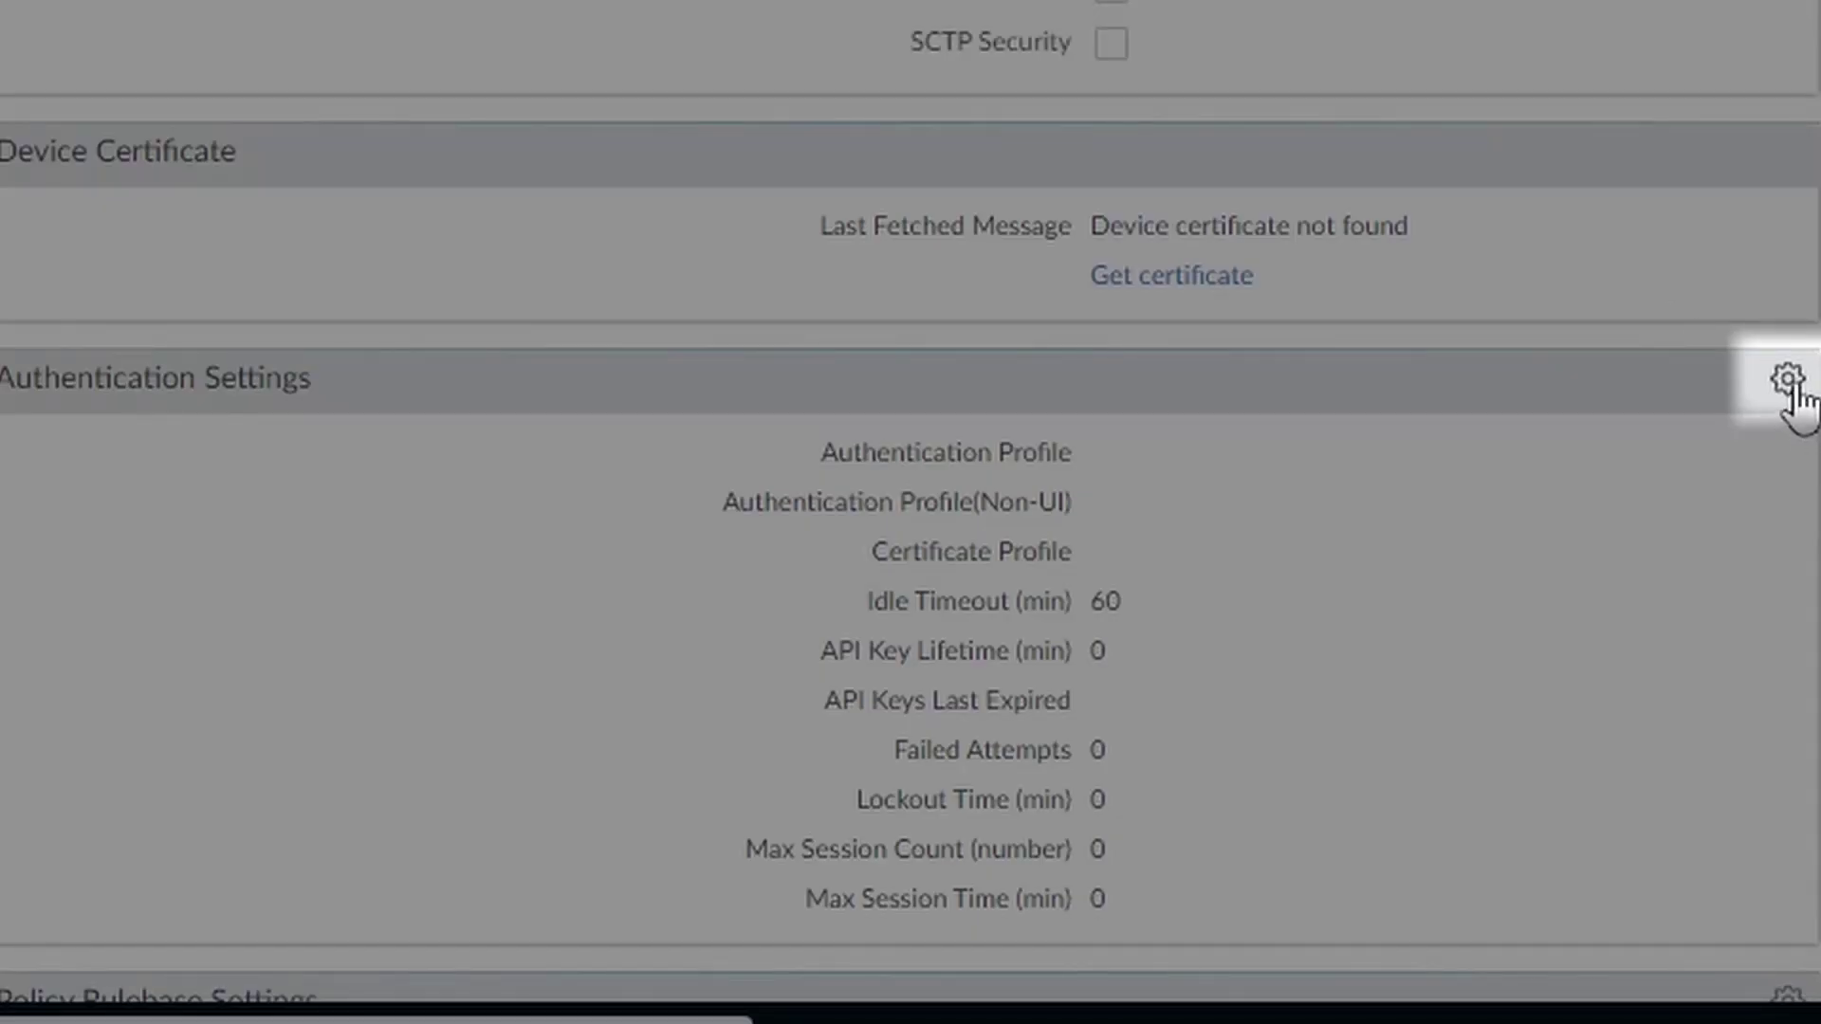
click(1789, 381)
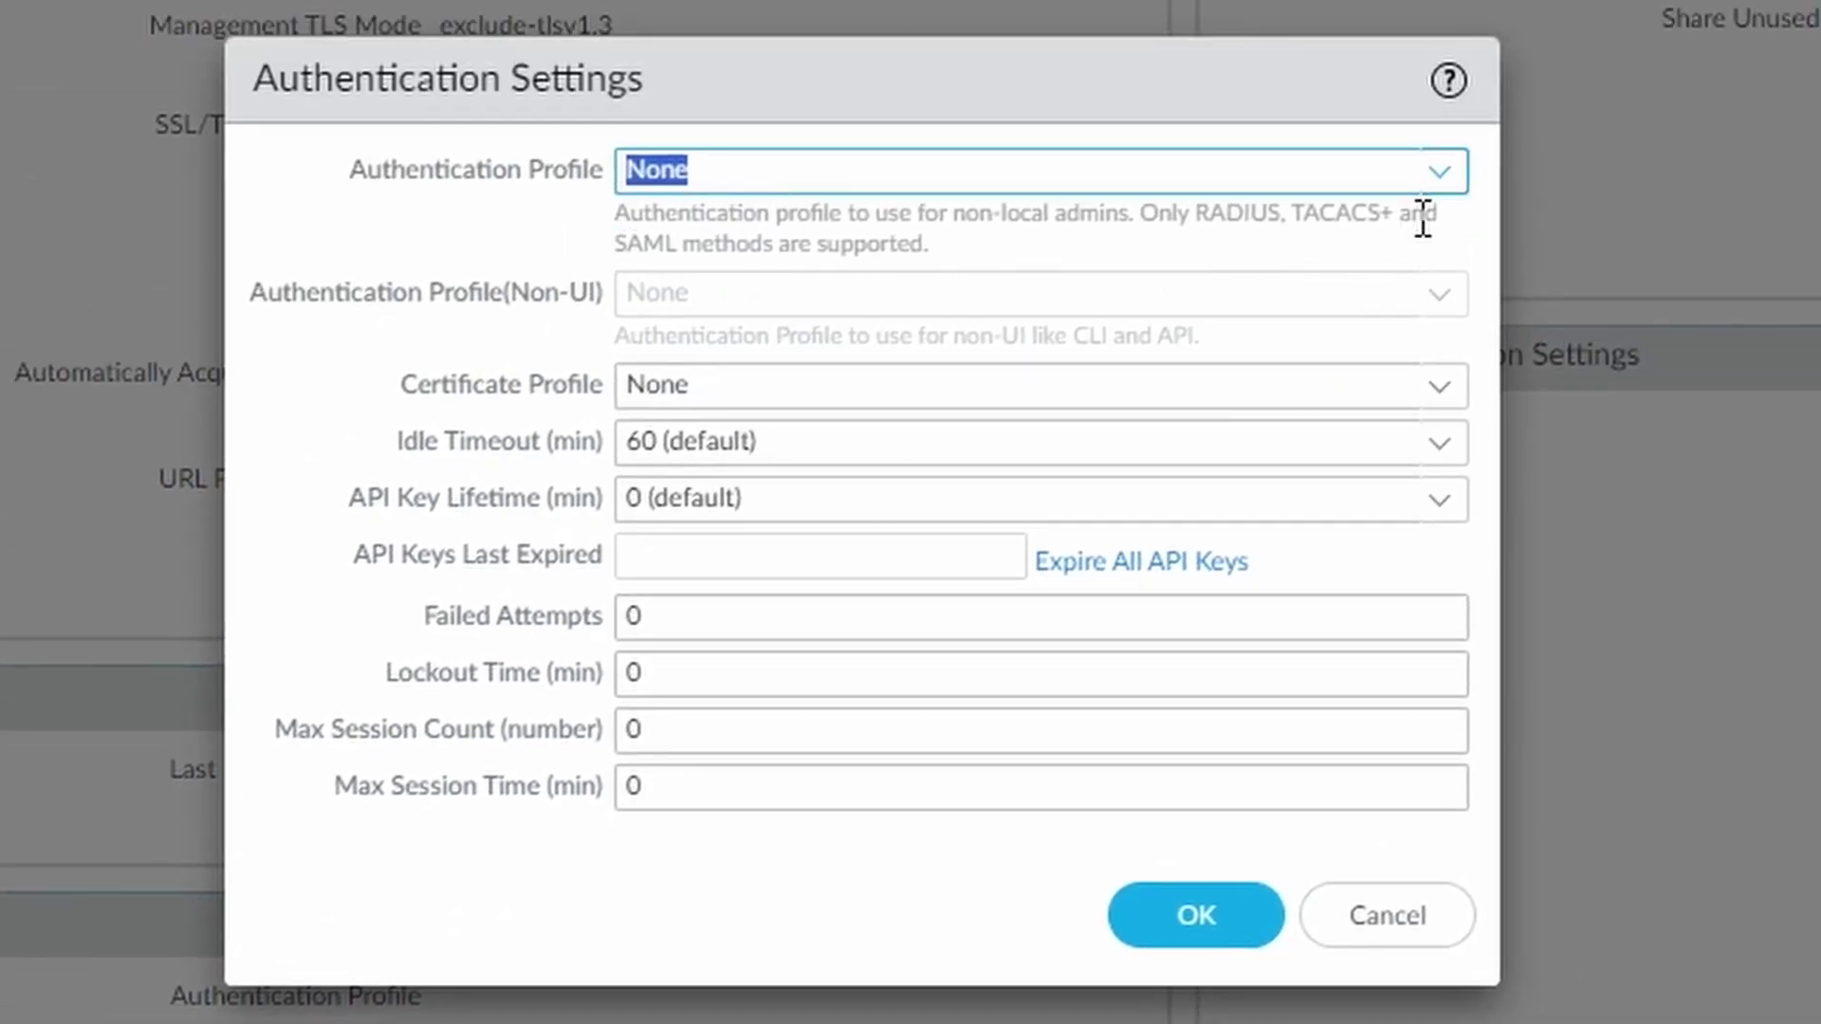
click(1457, 181)
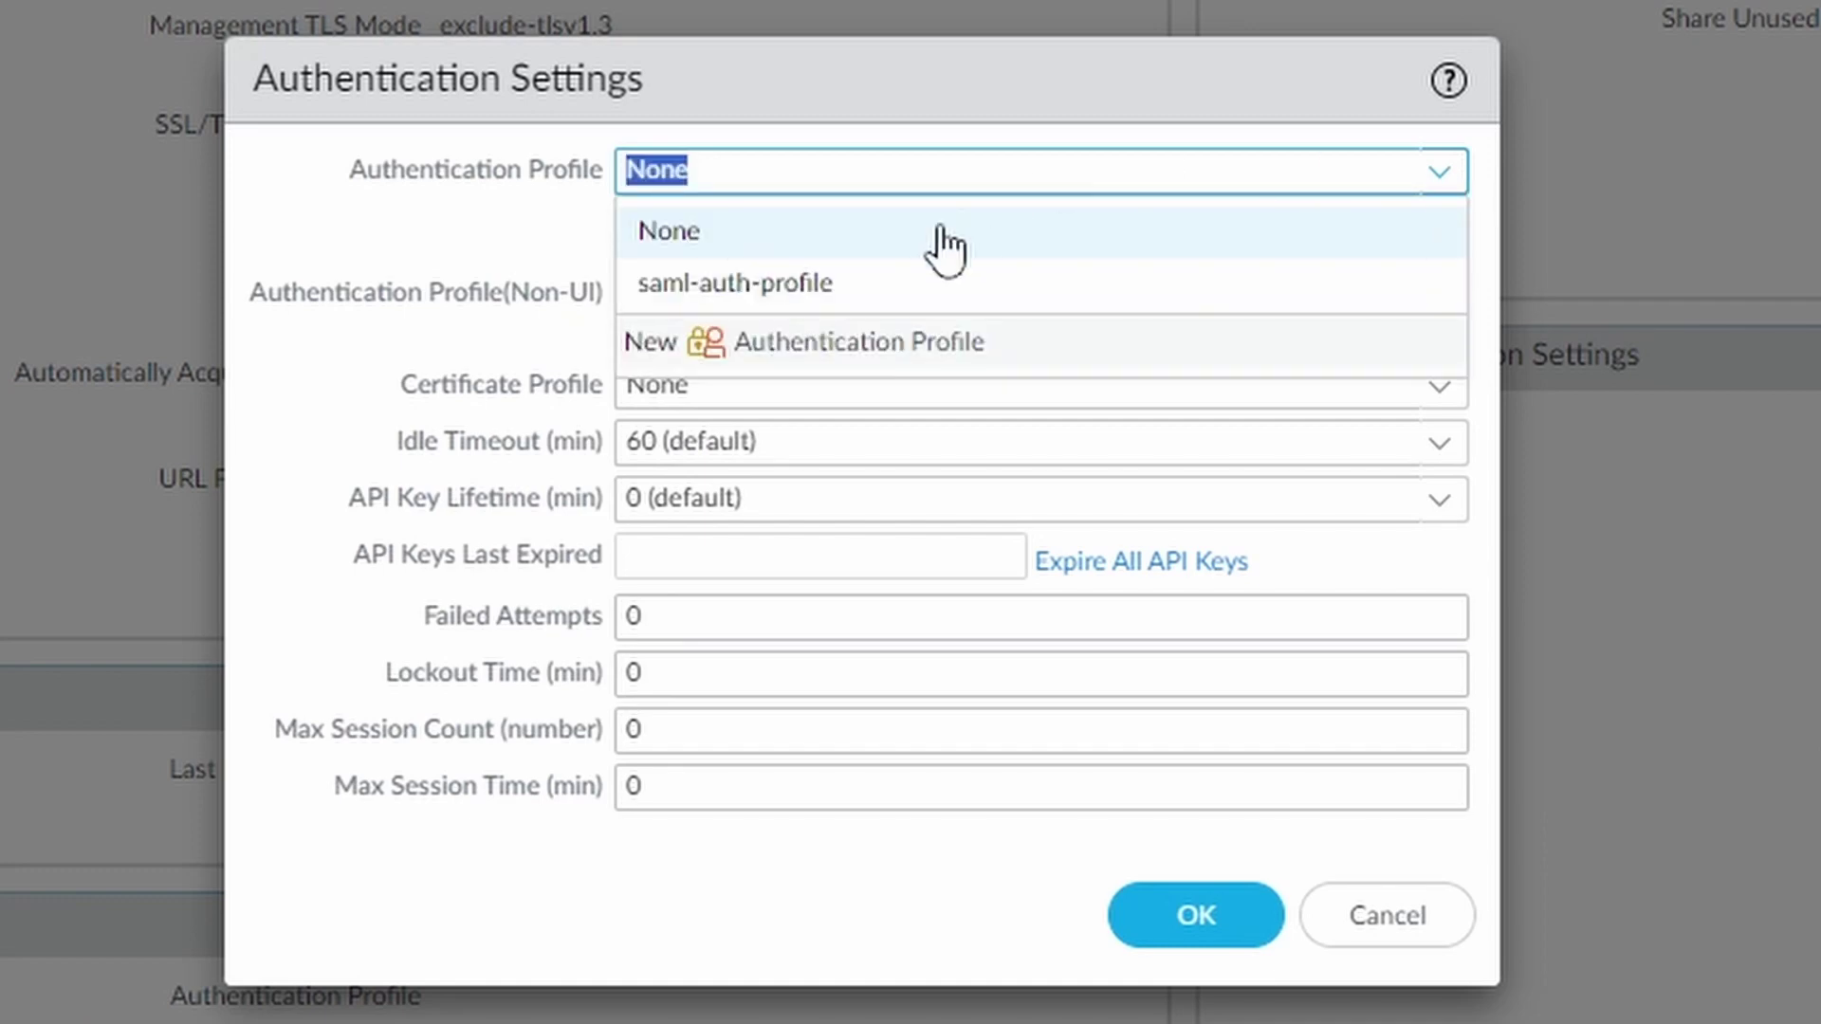
click(837, 297)
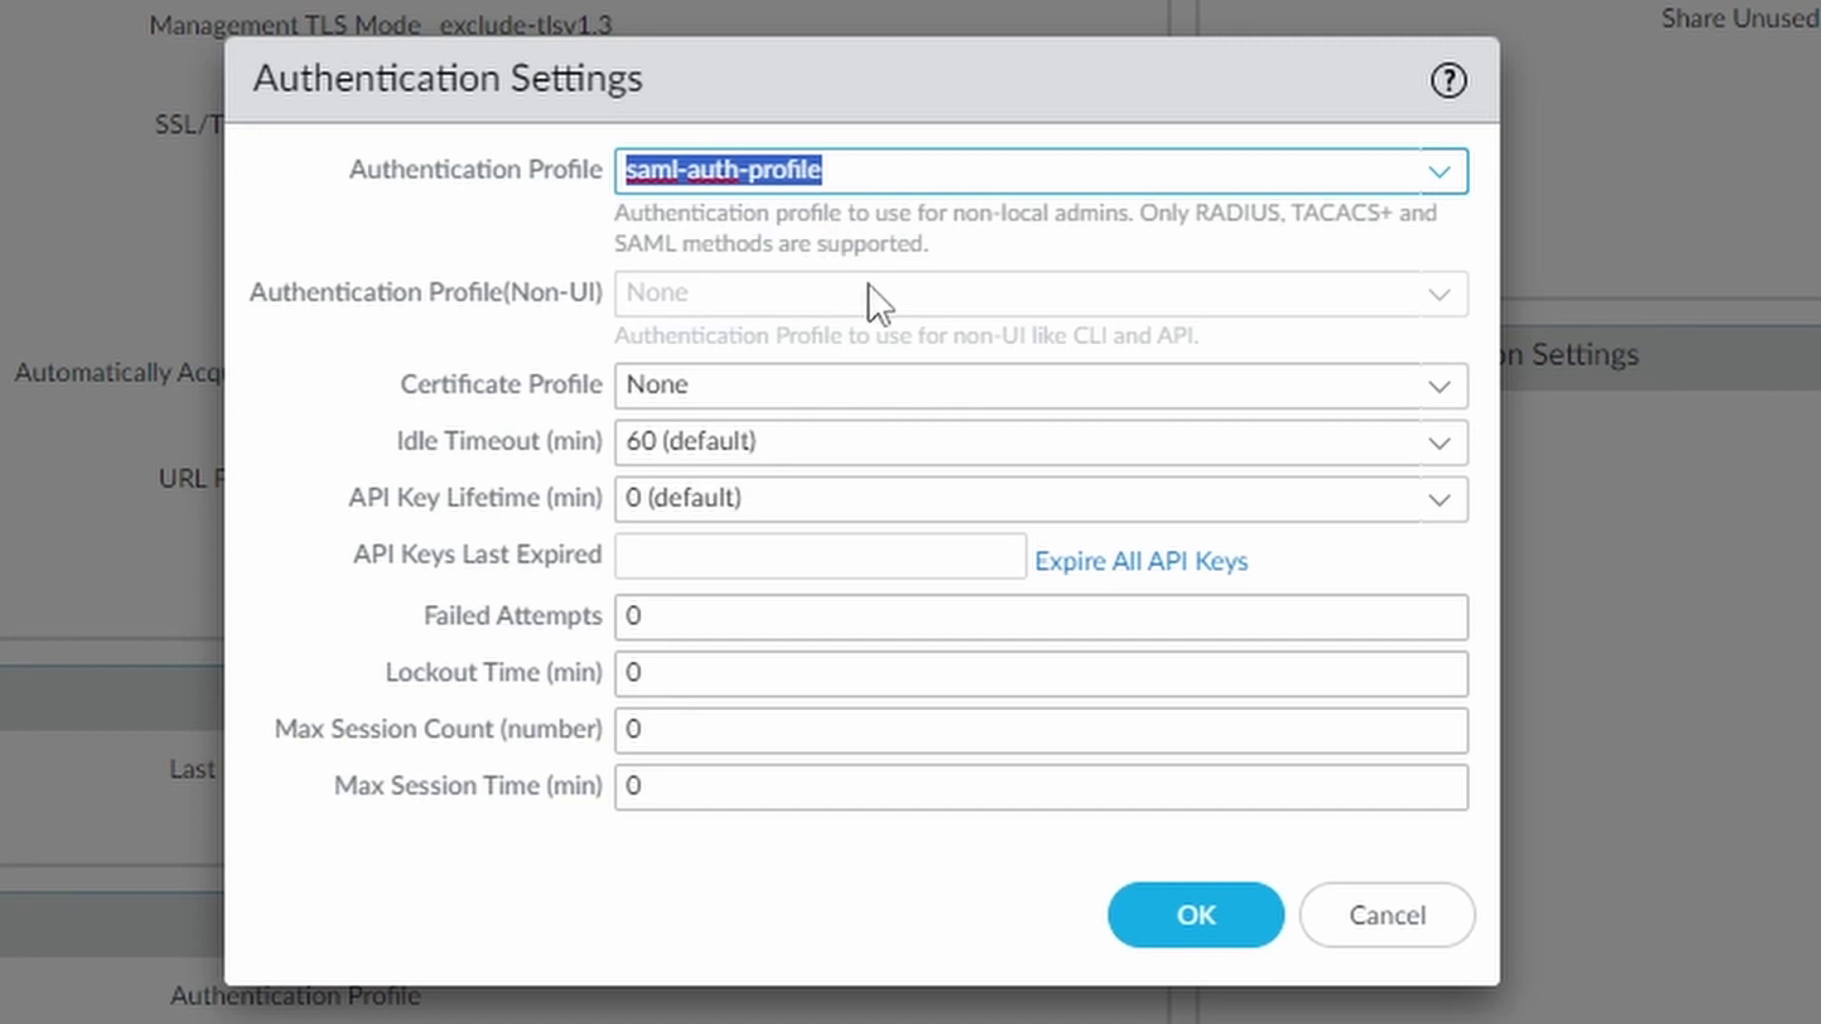
click(1203, 913)
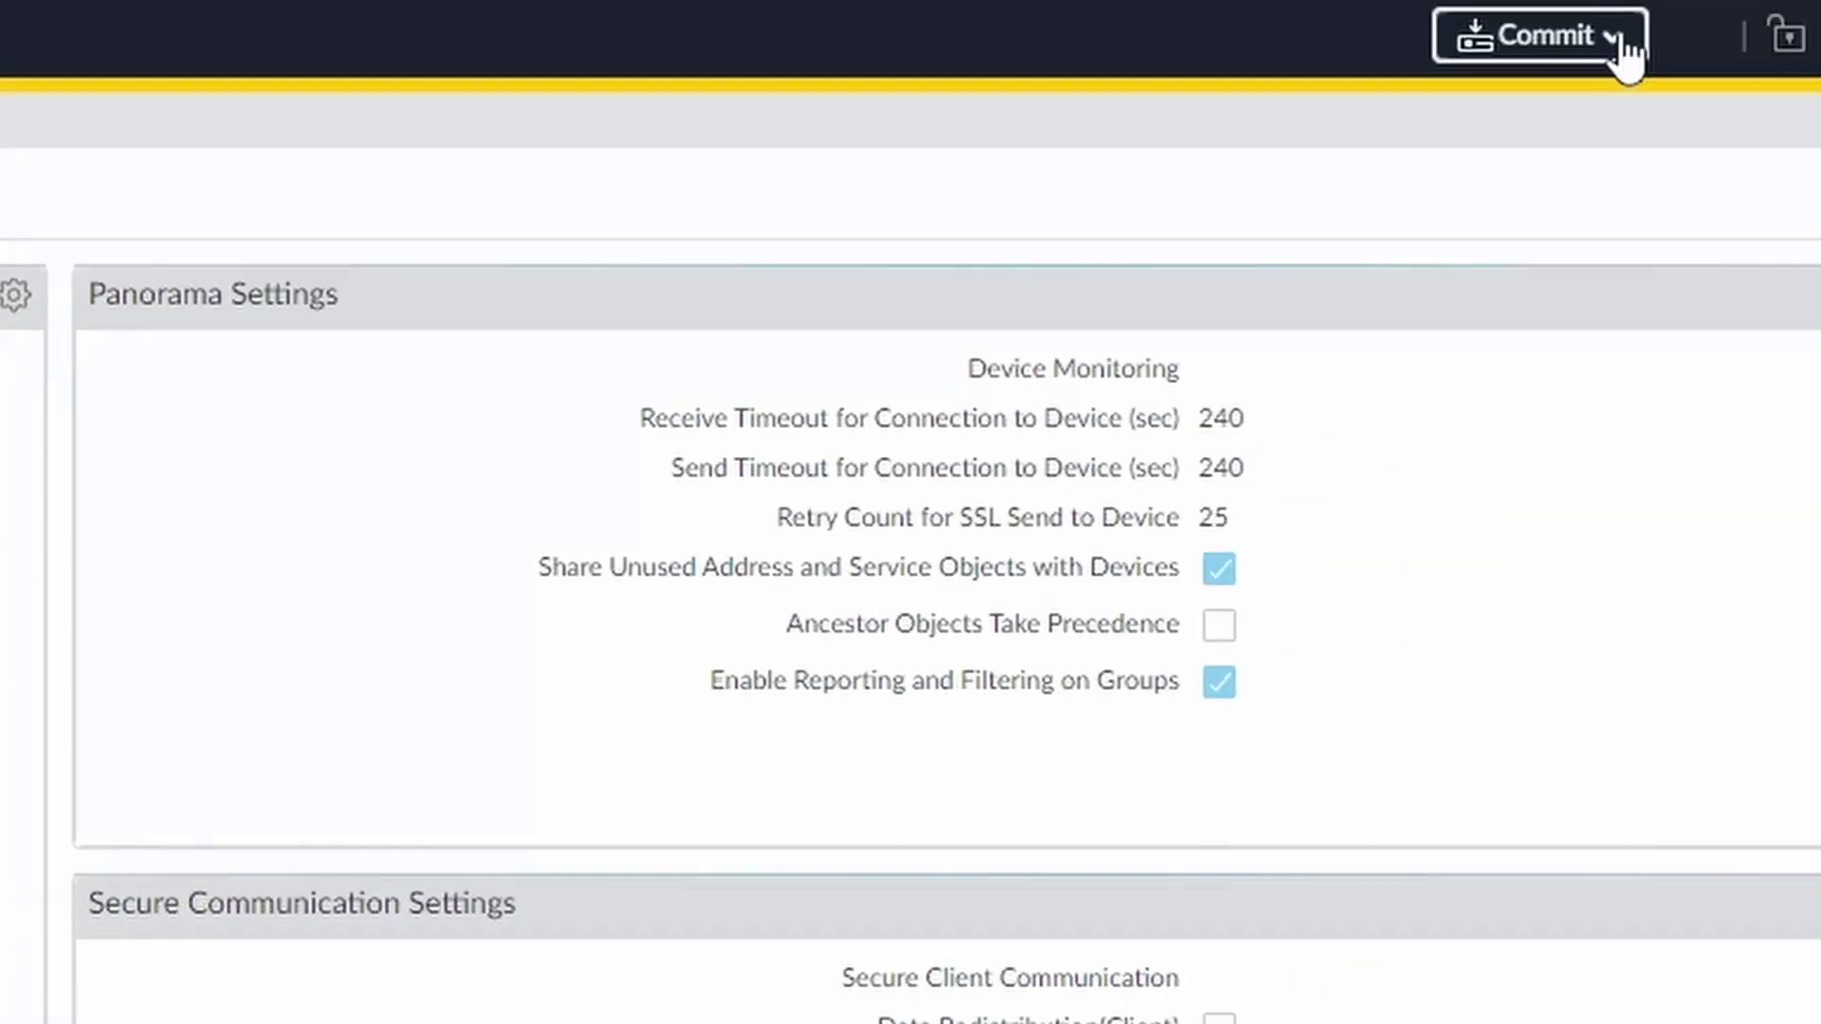
Commit all pending configuration changes to Panorama
click(1612, 46)
click(1546, 100)
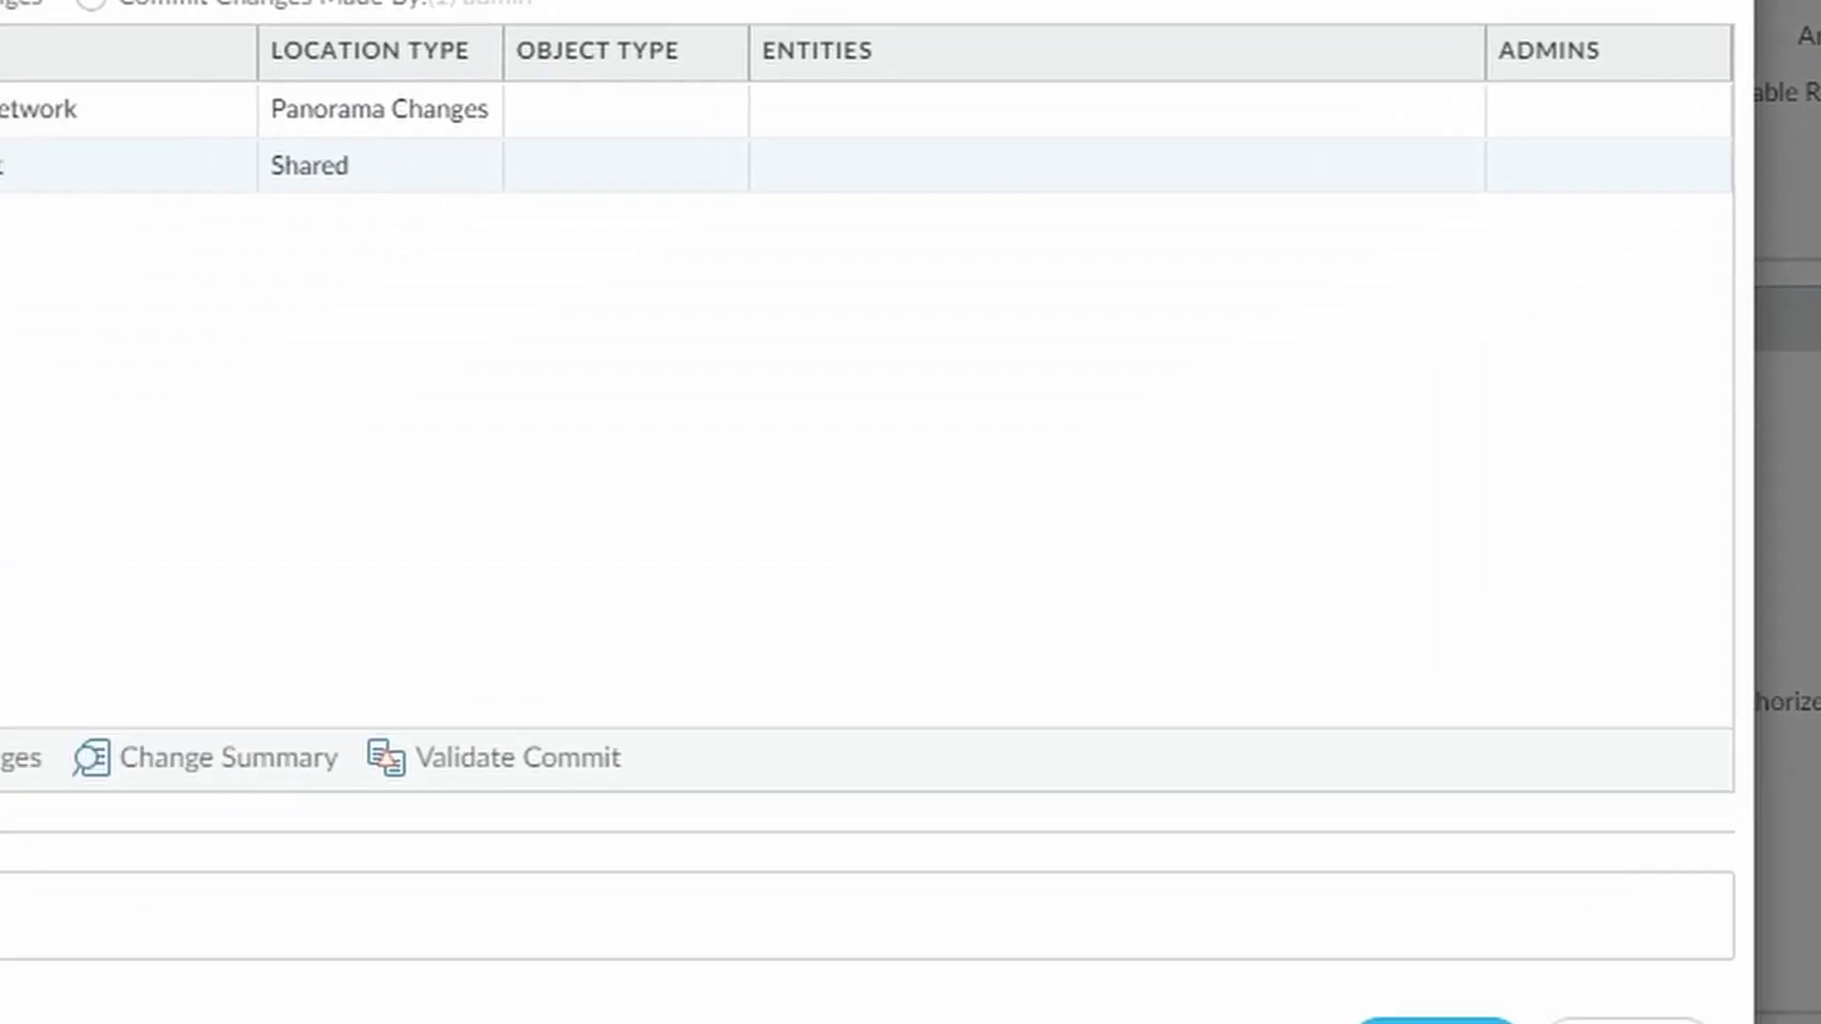
click(1437, 1022)
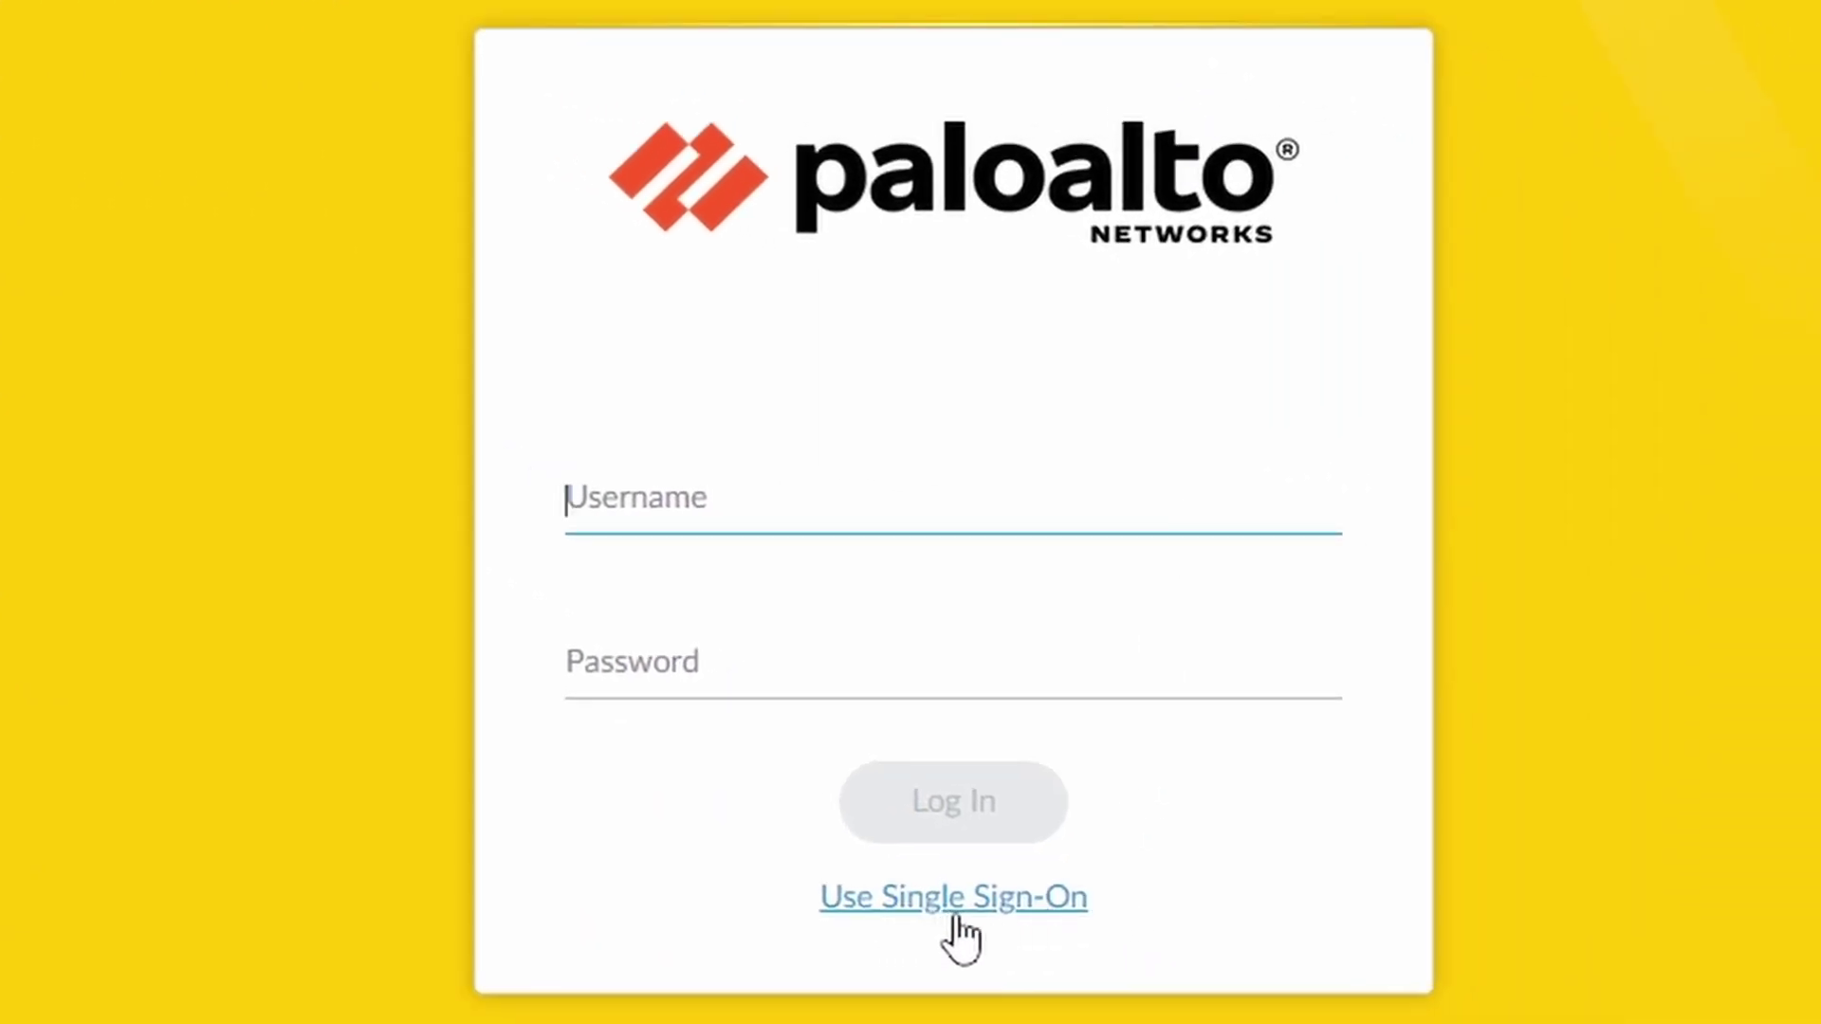
Switch to single sign-on login and paste the helpdesk user's account address
click(1007, 901)
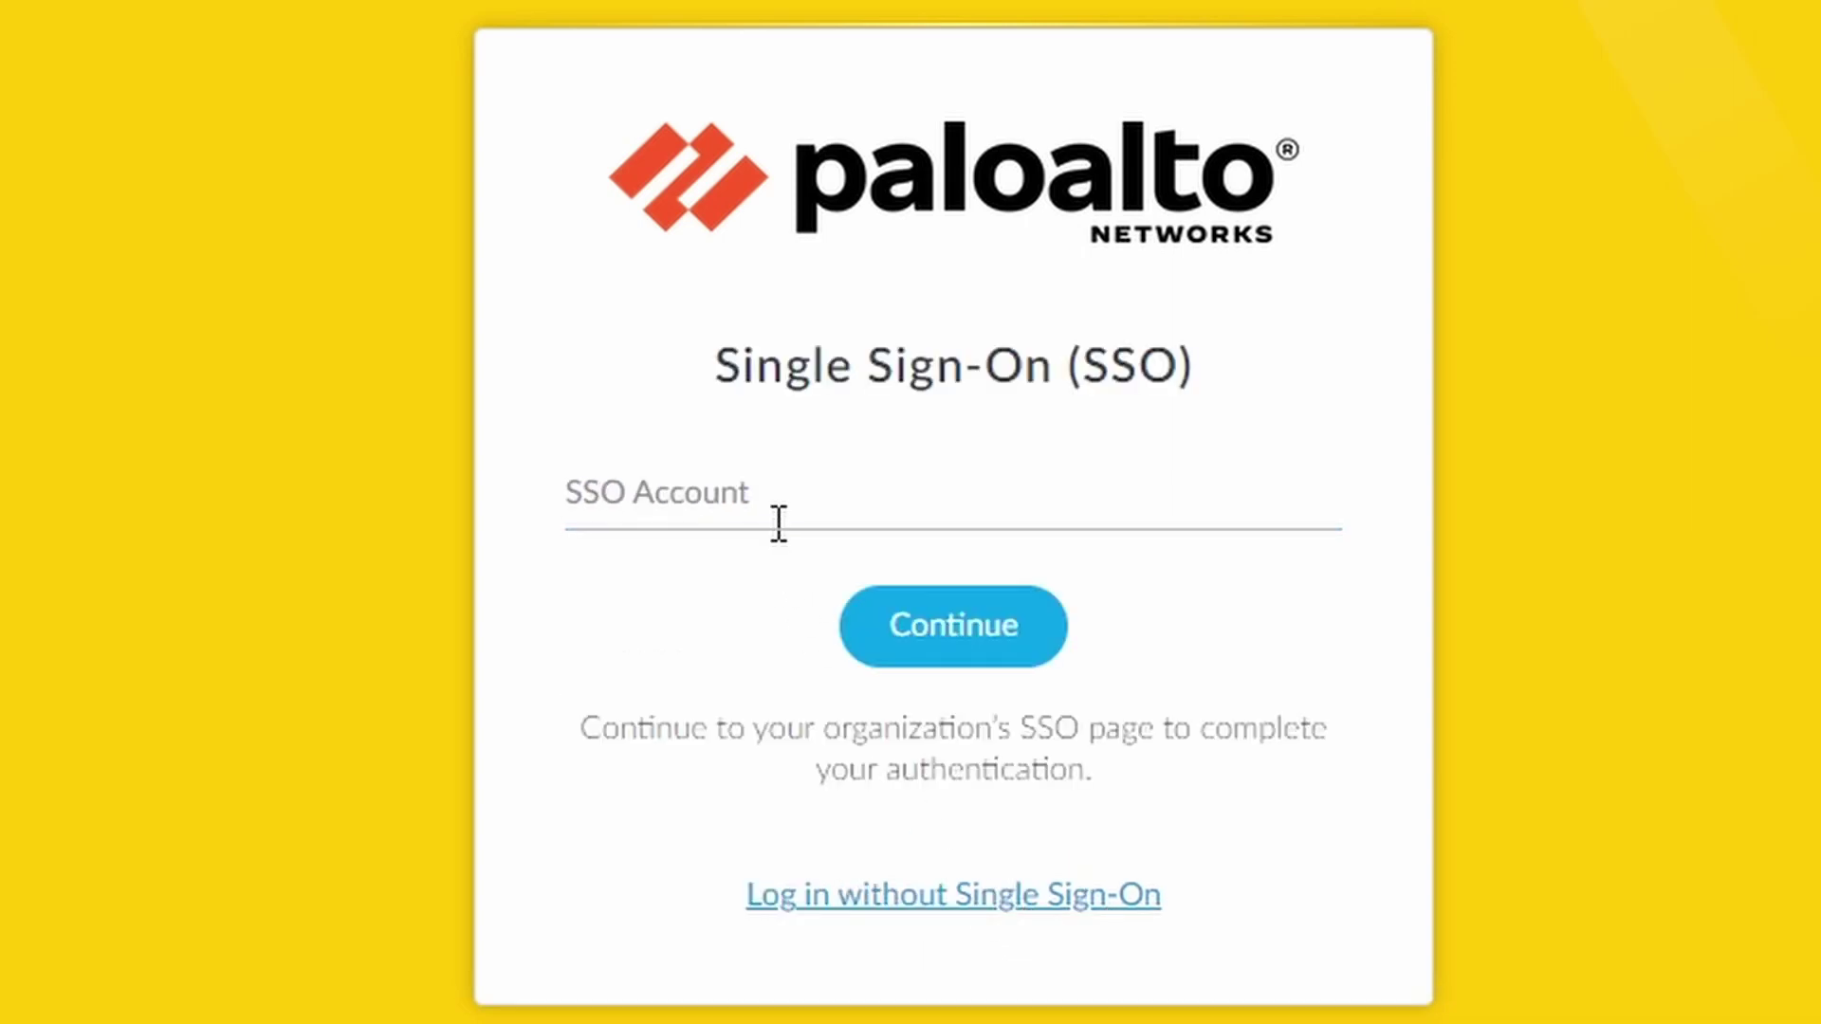
click(802, 492)
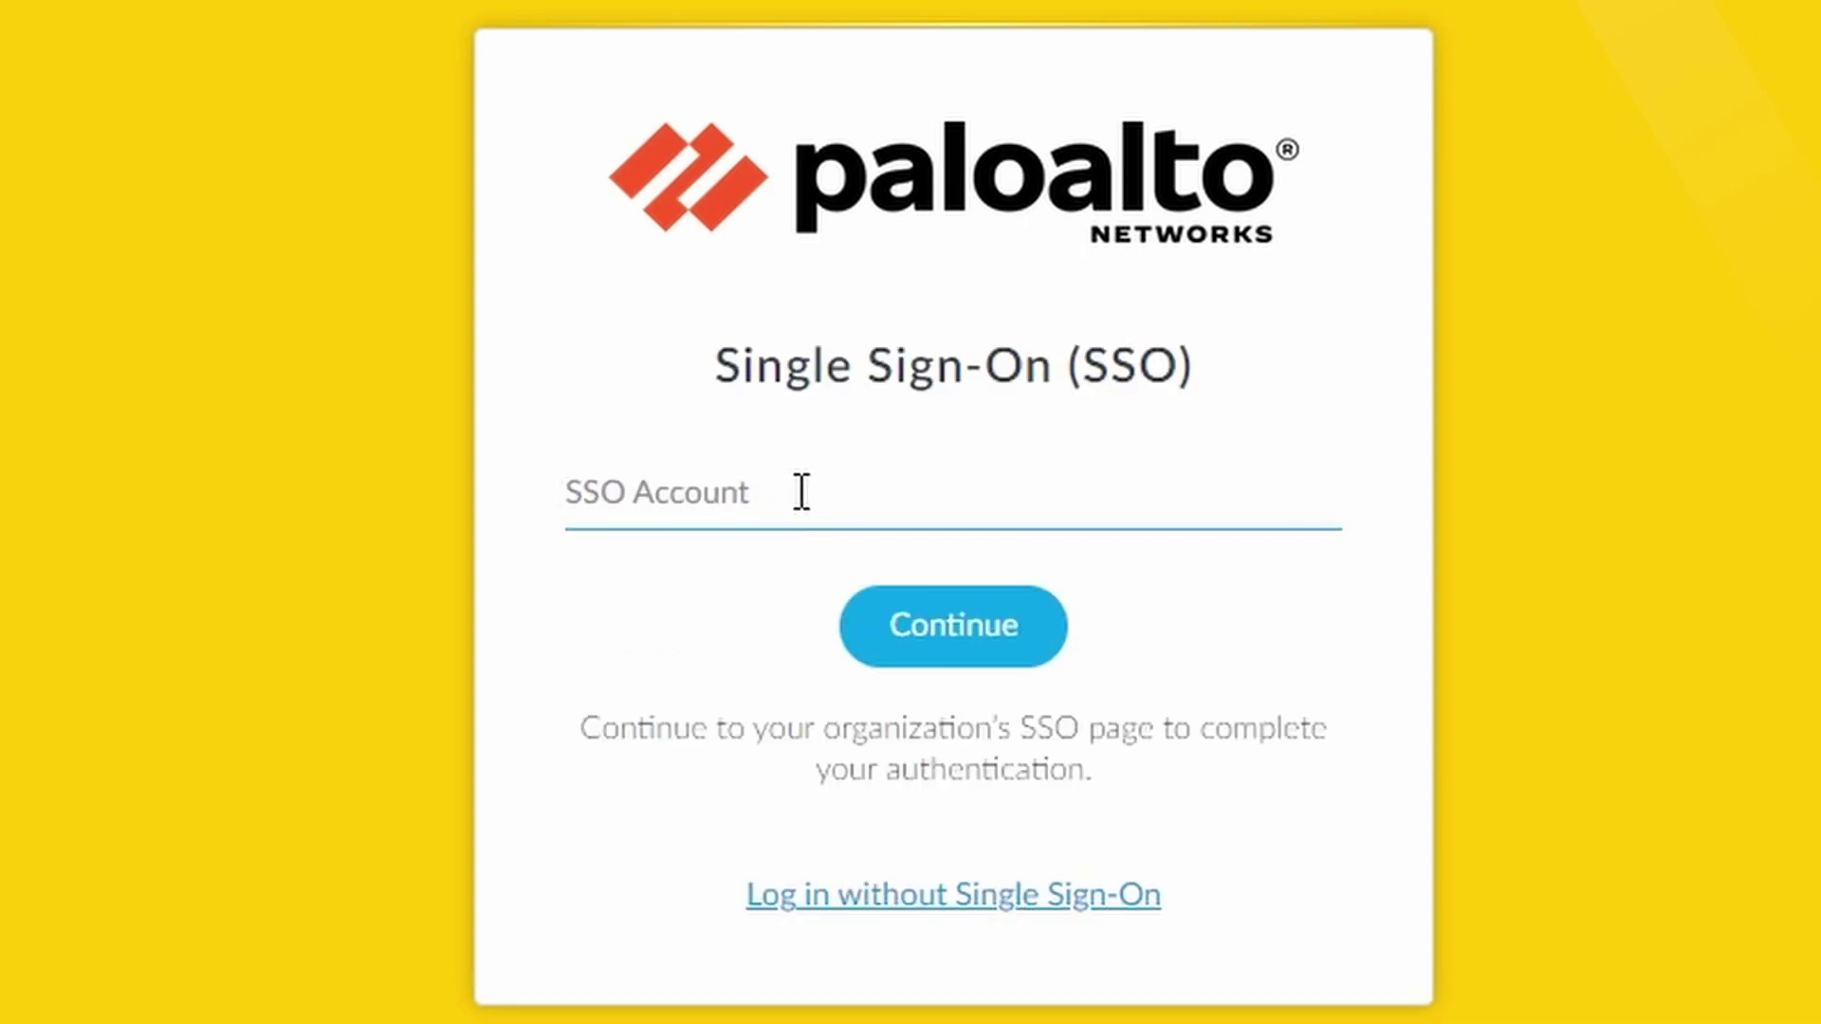
key(ctrl+v)
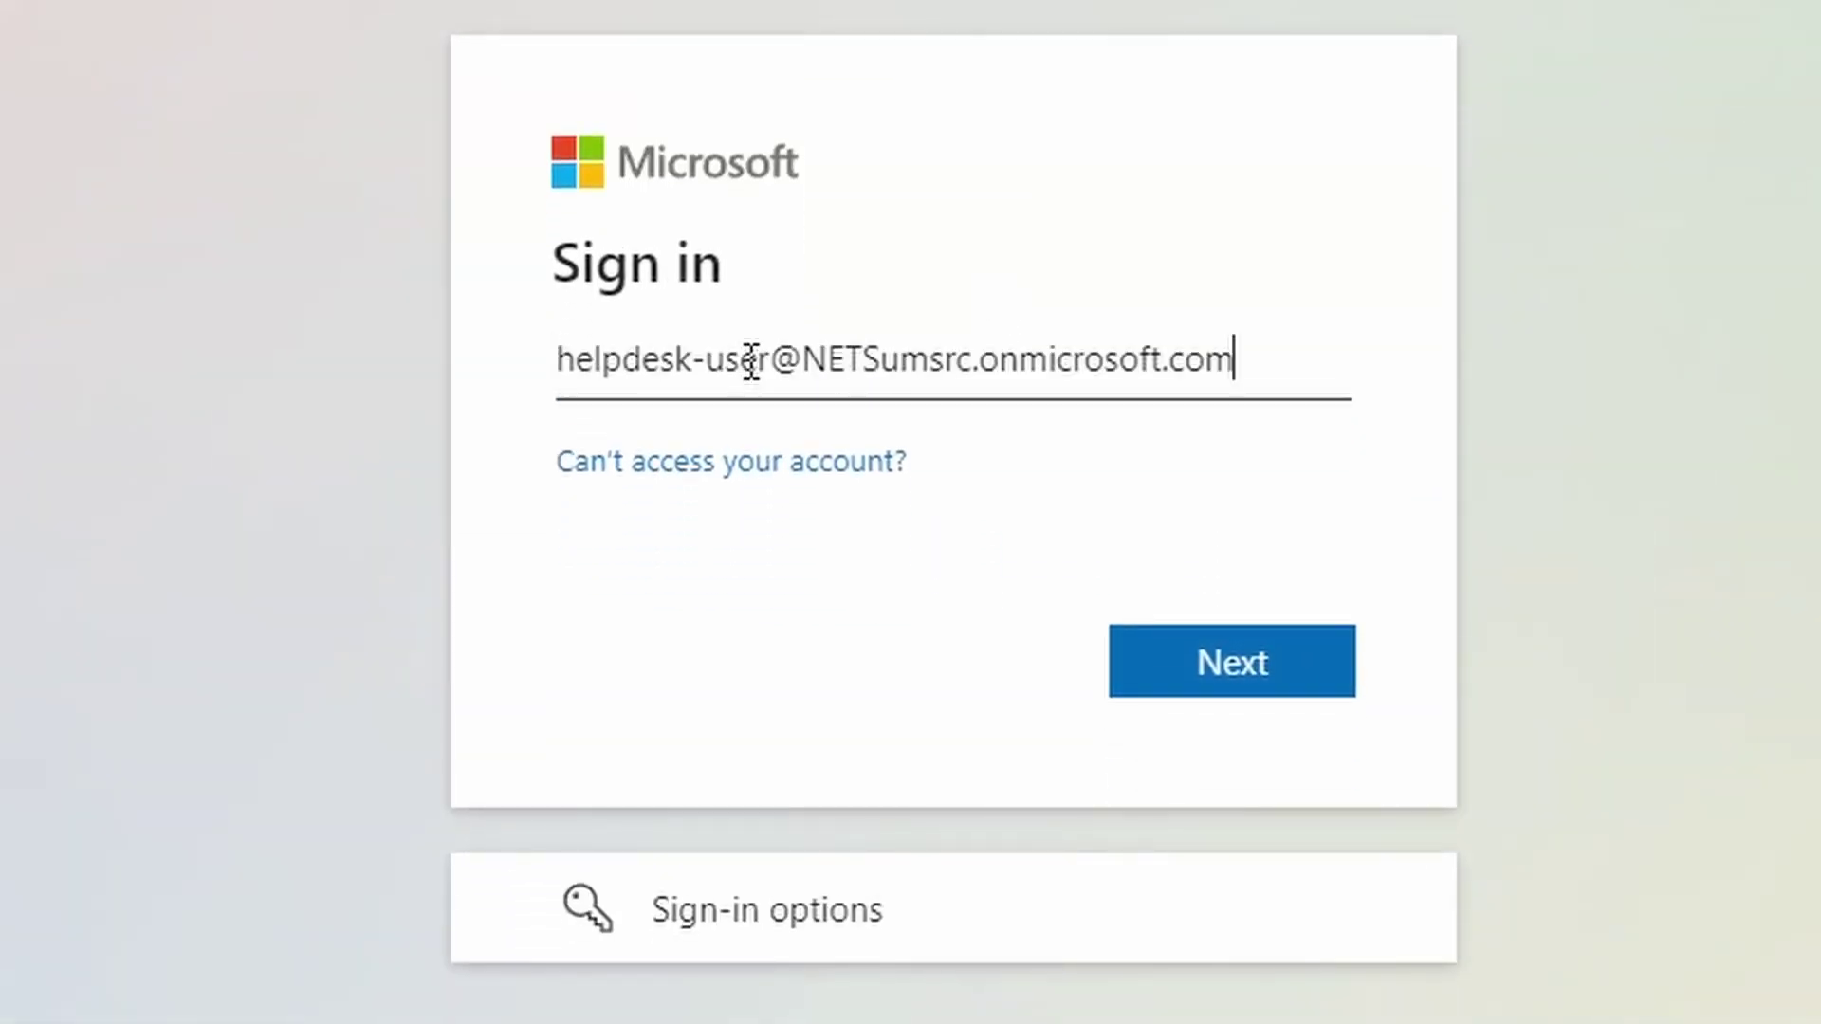
Submit the helpdesk account and sign in with its current password
click(1244, 664)
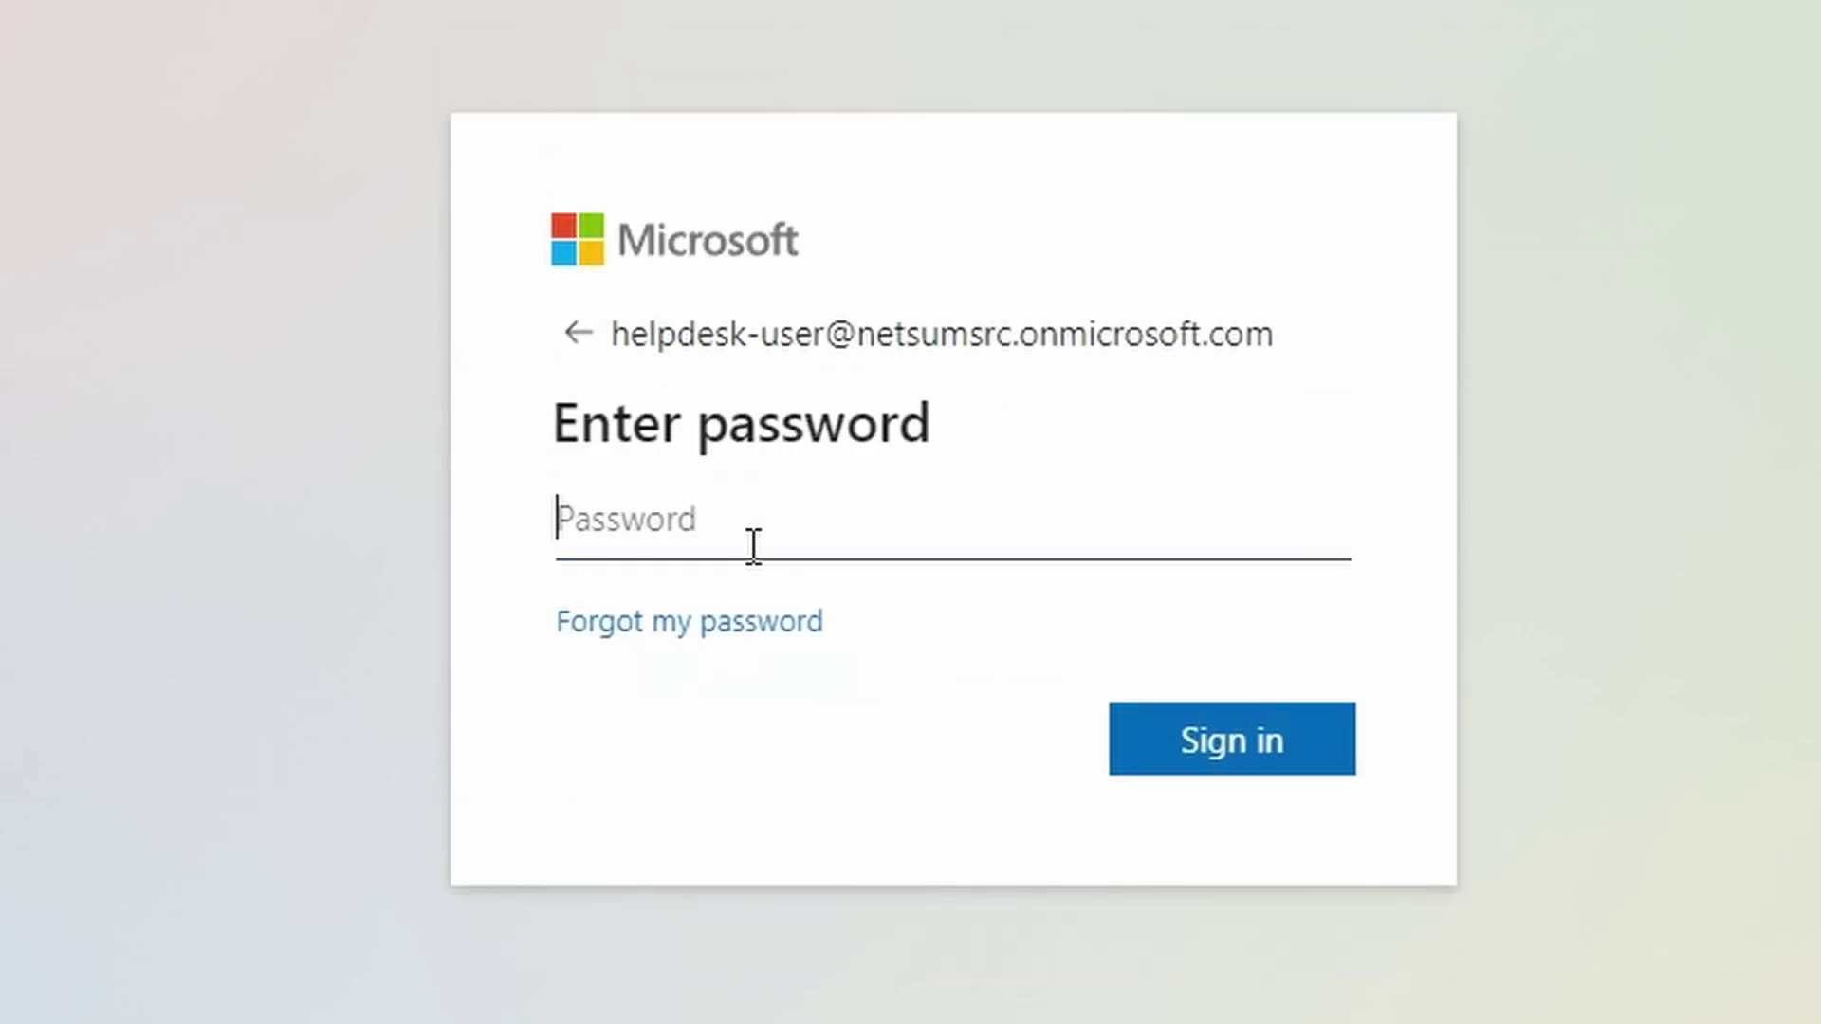
text(••••••••)
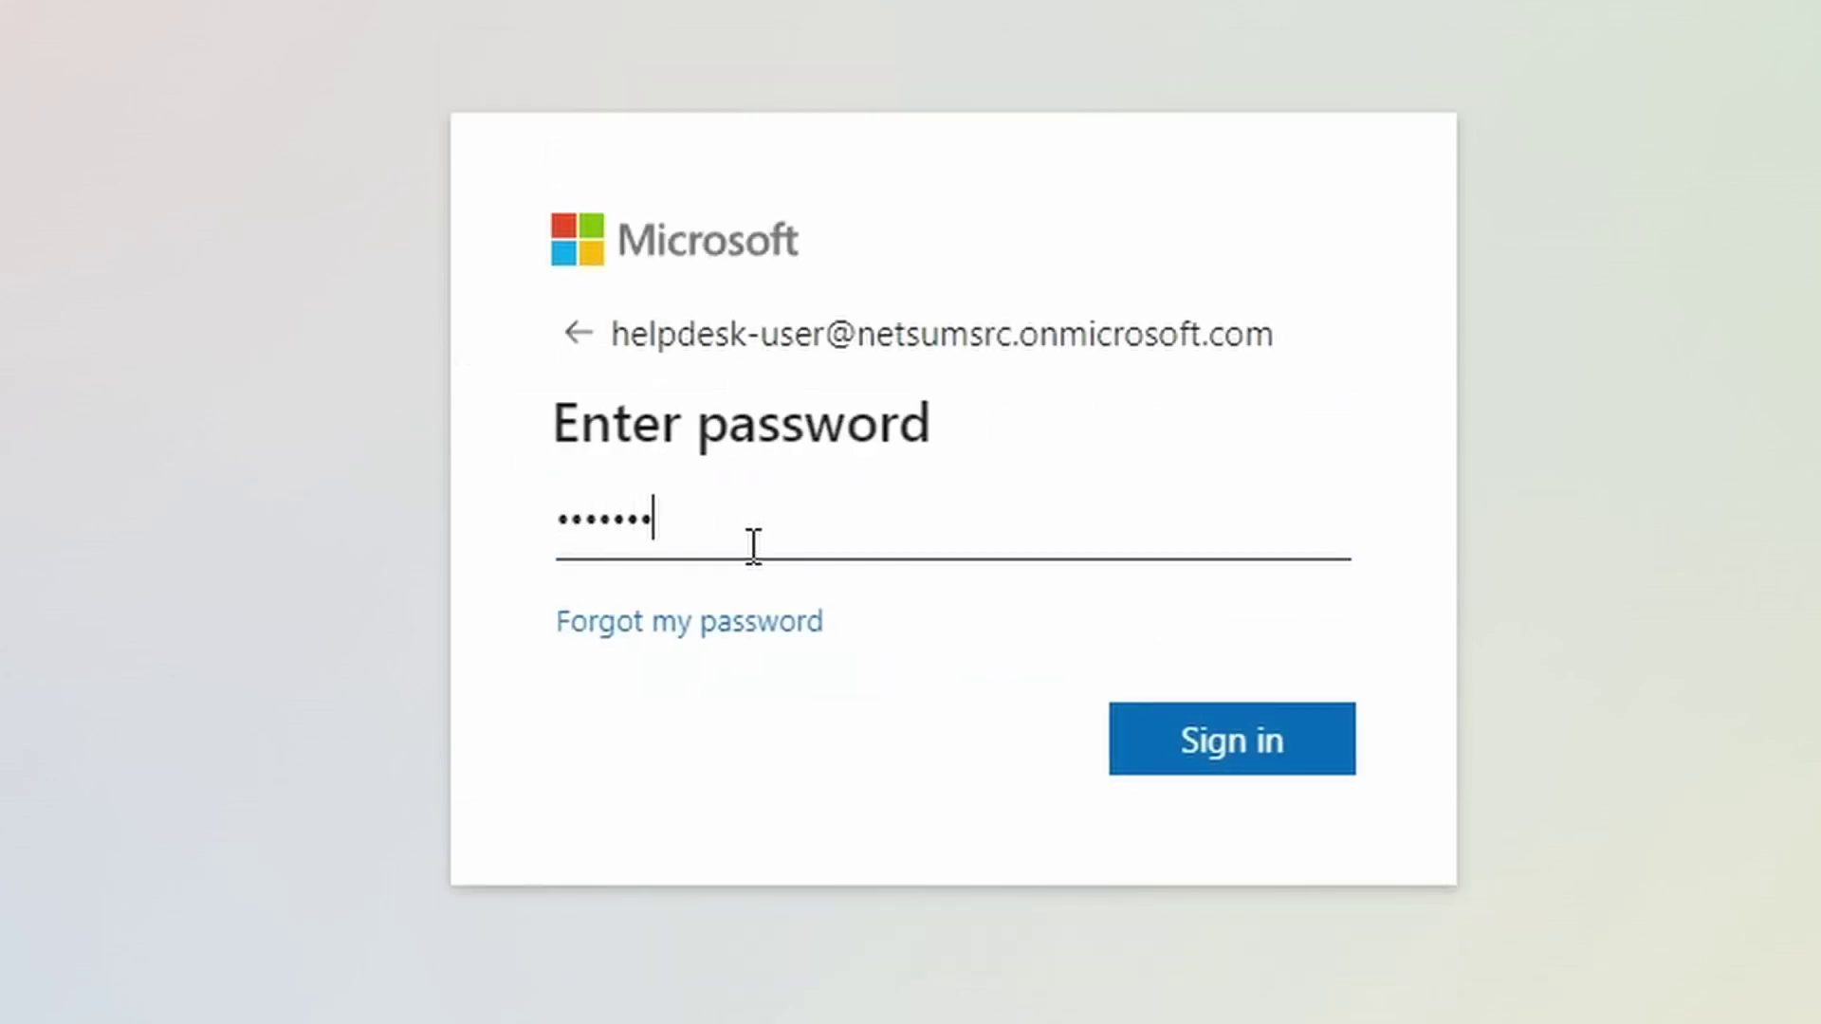
click(1224, 743)
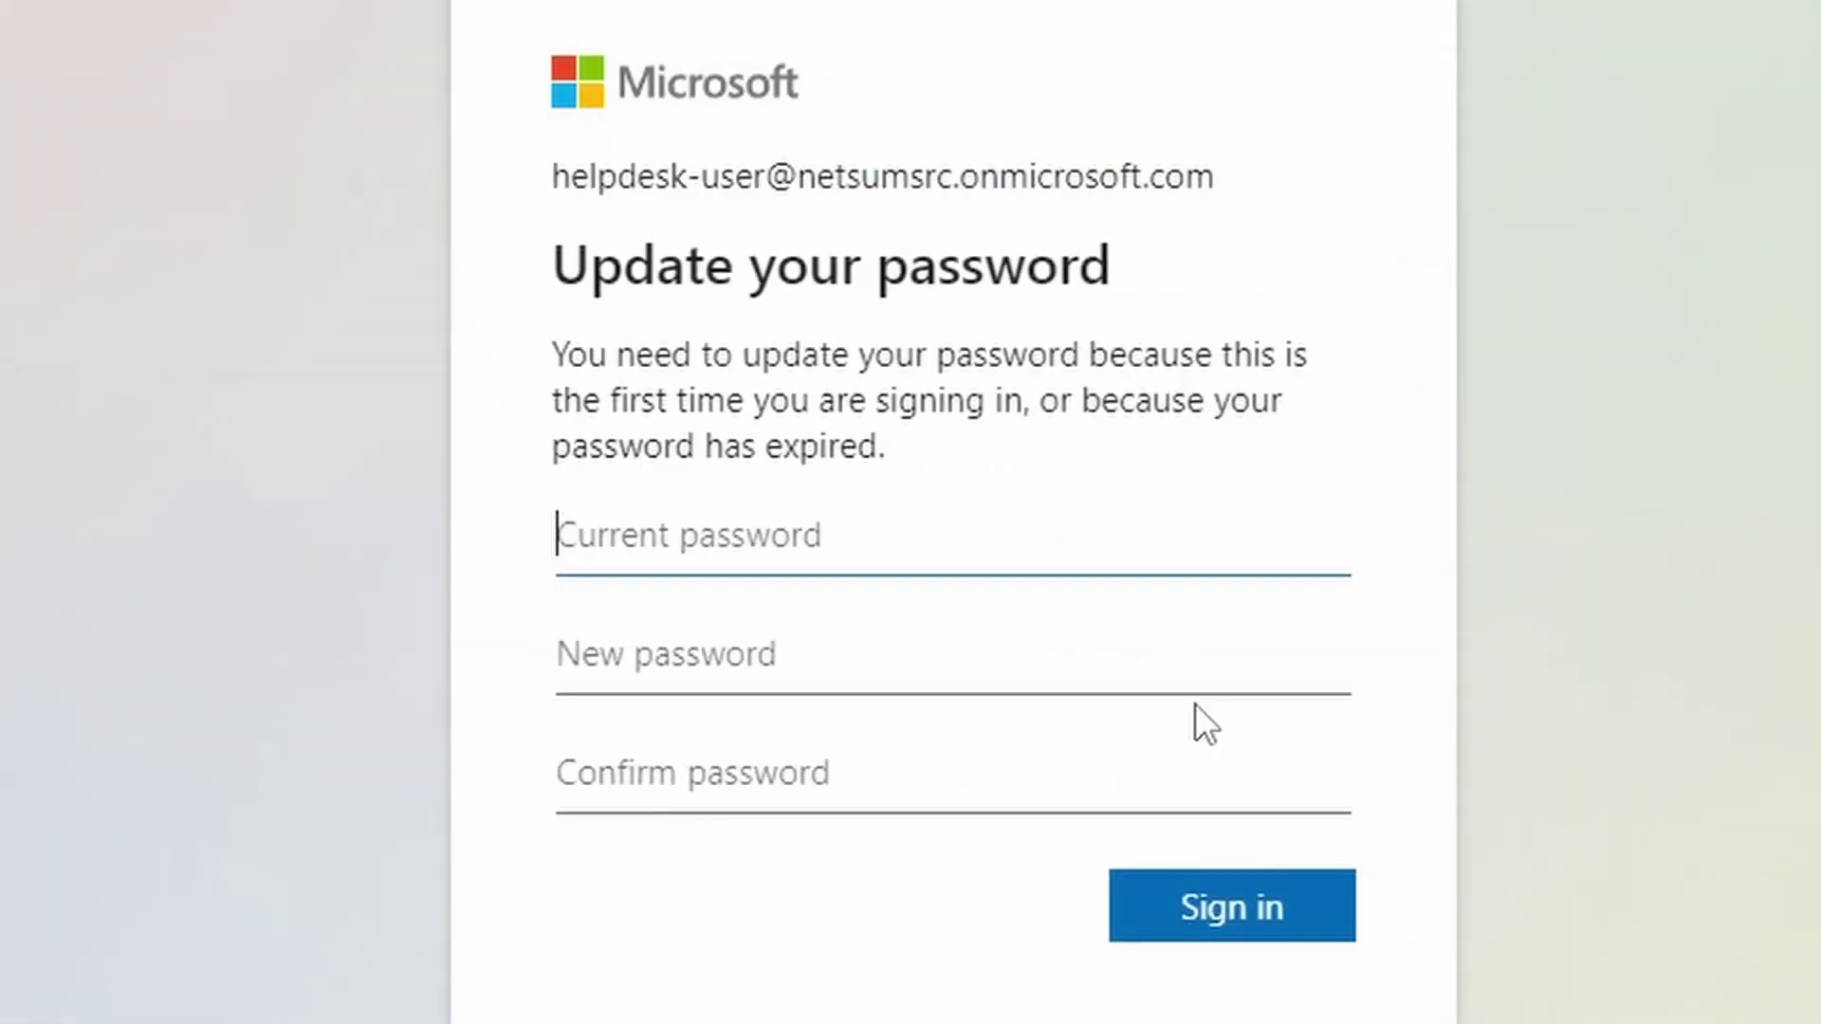
Change the expired password to a new one and postpone the authenticator app setup
text(••••••••)
key(Tab)
text(••••••••)
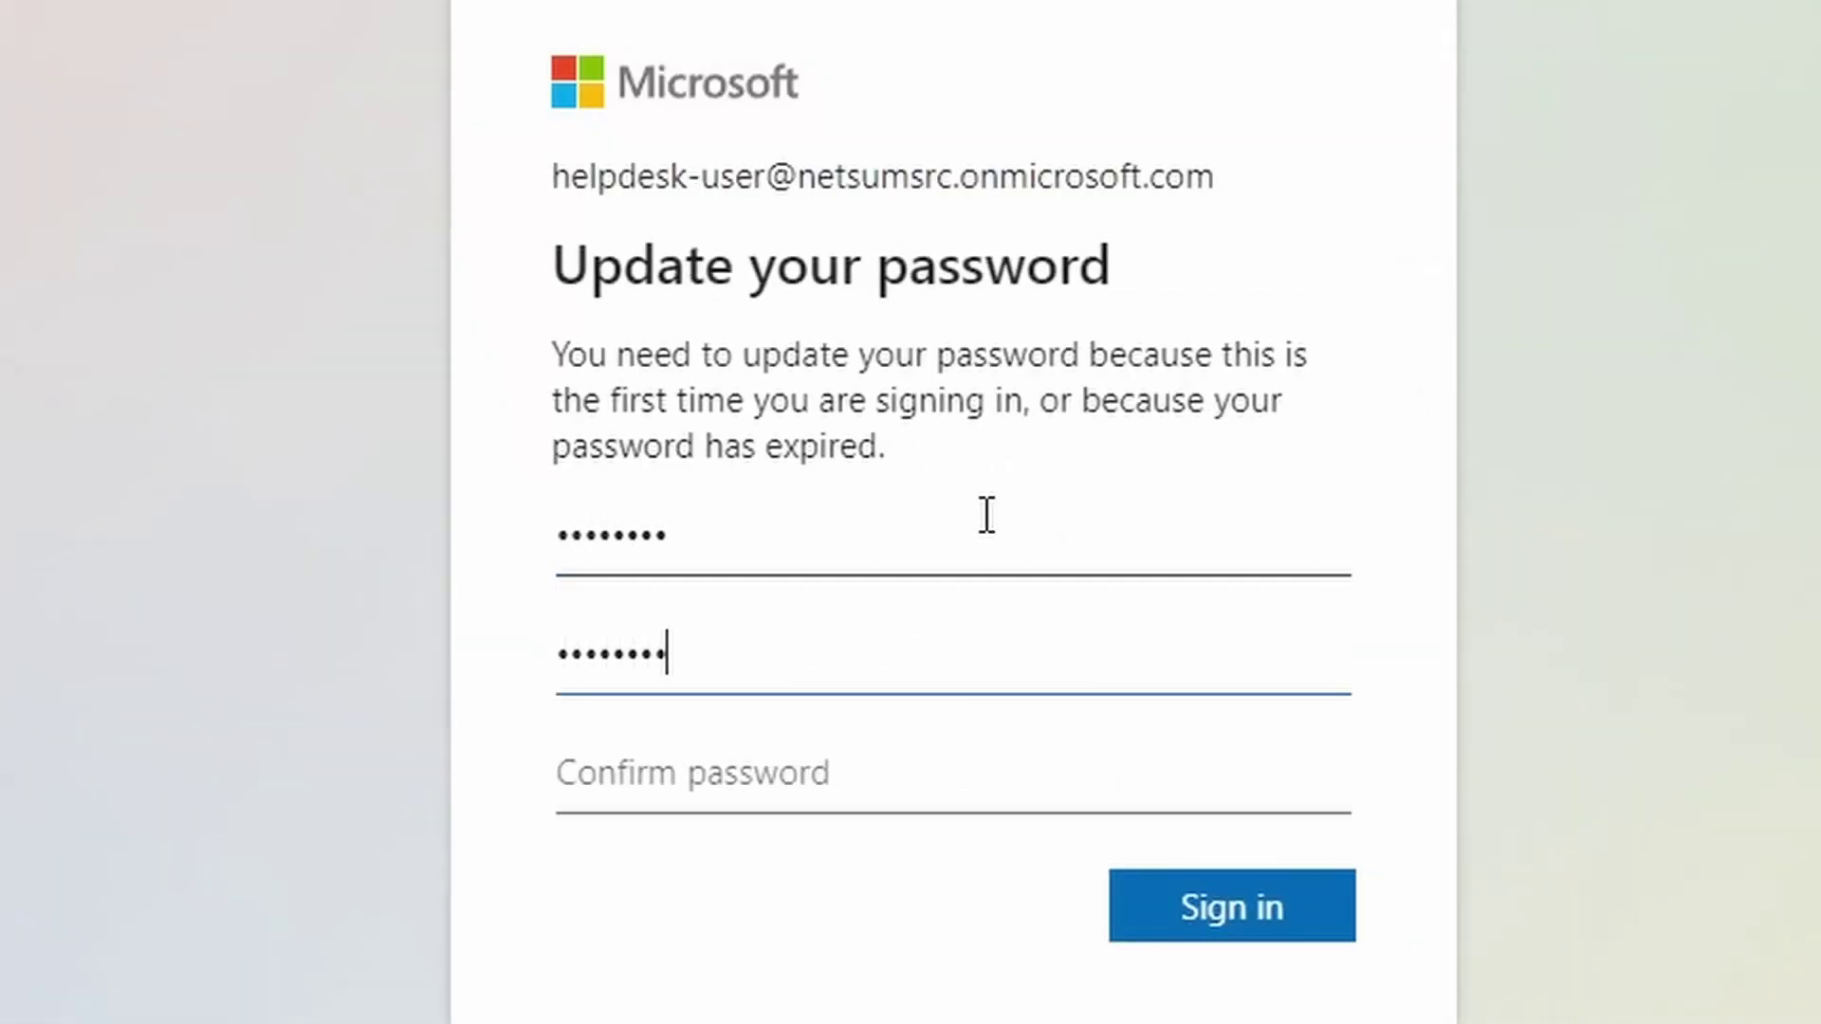
key(Tab)
text(••••••••)
click(1250, 920)
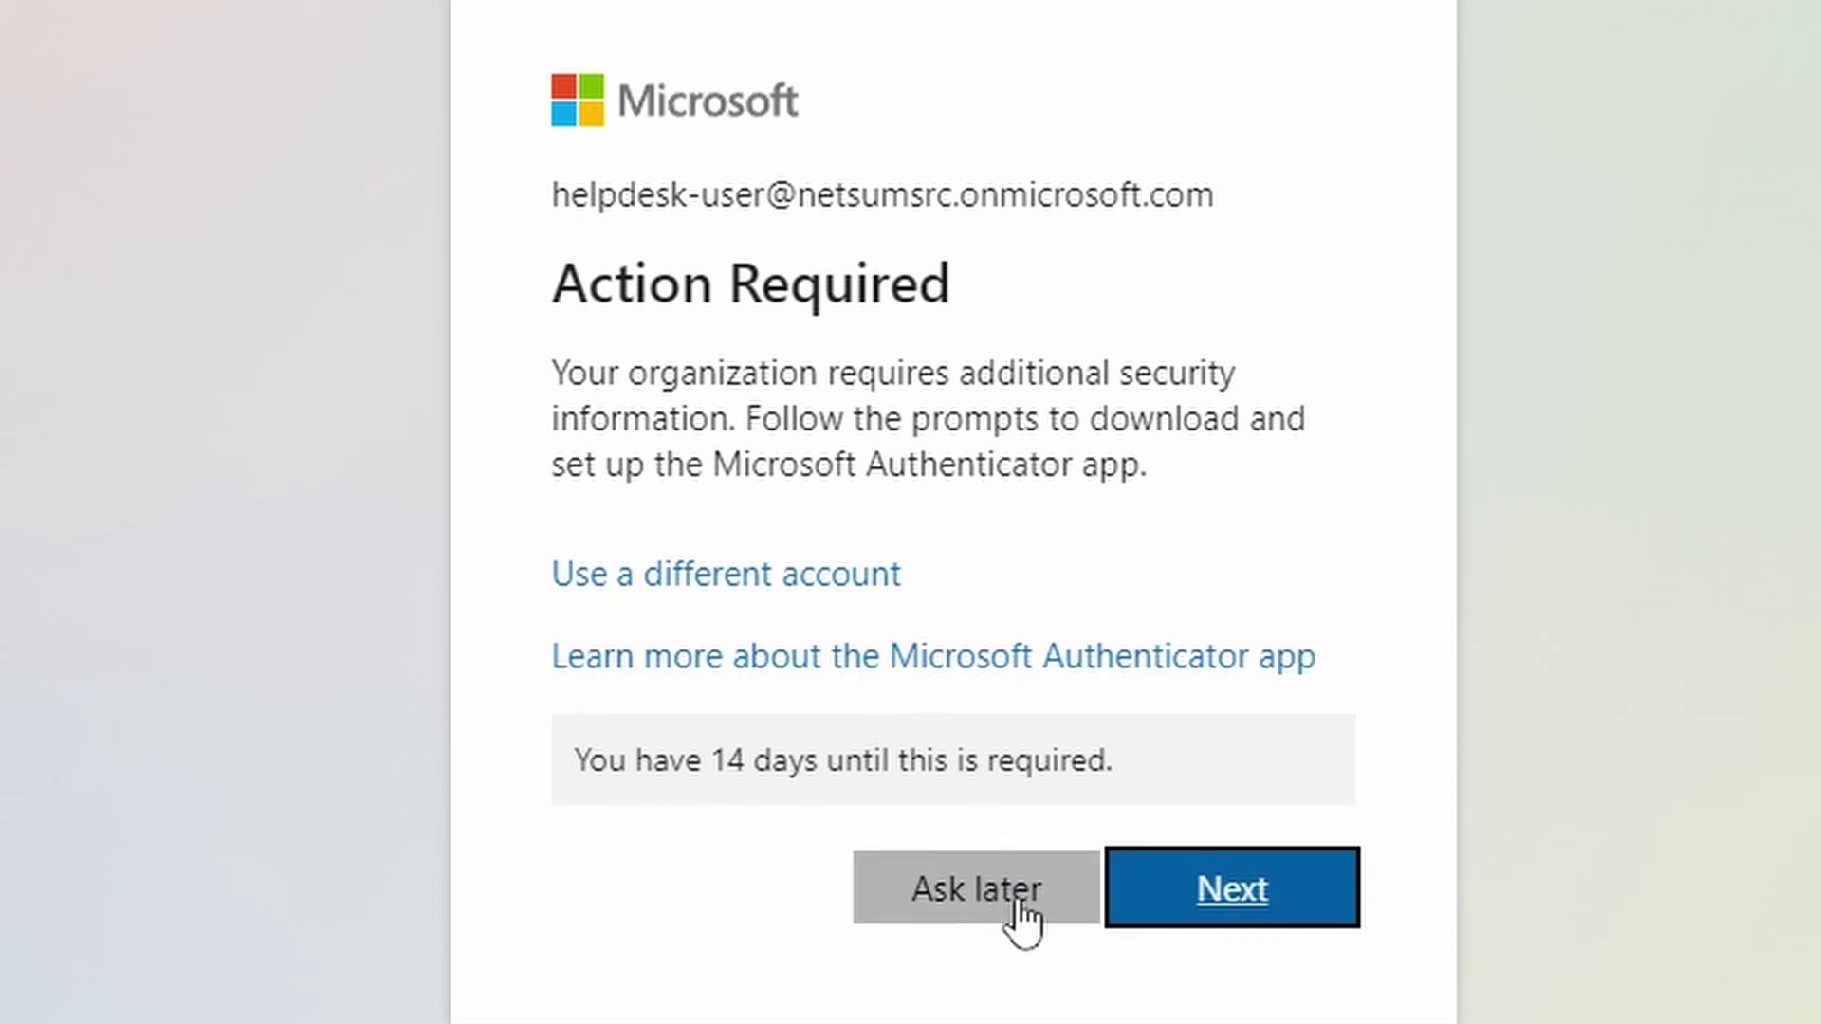
click(986, 903)
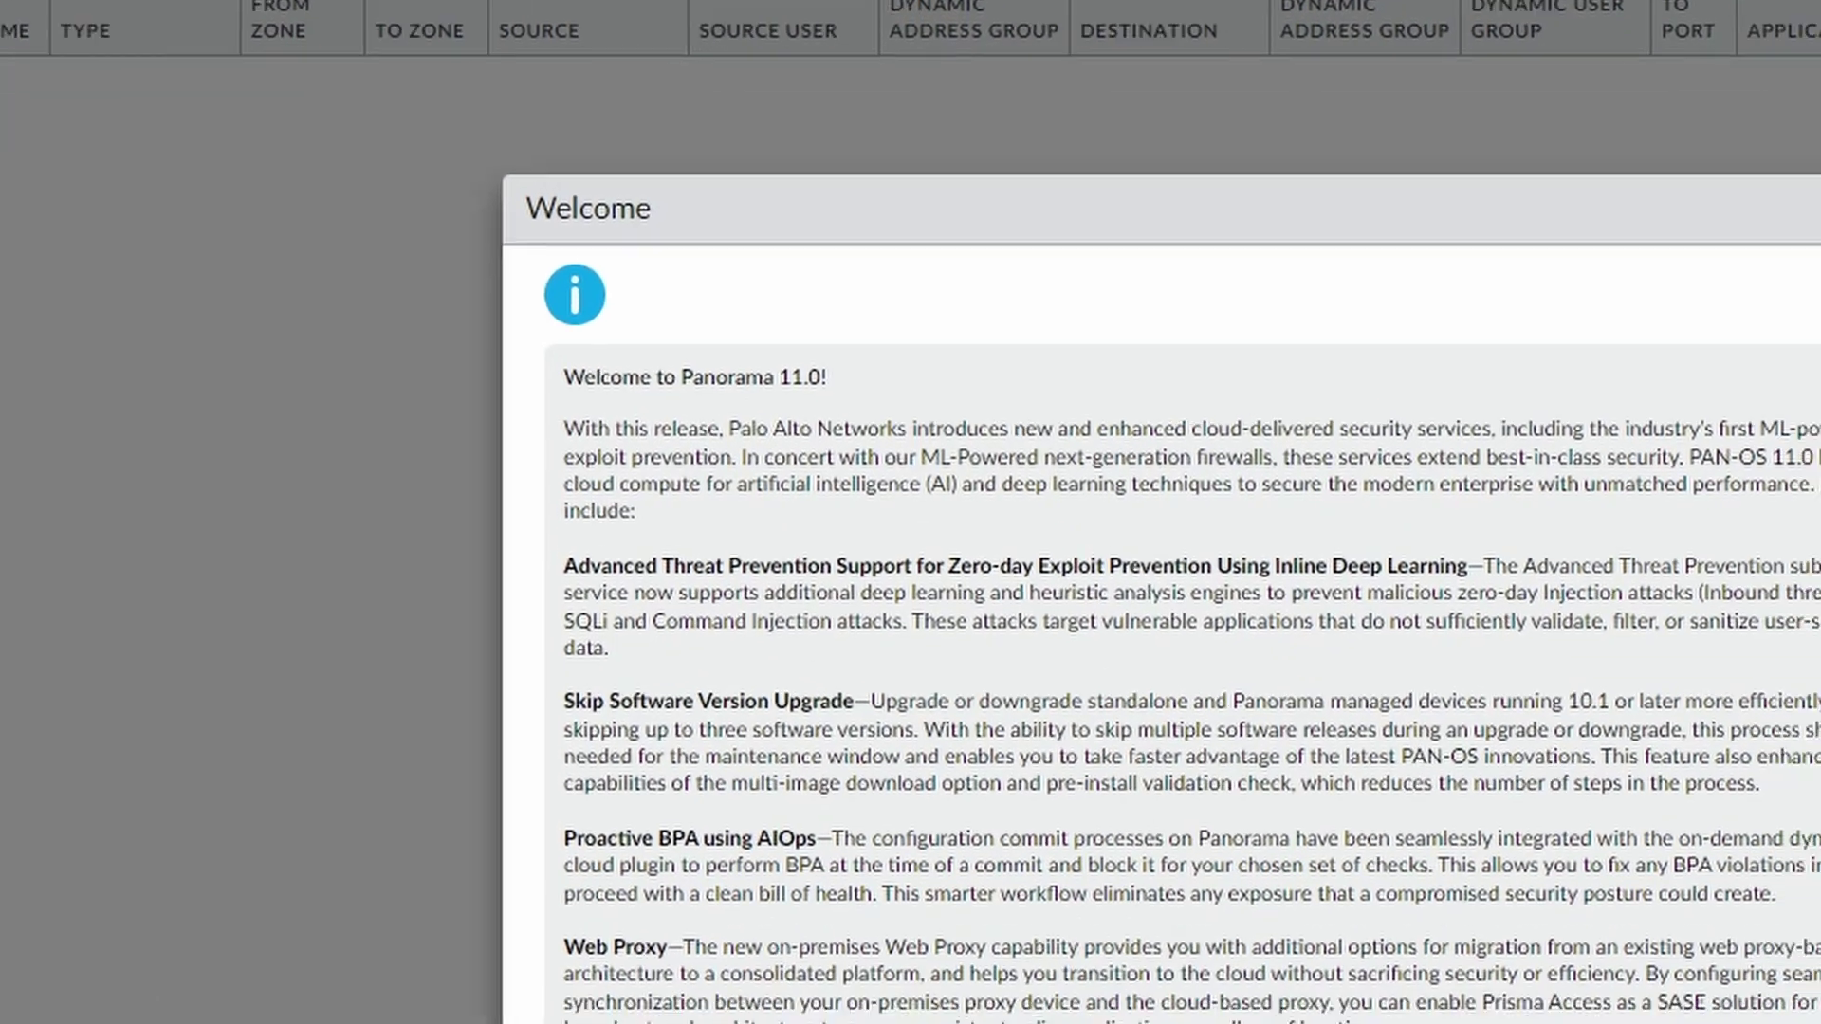
Set the Welcome to Panorama 11.0 message to Do not show again, then return to Traffic logs
scroll(1706, 618, down, 7)
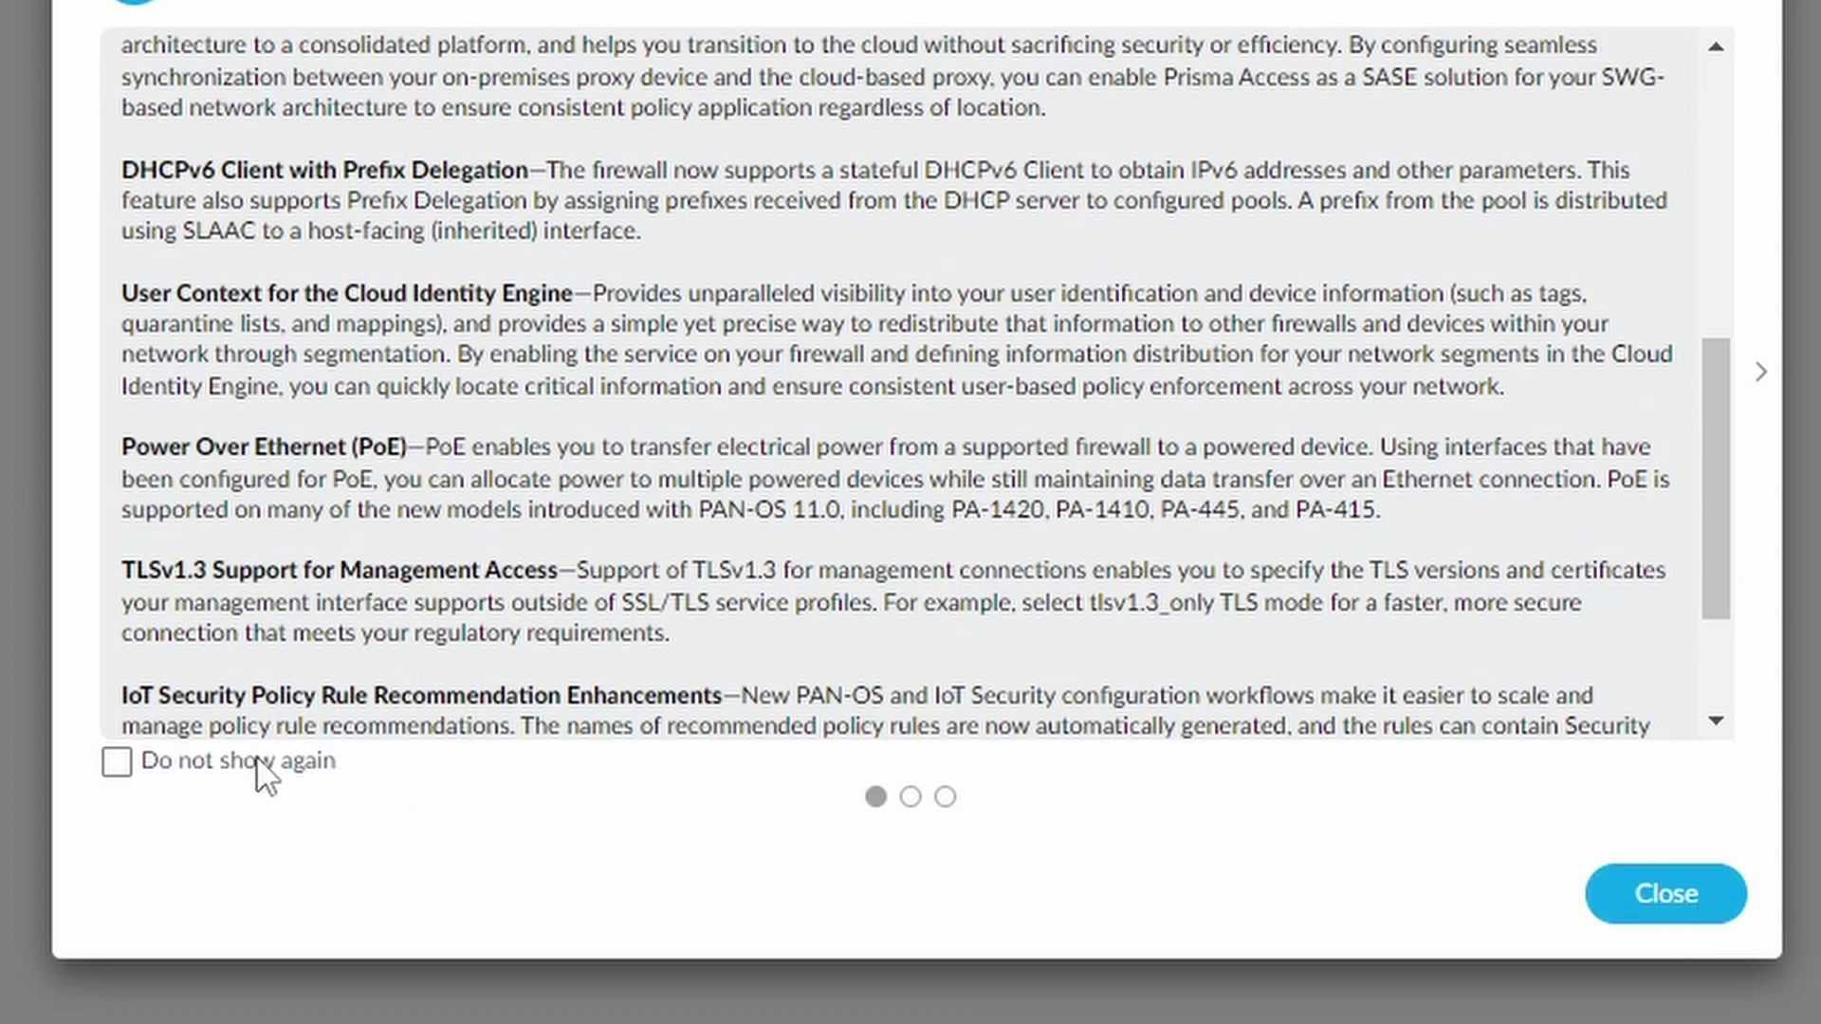
click(117, 762)
click(911, 797)
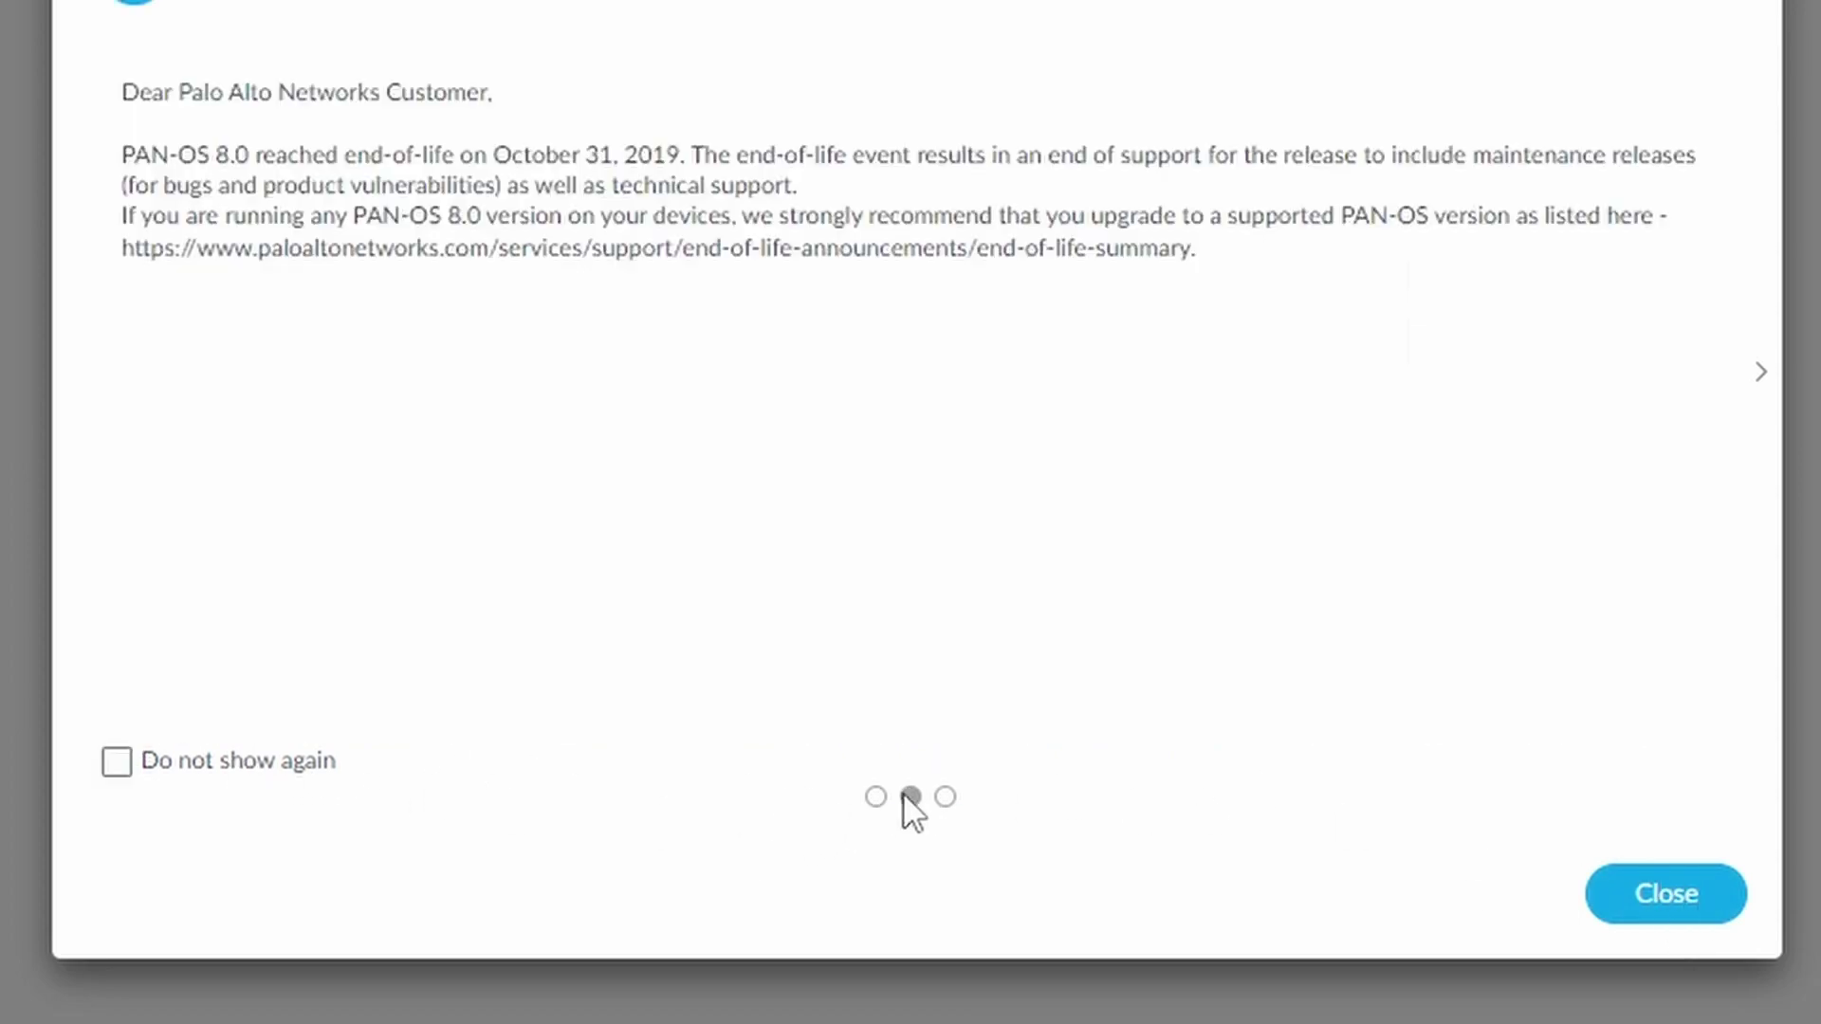
click(122, 762)
click(946, 797)
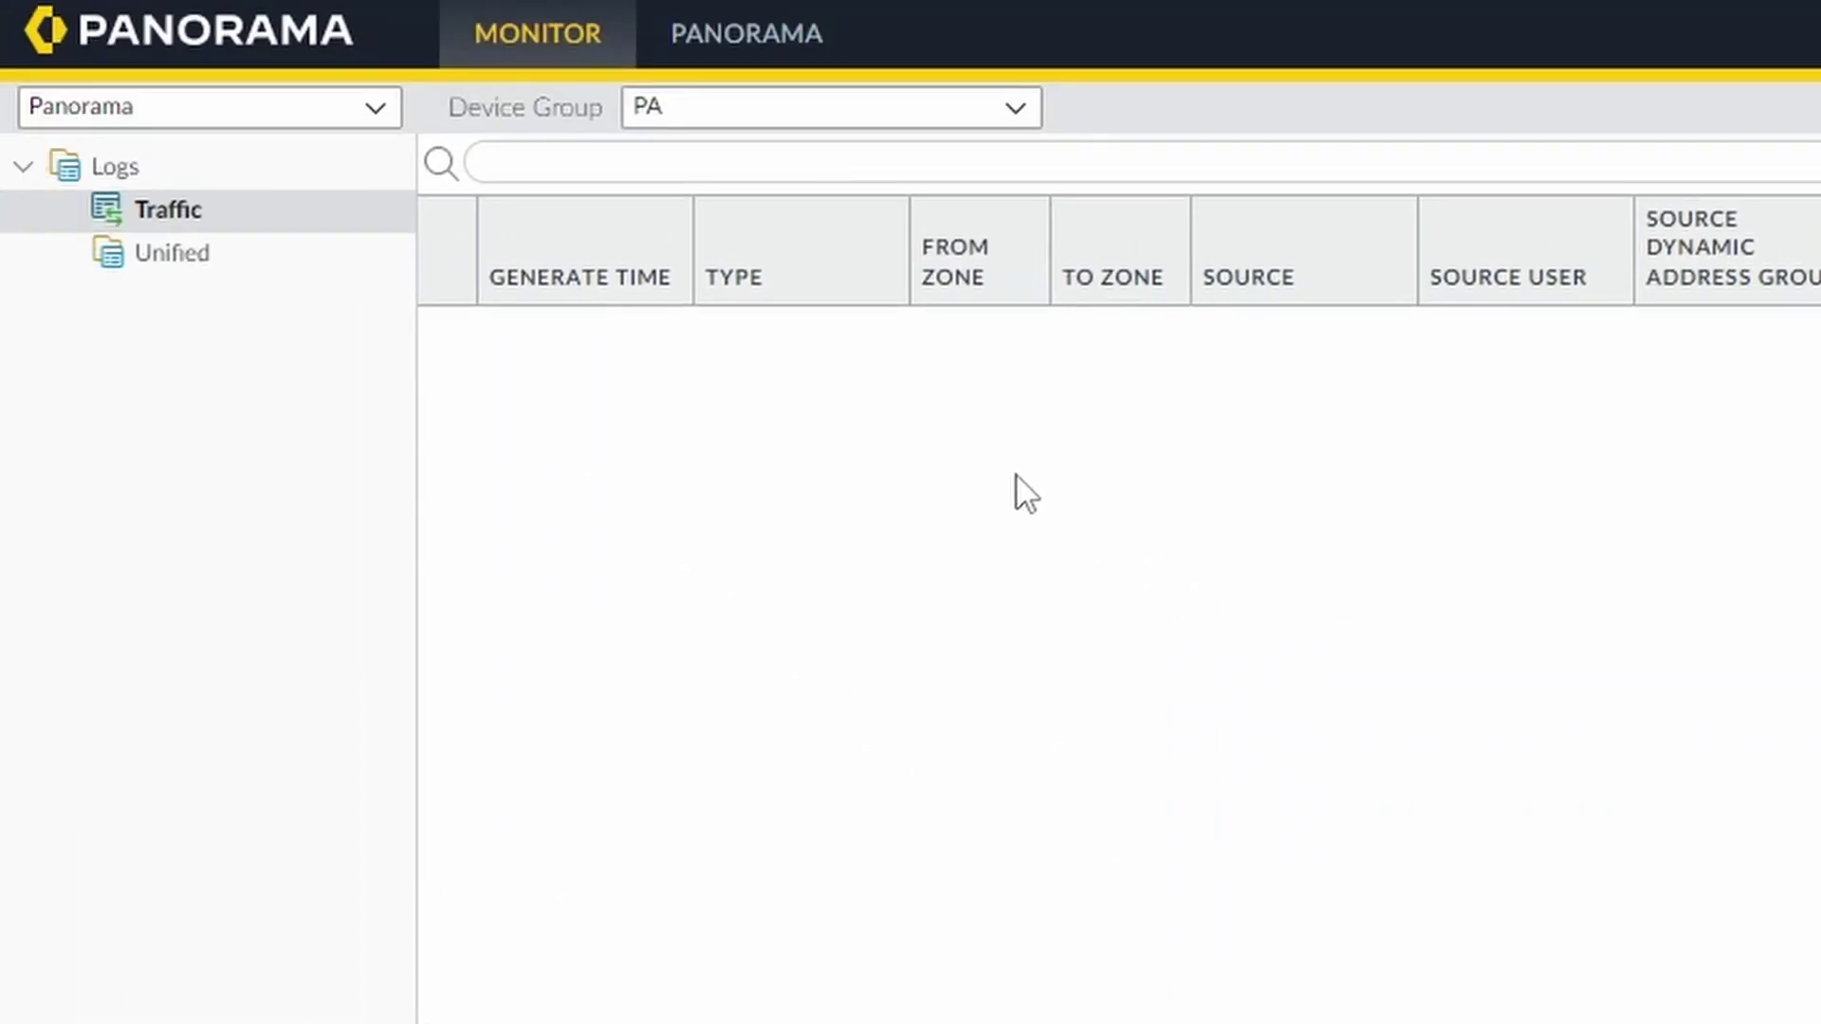
click(765, 40)
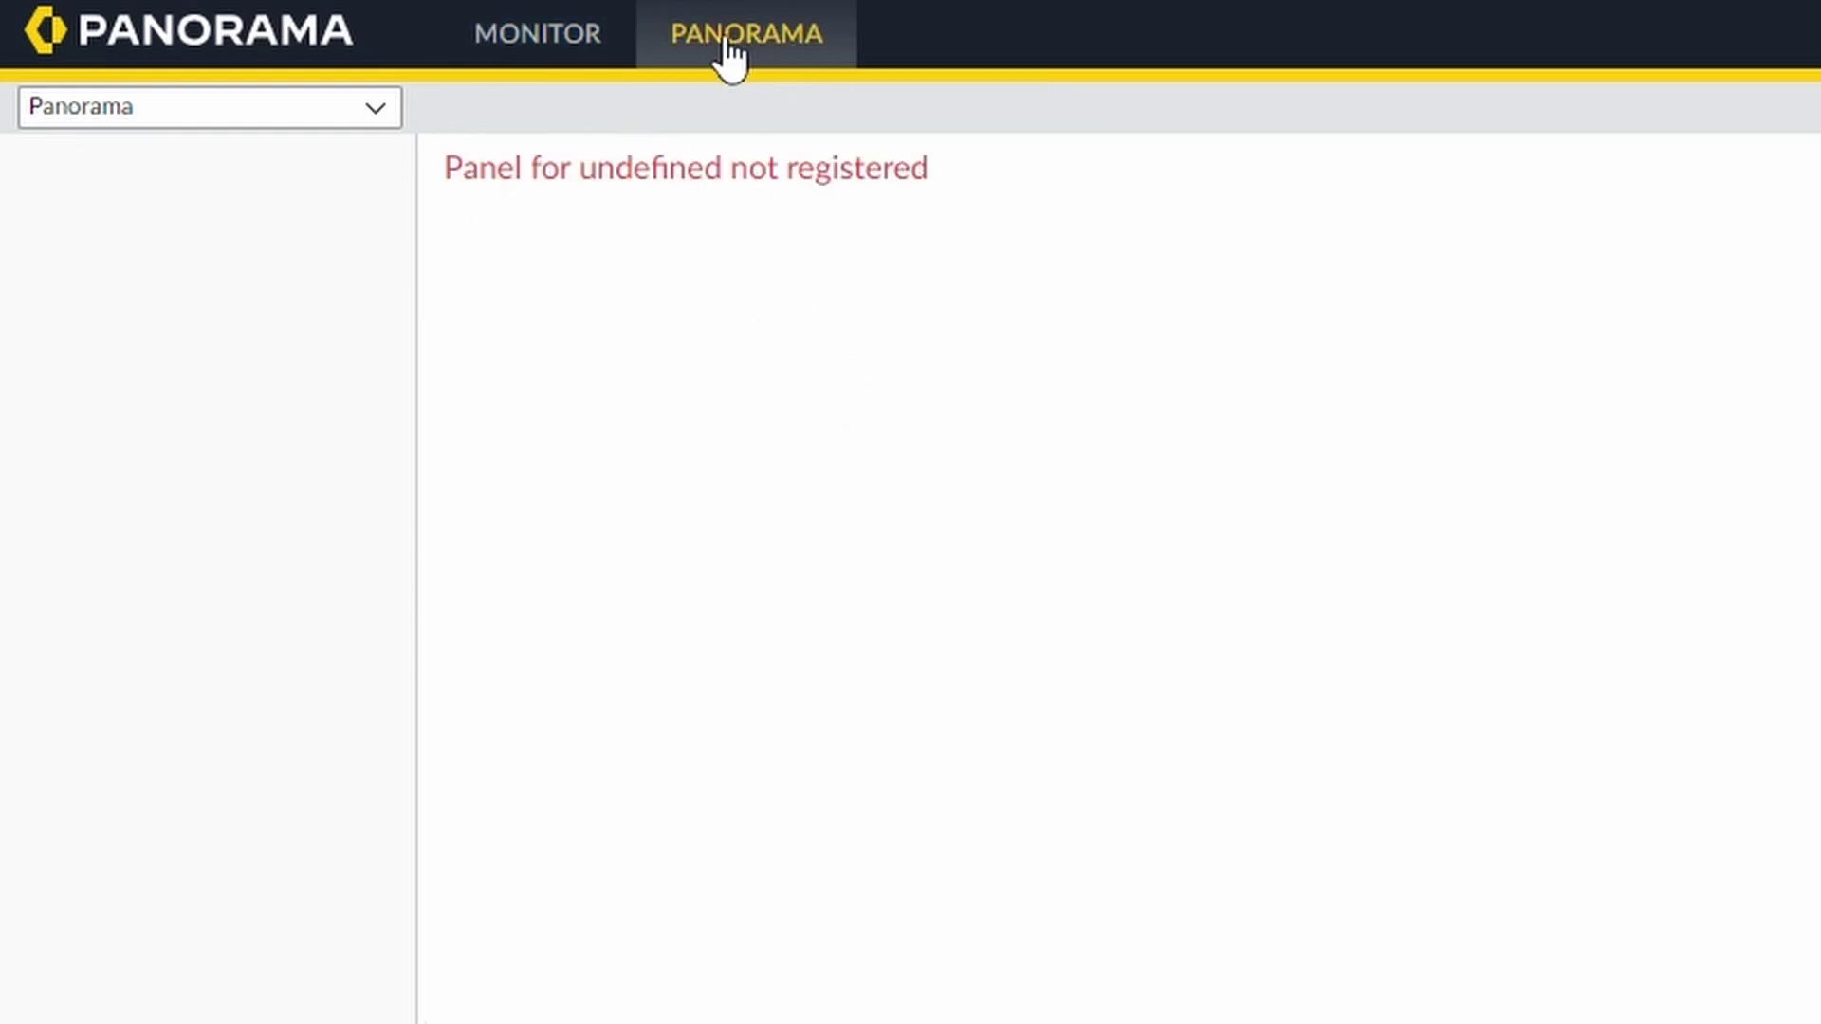
click(519, 59)
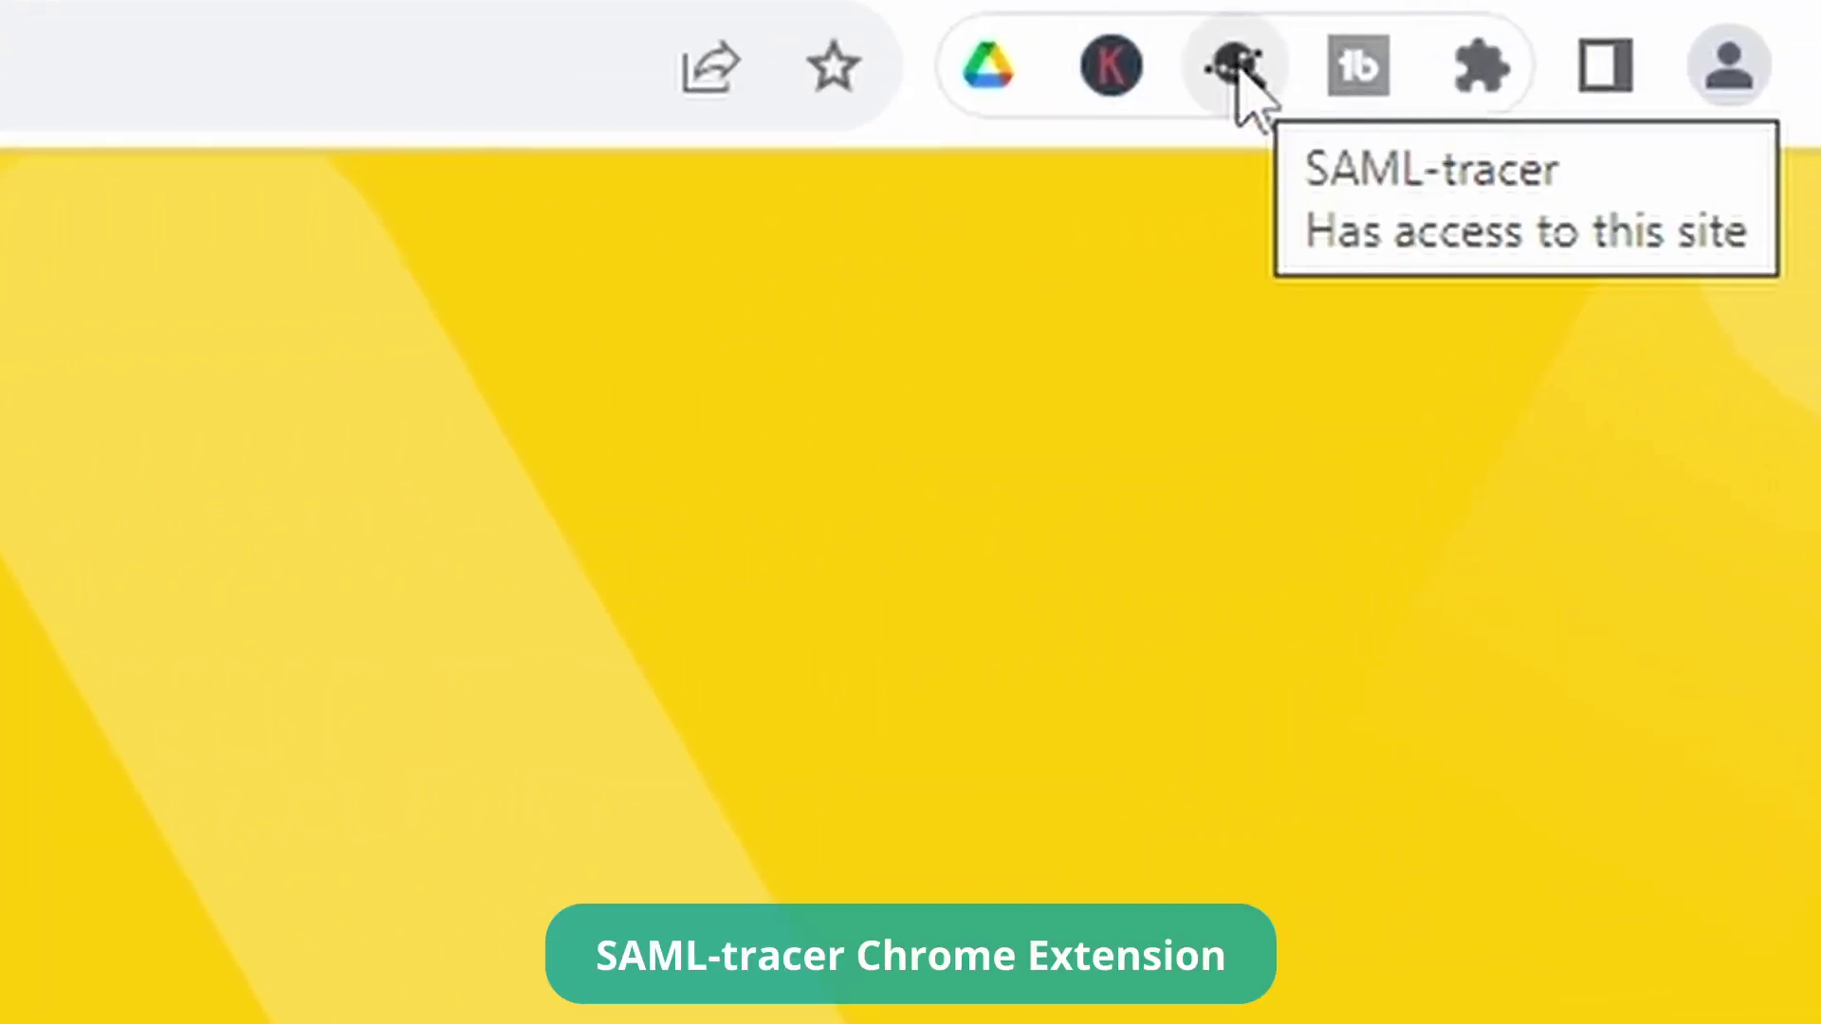
Start SAML-tracer capturing, then sign back in via Single Sign-On with the pasted helpdesk account
click(1236, 66)
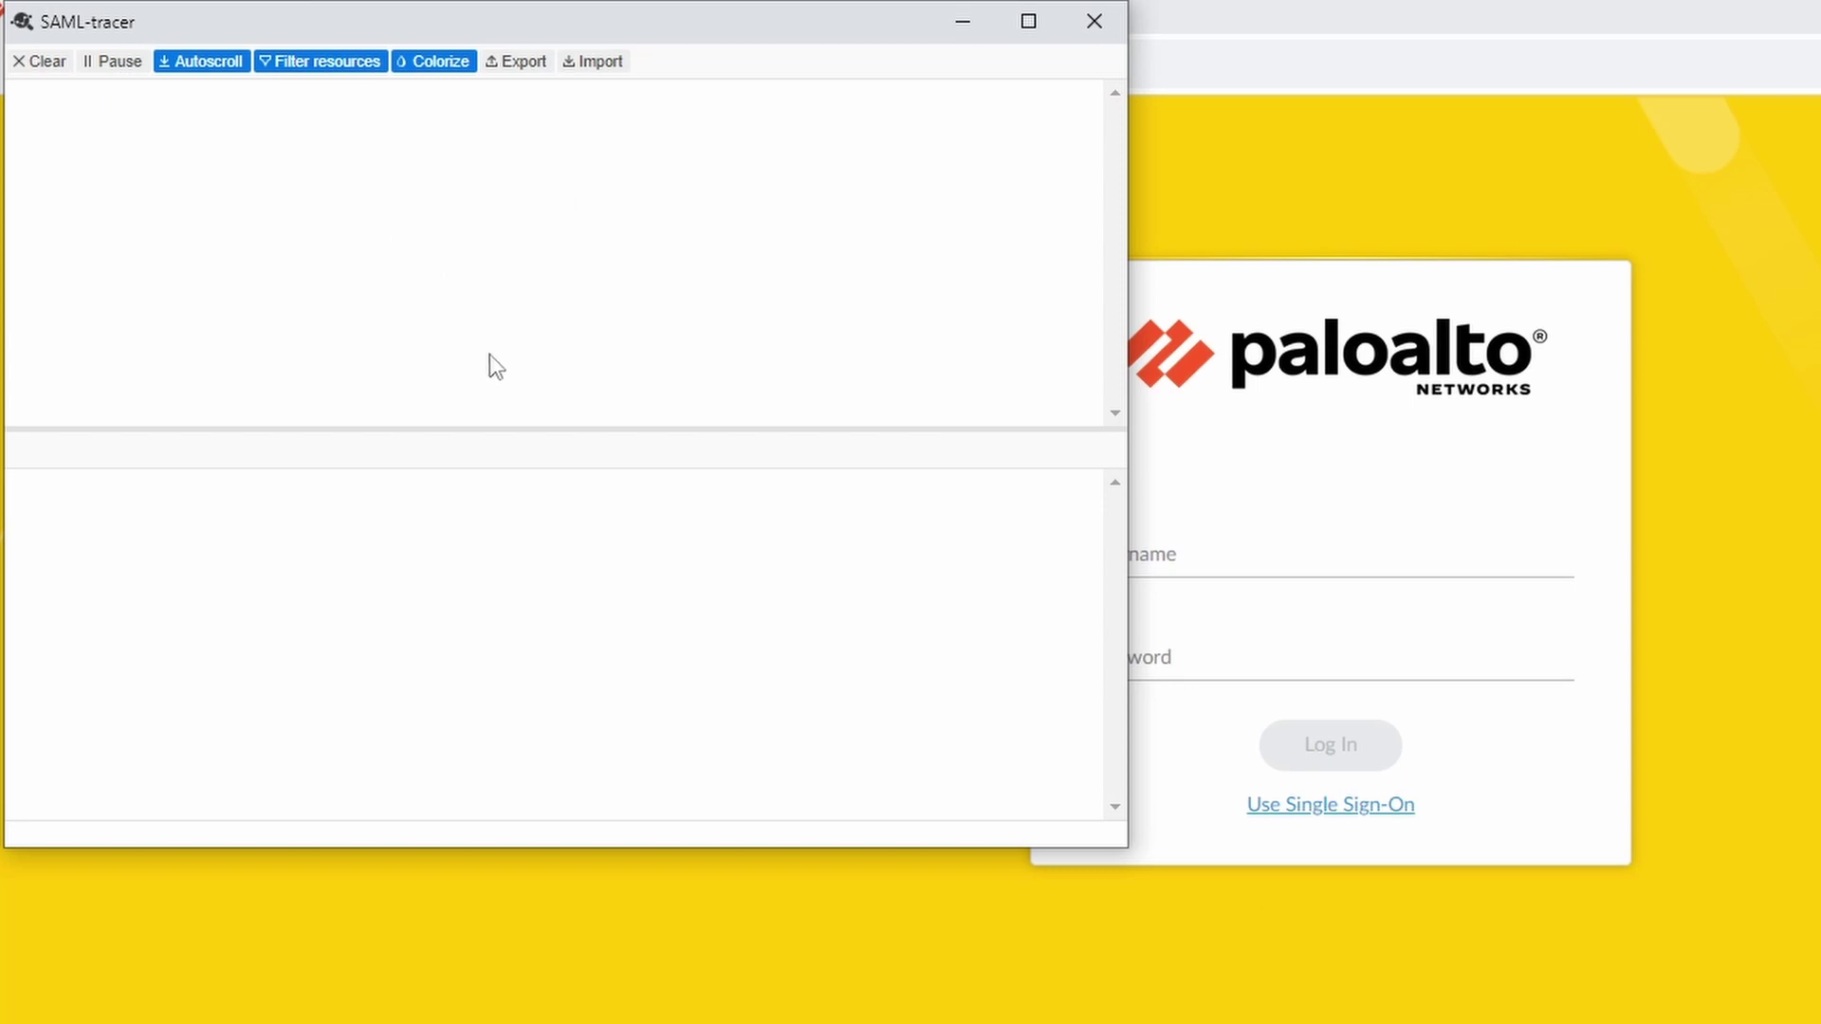
click(970, 25)
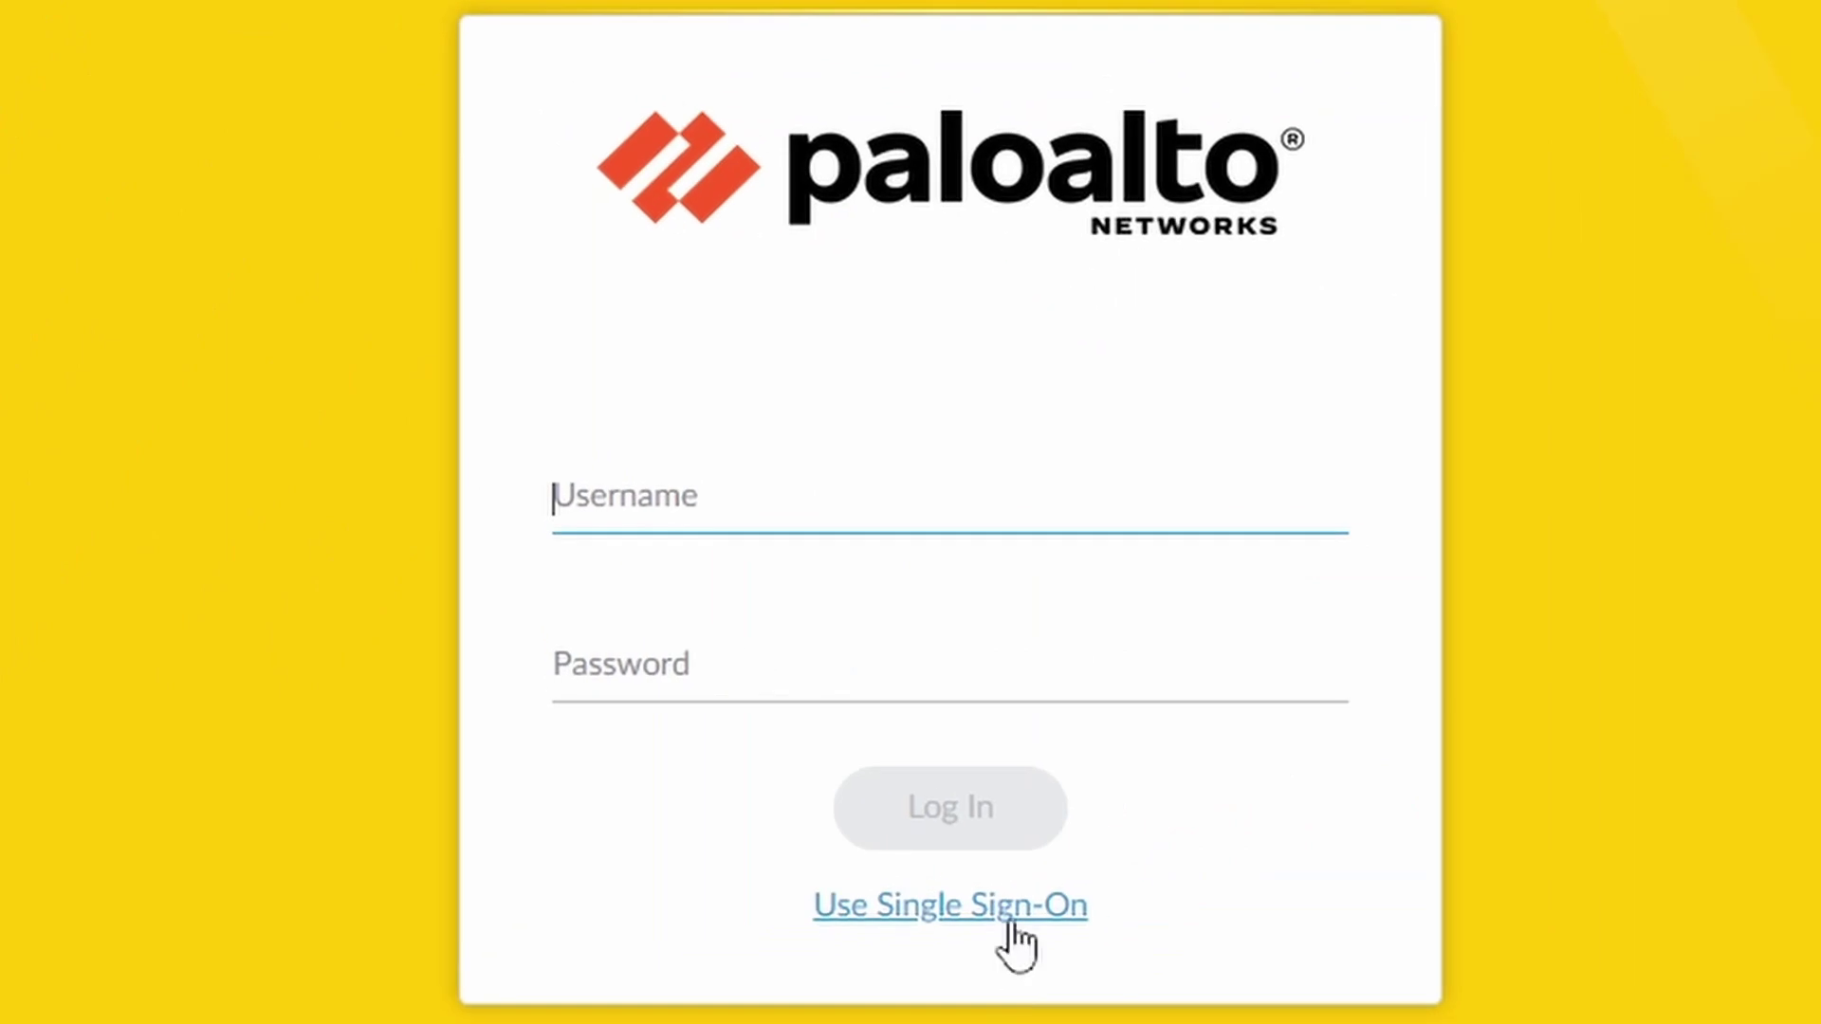
click(1366, 814)
click(882, 496)
key(ctrl+v)
click(983, 656)
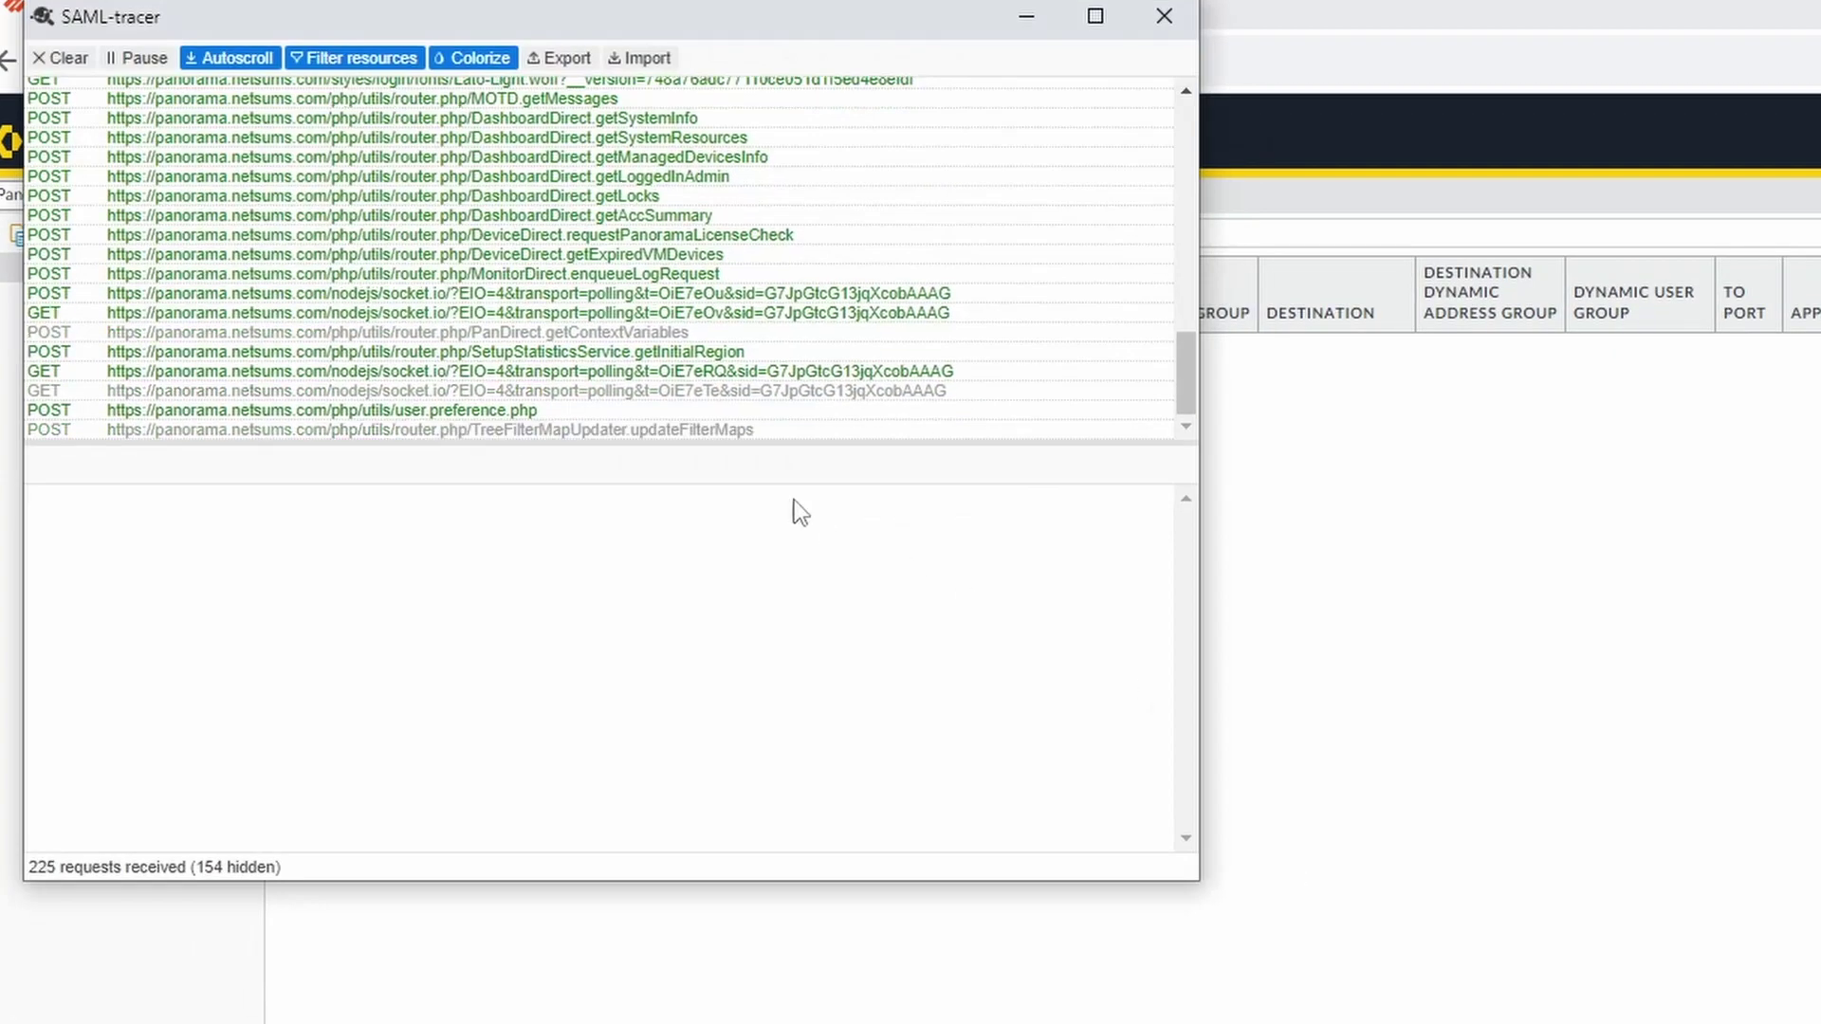
Open the SAML20/SP/ACS POST request maximized and view its decoded SAML response
drag(529, 20, 1138, 195)
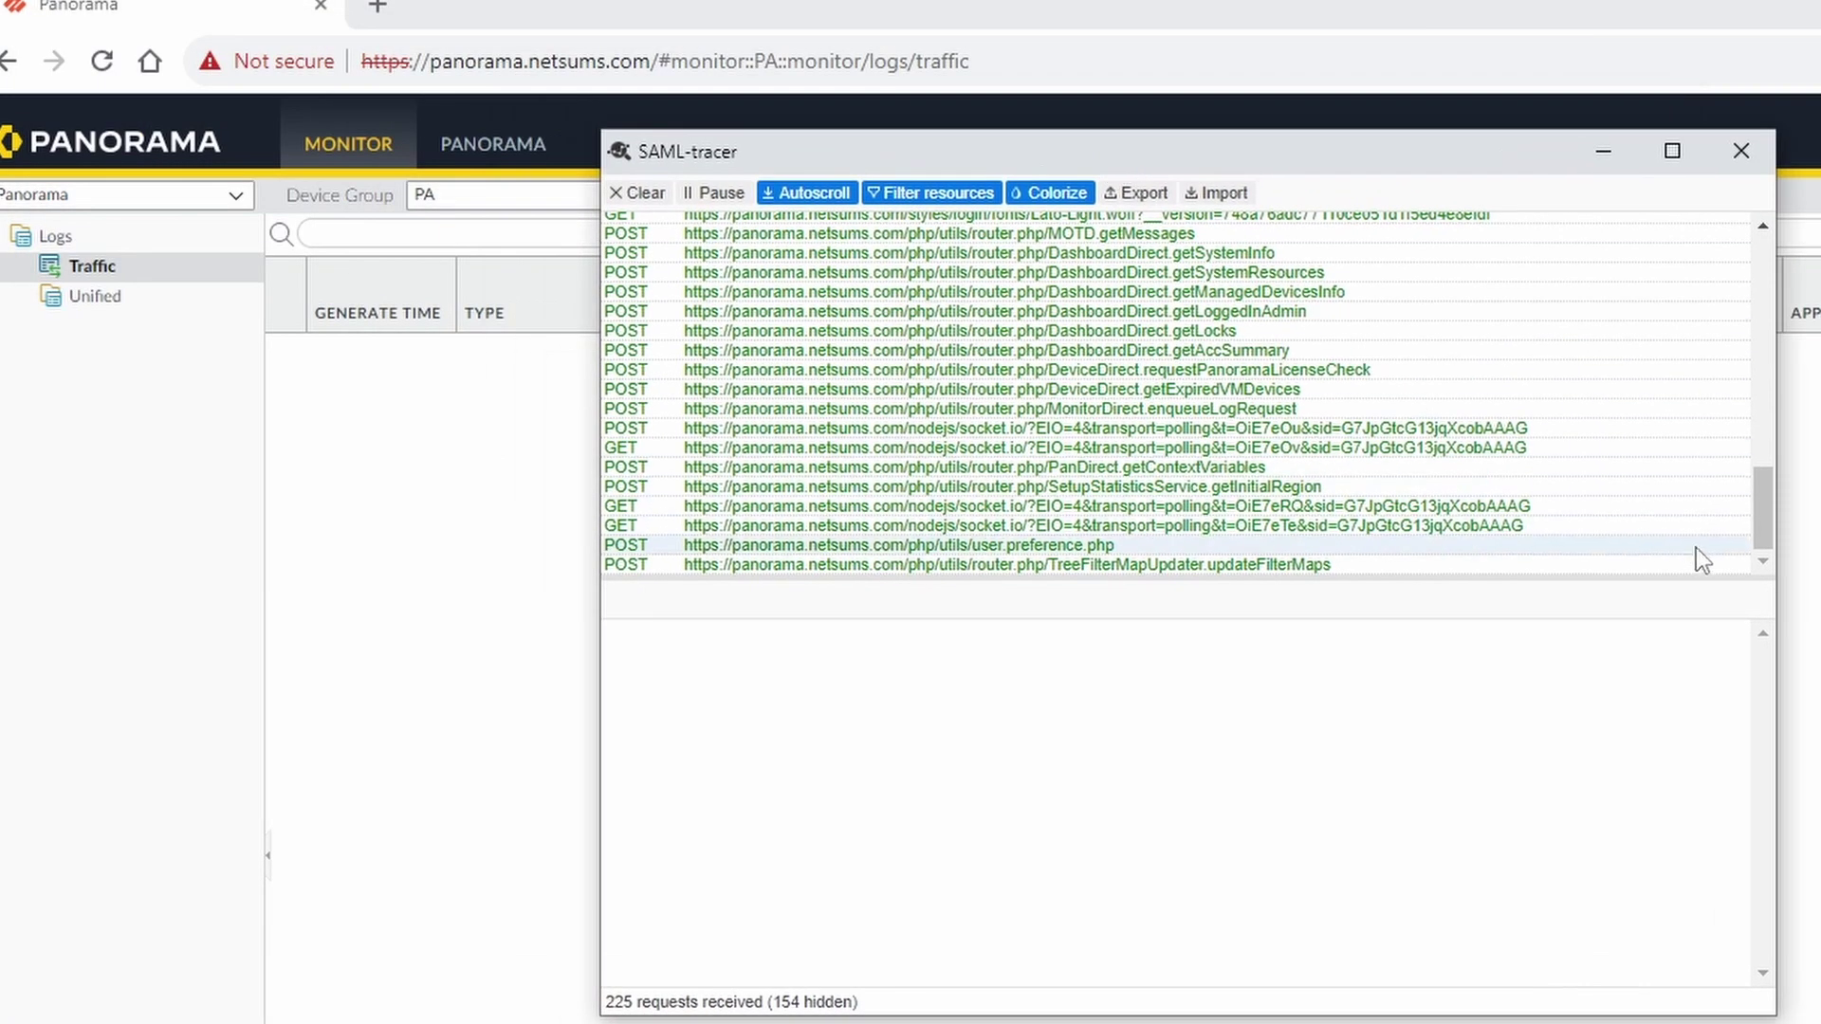
drag(1763, 531, 1781, 351)
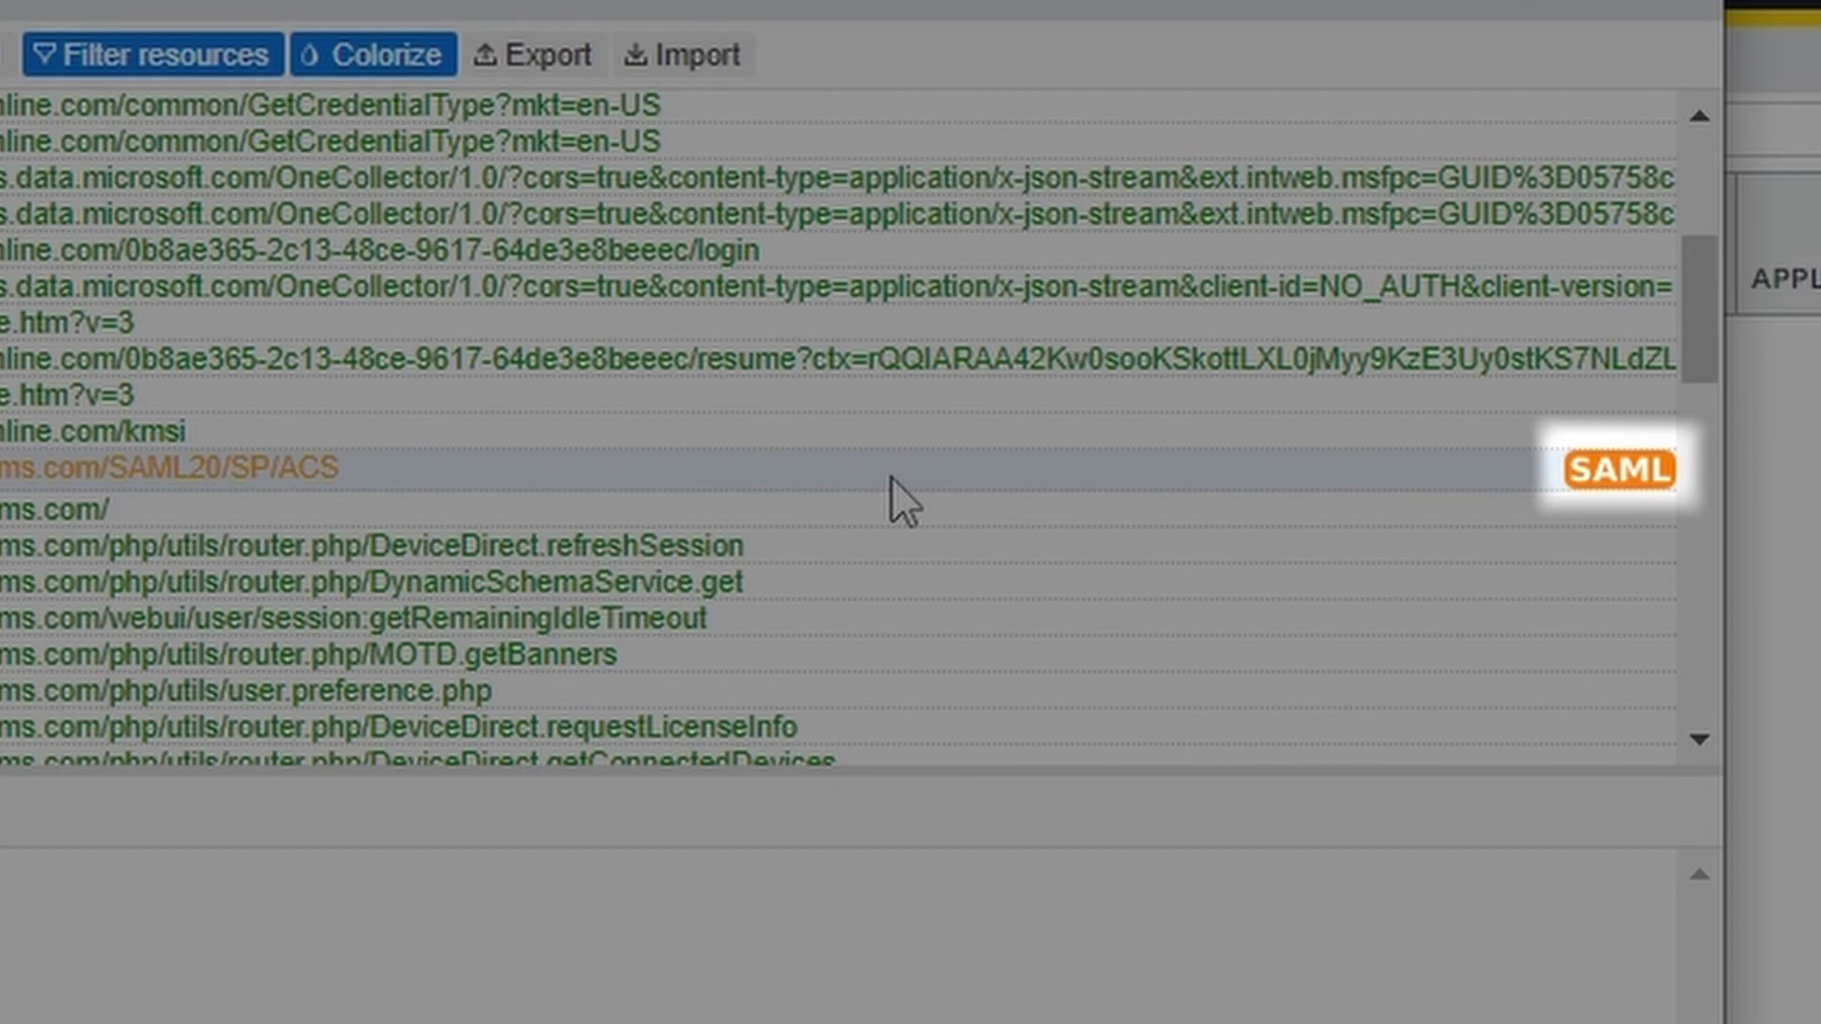
click(891, 476)
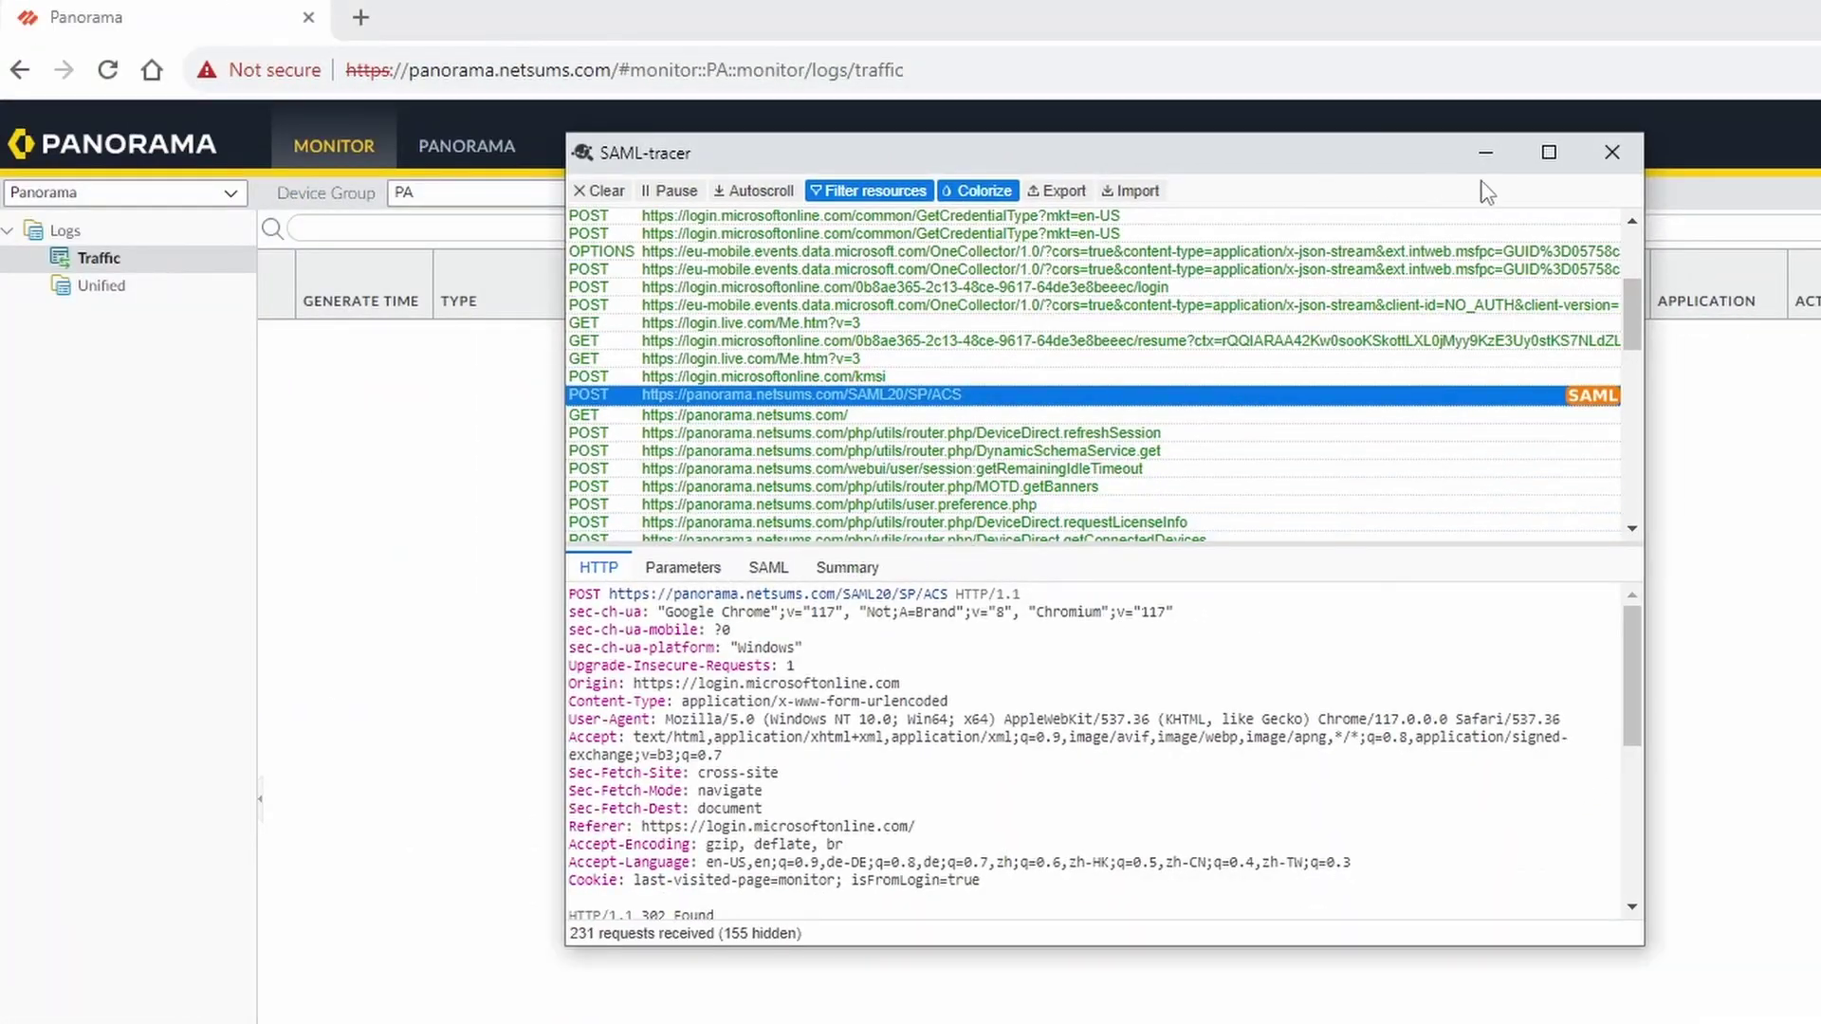
click(1548, 153)
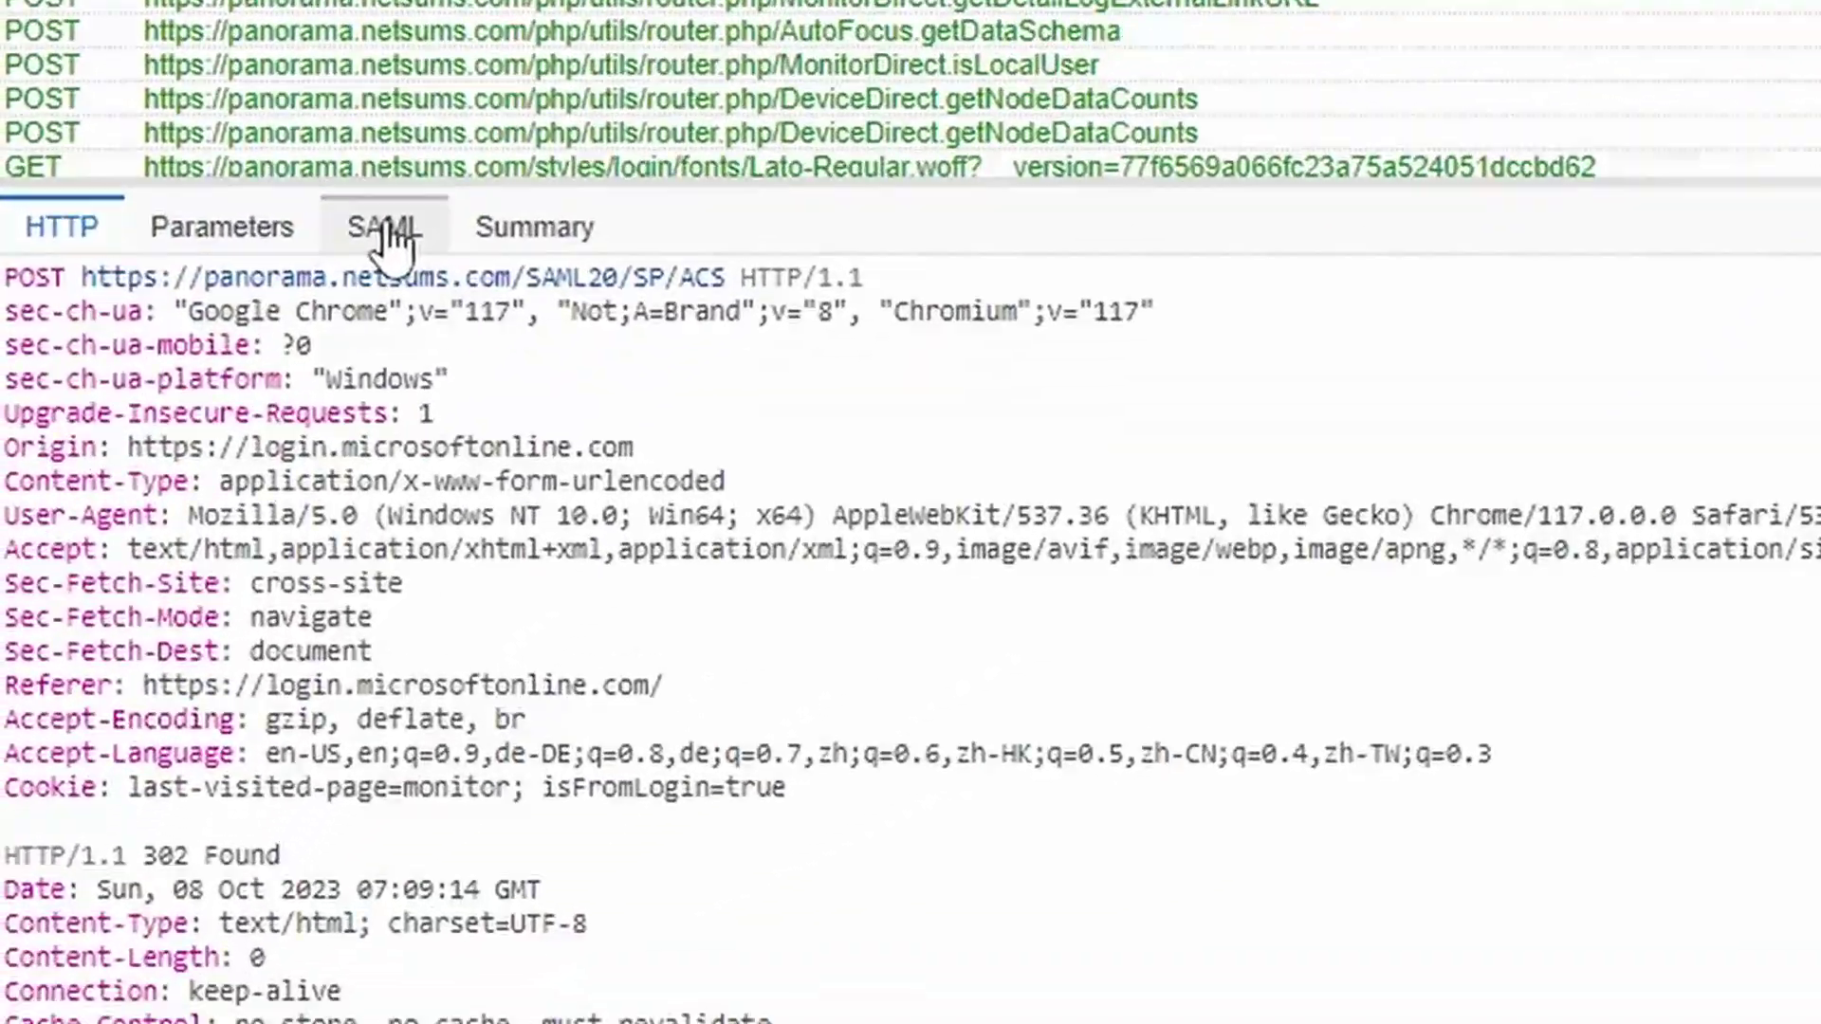
click(271, 531)
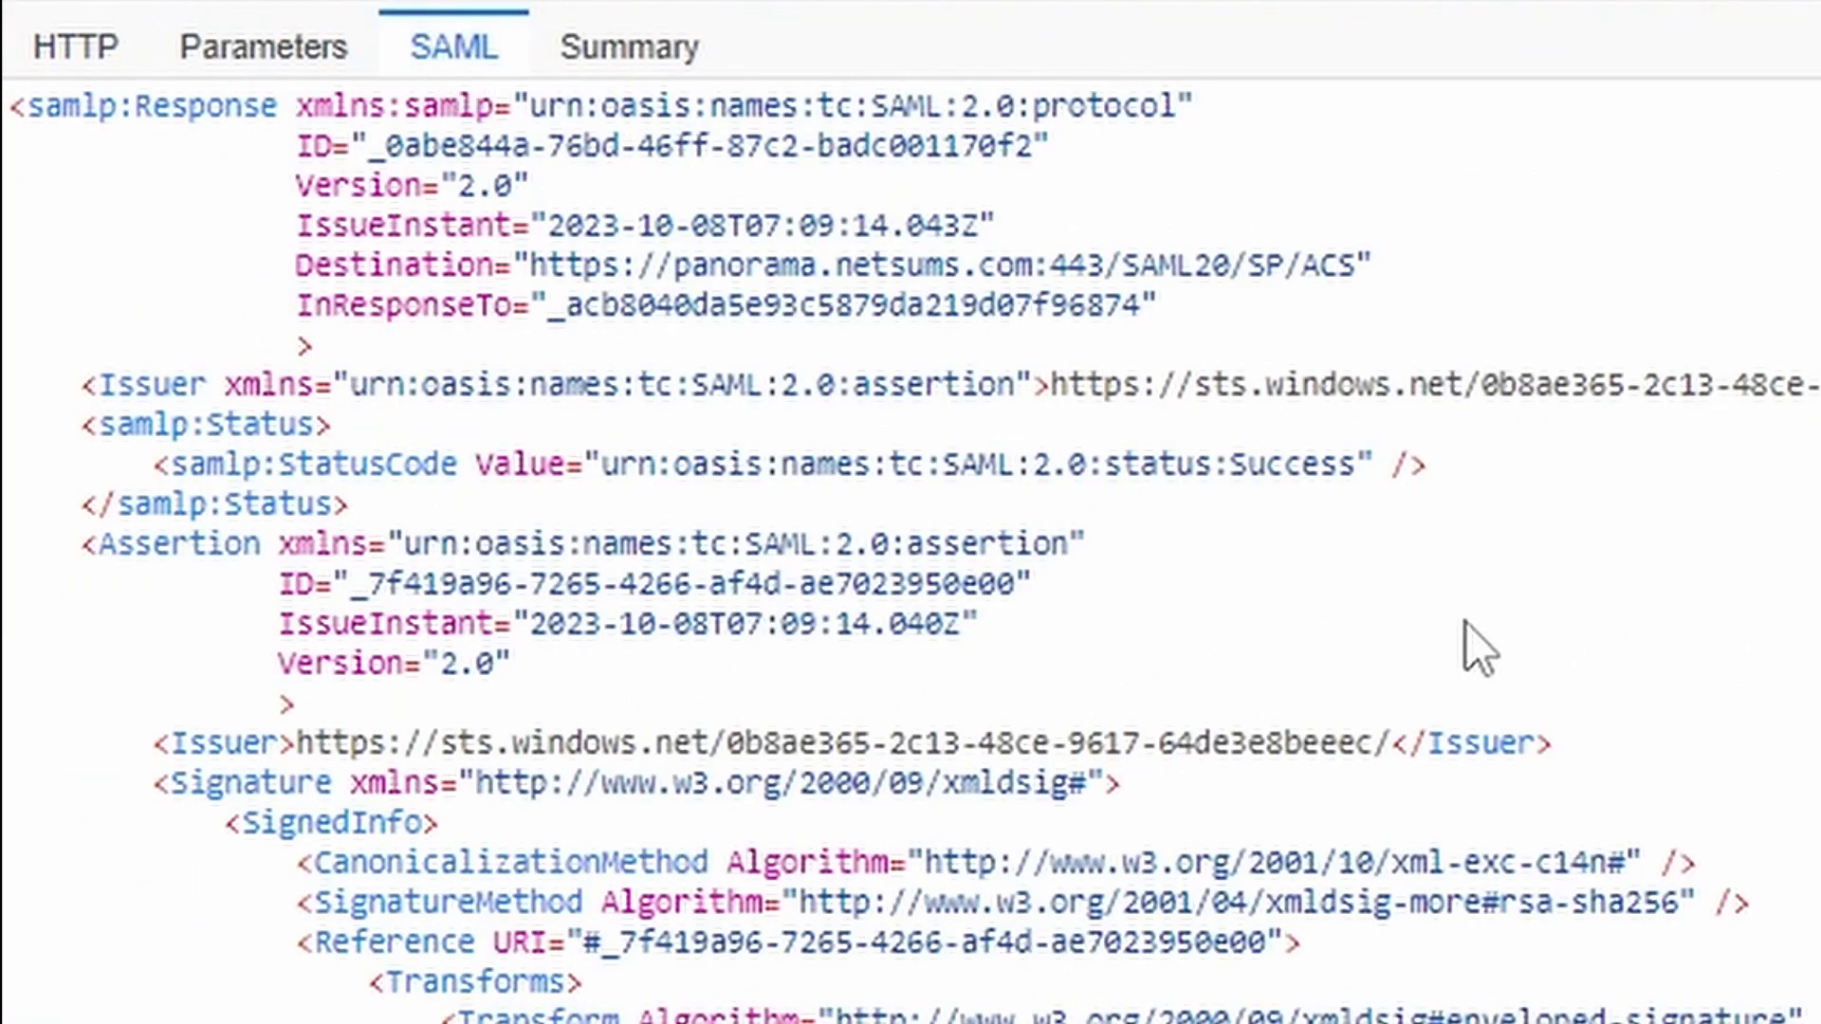
scroll(1472, 635, down, 6)
scroll(1466, 626, down, 10)
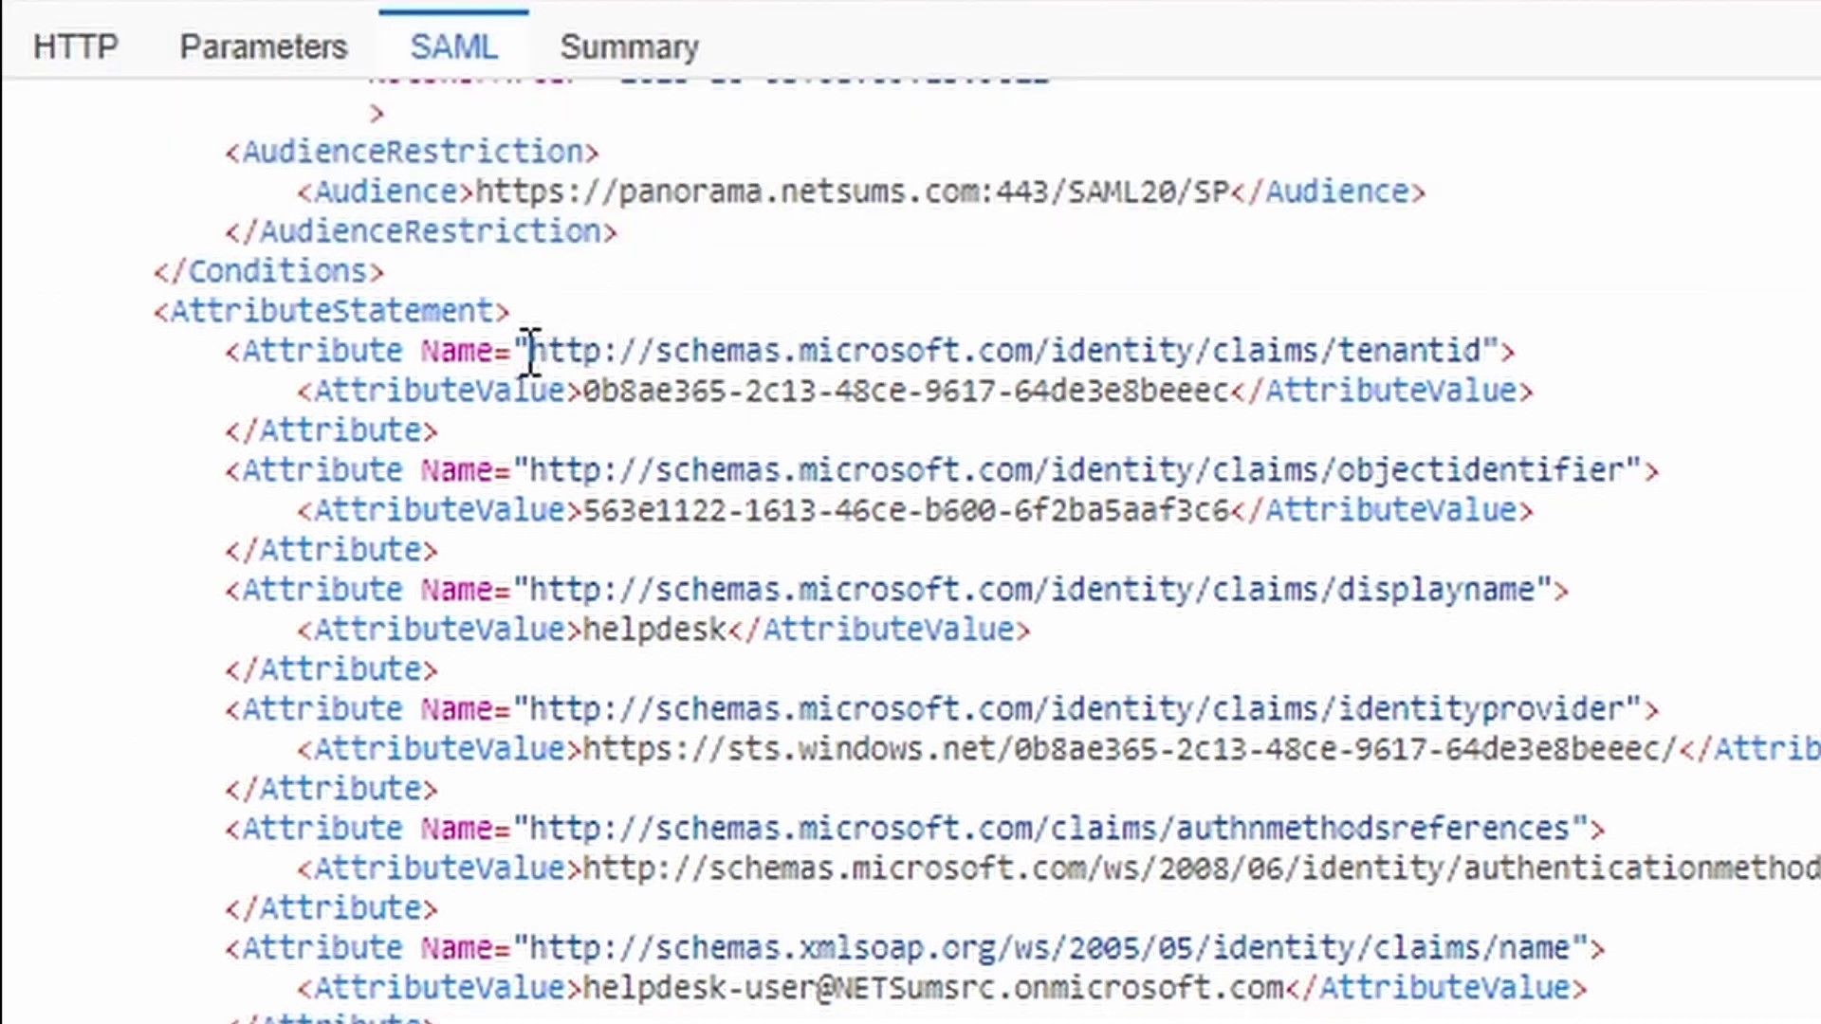
Highlight the tenantid, objectidentifier, displayname and identityprovider attributes in the assertion
drag(527, 351, 1476, 338)
drag(1354, 471, 1612, 469)
drag(1537, 590, 1329, 601)
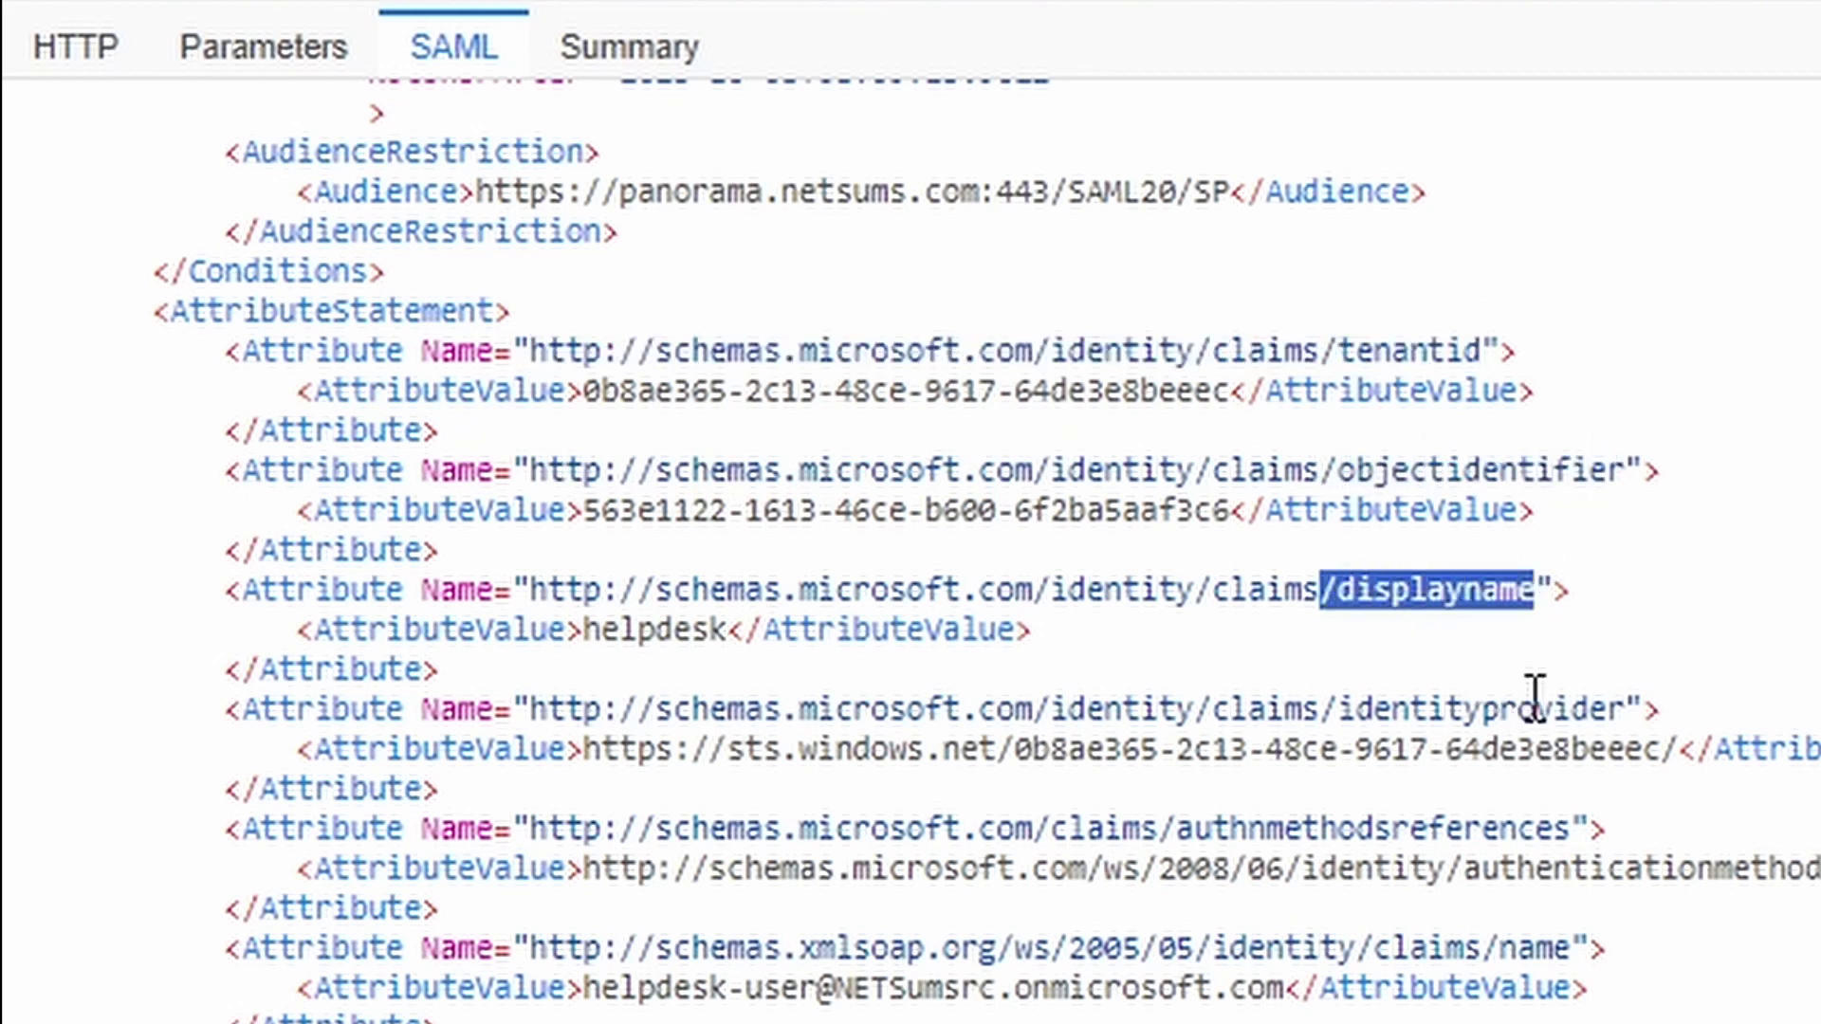
drag(1610, 709, 1371, 704)
scroll(1382, 784, down, 4)
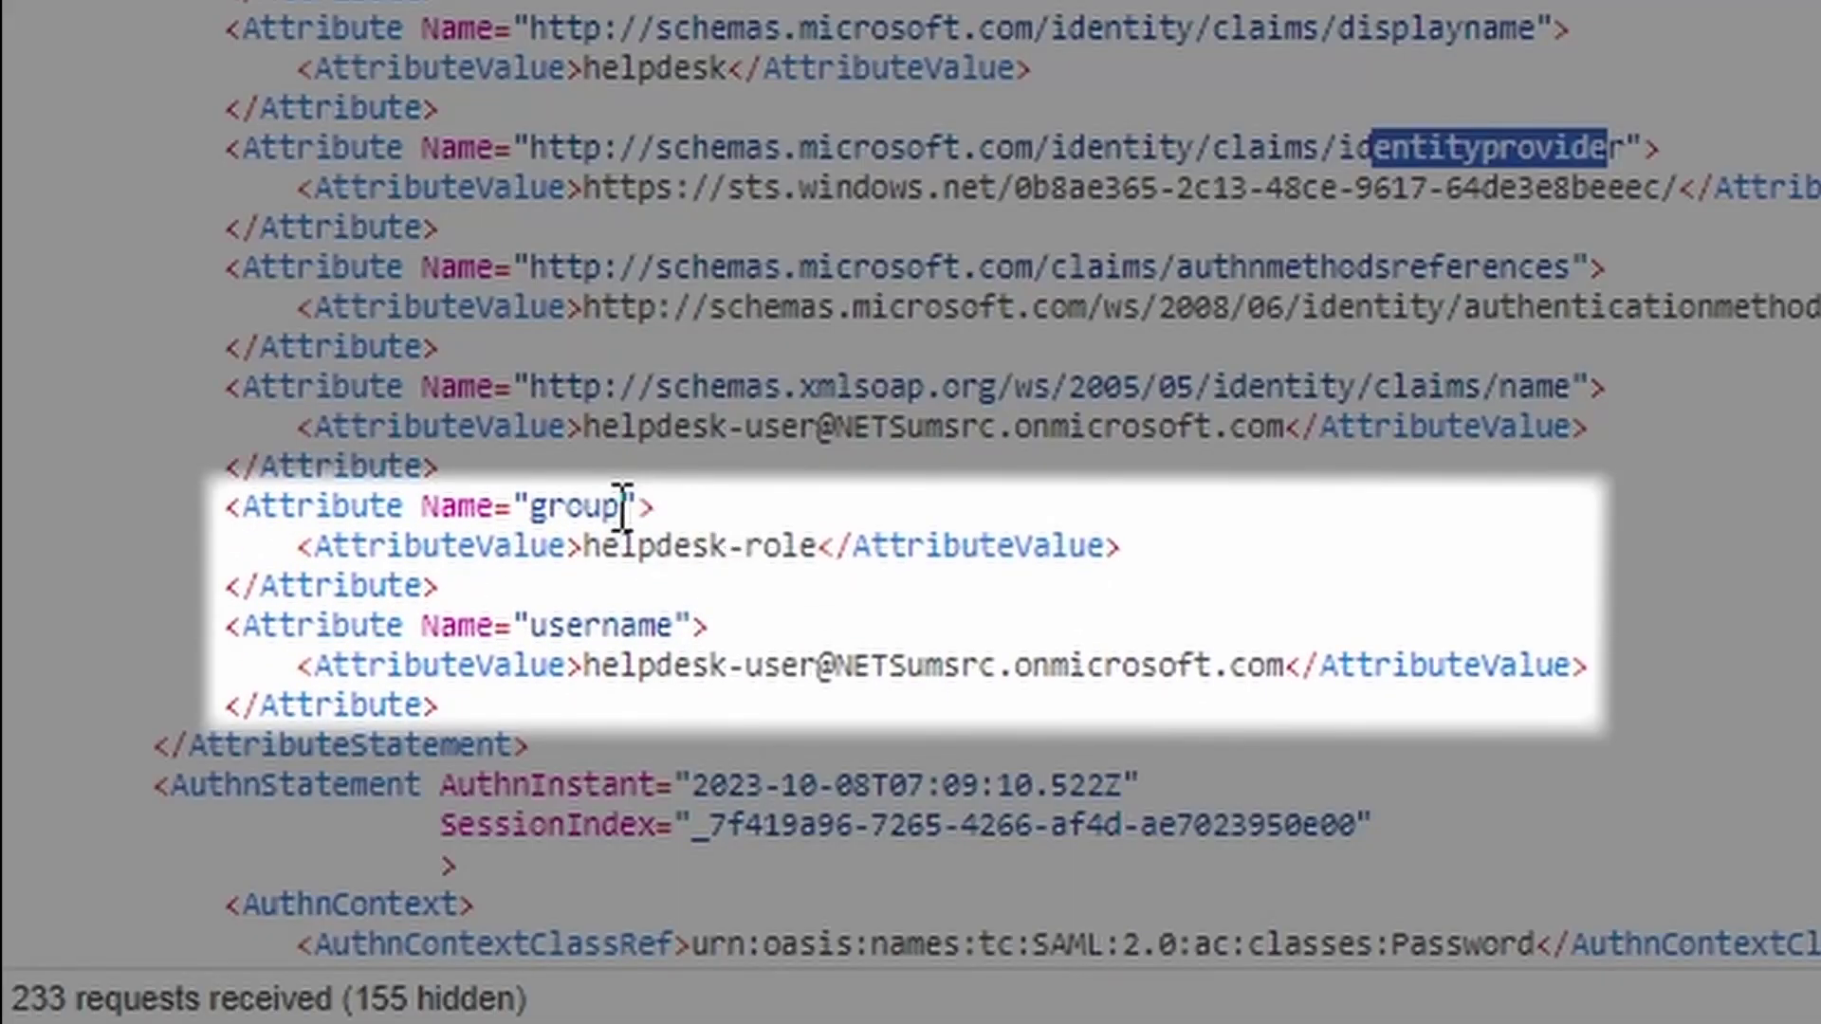
Highlight the group attribute with value helpdesk-role and the username attribute with its UPN value
click(622, 643)
drag(622, 506, 528, 500)
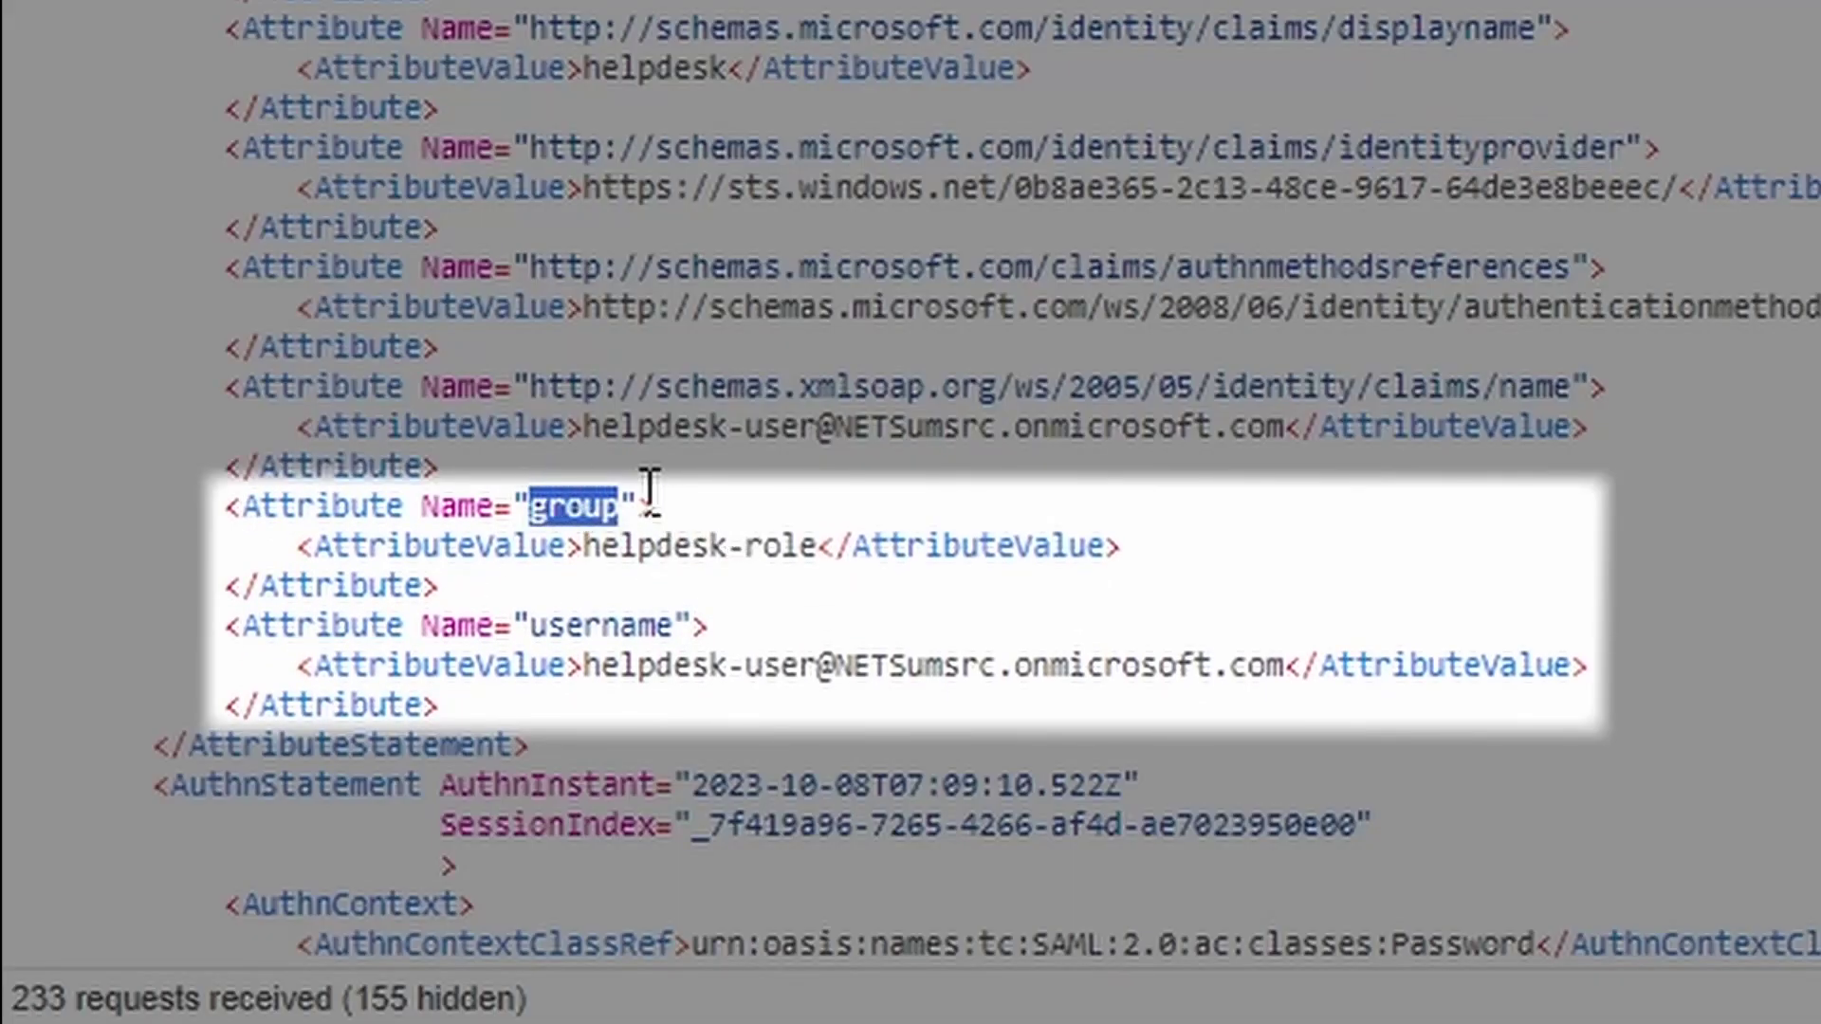
click(678, 607)
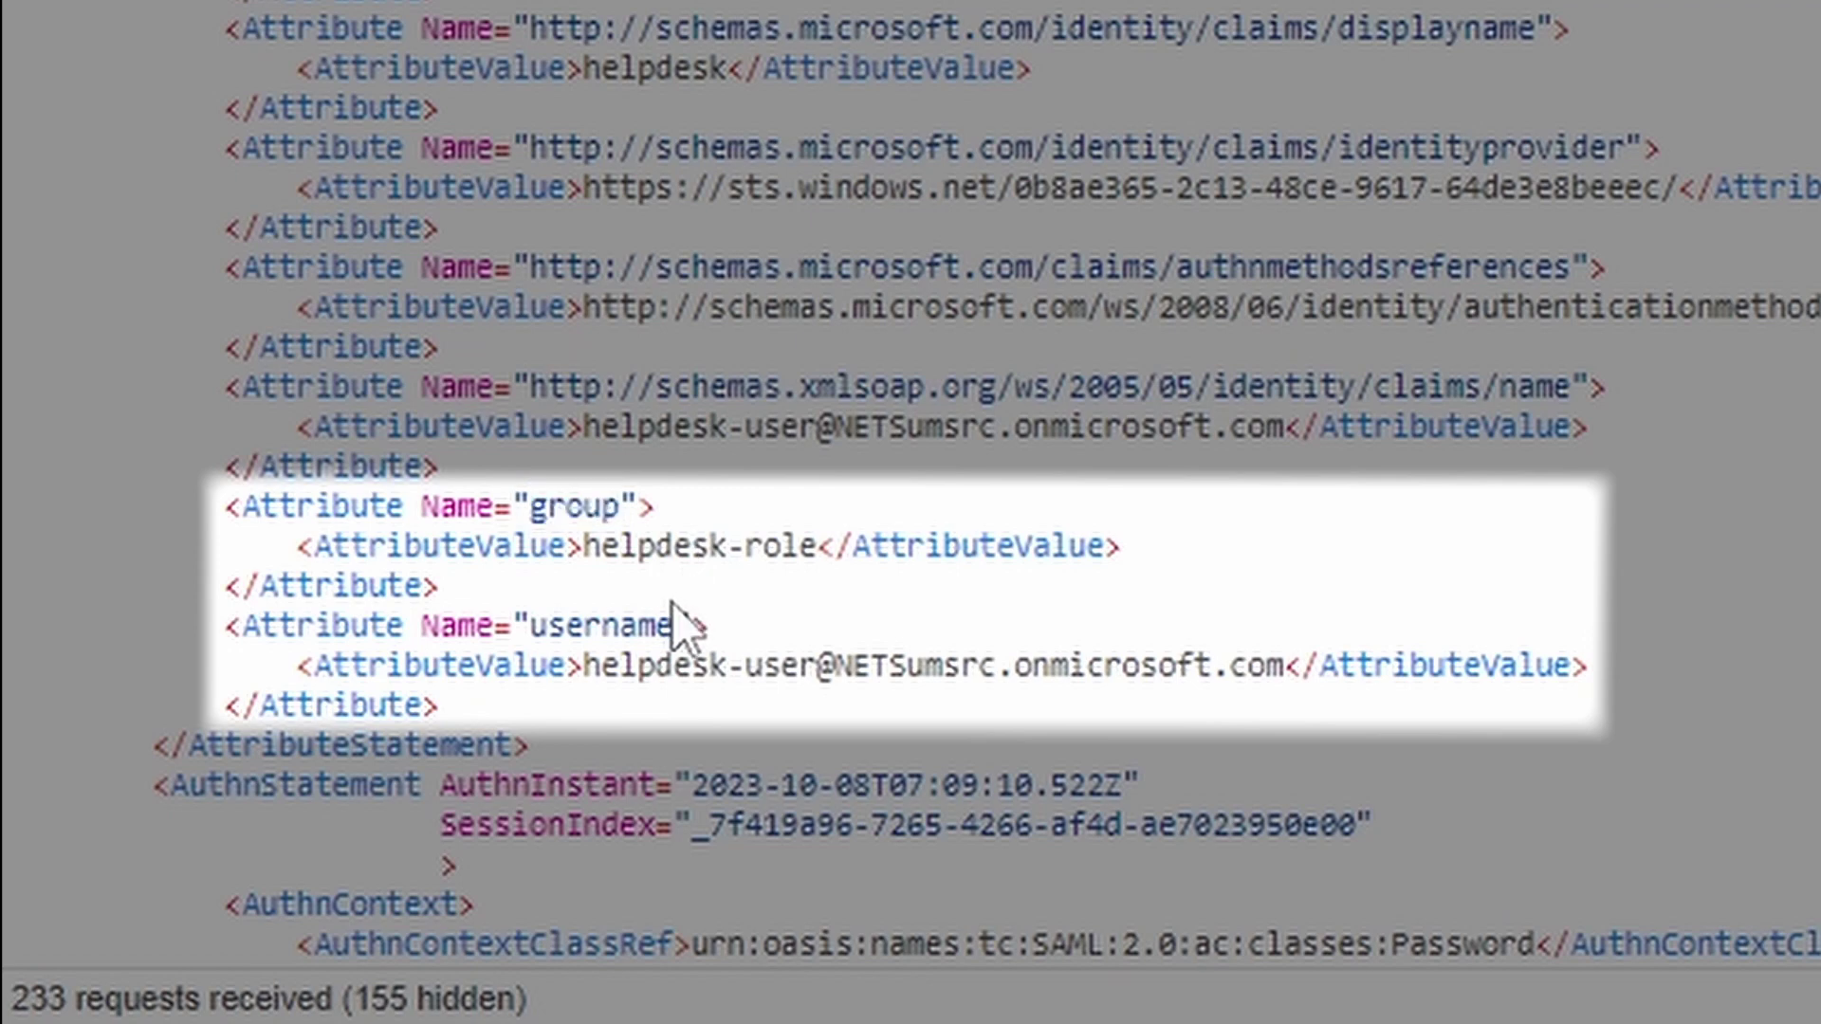
drag(678, 607, 541, 637)
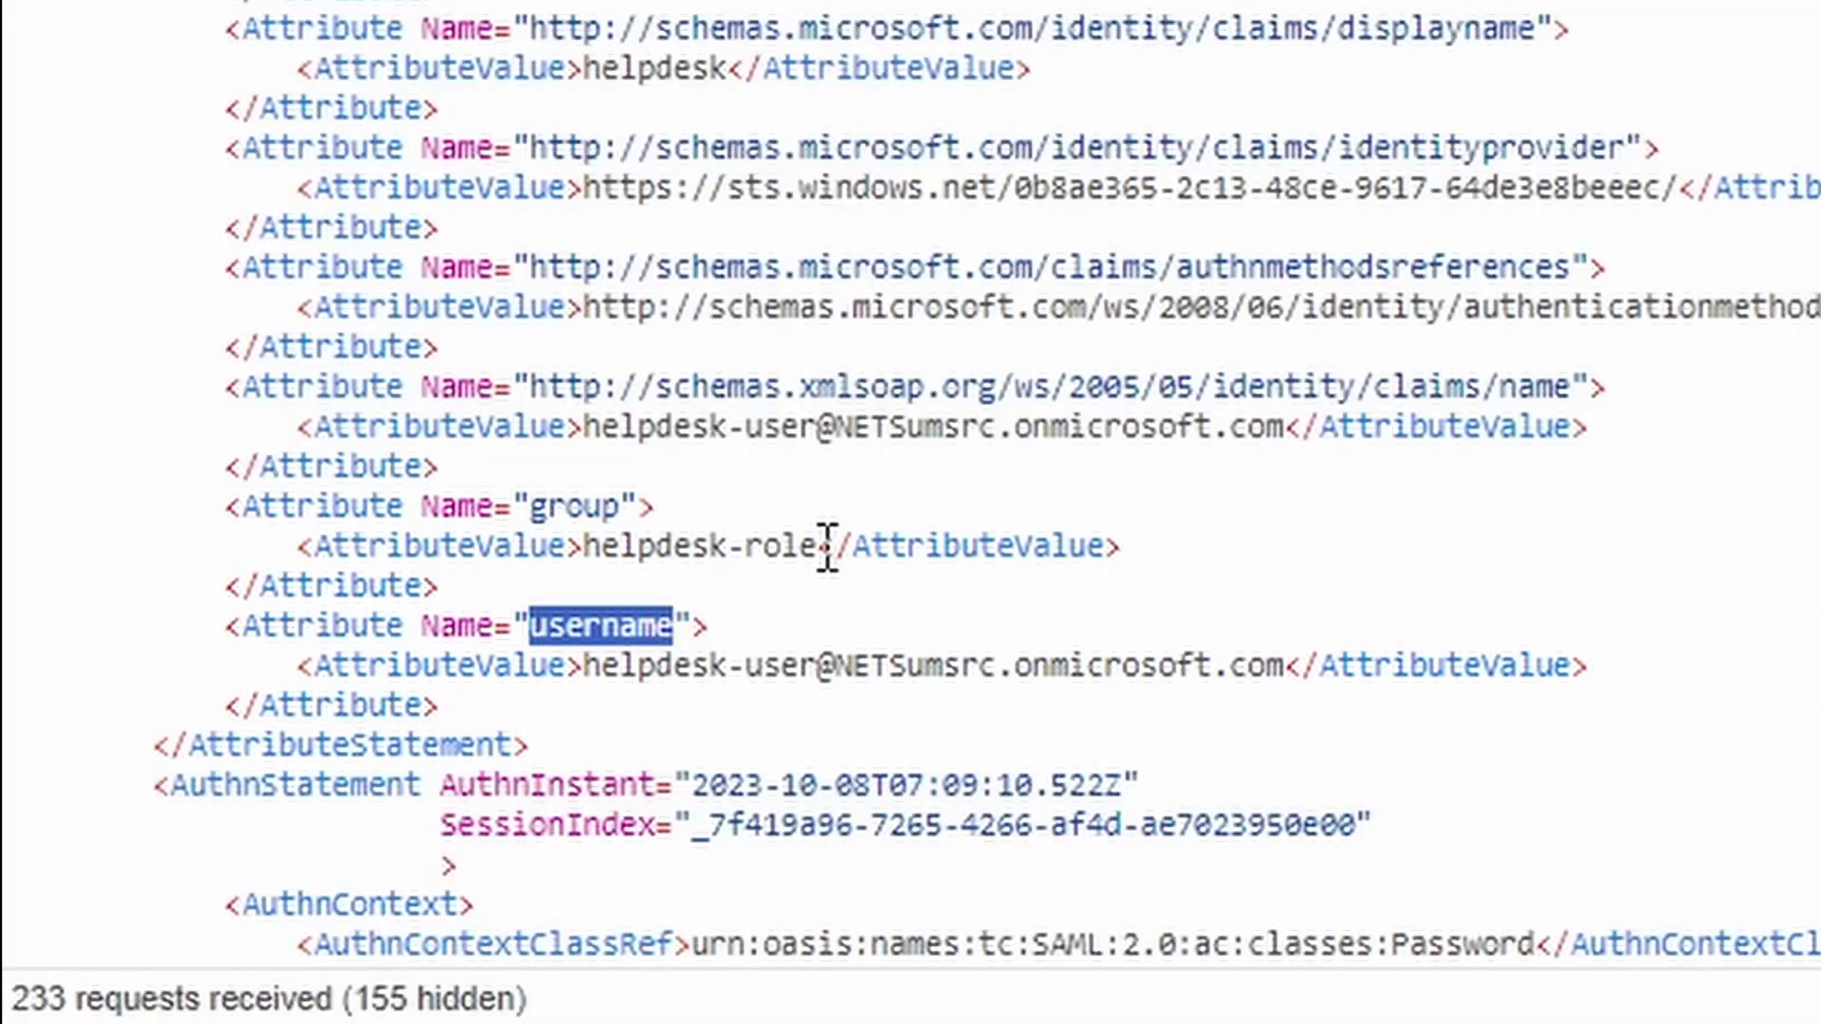
drag(818, 548, 594, 559)
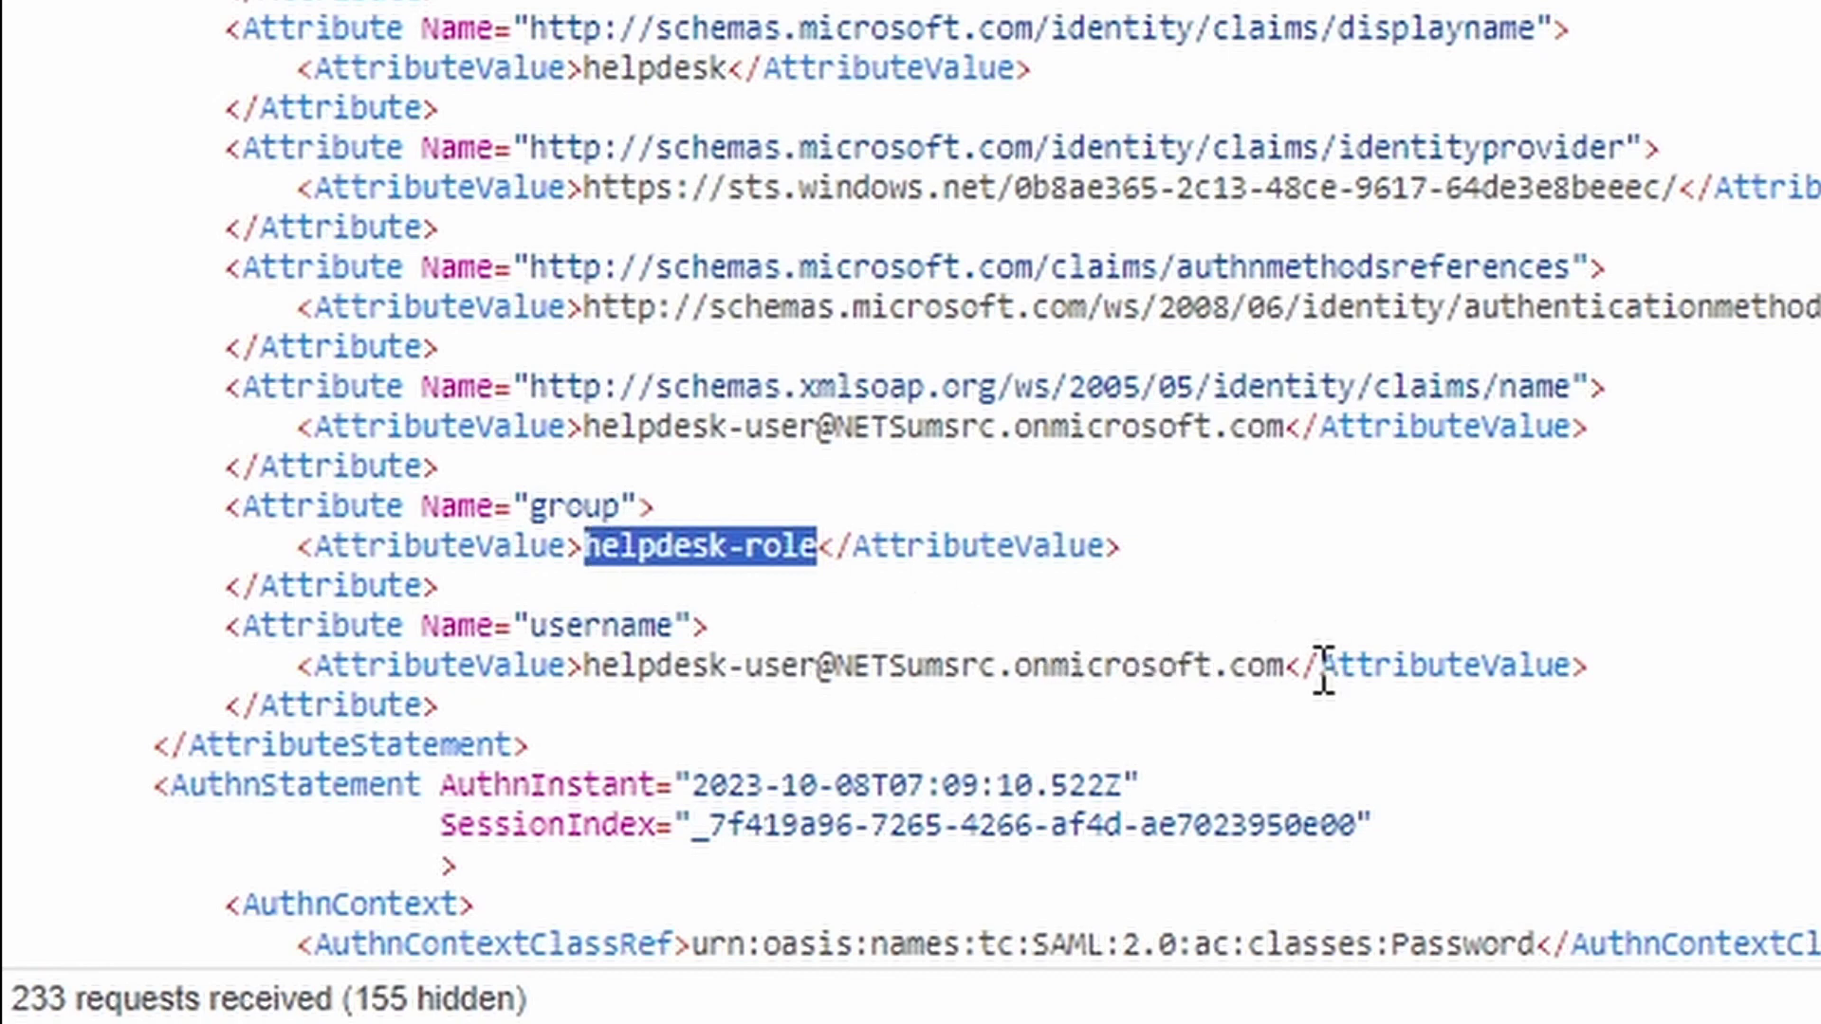
drag(1286, 667, 582, 667)
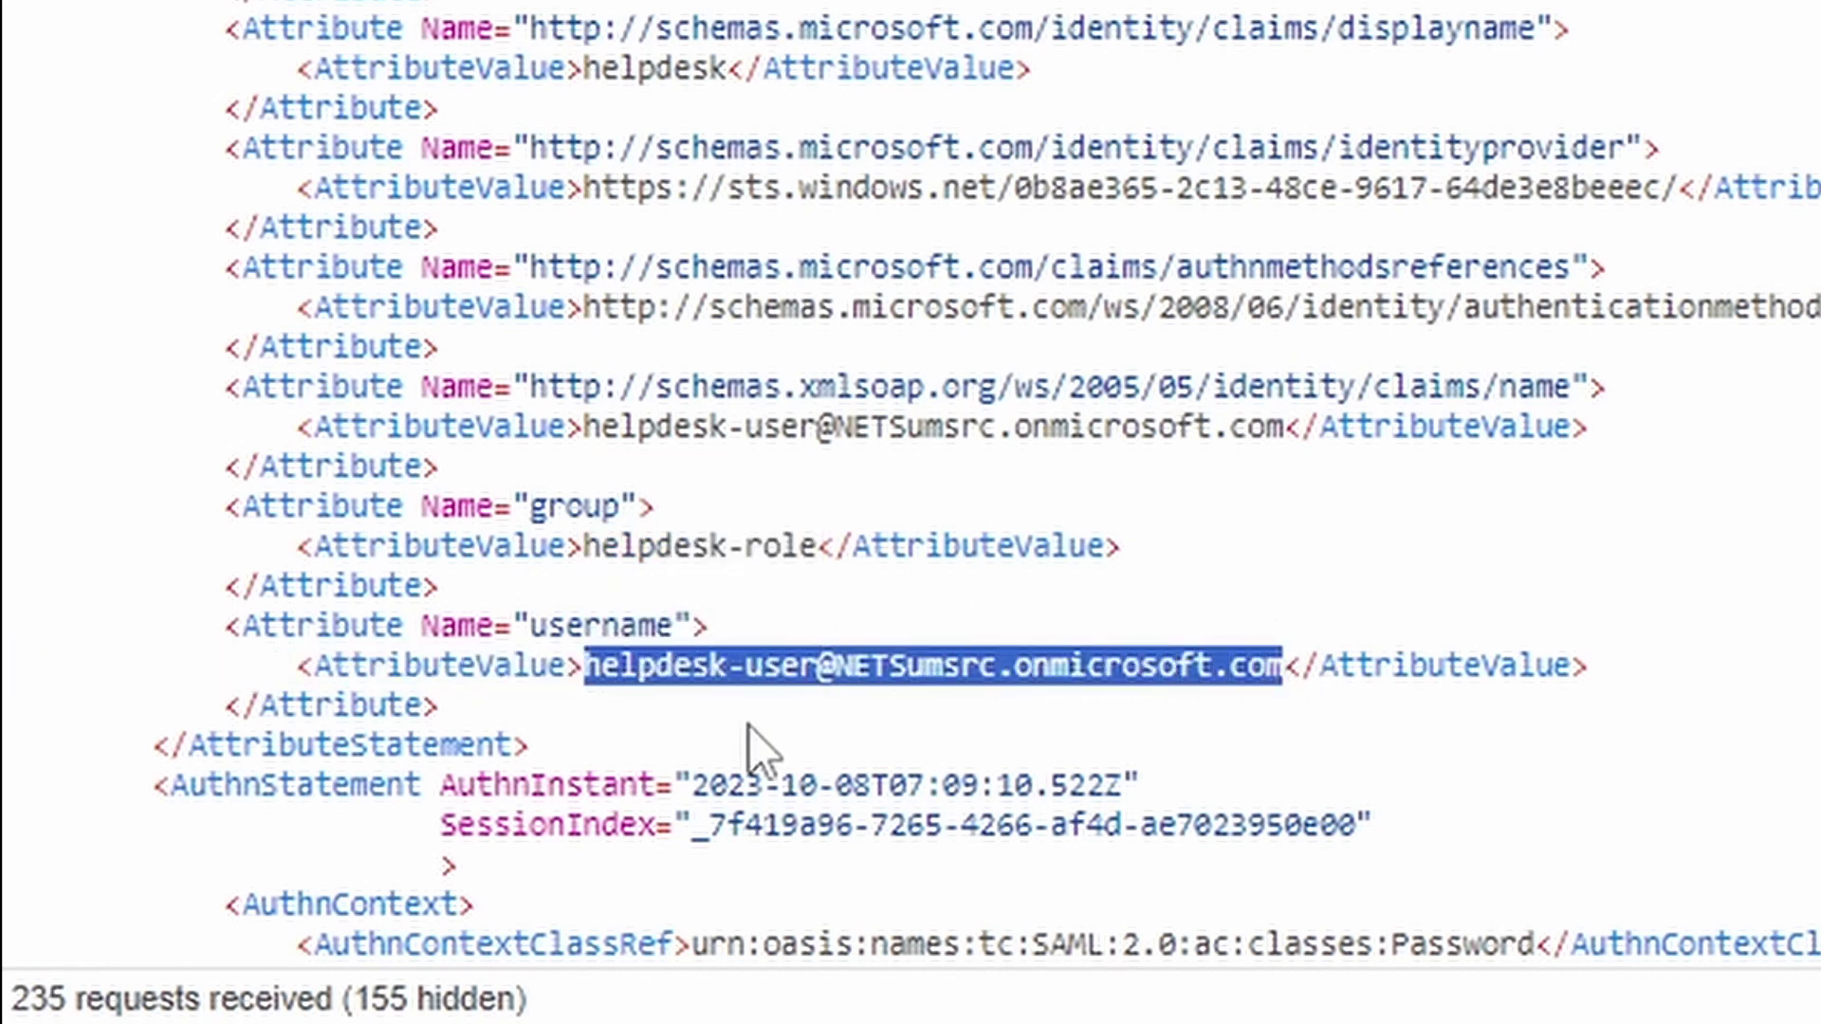
click(1301, 684)
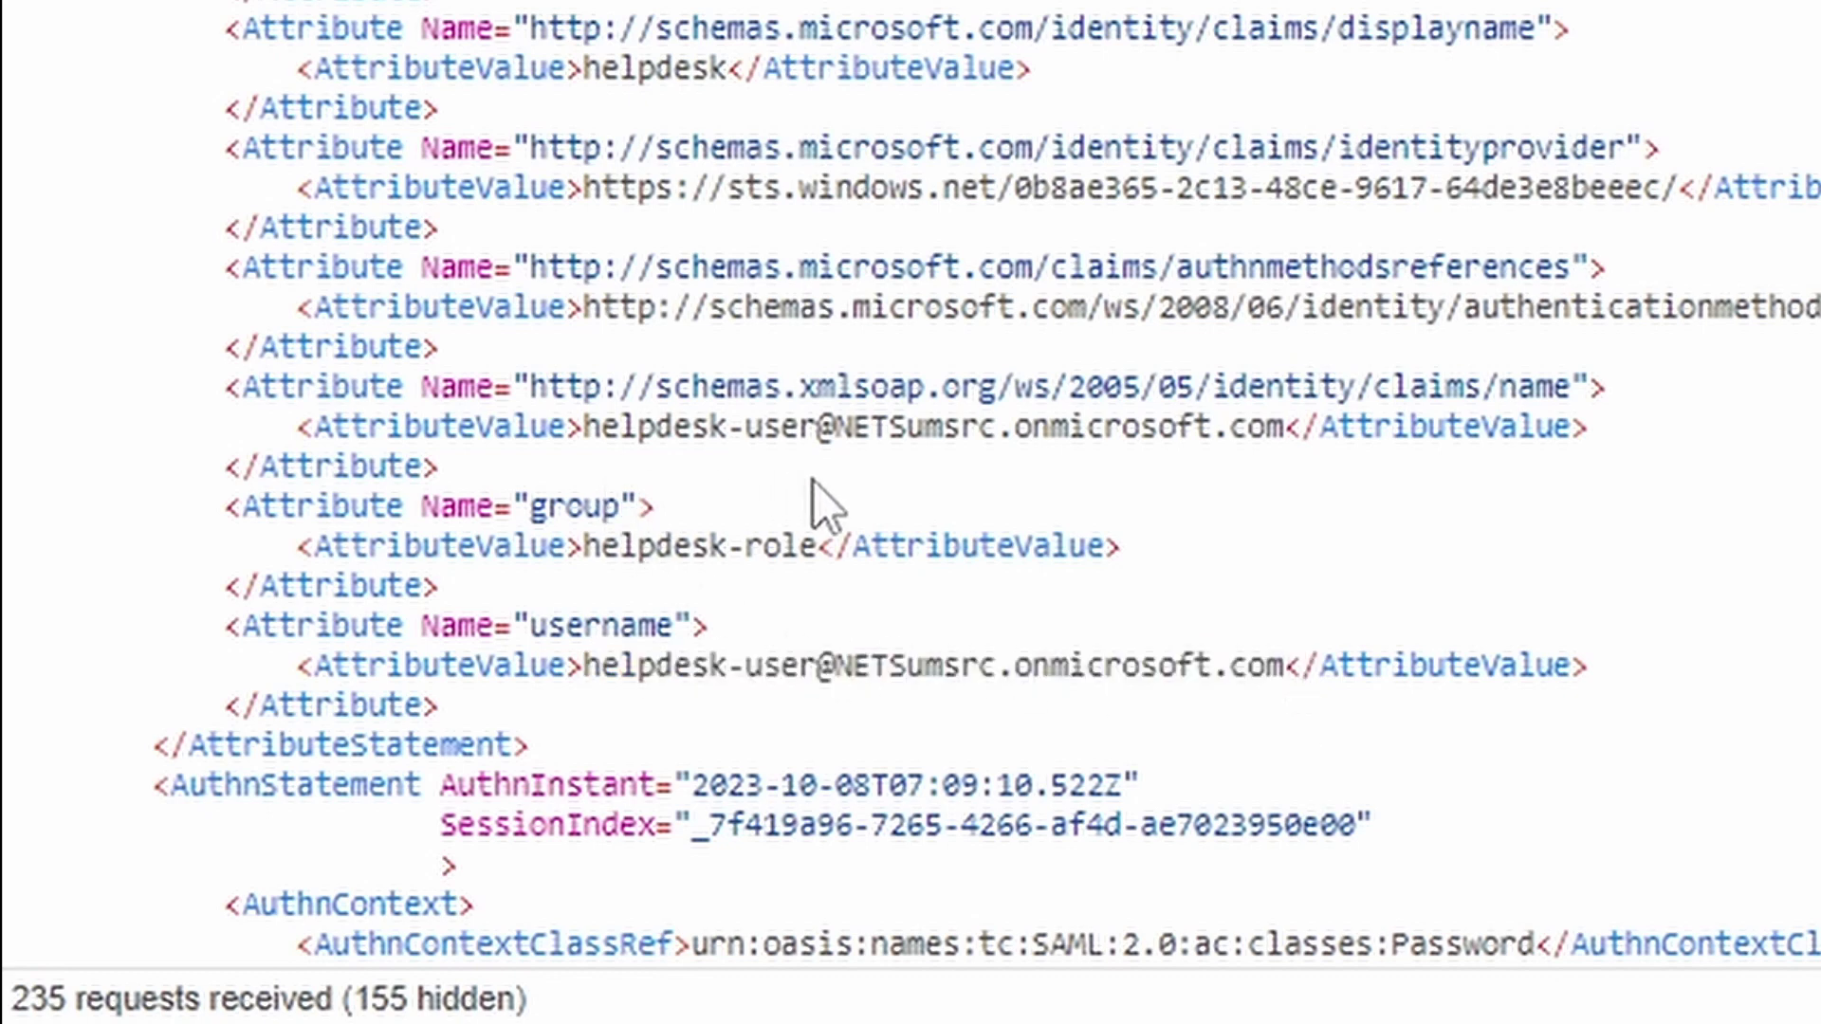
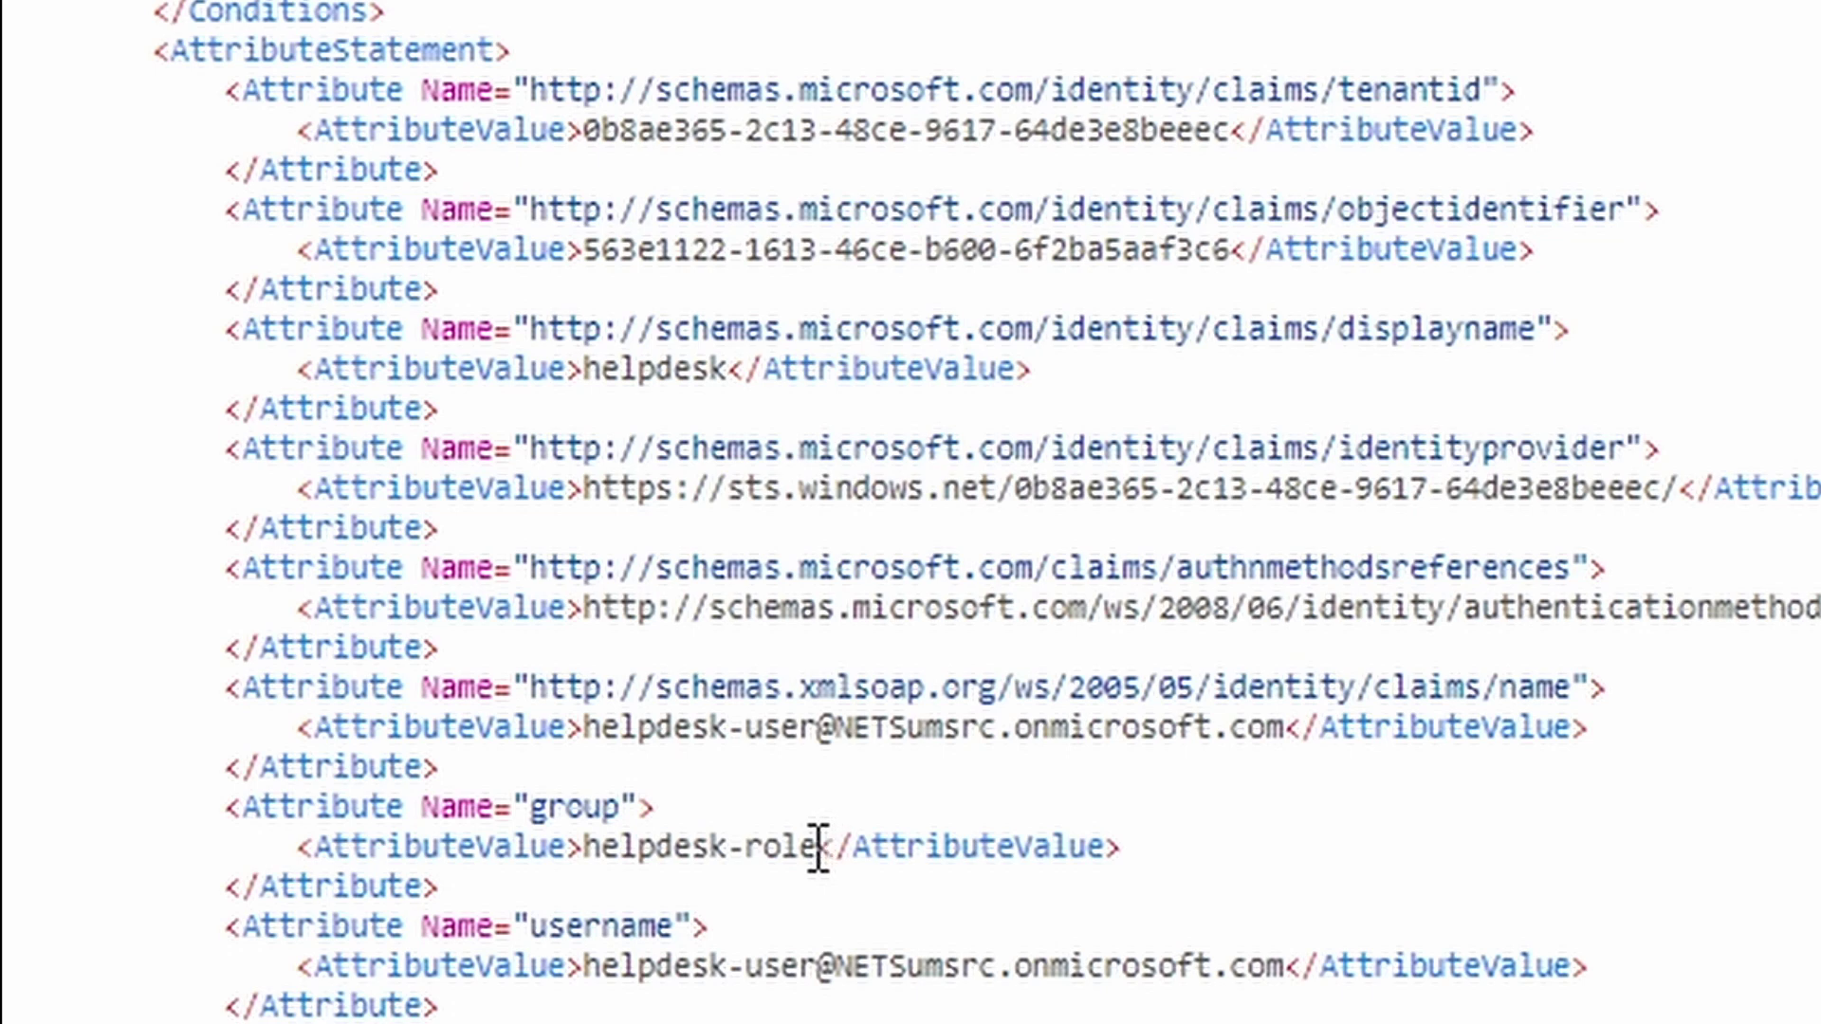
mouse_move(583, 249)
mouse_down()
mouse_move(1024, 233)
mouse_move(1212, 245)
mouse_move(1230, 266)
mouse_move(1185, 250)
mouse_move(602, 249)
mouse_up()
click(1229, 248)
click(671, 568)
drag(587, 854, 784, 835)
click(824, 835)
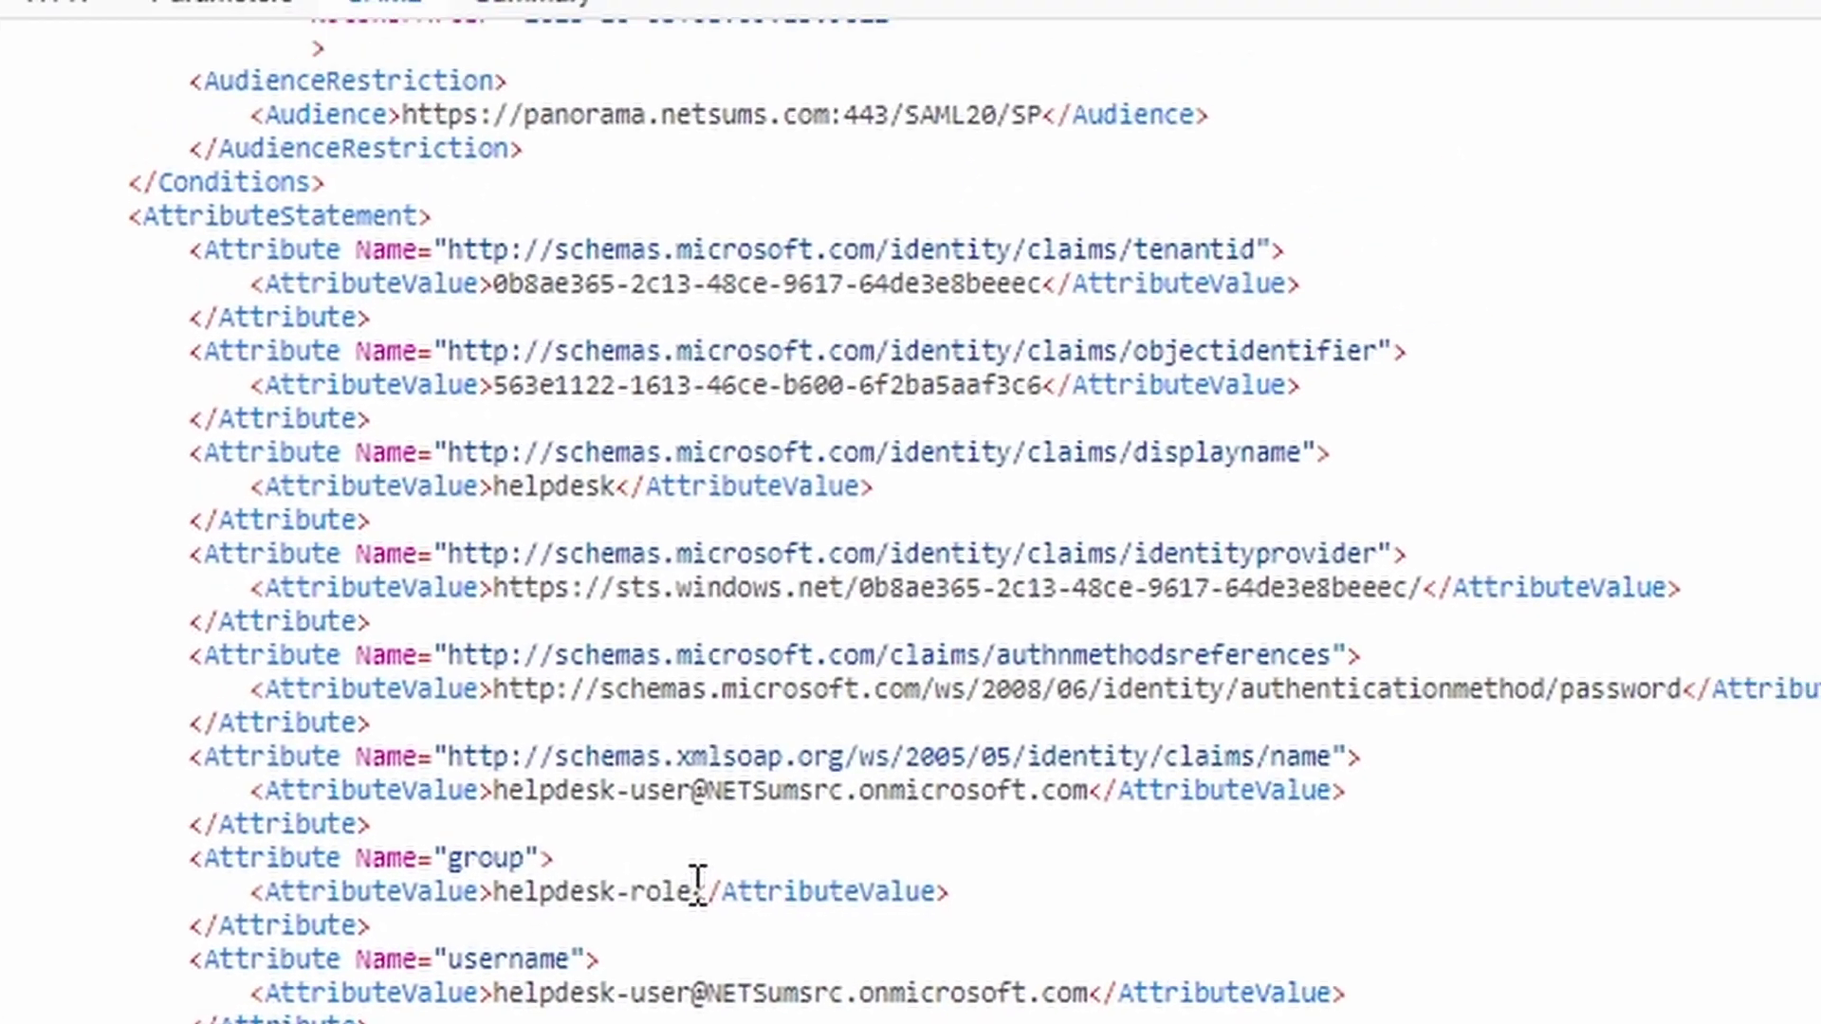